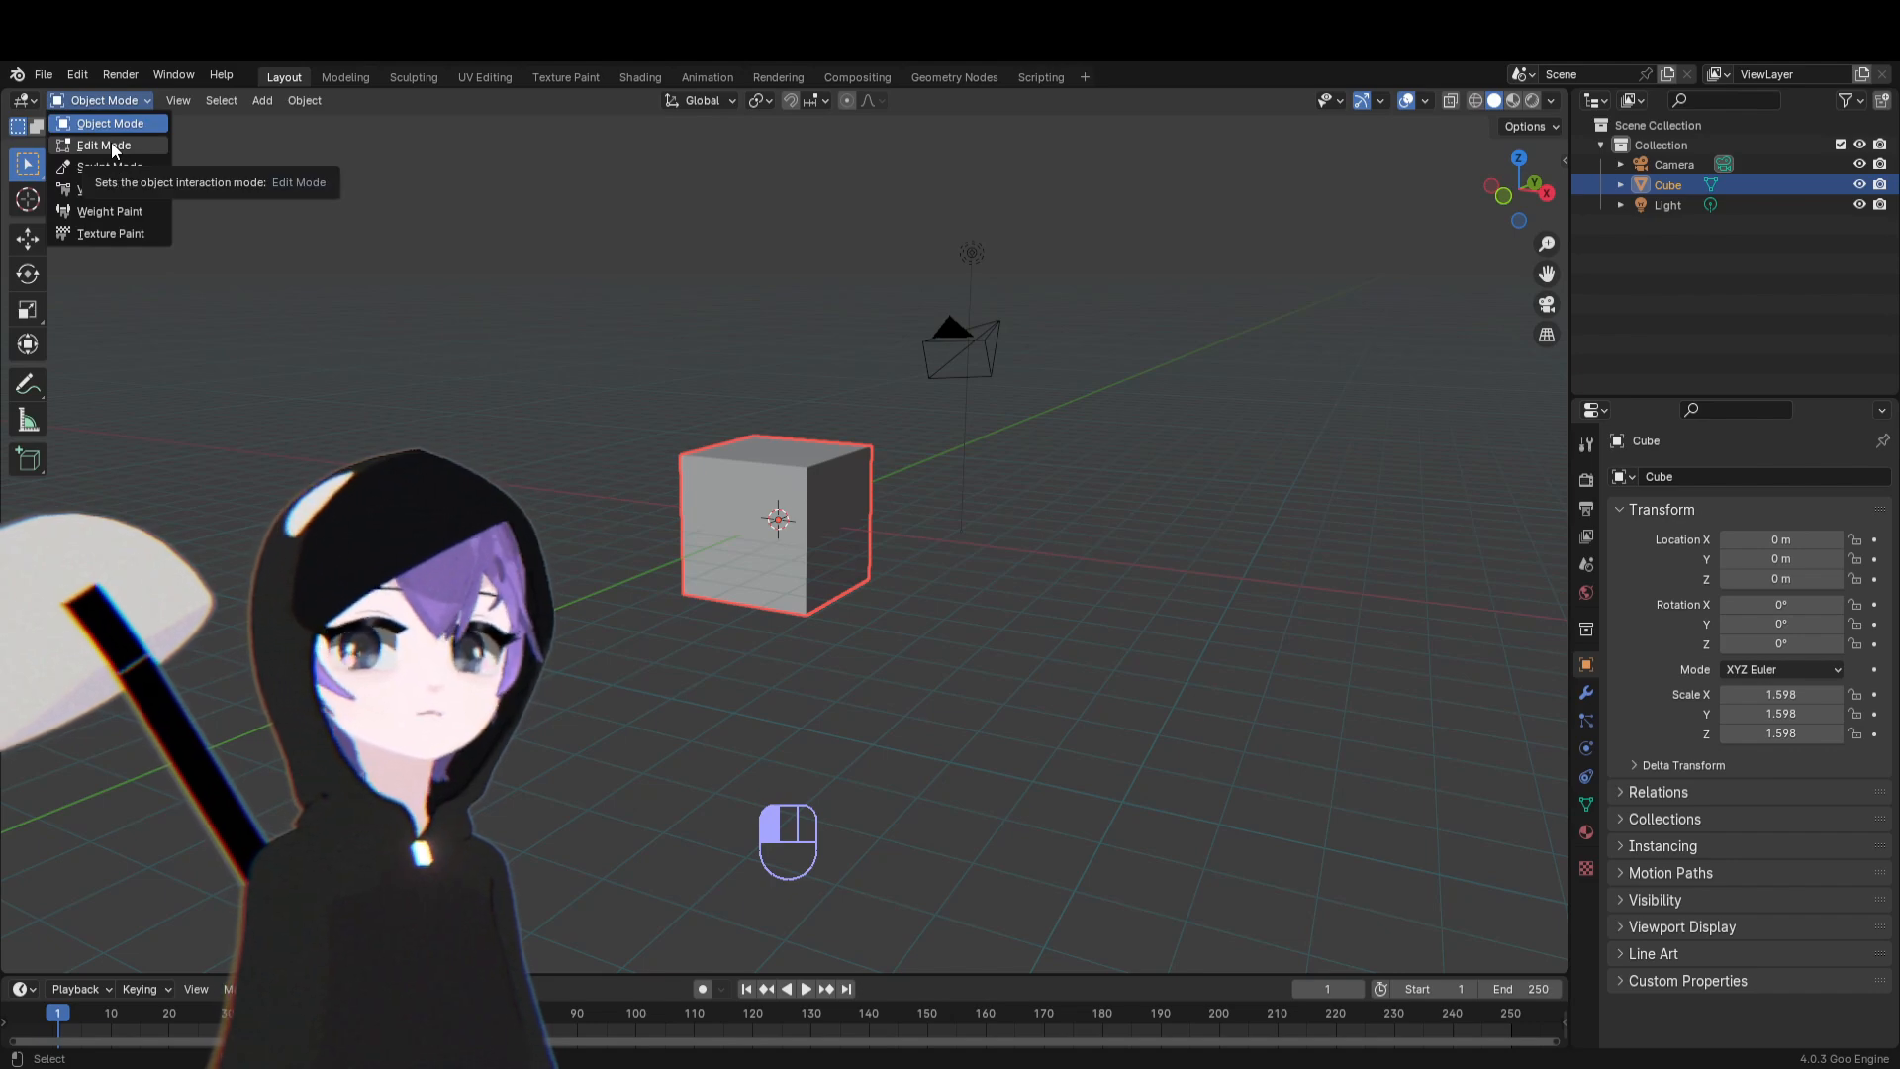
Switch the cube from Object Mode to Edit Mode
left_click(111, 145)
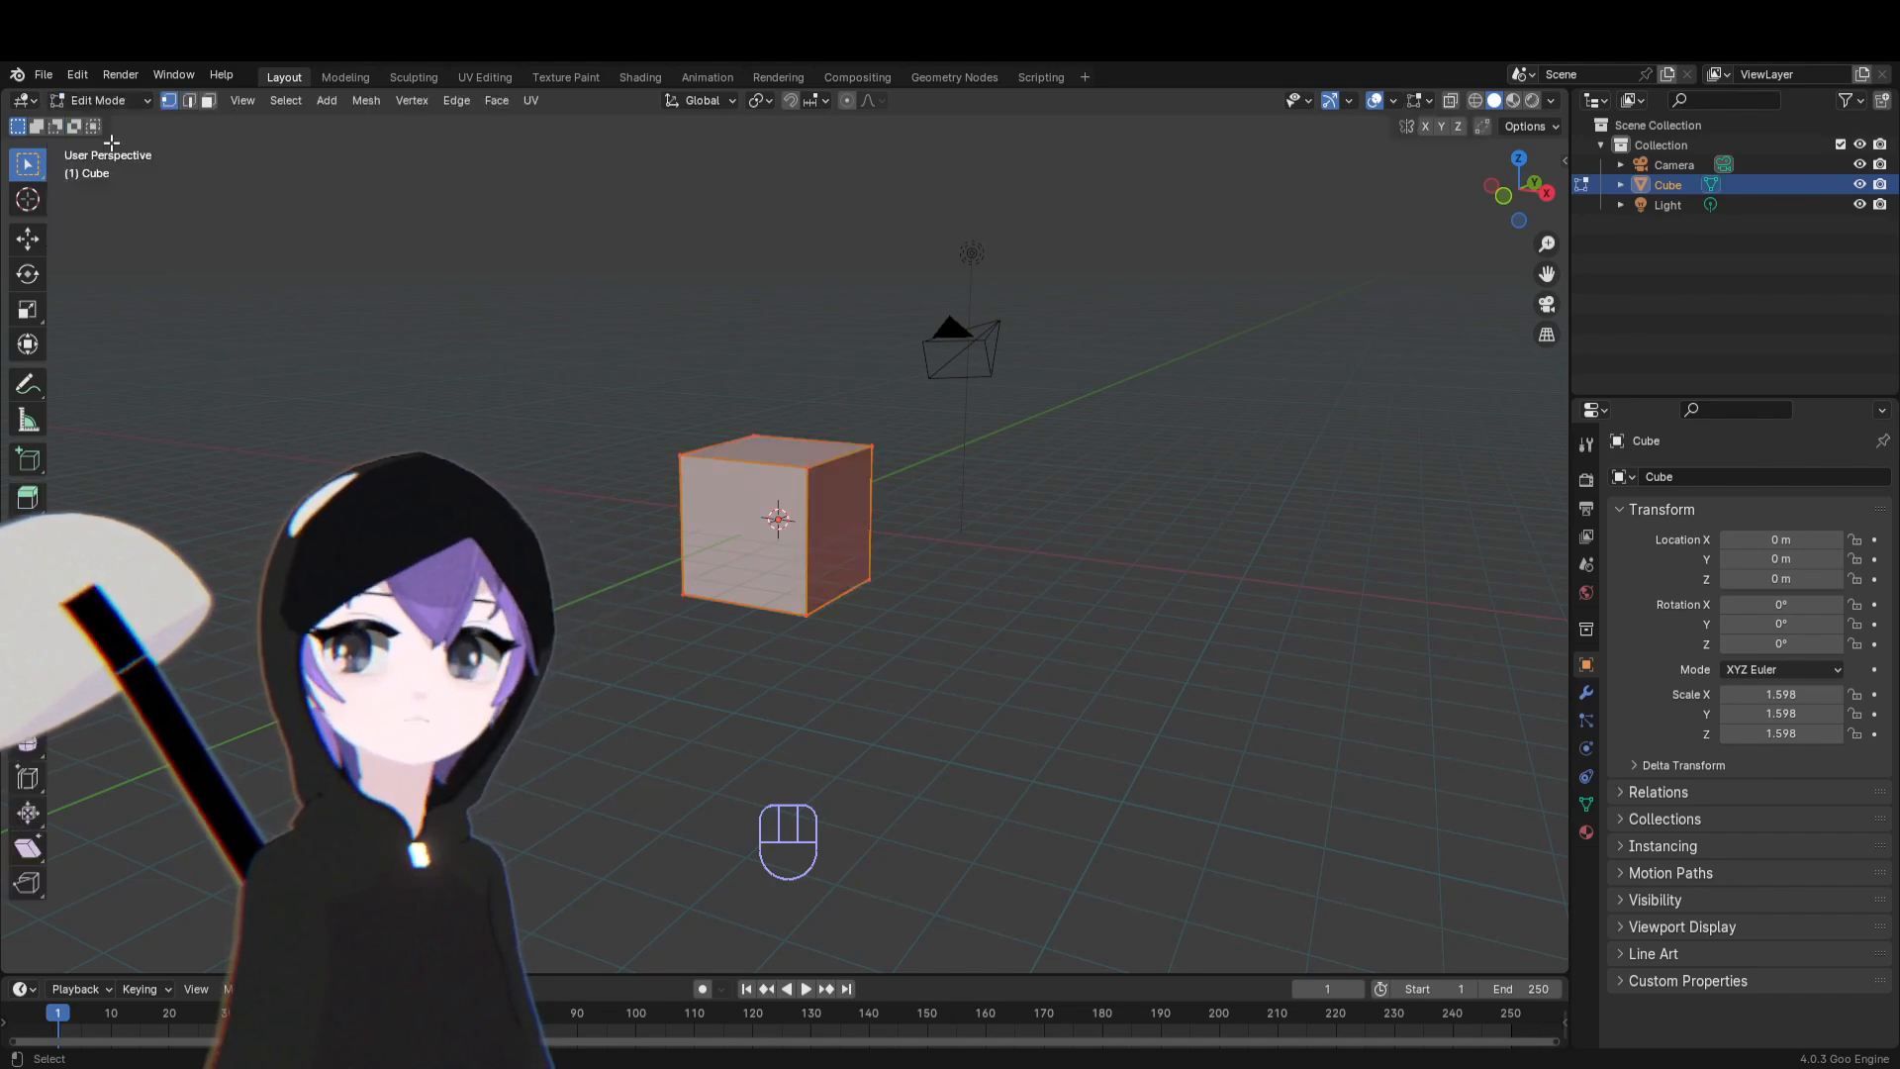
middle_click_drag(629, 626, 859, 627)
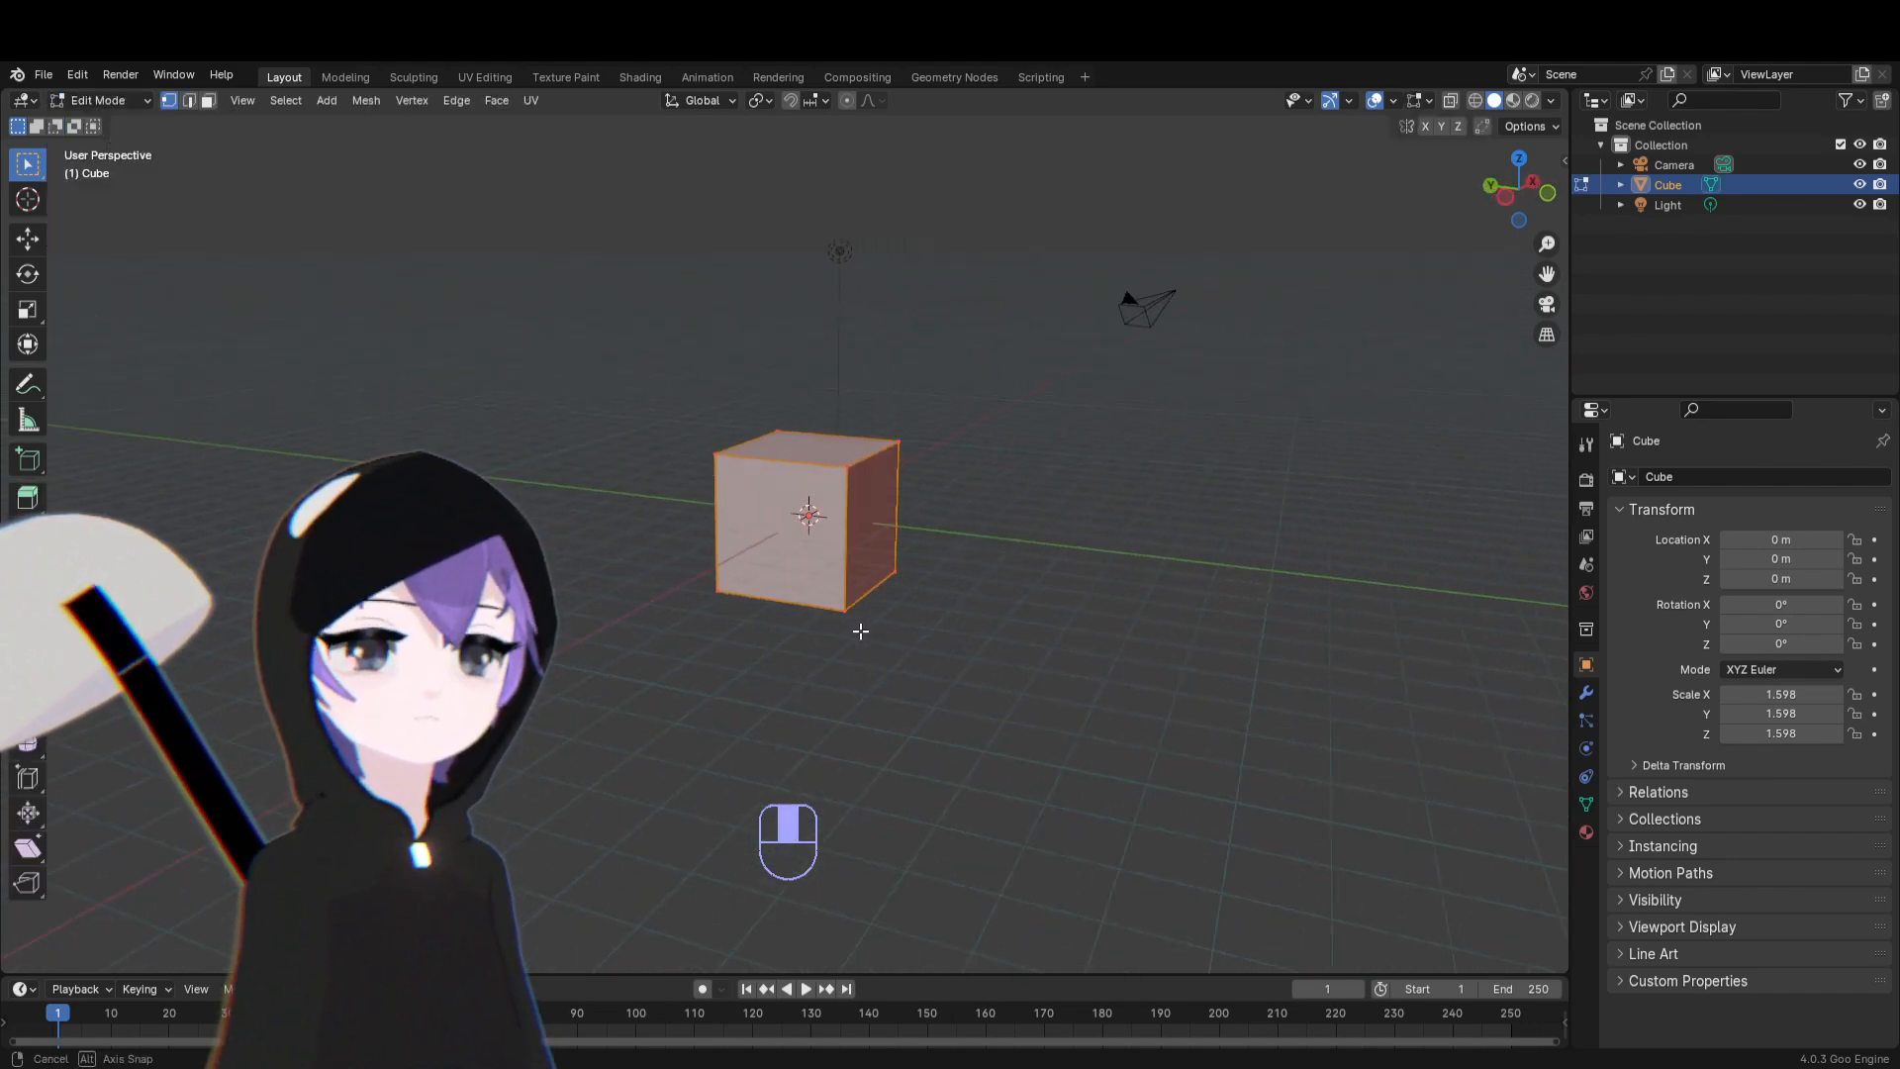
key("KP_1")
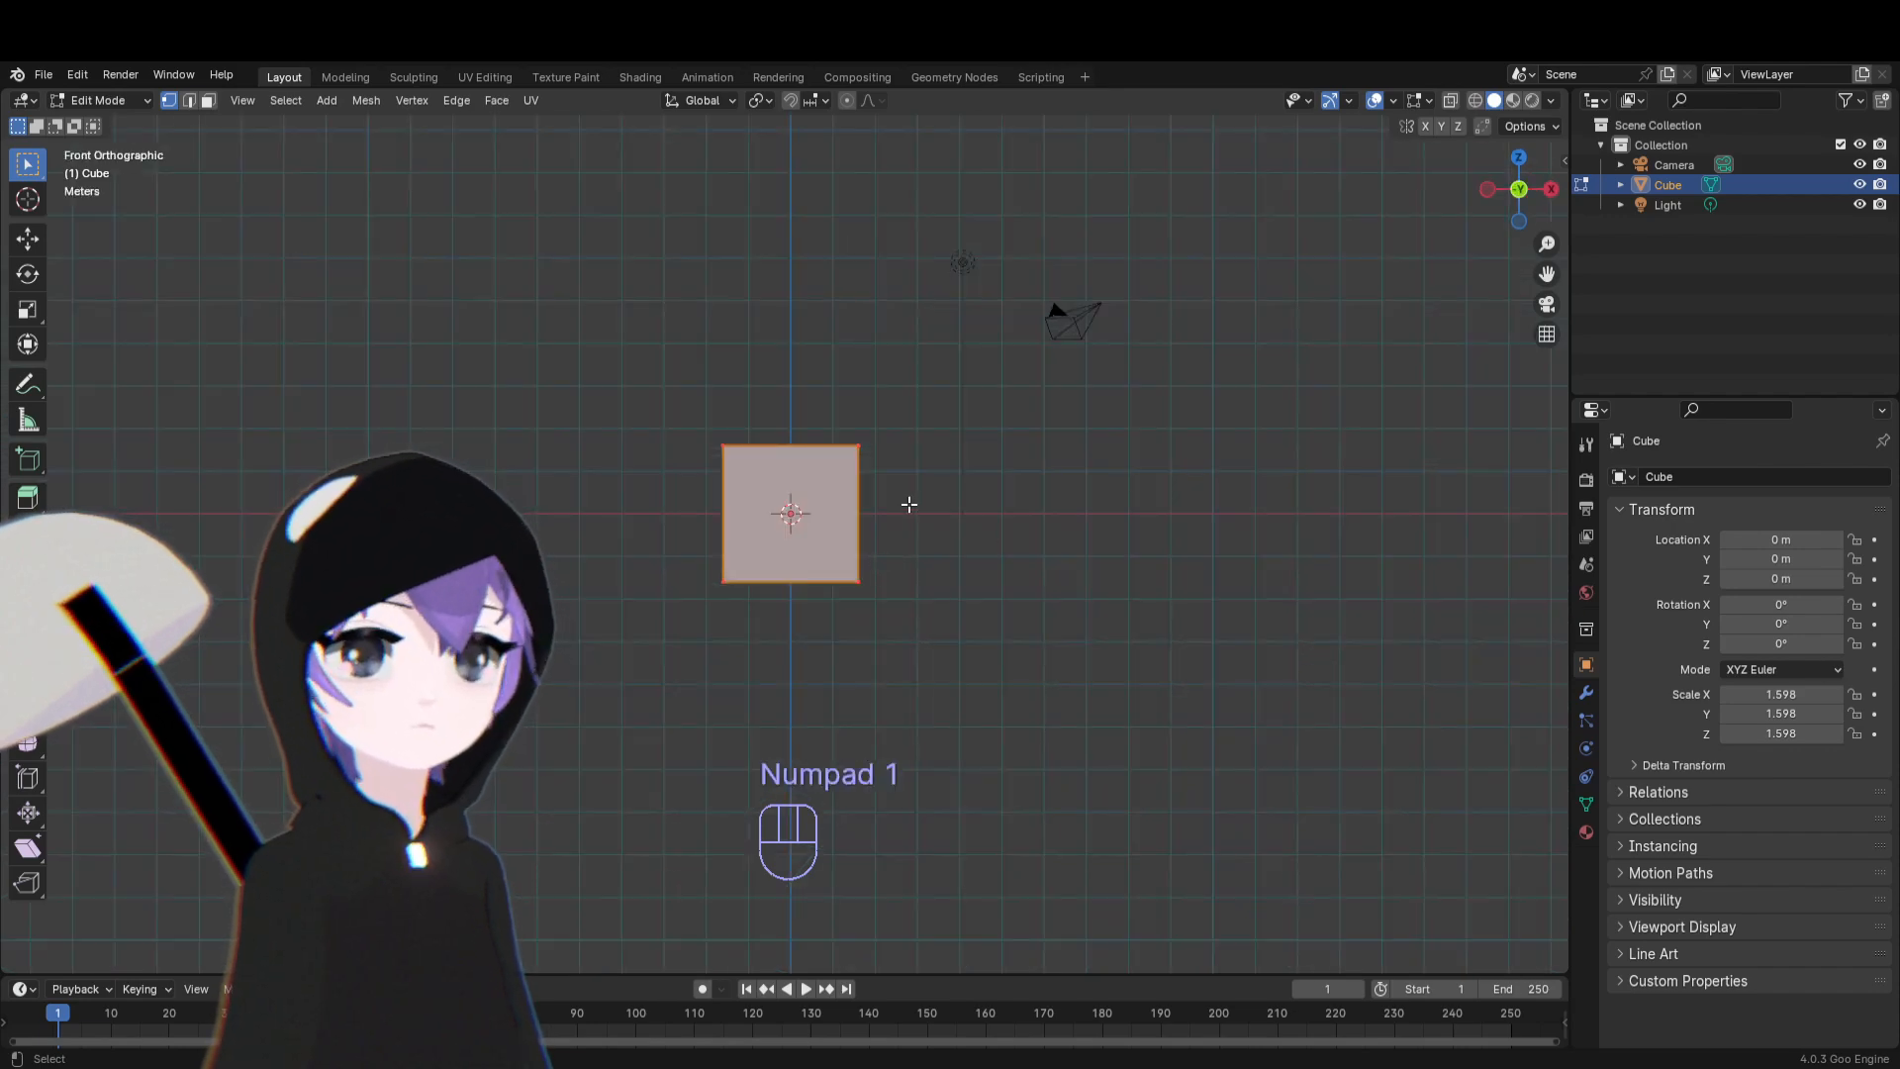
middle_click_drag(909, 504, 1003, 582)
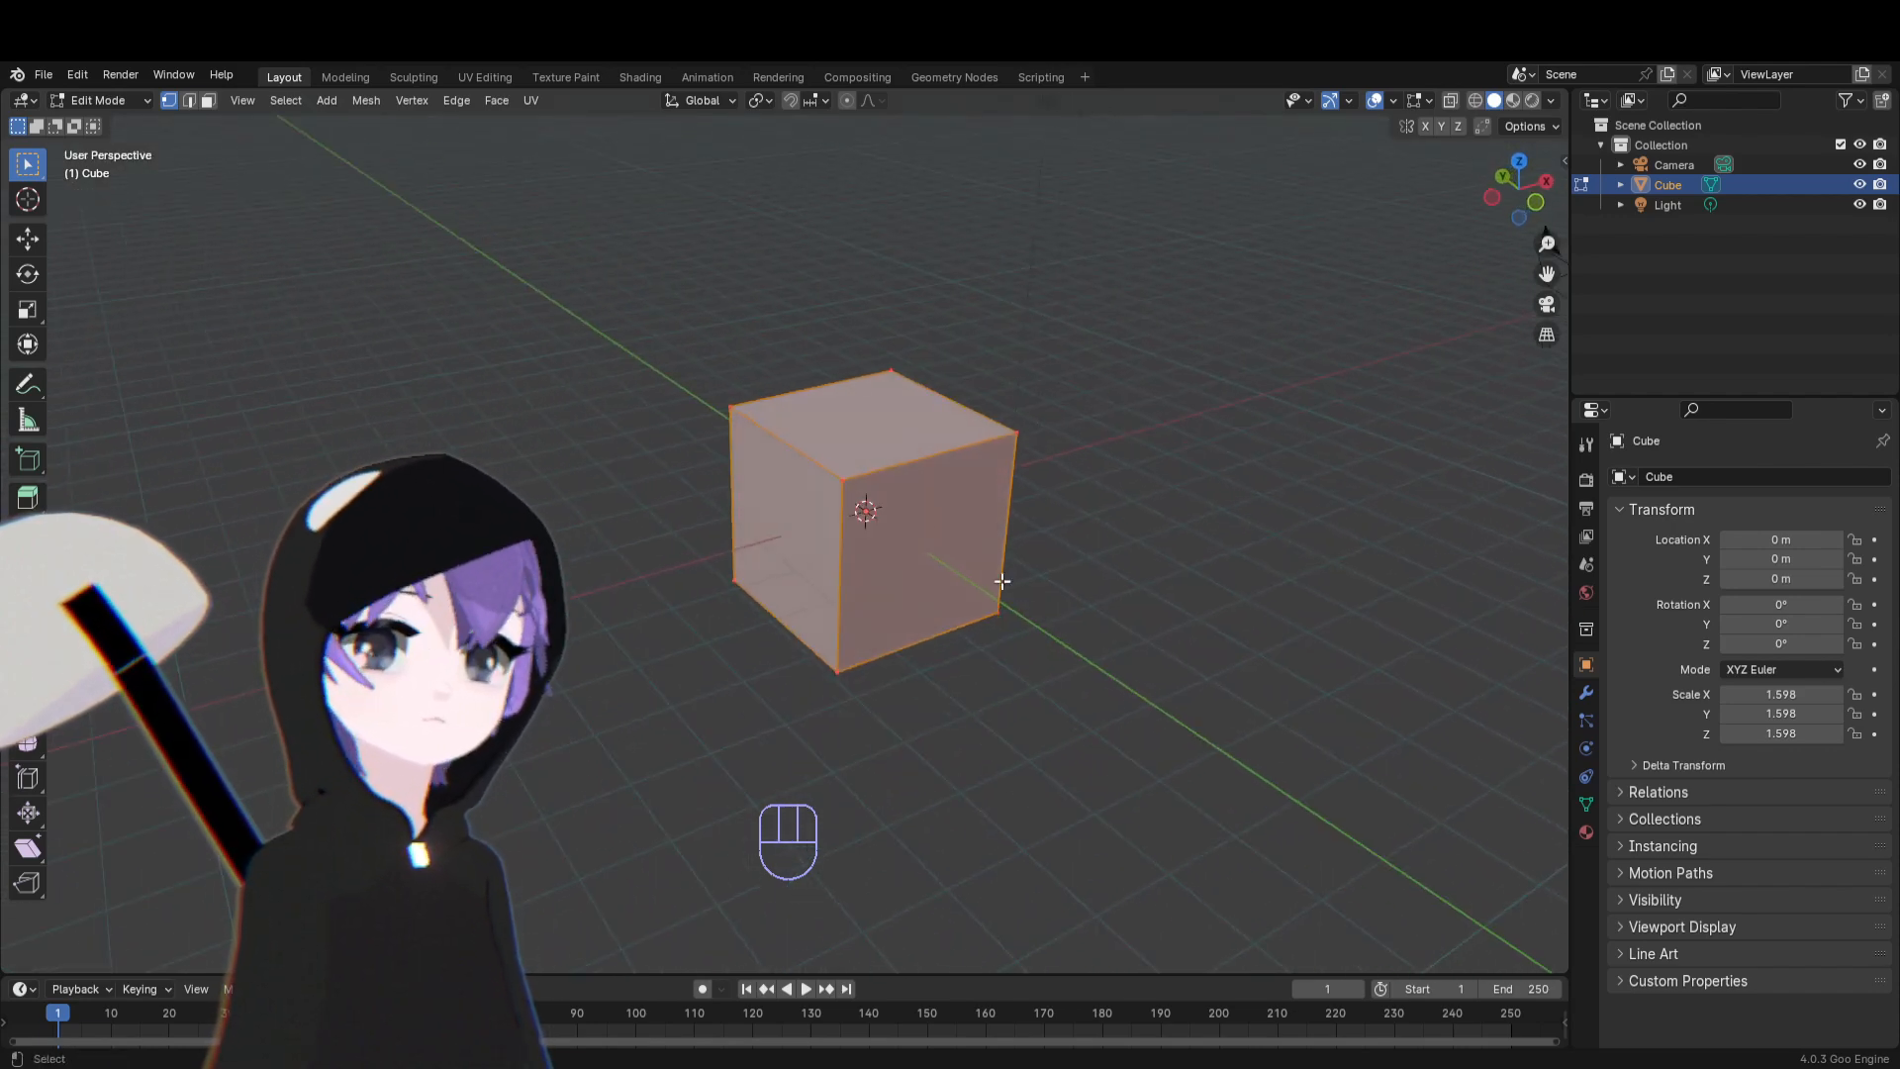
Try the edge and face select modes, clear the mesh selection, and return to vertex select mode
left_click(193, 101)
left_click(210, 100)
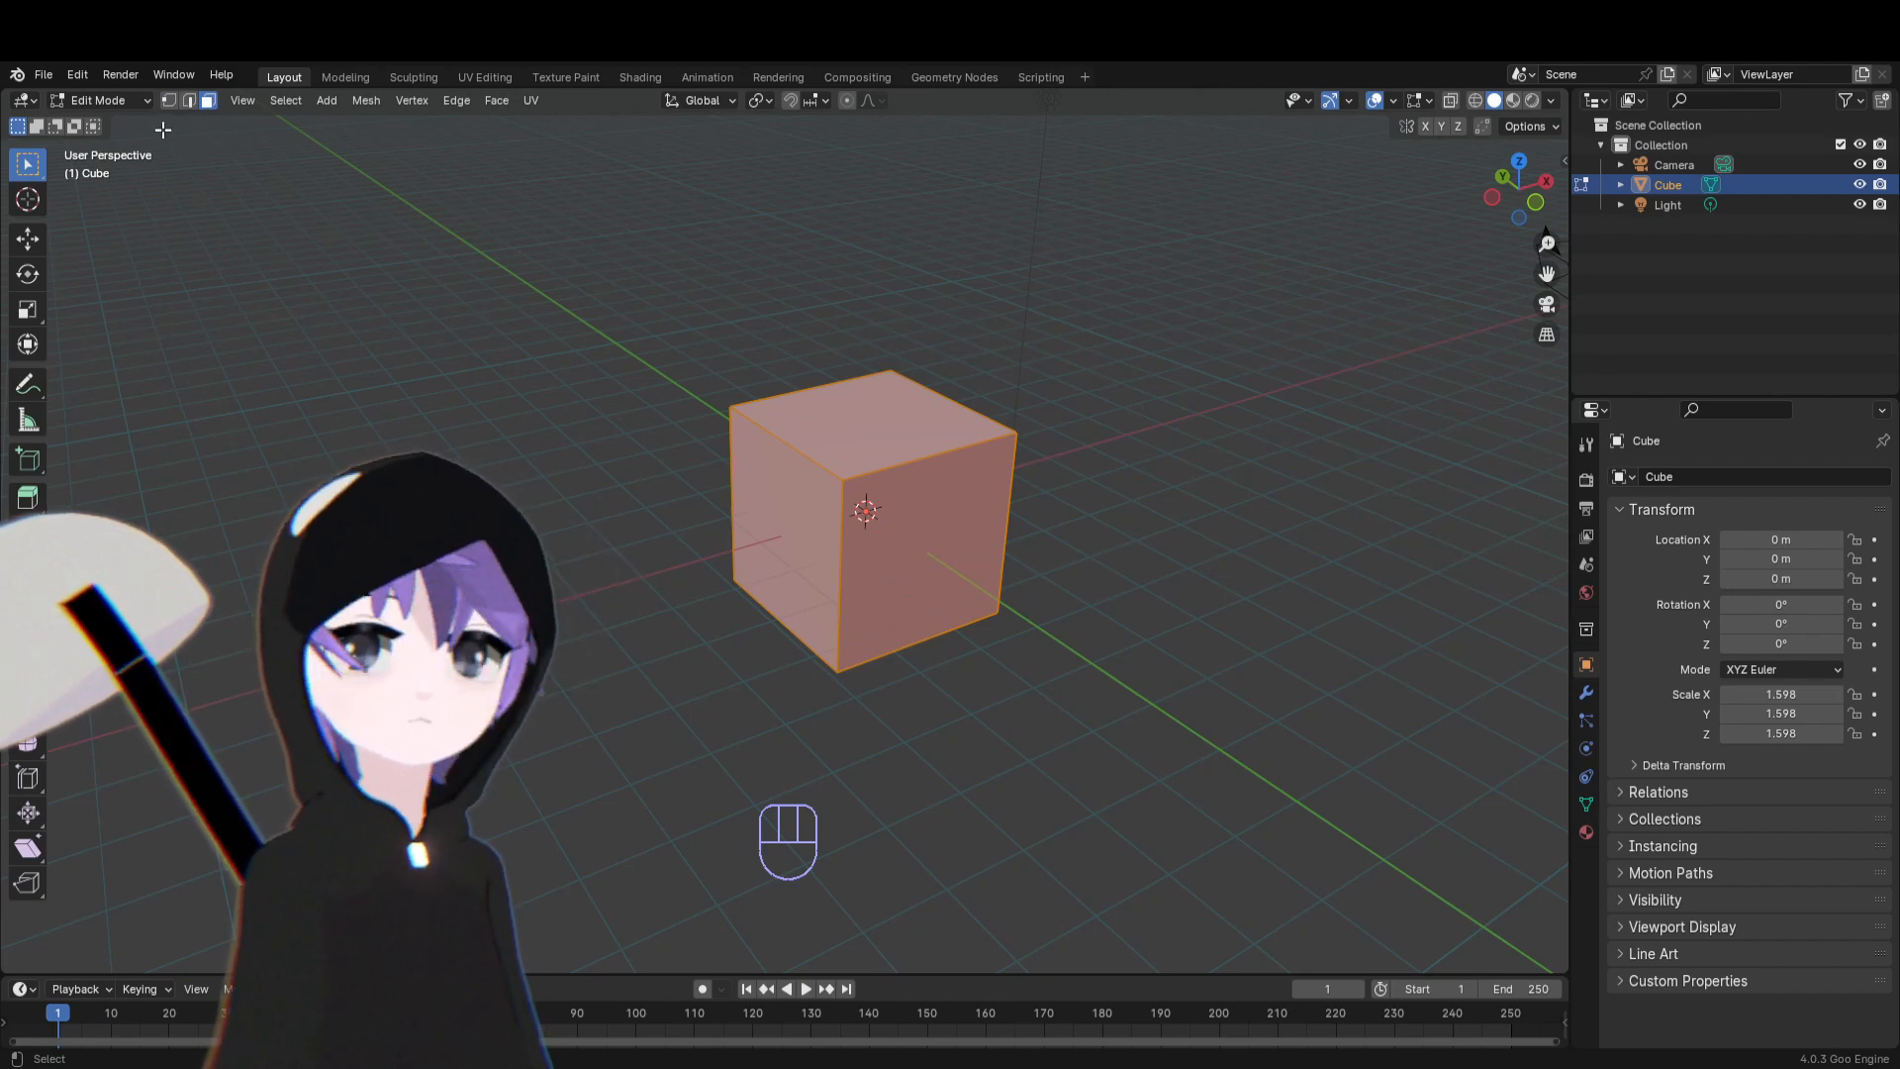
left_click(1020, 434)
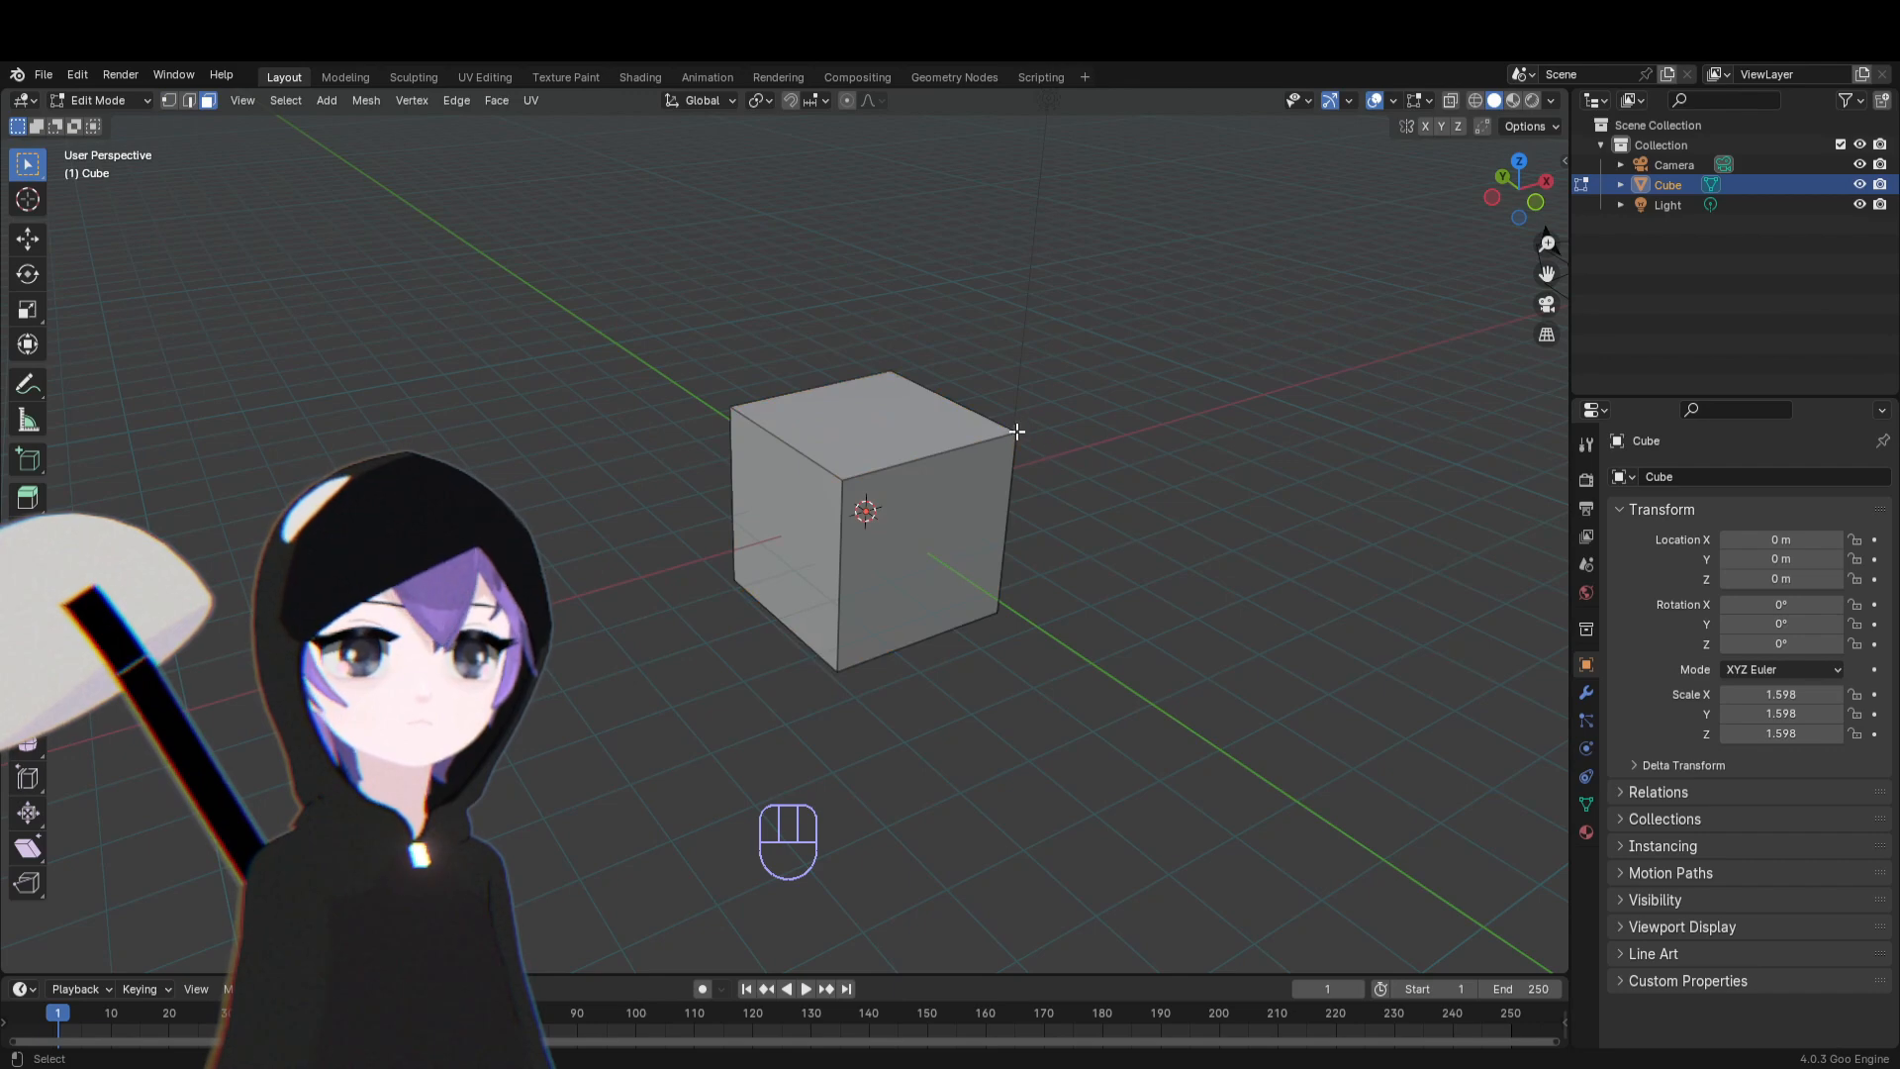
left_click(167, 99)
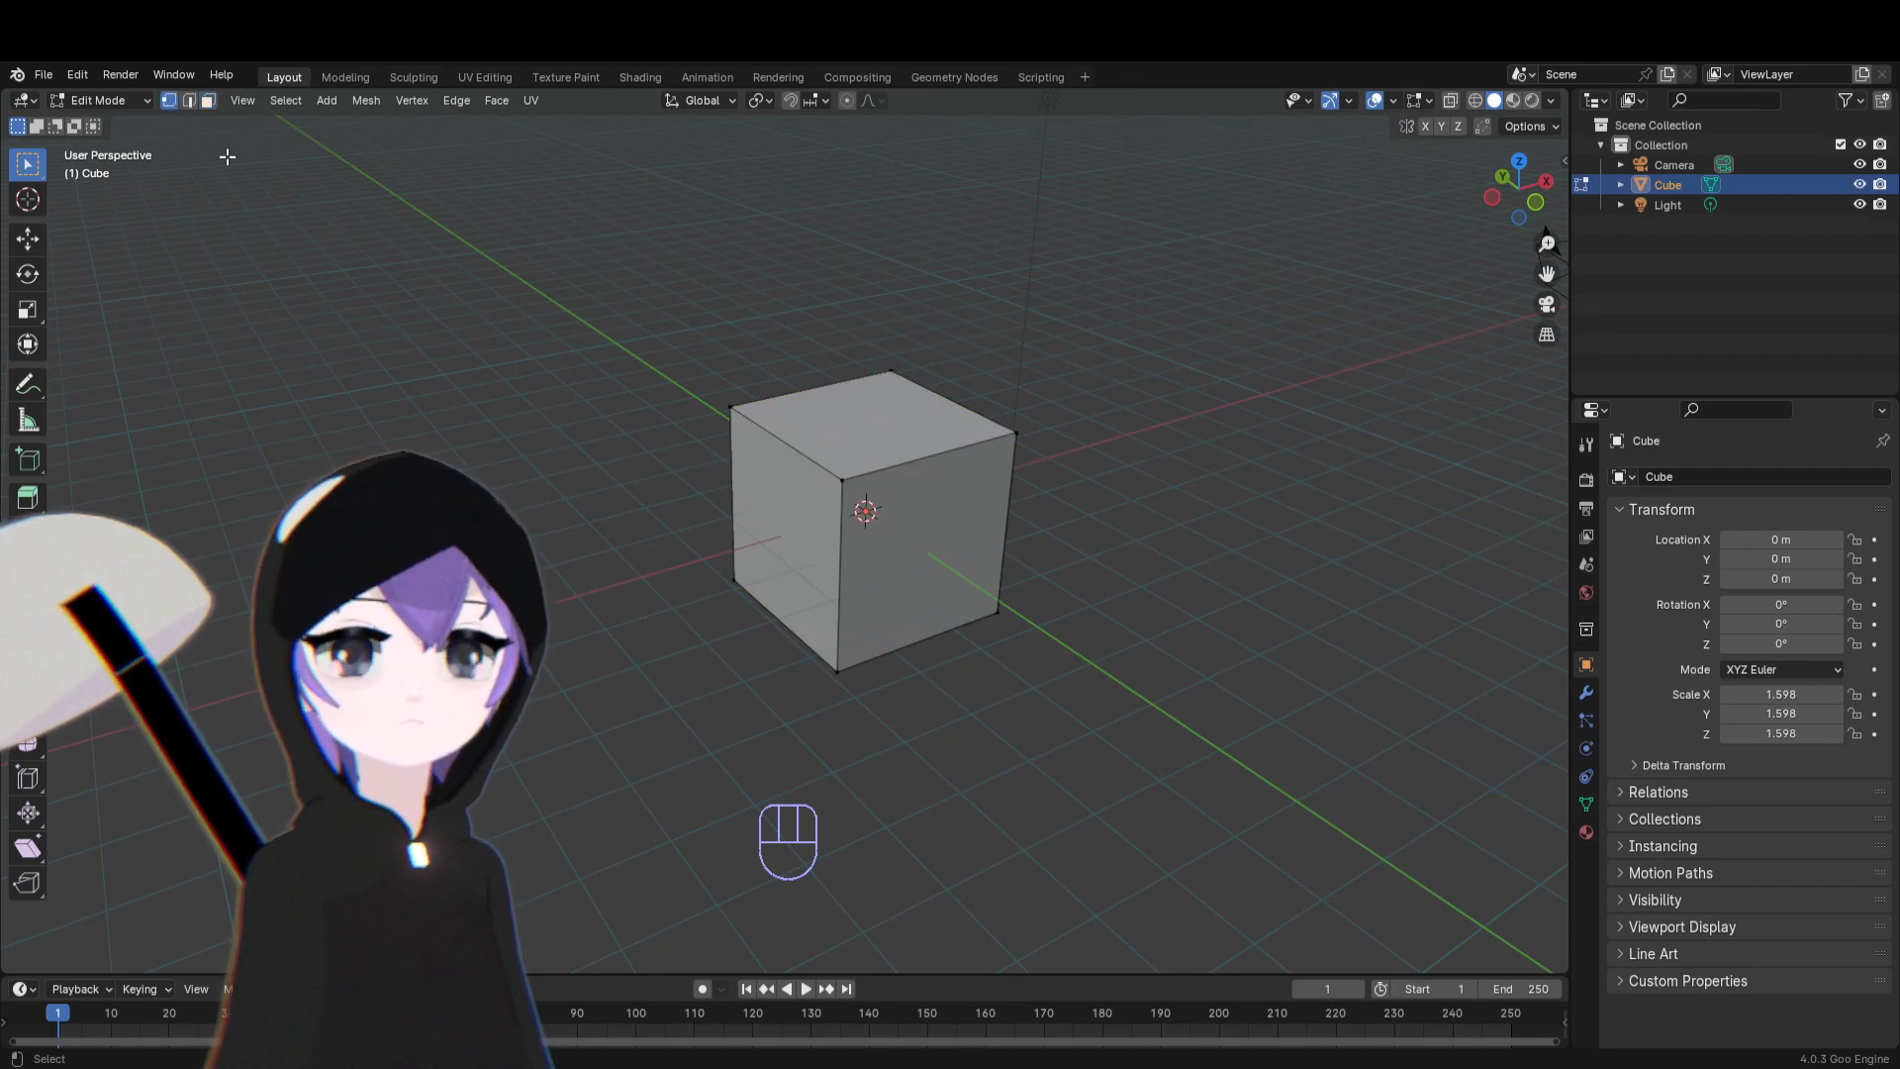
key("1")
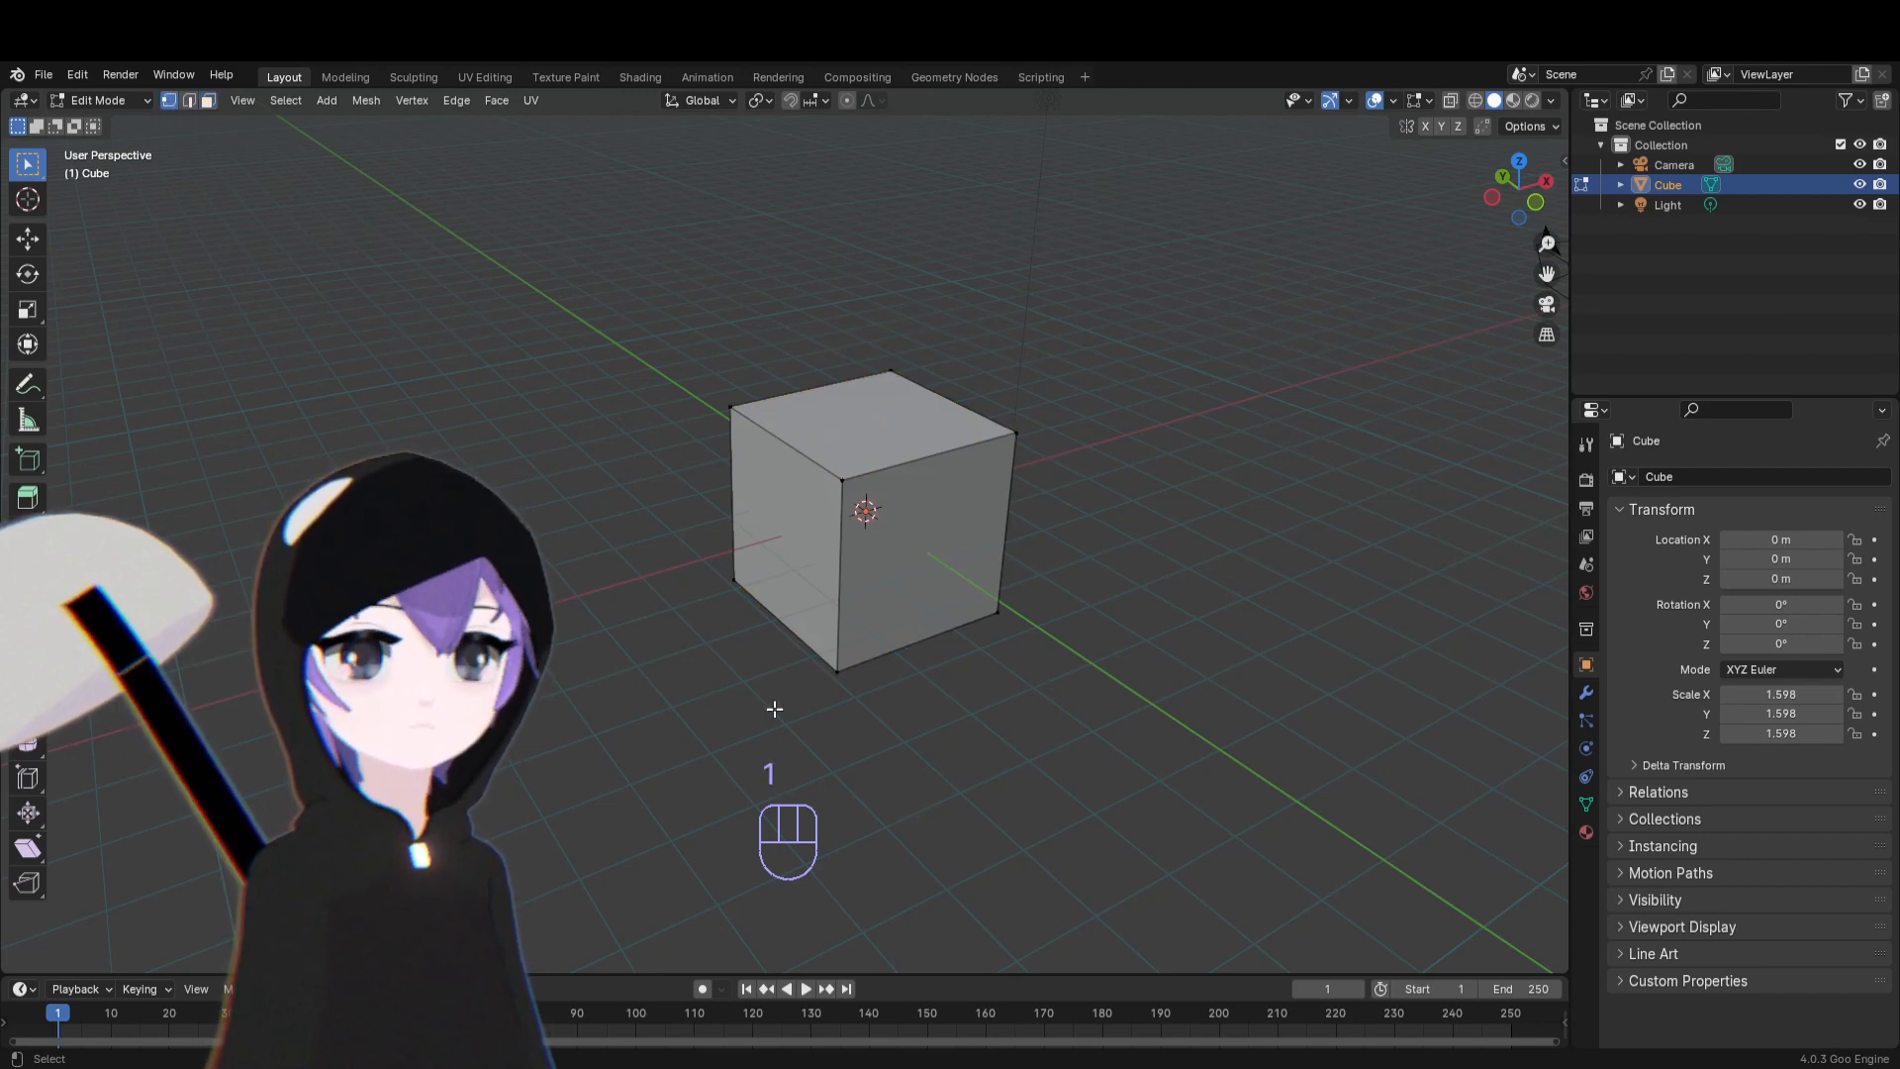
Select the cube's nearest top corner vertex and try to move it freely
left_click_drag(816, 469, 888, 489)
key("g")
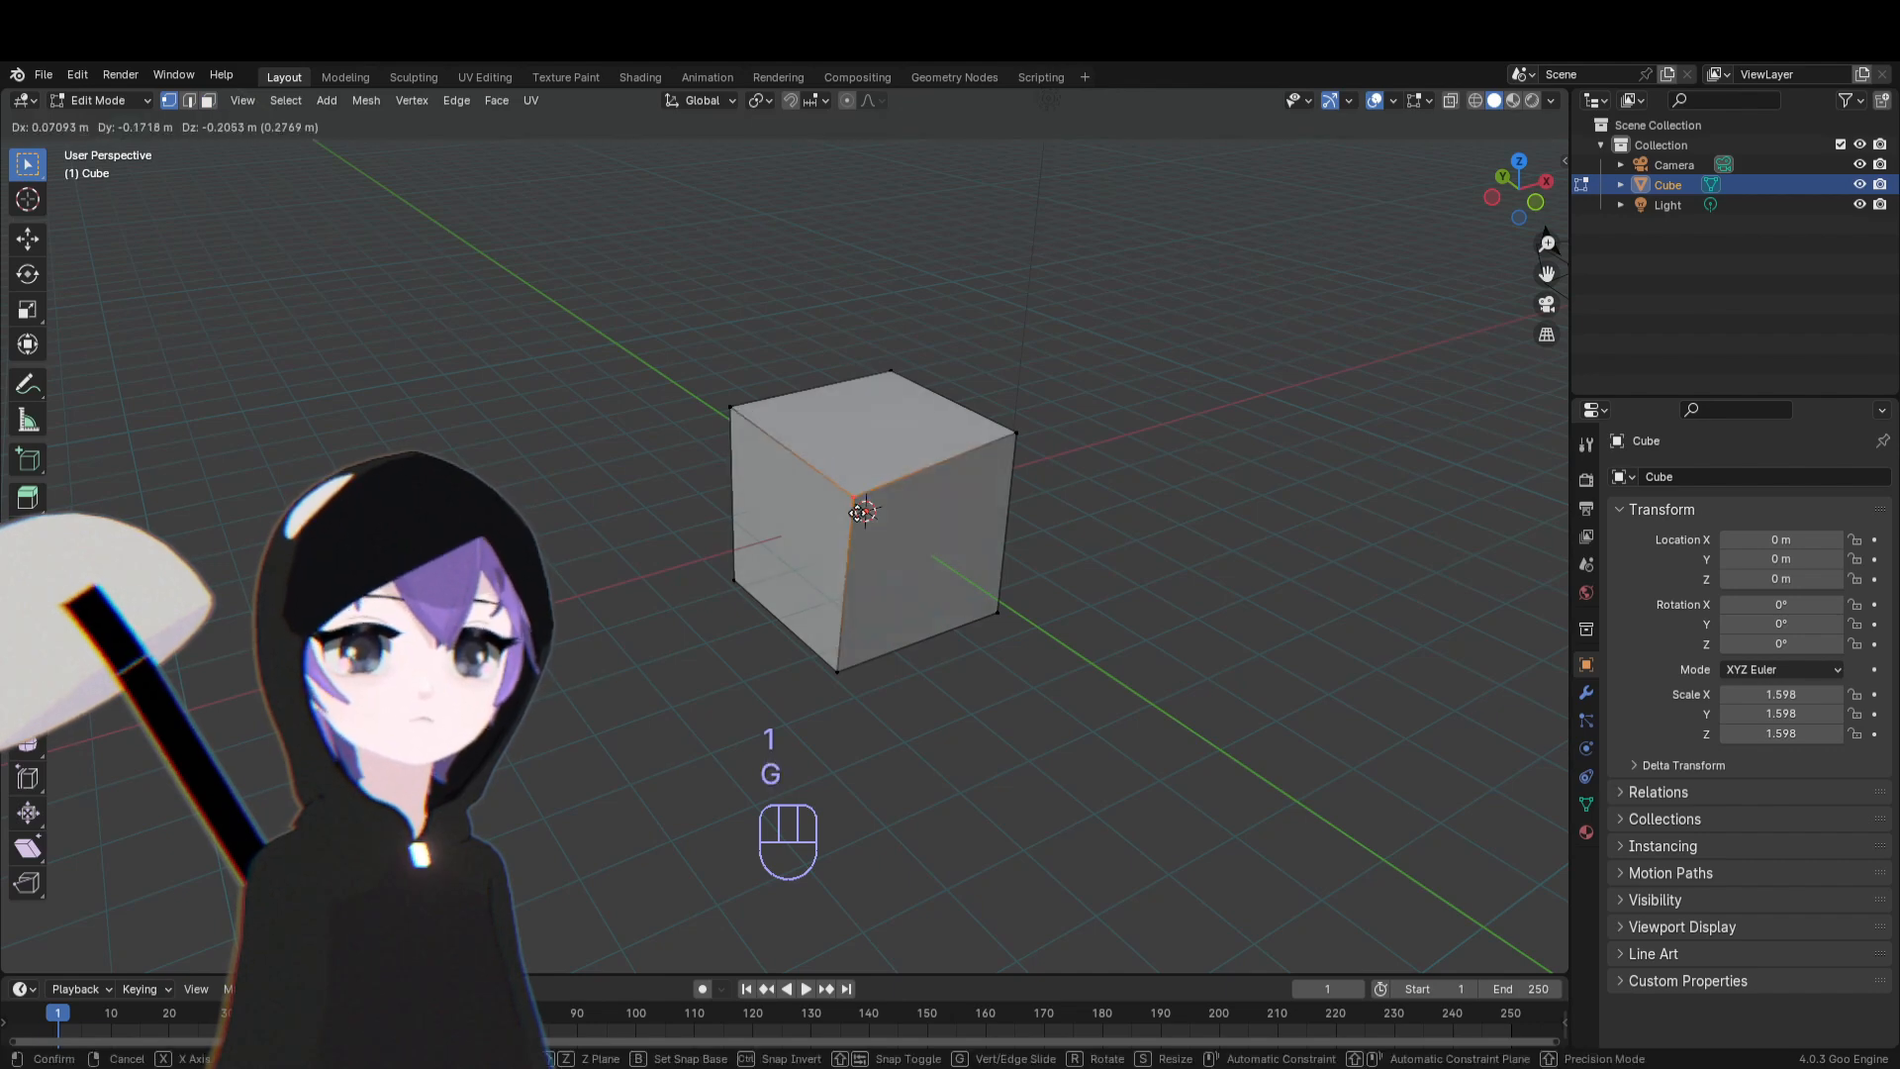
right_click(874, 507)
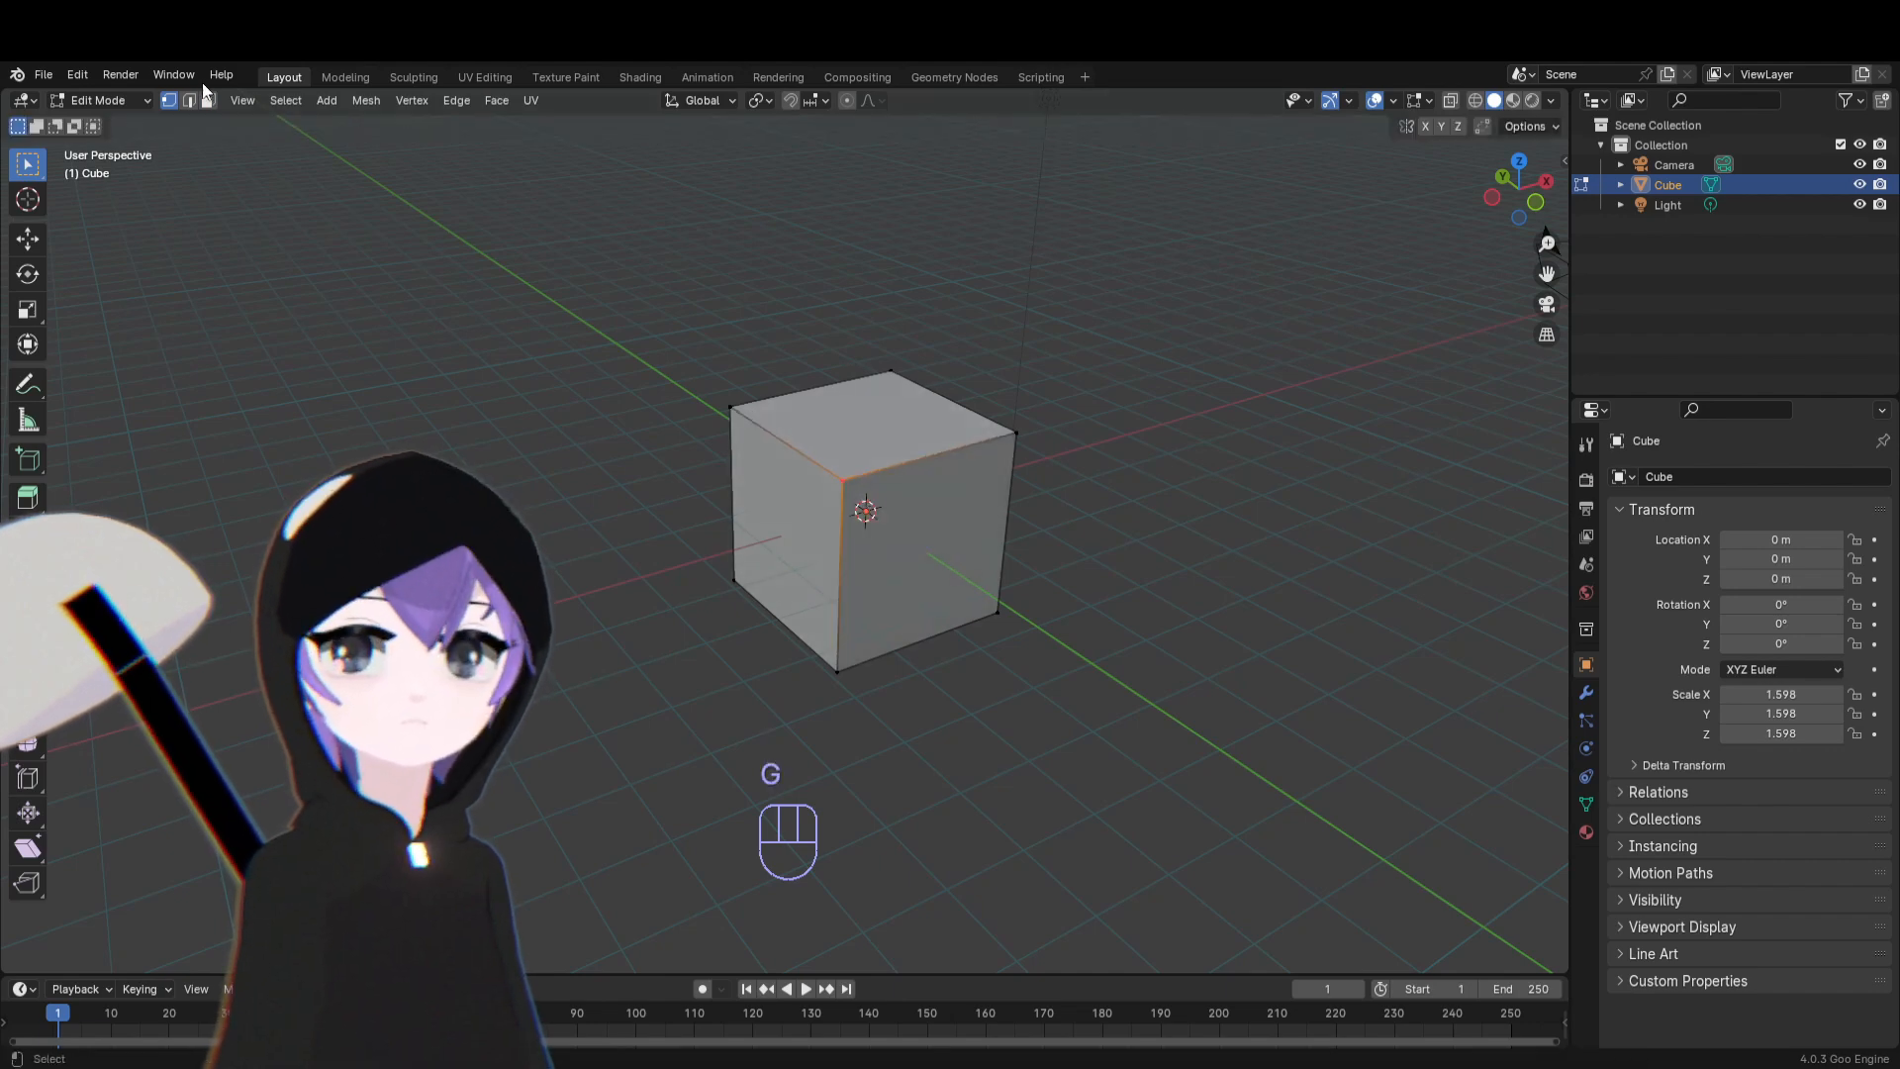
Switch to edge select mode and try to move one top edge that meets the nearest corner
key("2")
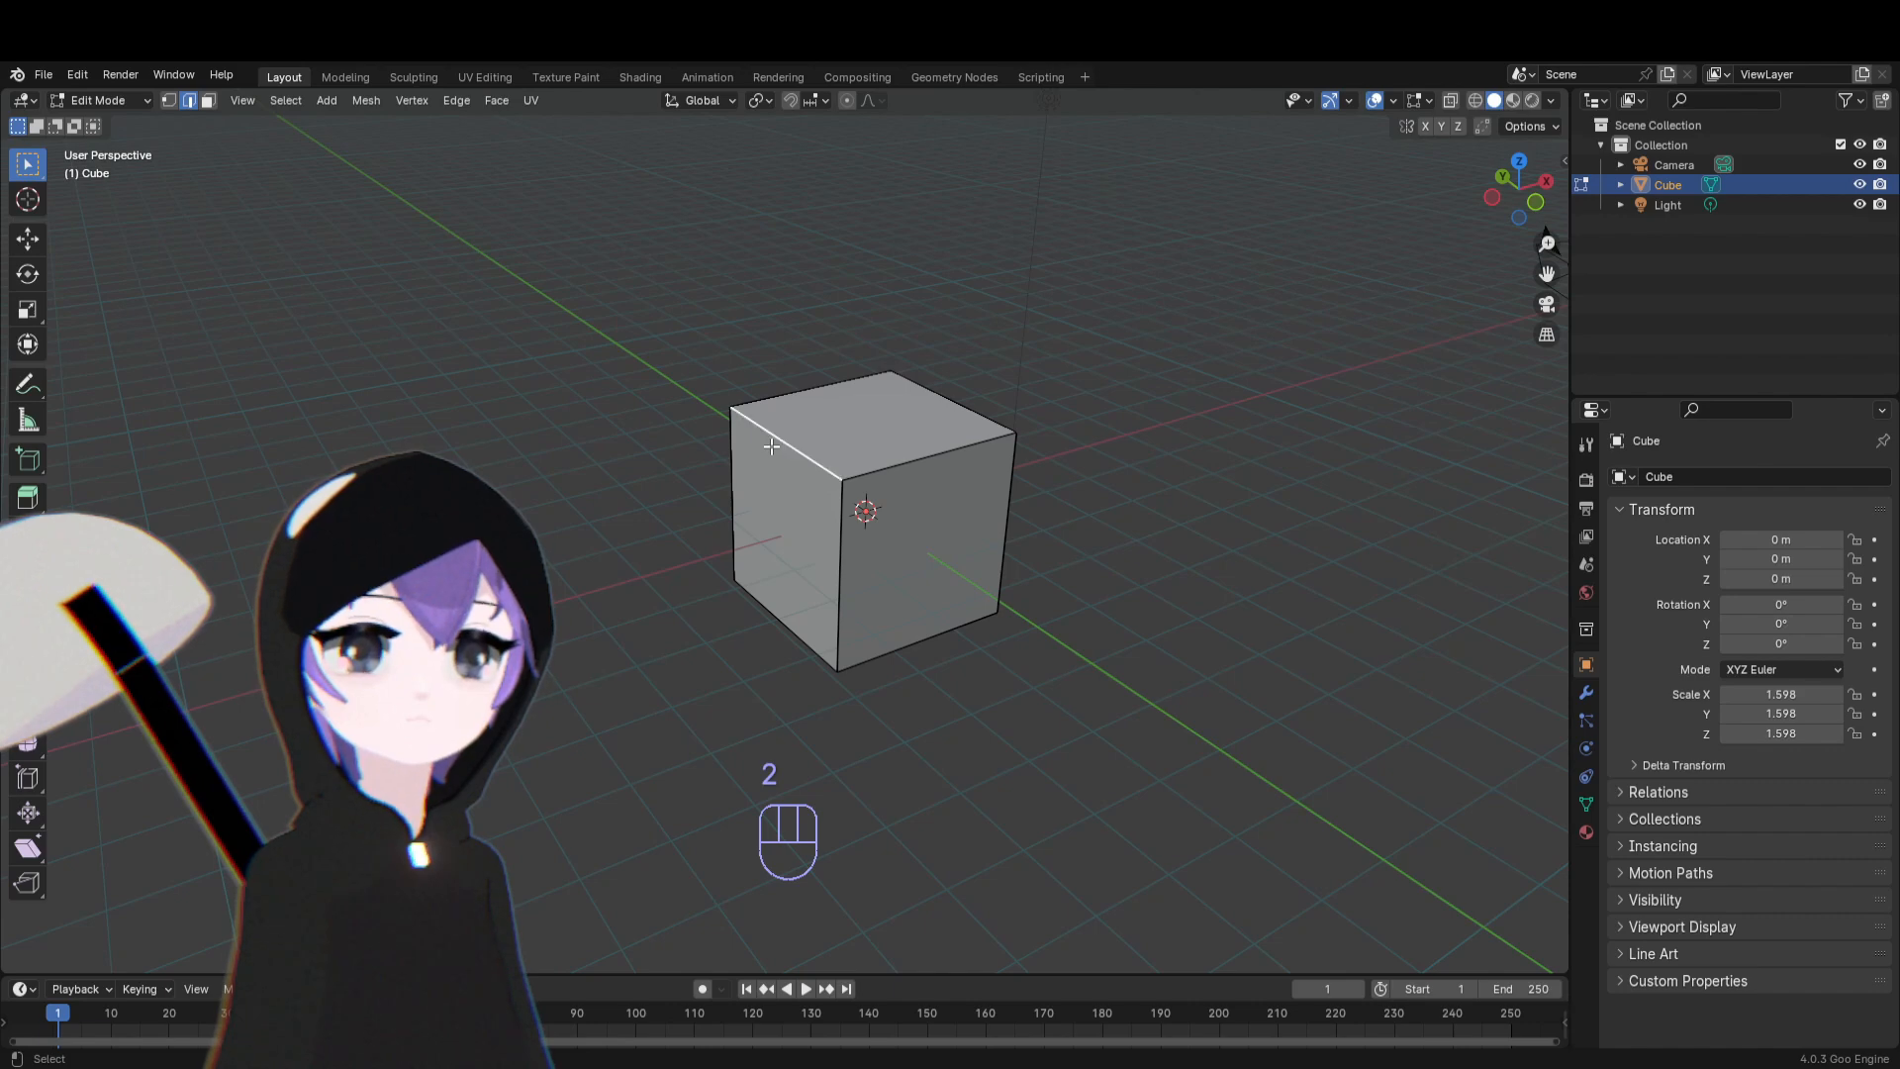
key("g")
right_click(848, 484)
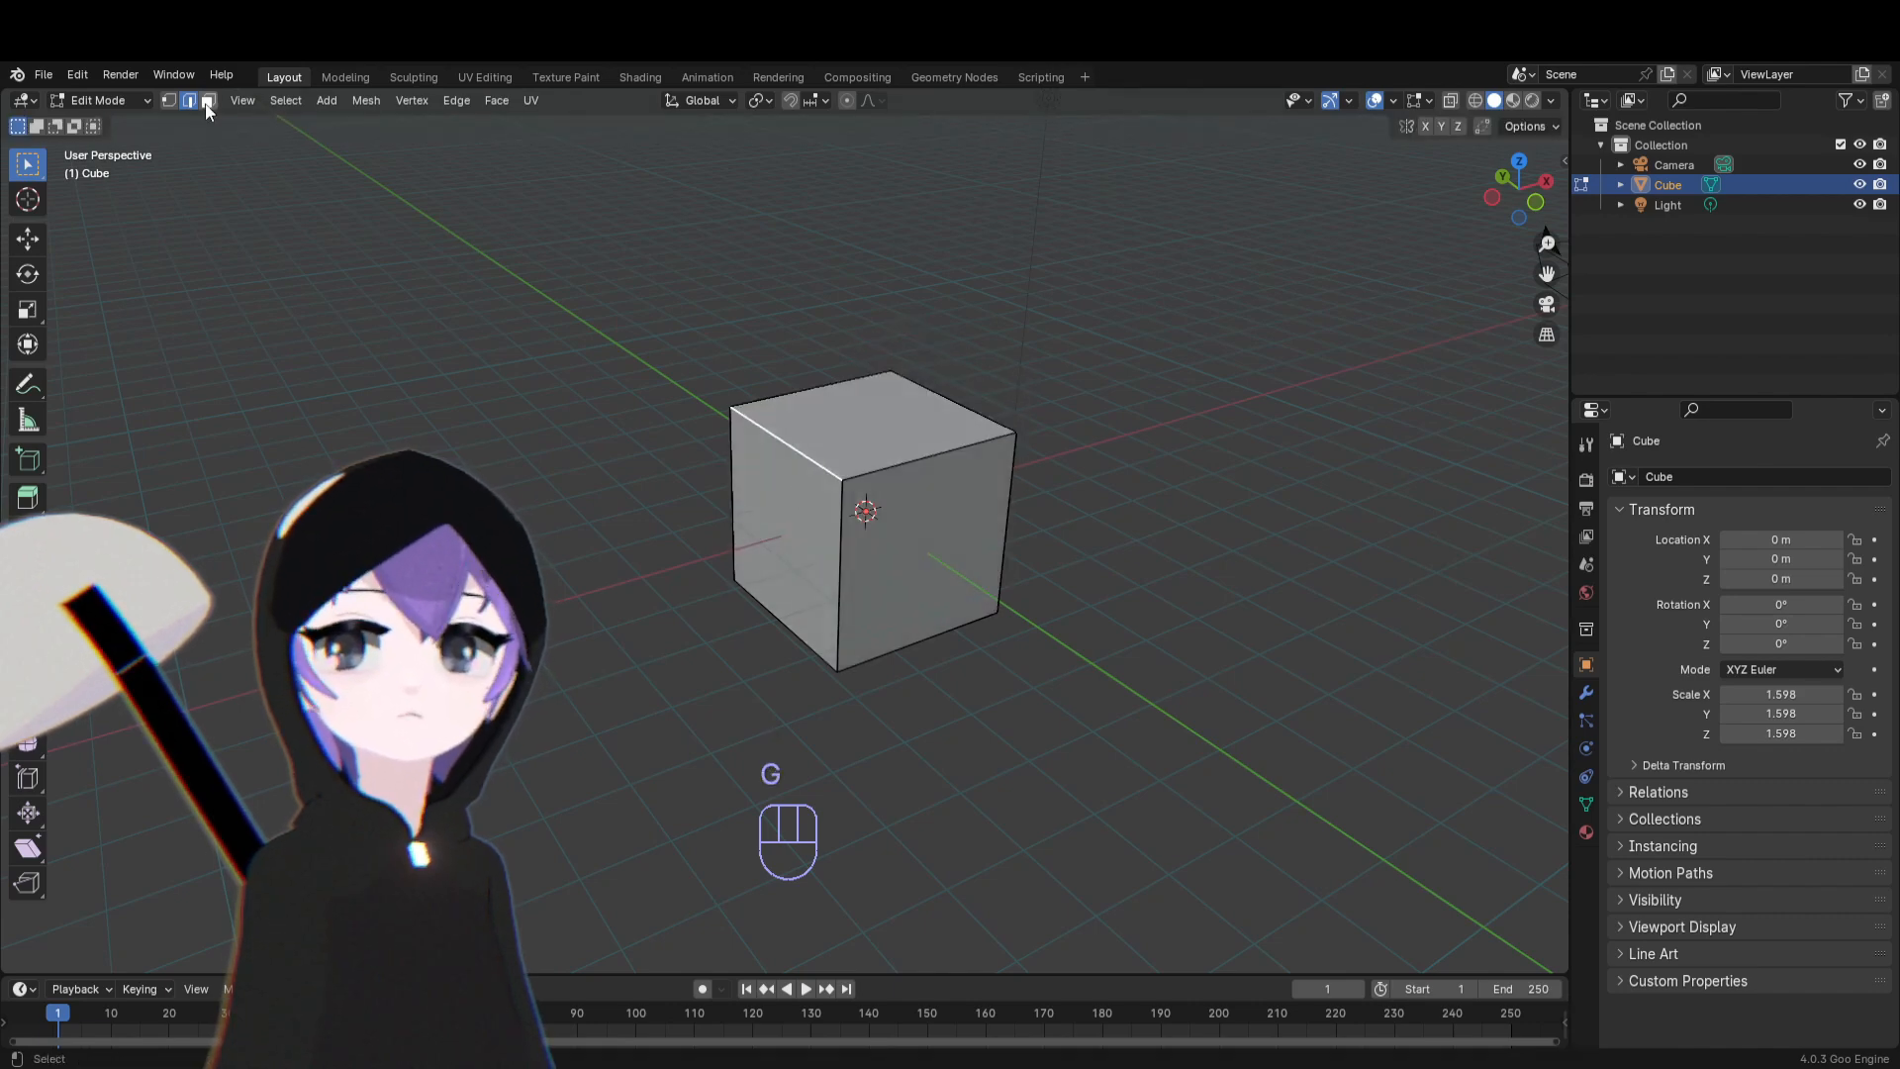
Switch to face select mode, select the cube's top face, and try to move it
left_click(208, 102)
left_click(871, 441)
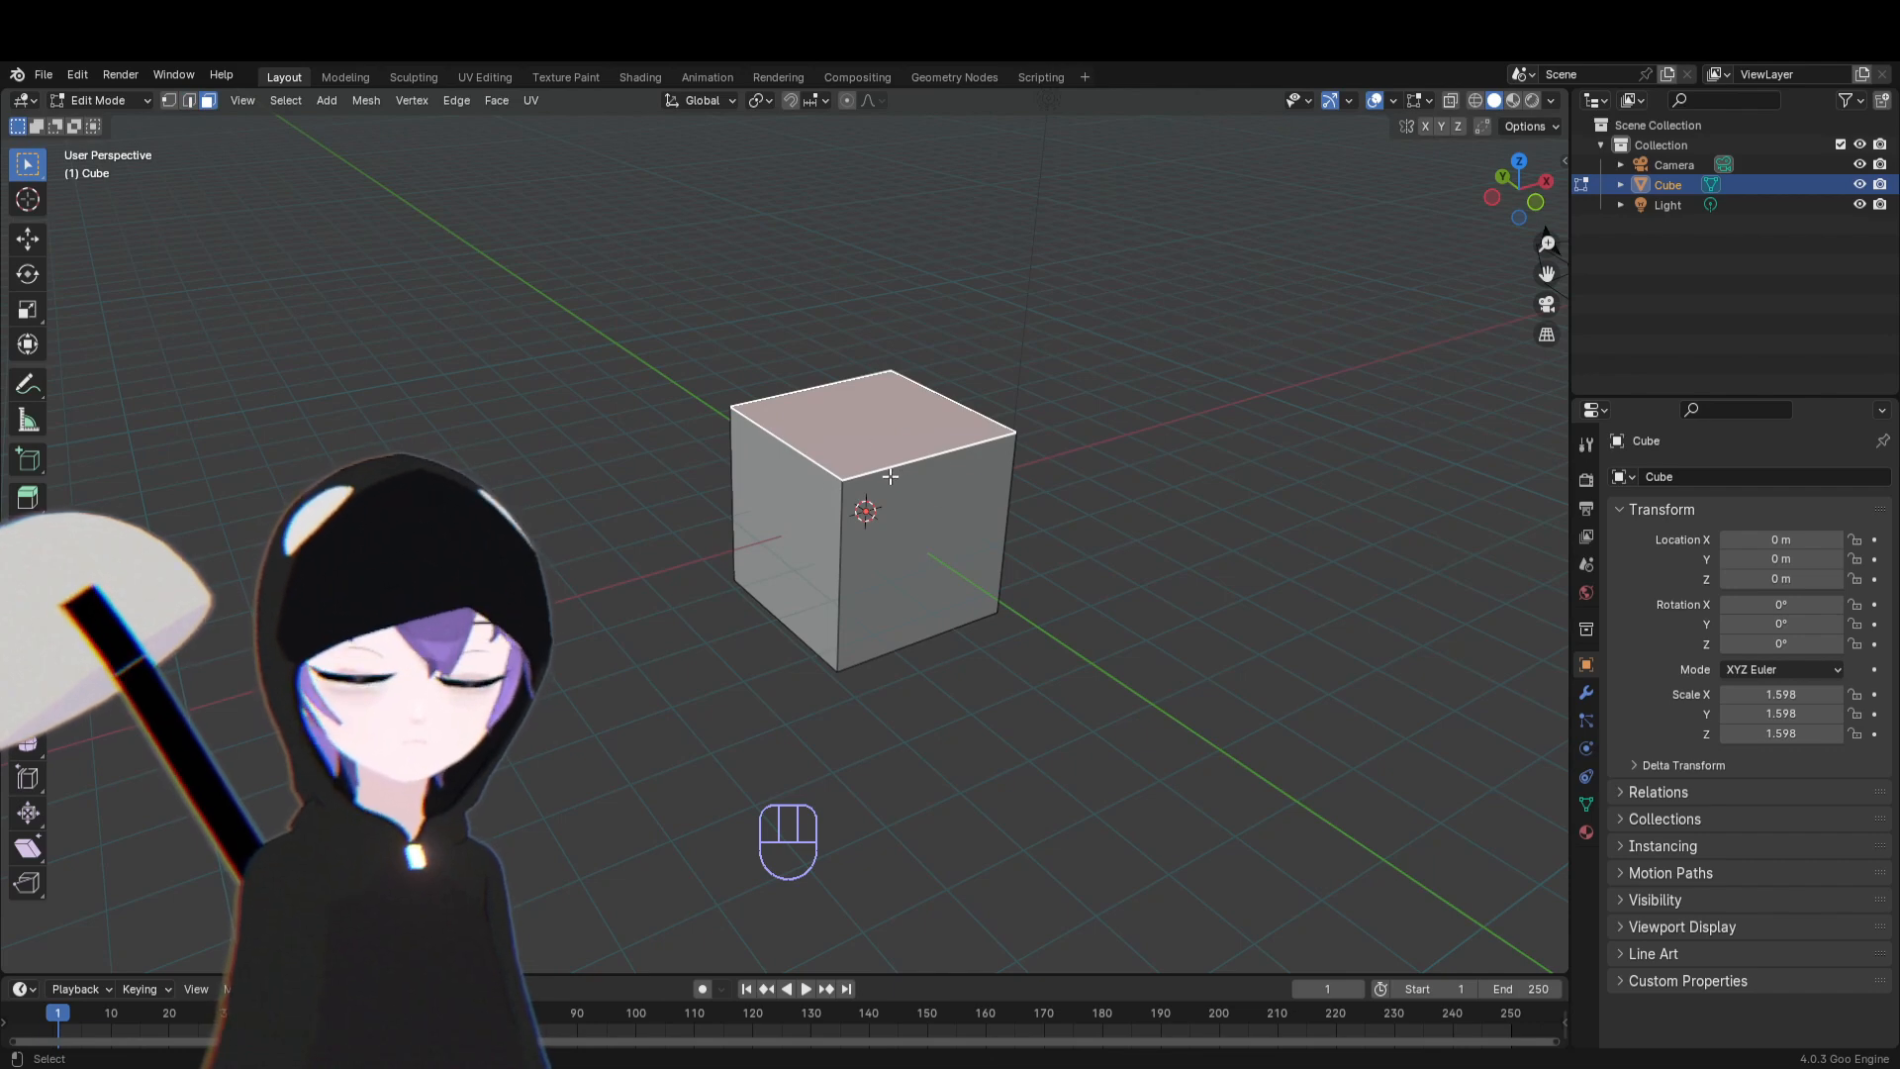
key("g")
right_click(862, 449)
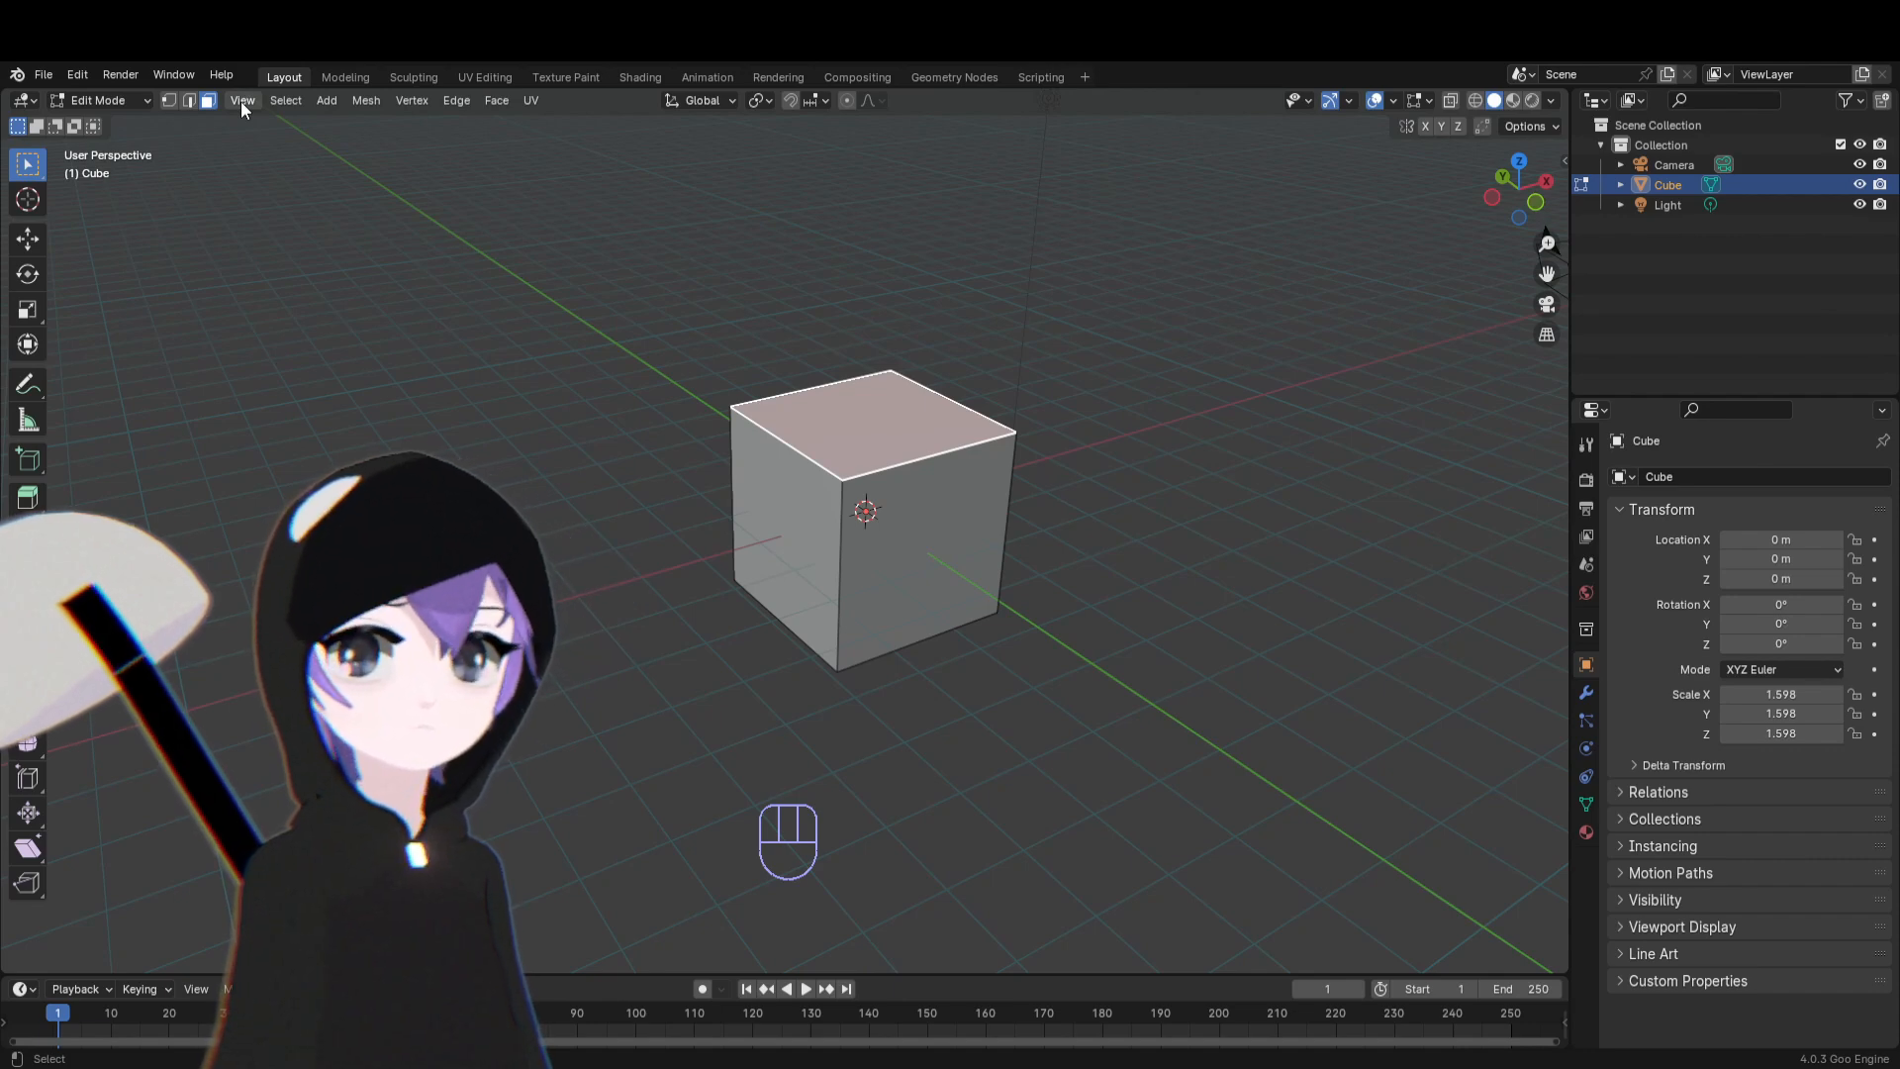
Return to vertex select mode and try again to move a single top corner vertex of the cube
left_click(167, 98)
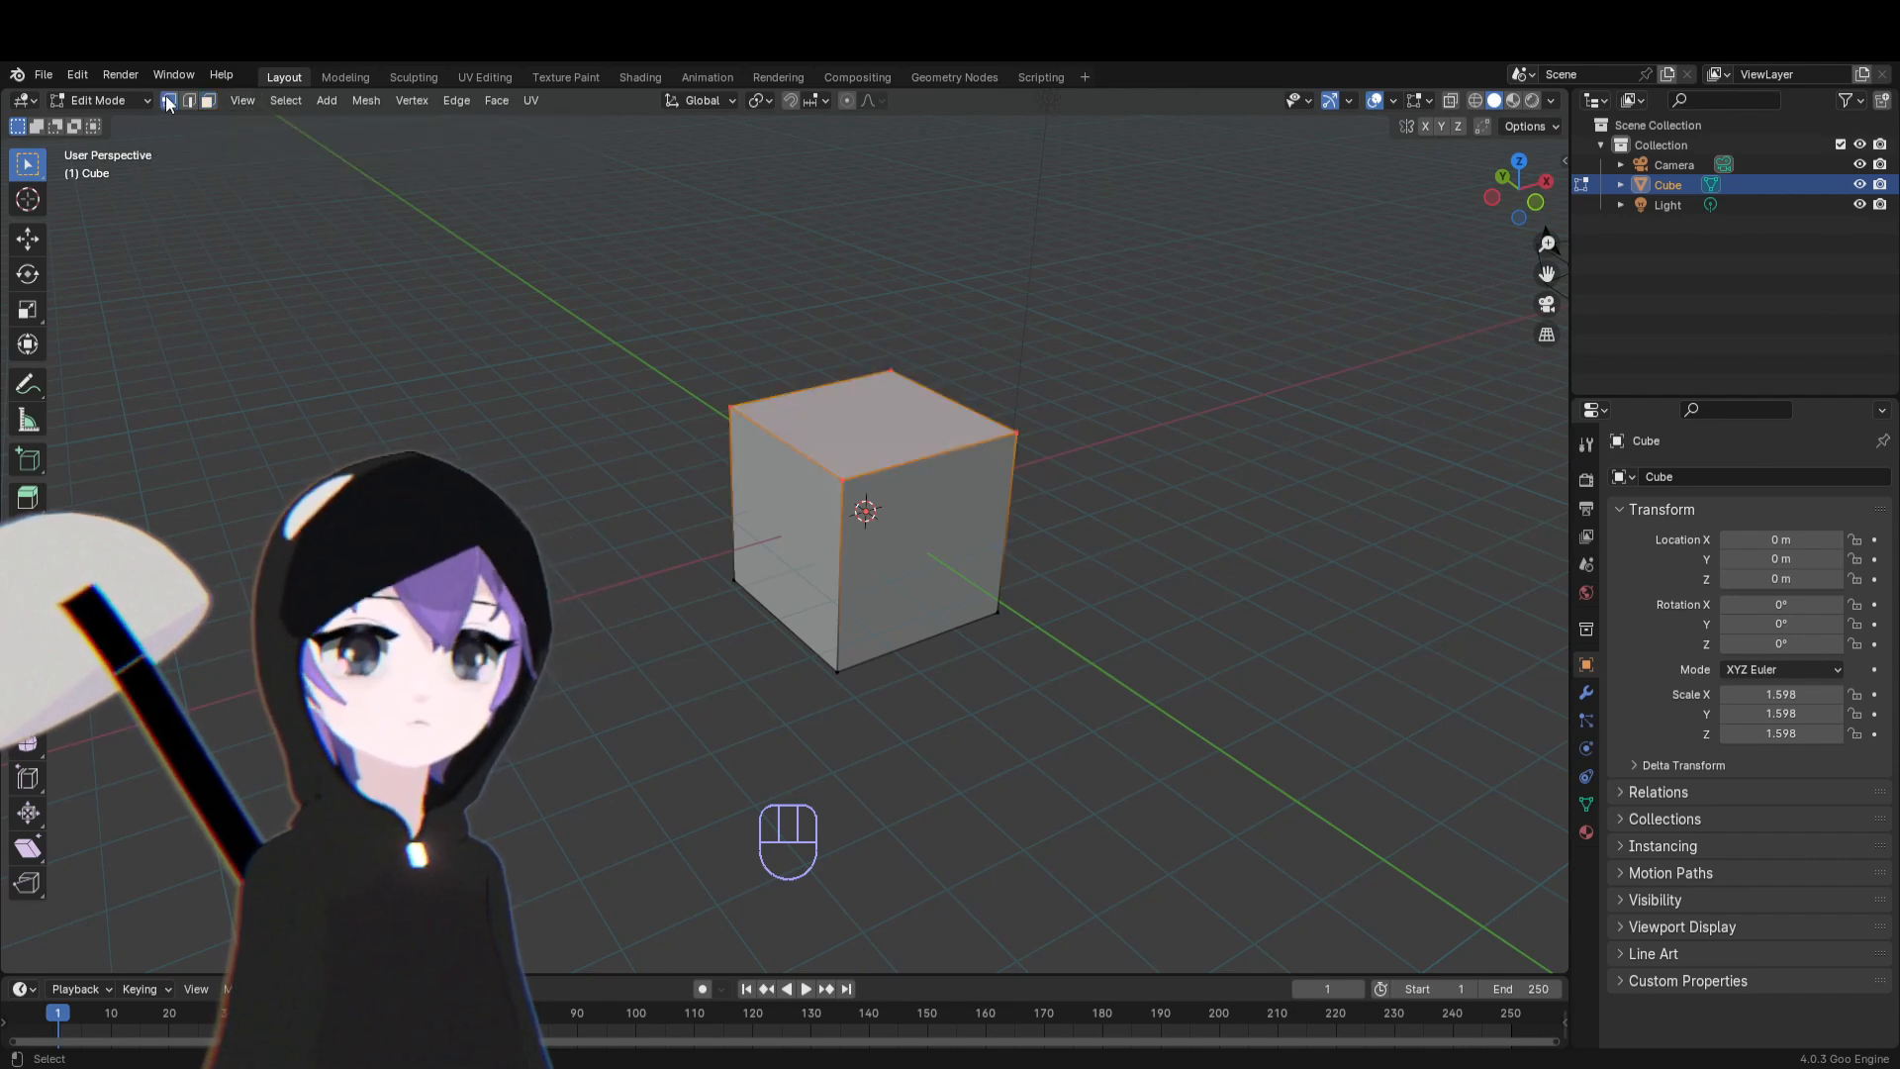
middle_click_drag(564, 565, 792, 445)
key("g")
right_click(892, 479)
scroll(863, 447, "up", 2)
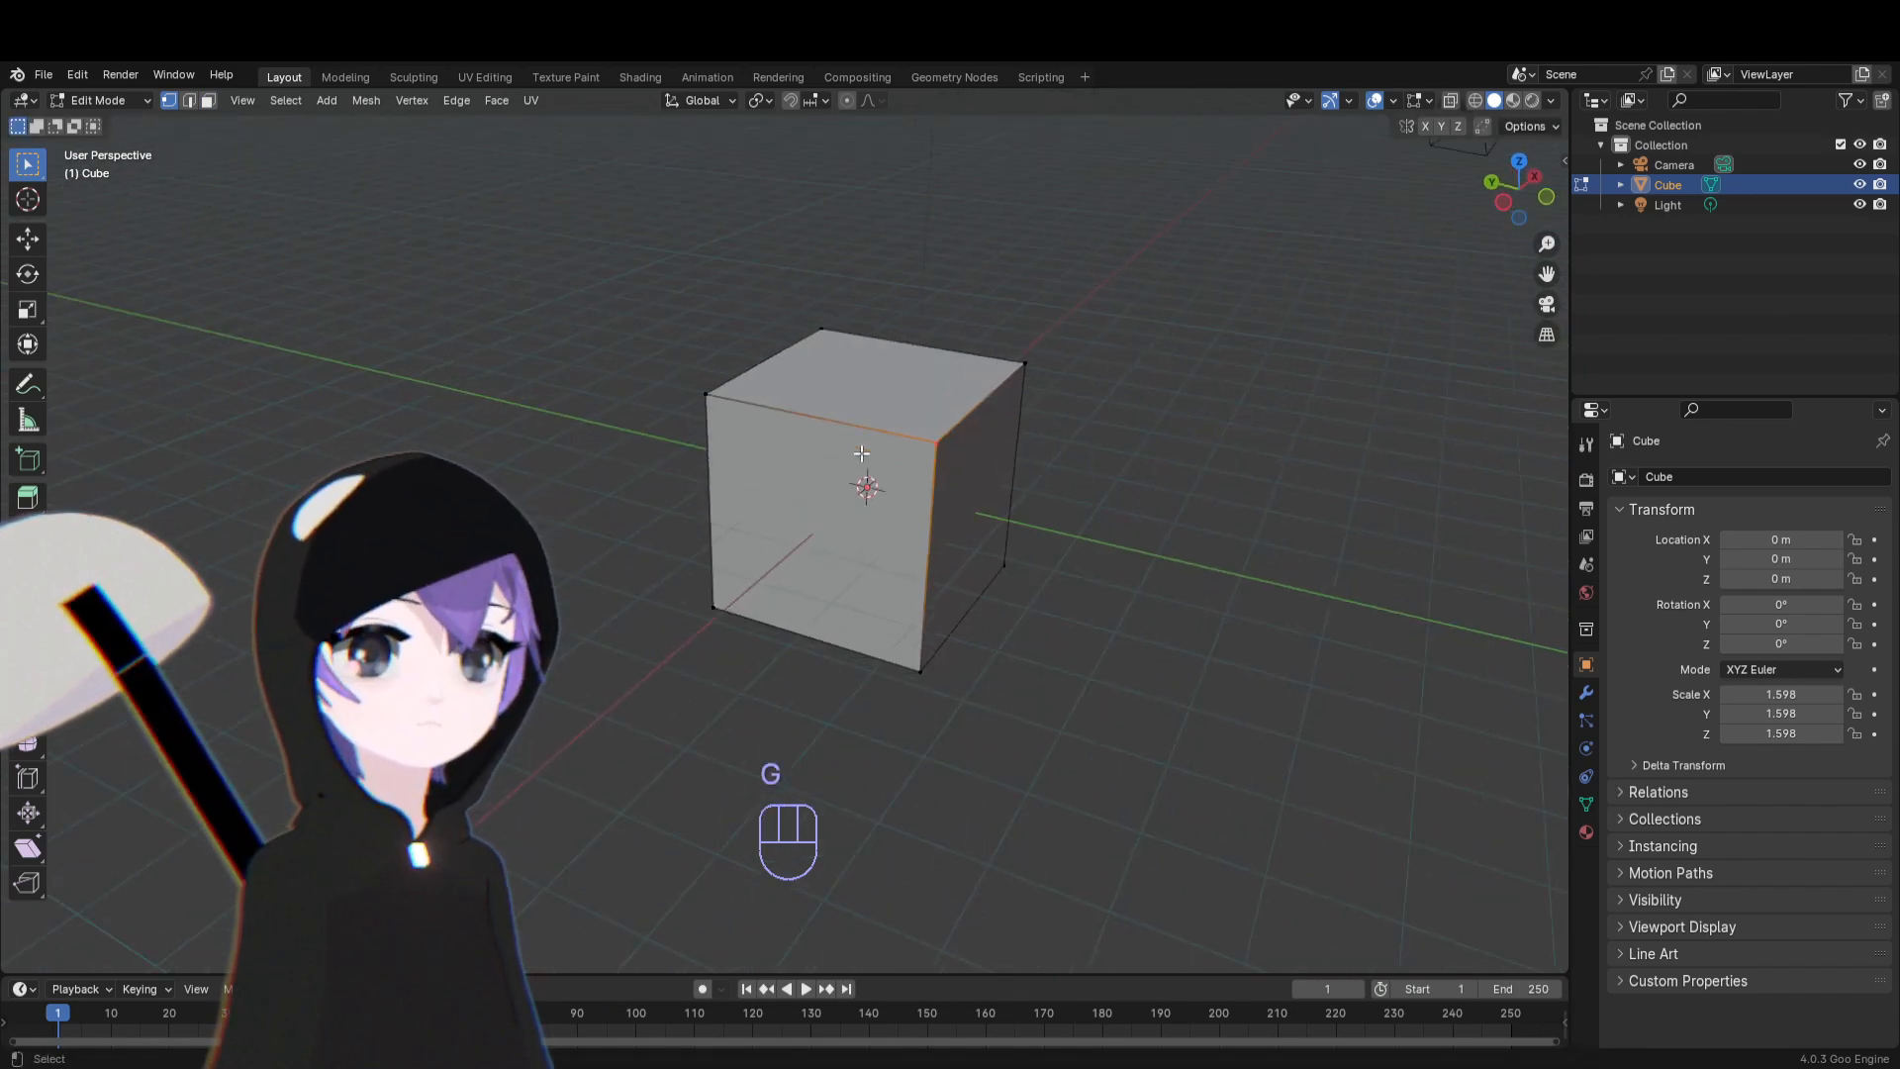
Examine the cube in front orthographic view and from several perspective angles
scroll(1000, 517, "down", 2)
middle_click_drag(959, 564, 1019, 394, "shift")
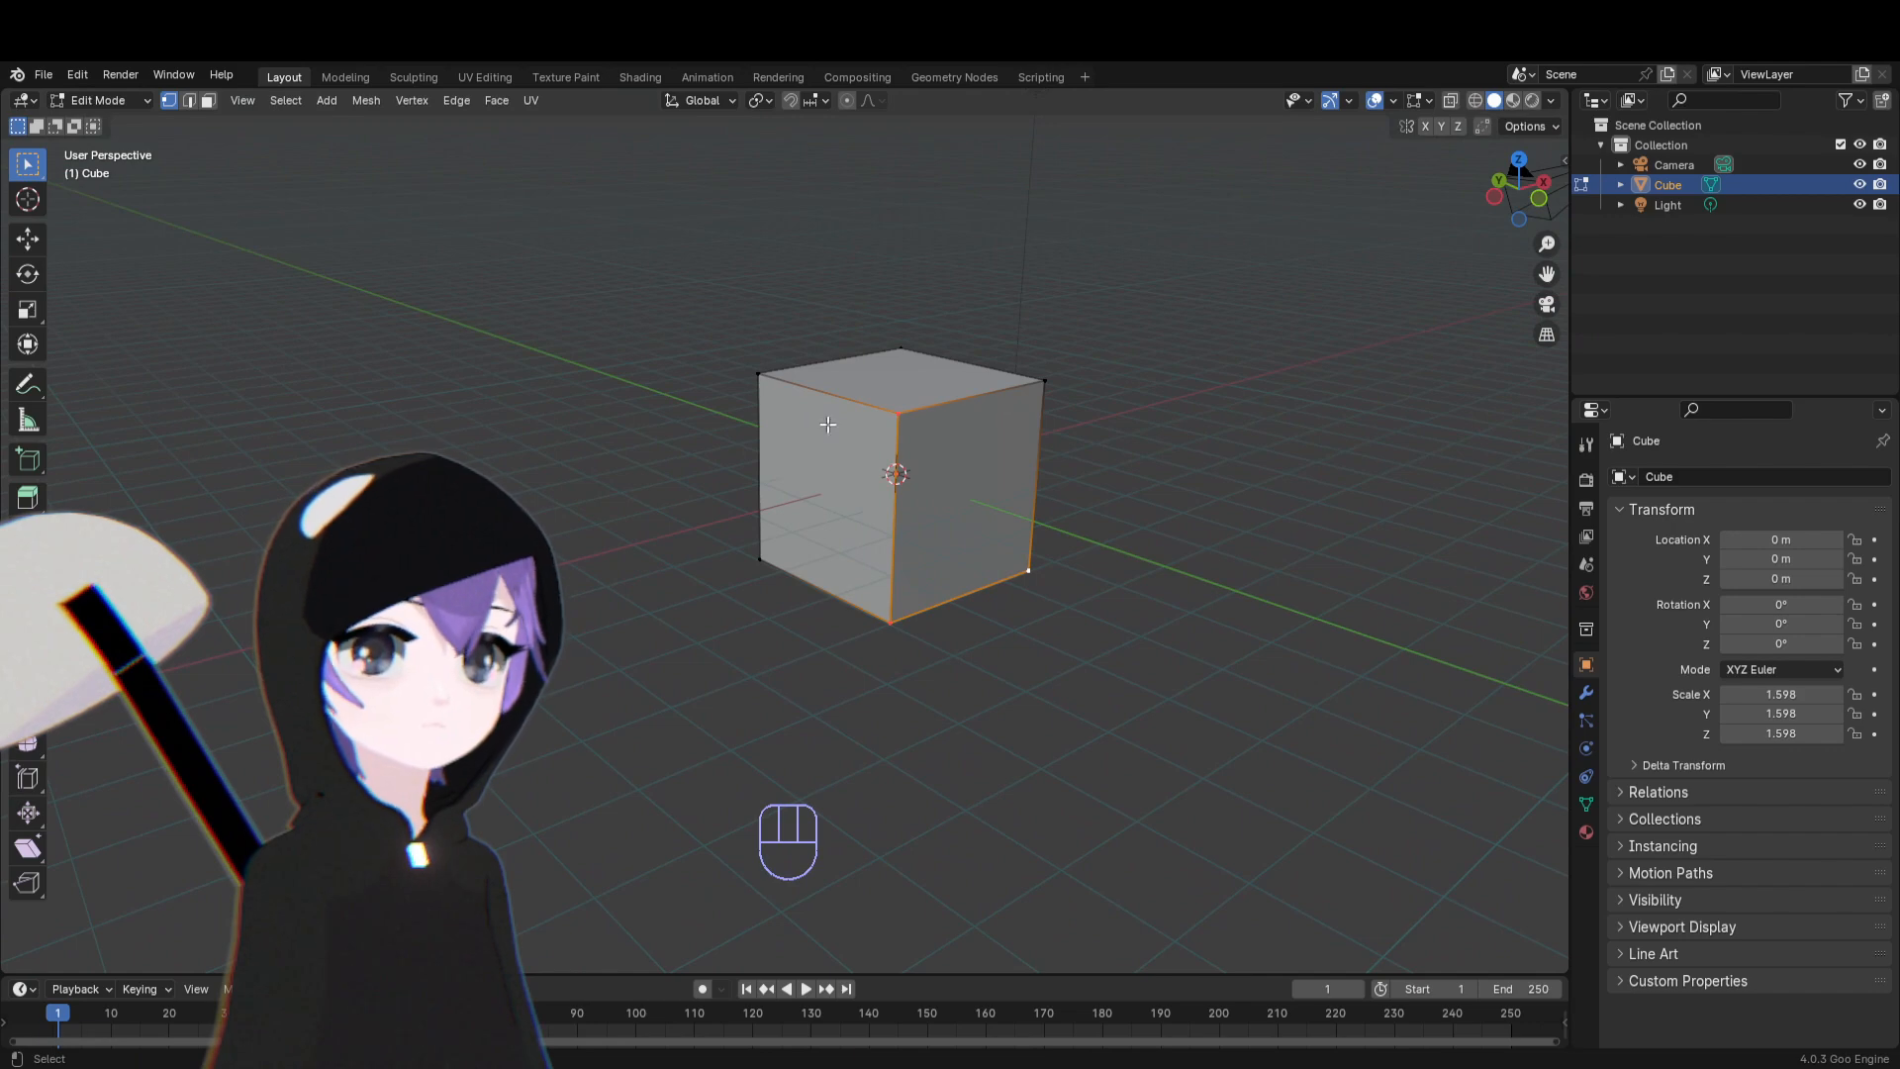
middle_click_drag(899, 438, 1085, 306)
key("KP_1")
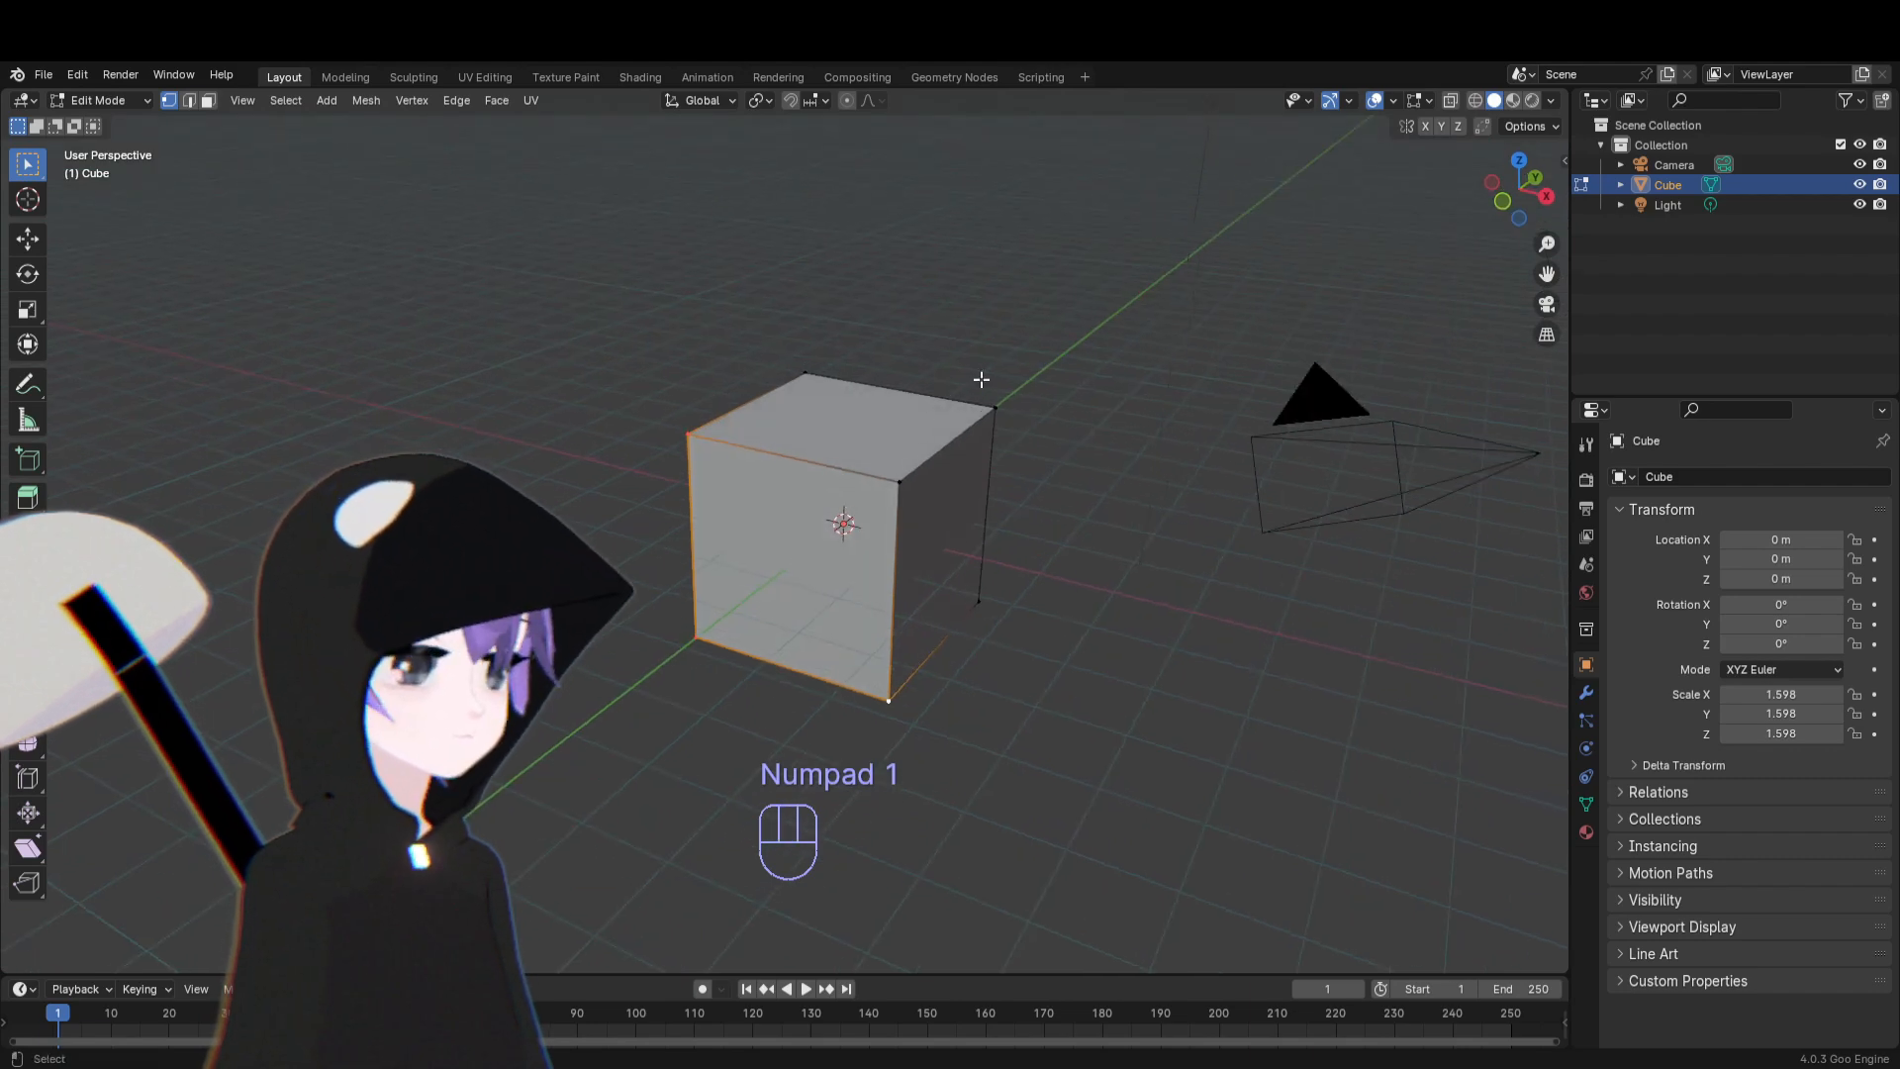
mouse_move(1030, 406)
middle_mouse_down()
mouse_move(1112, 404)
mouse_move(1017, 415)
middle_mouse_up()
key("KP_1")
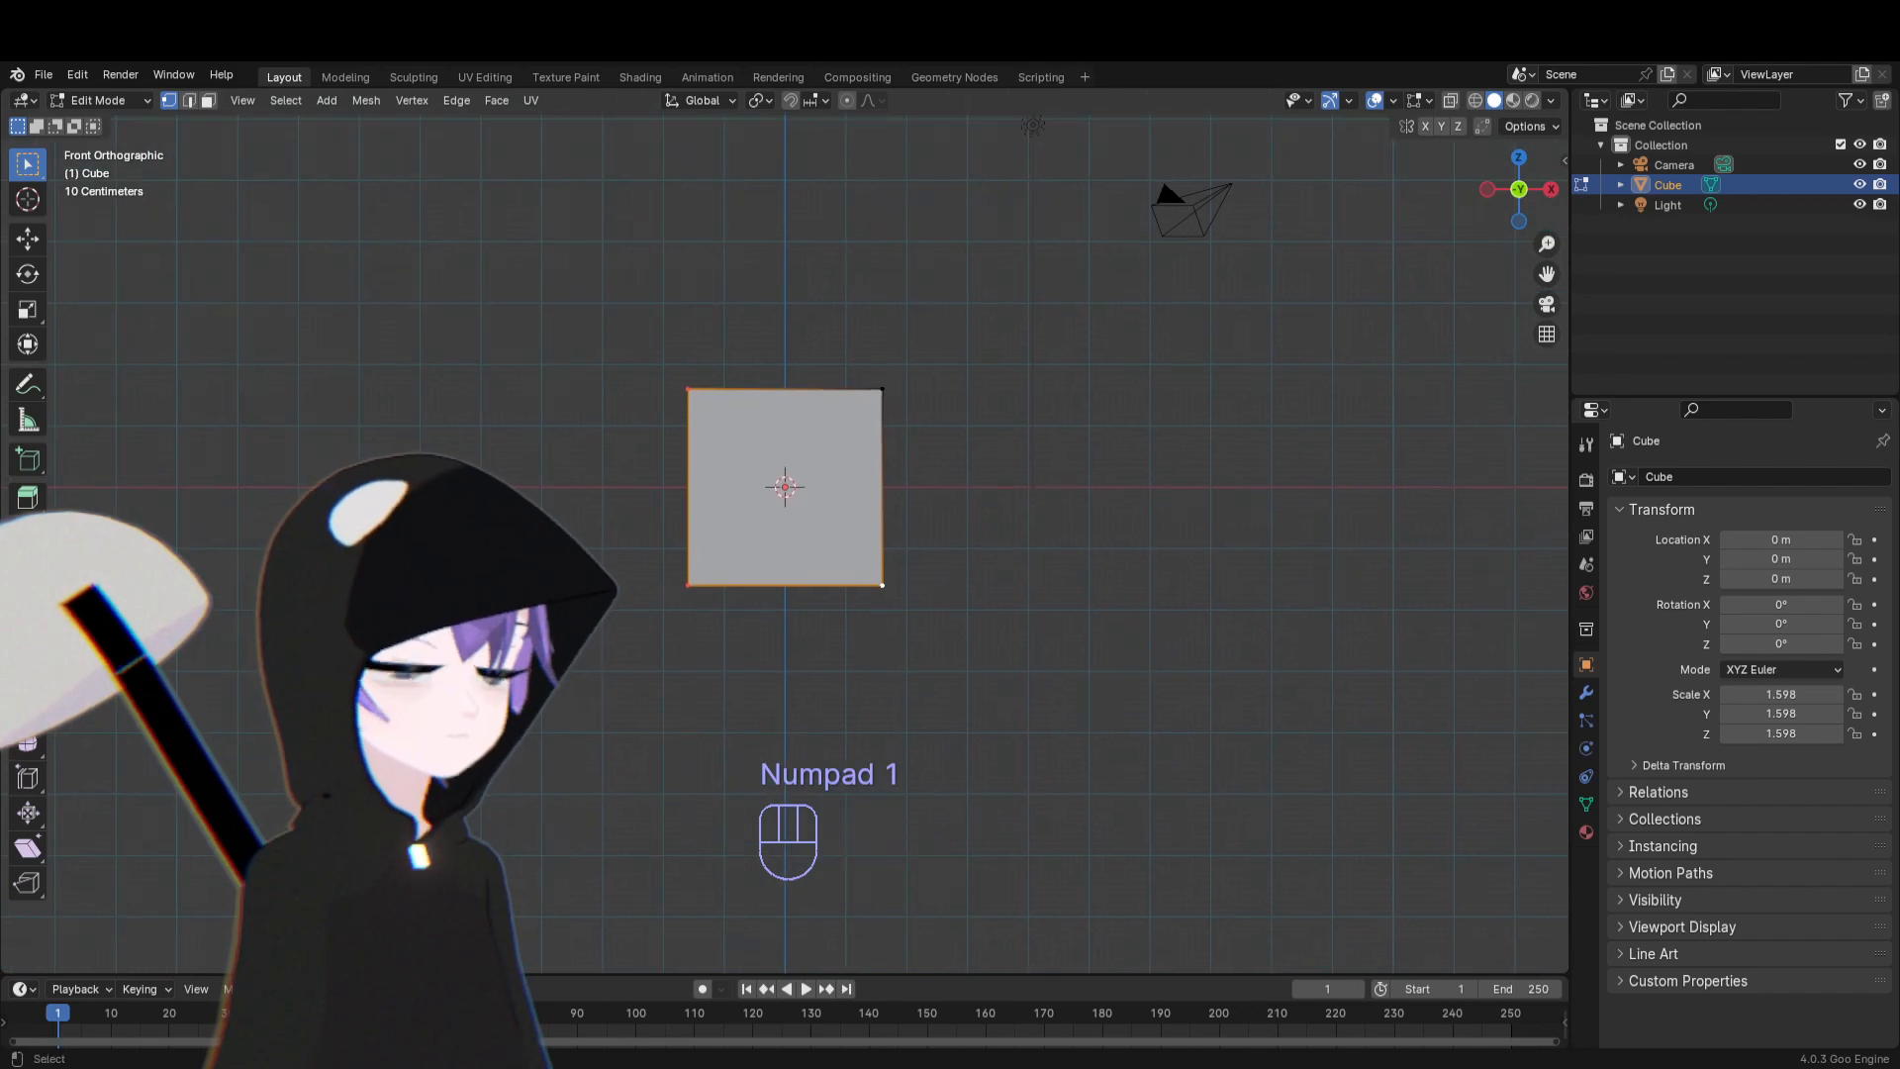
middle_click_drag(624, 361, 564, 365)
key("KP_1")
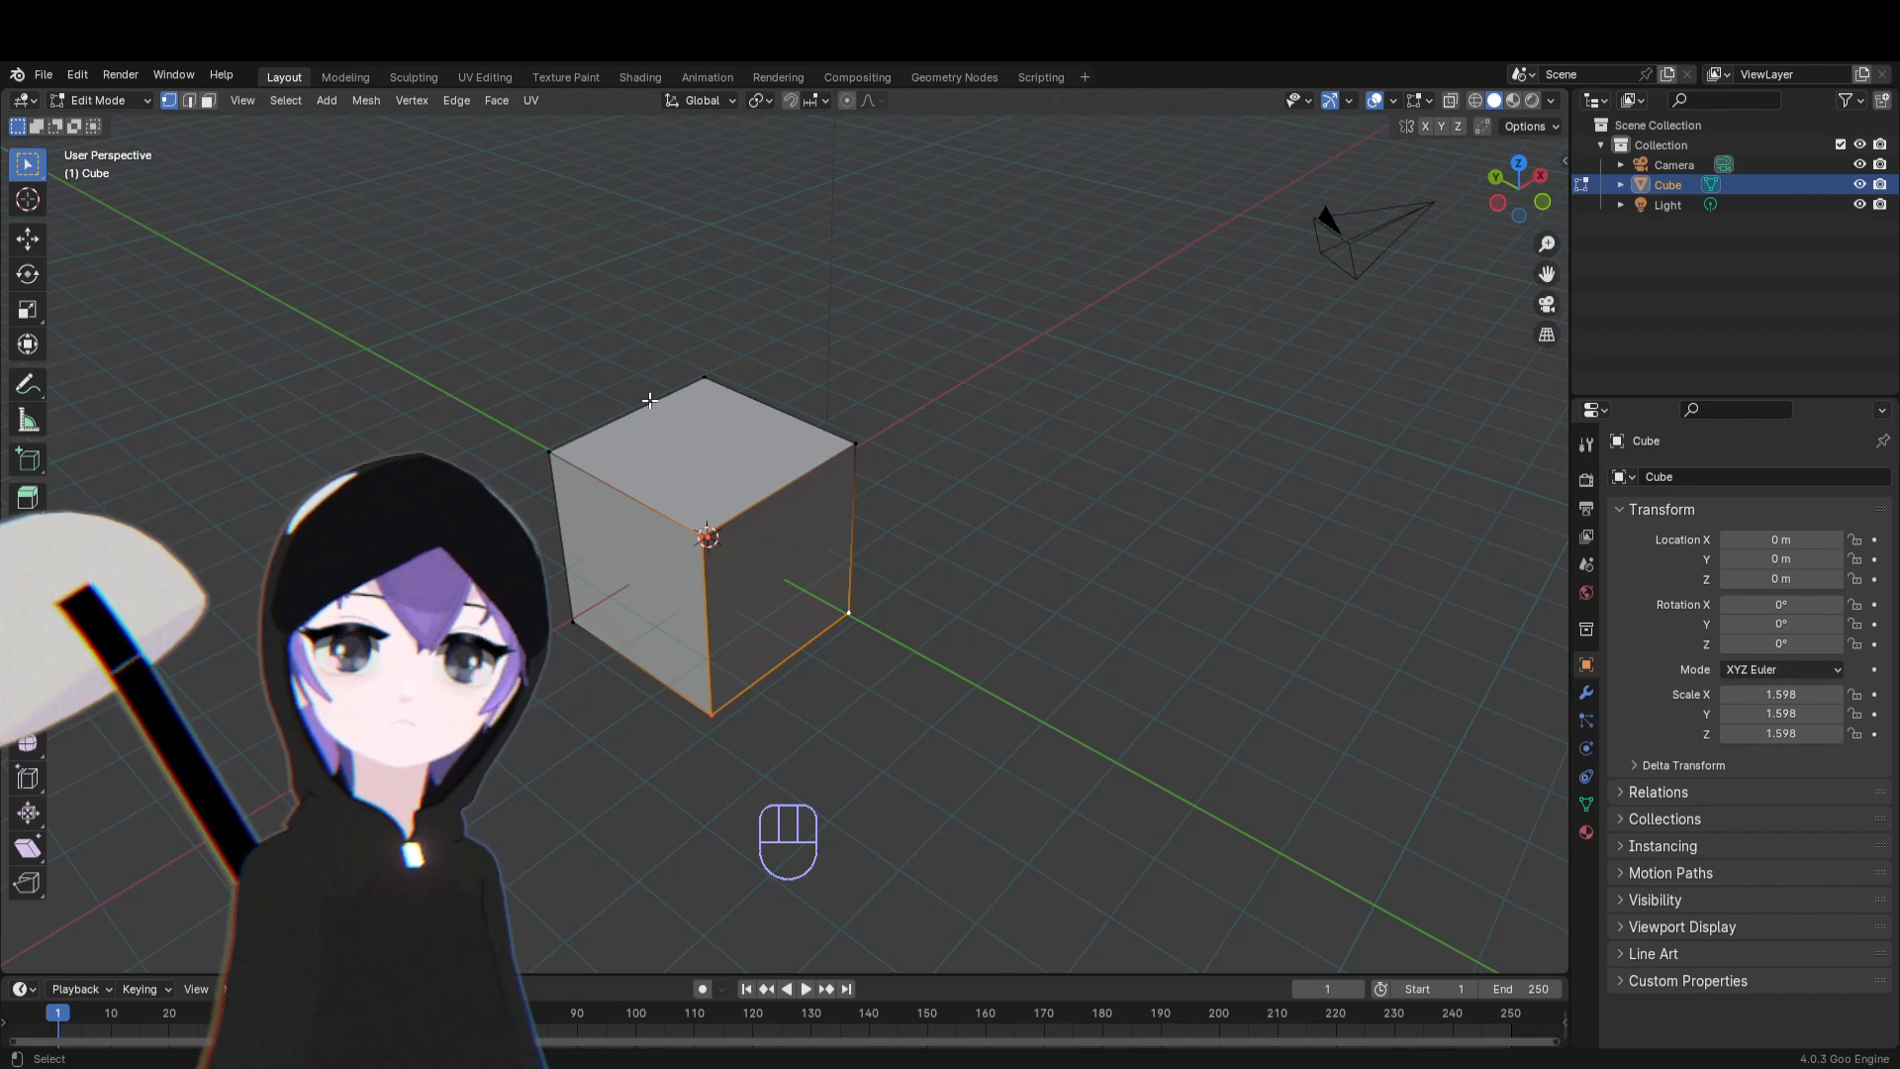
middle_click_drag(651, 400, 455, 338)
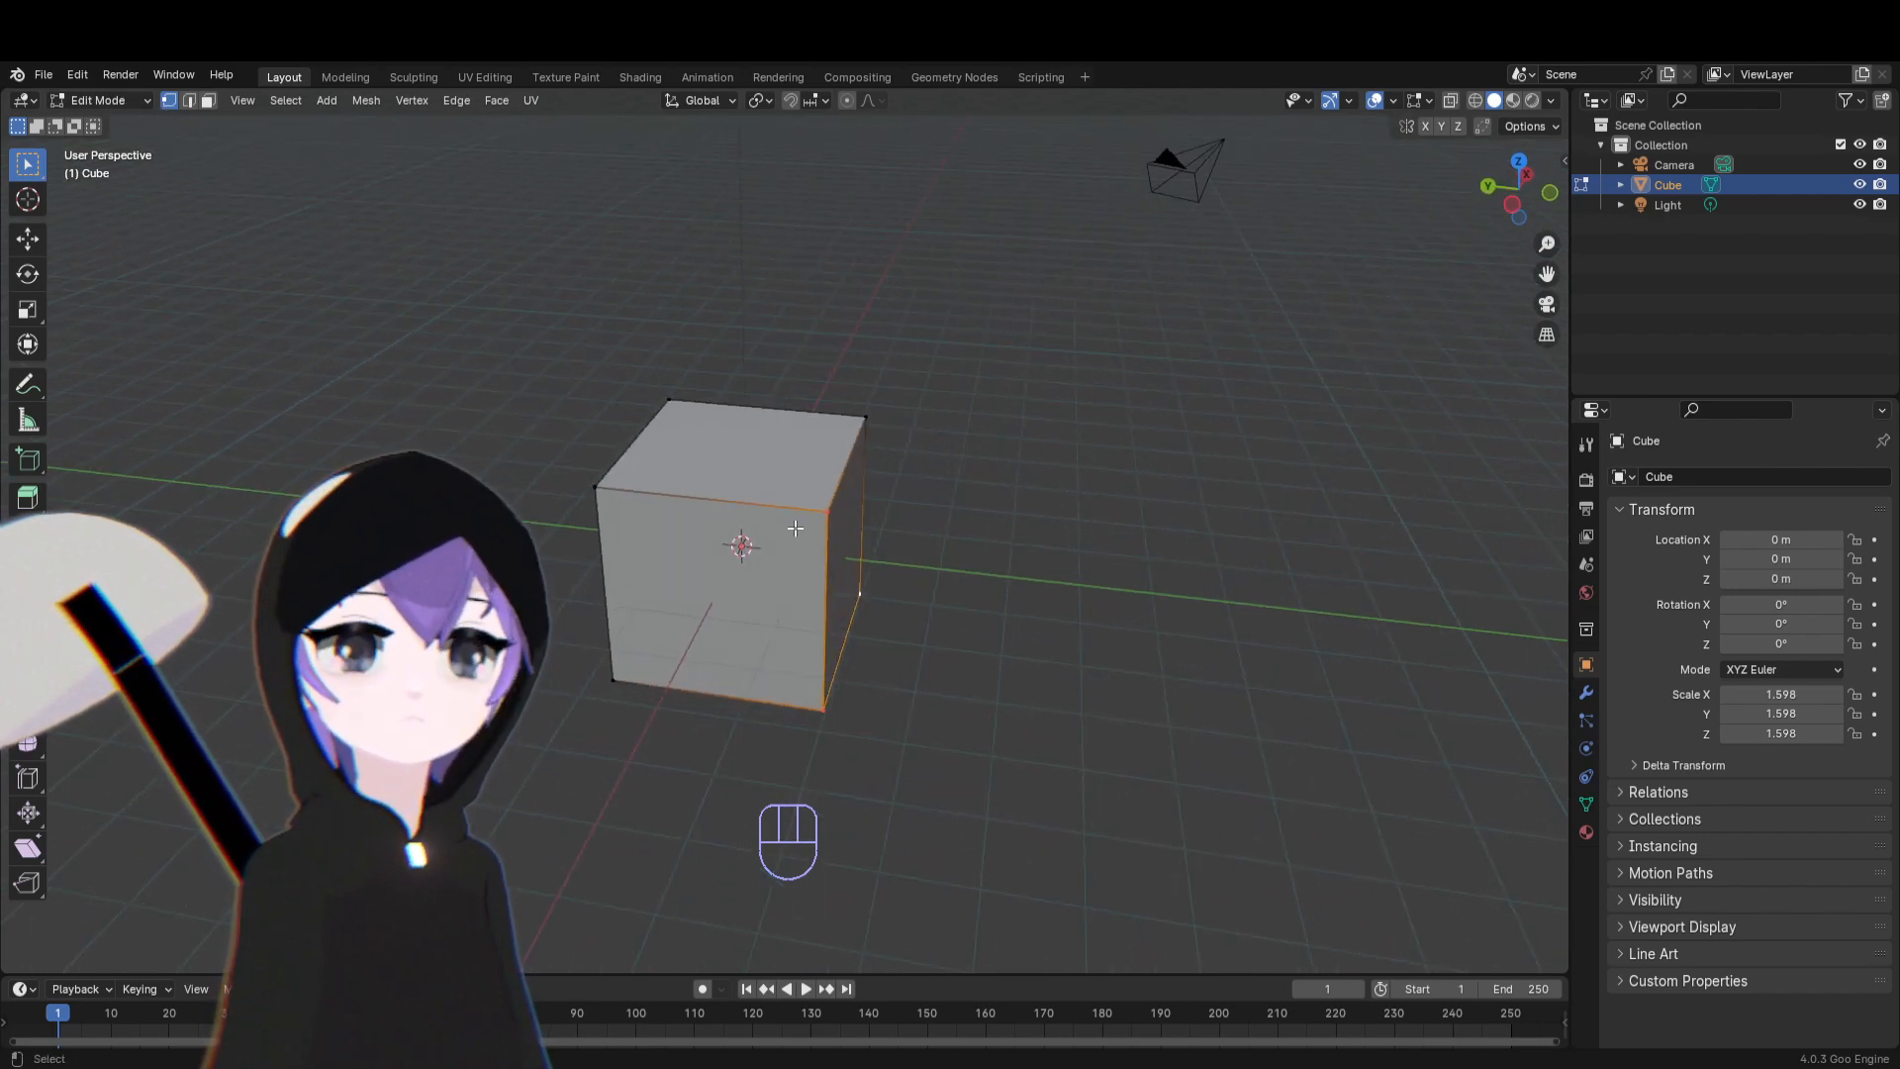
Select the top corner vertex nearest the view and try two unconstrained moves on it
left_click(827, 517)
middle_click_drag(815, 560, 844, 564)
key("g")
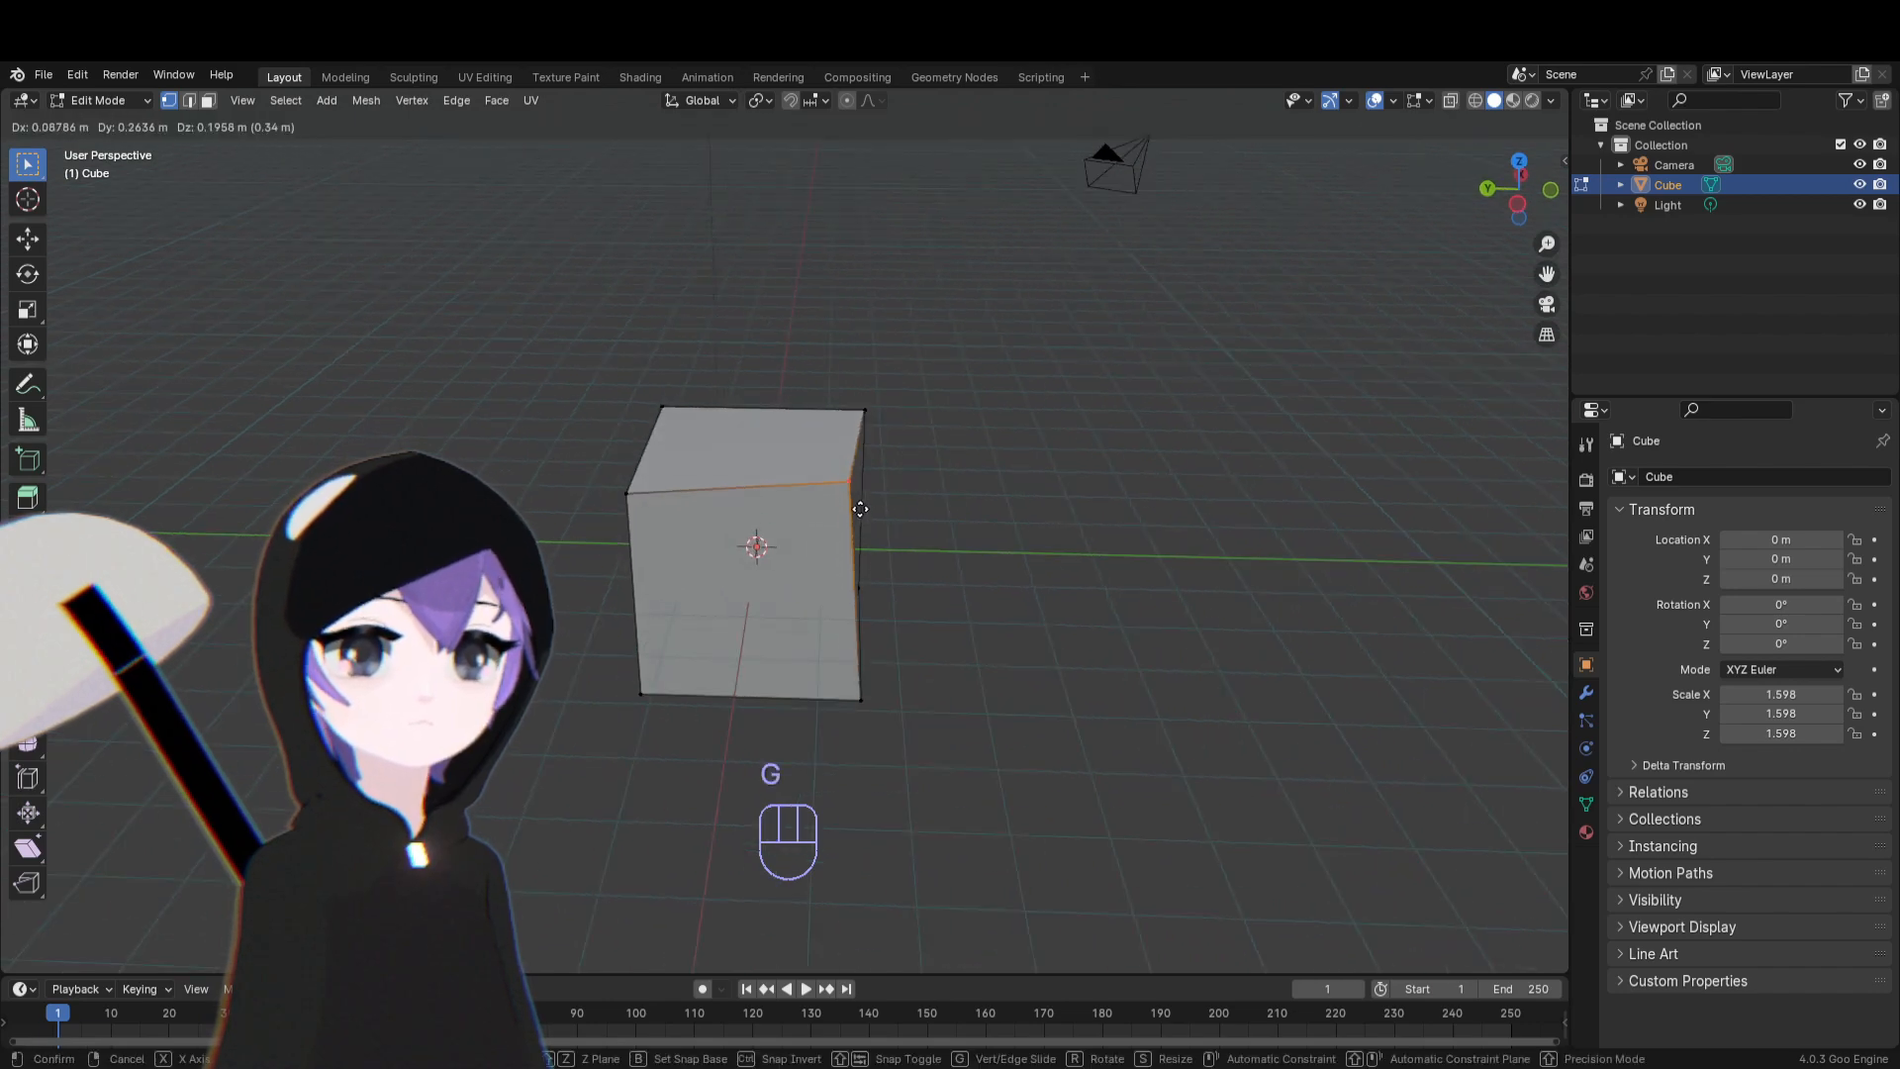
left_click(875, 529)
key("g")
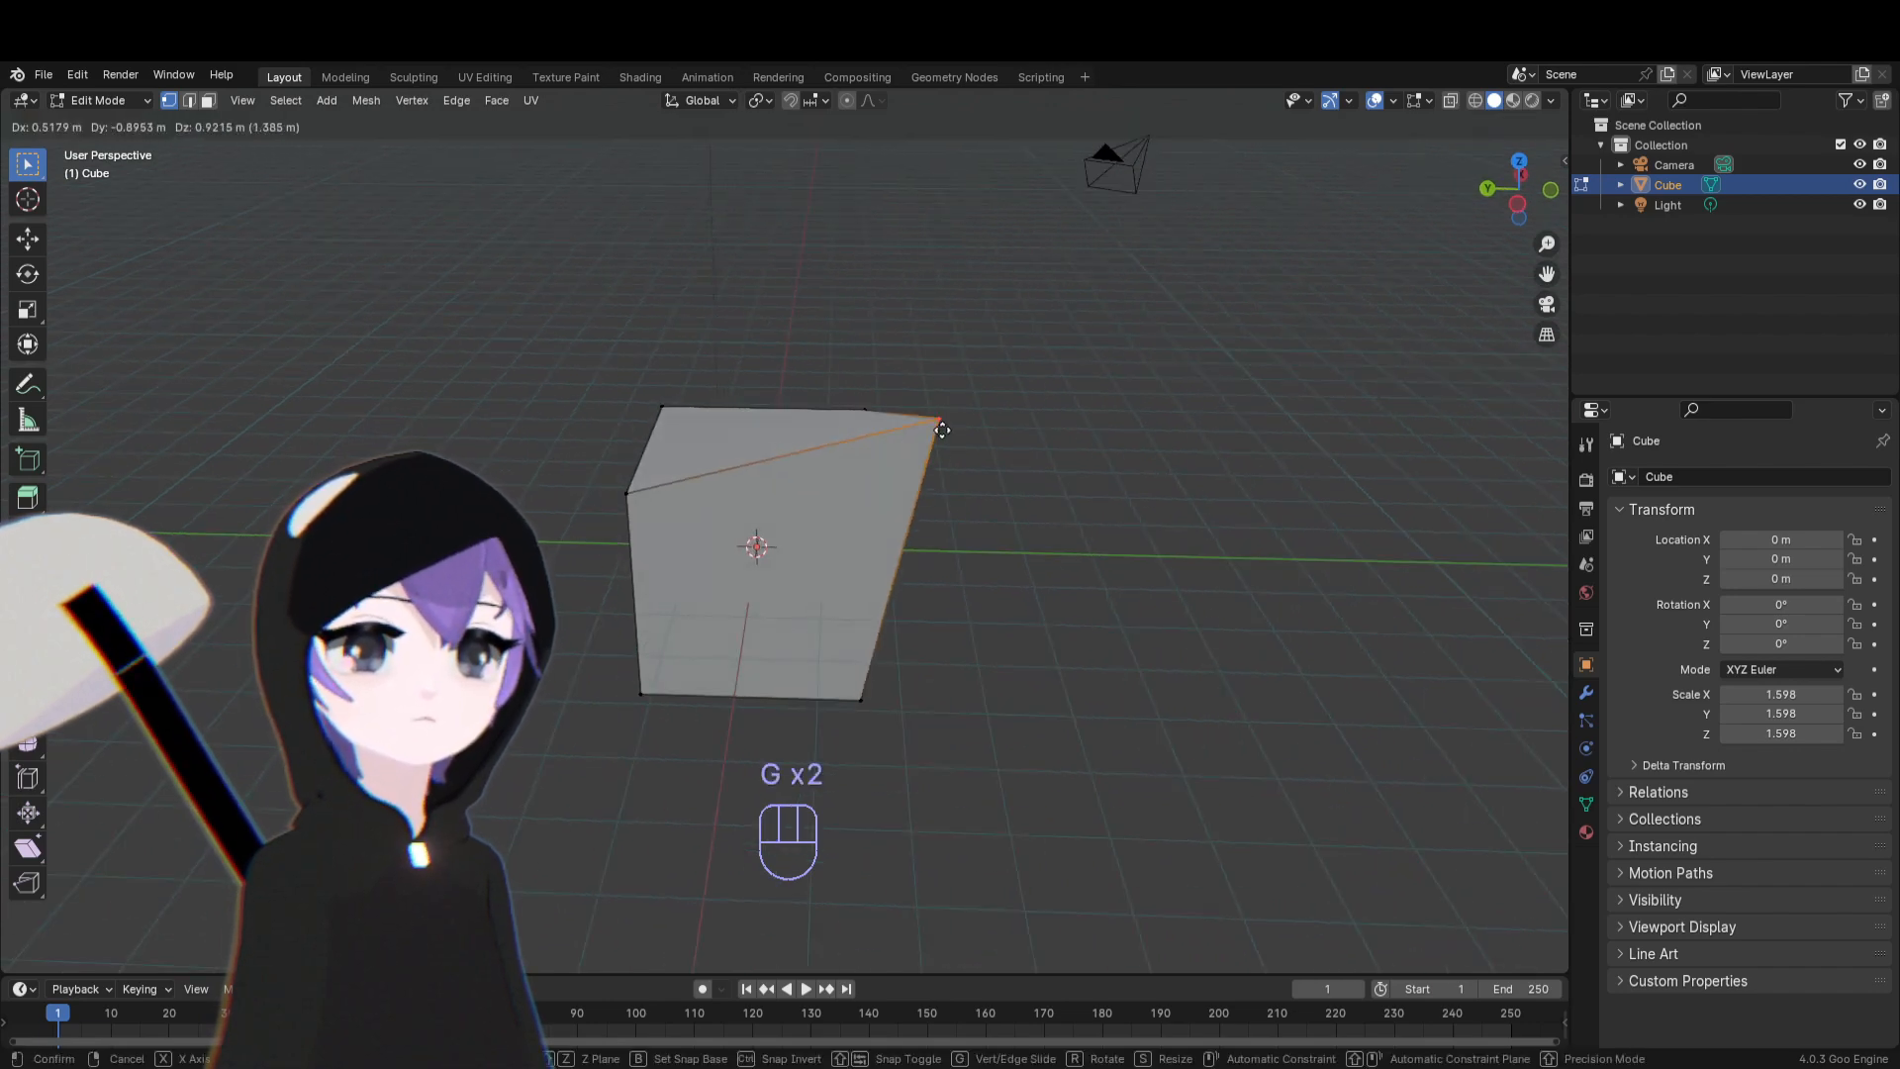
left_click(866, 512)
Try to move the selected corner vertex constrained to the global Z axis and to the global Y axis
middle_click_drag(873, 529, 832, 513)
key("g")
key("z")
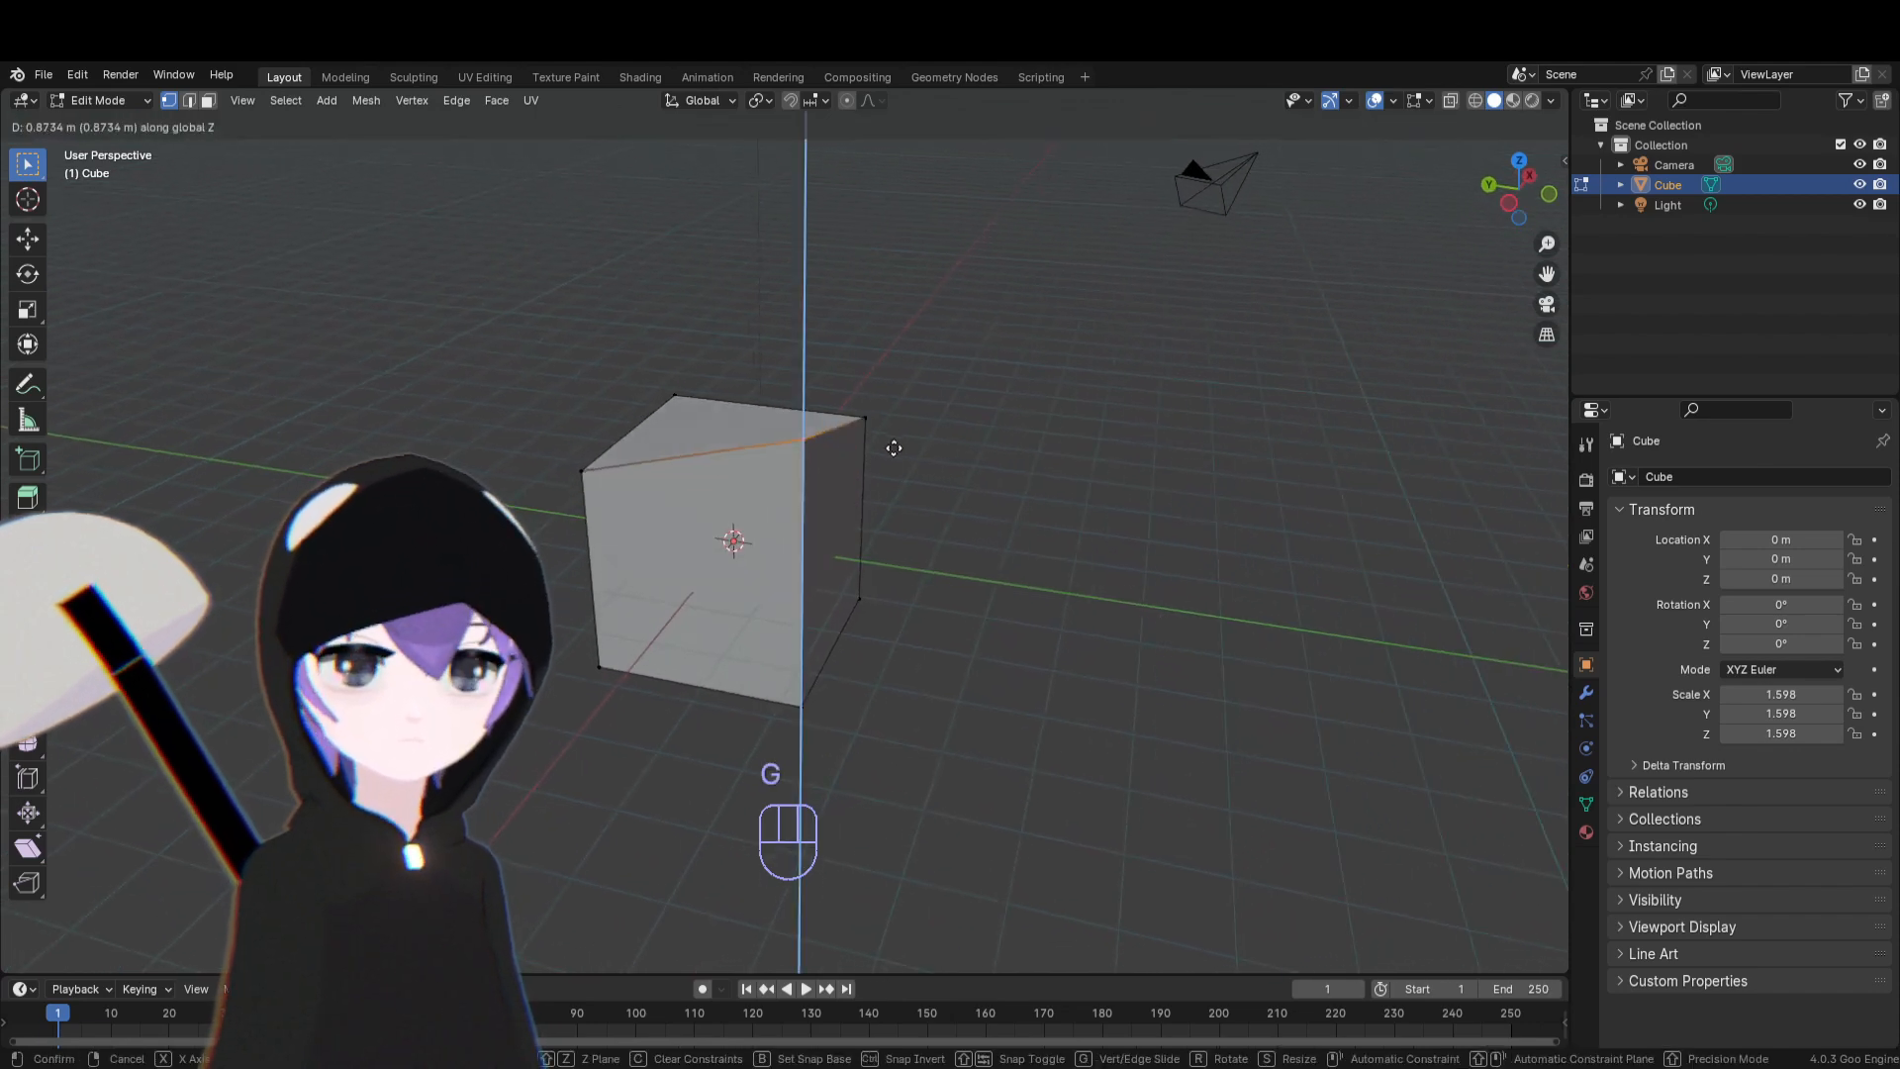
right_click(1022, 489)
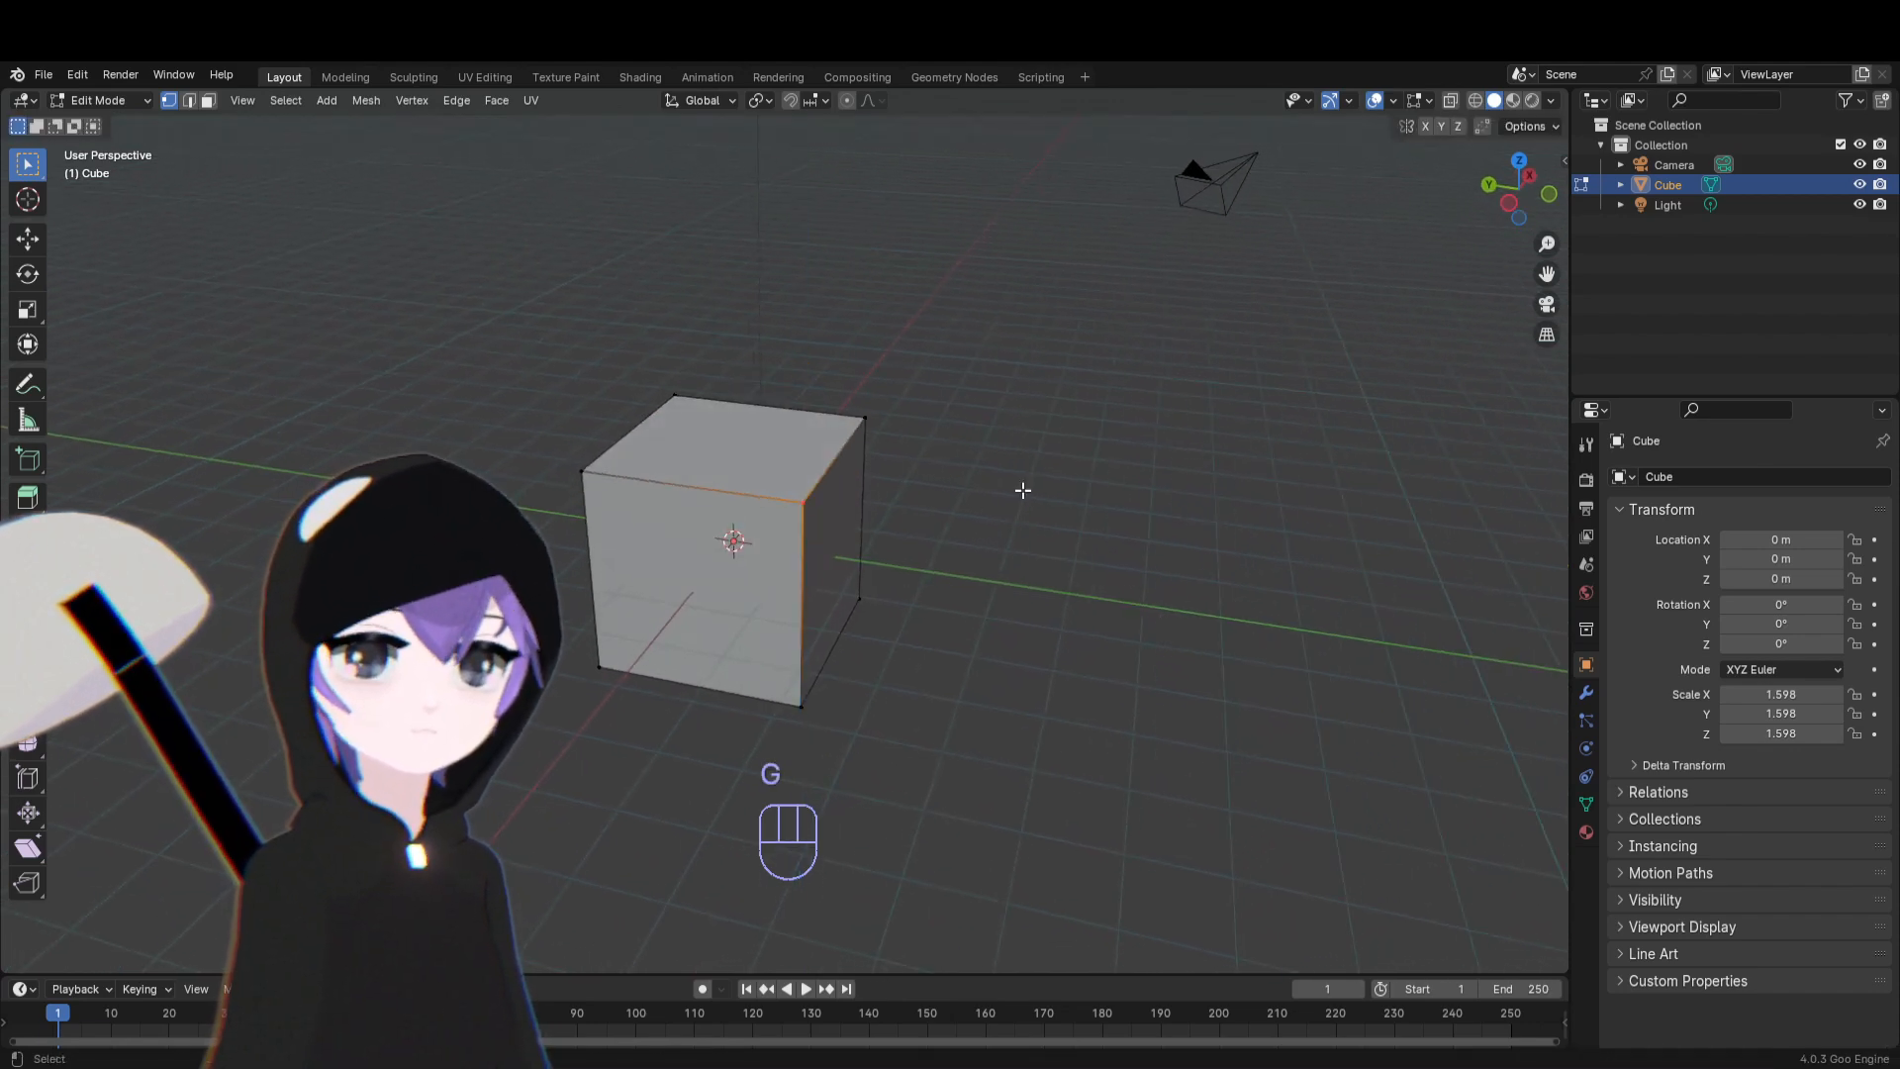
key("g")
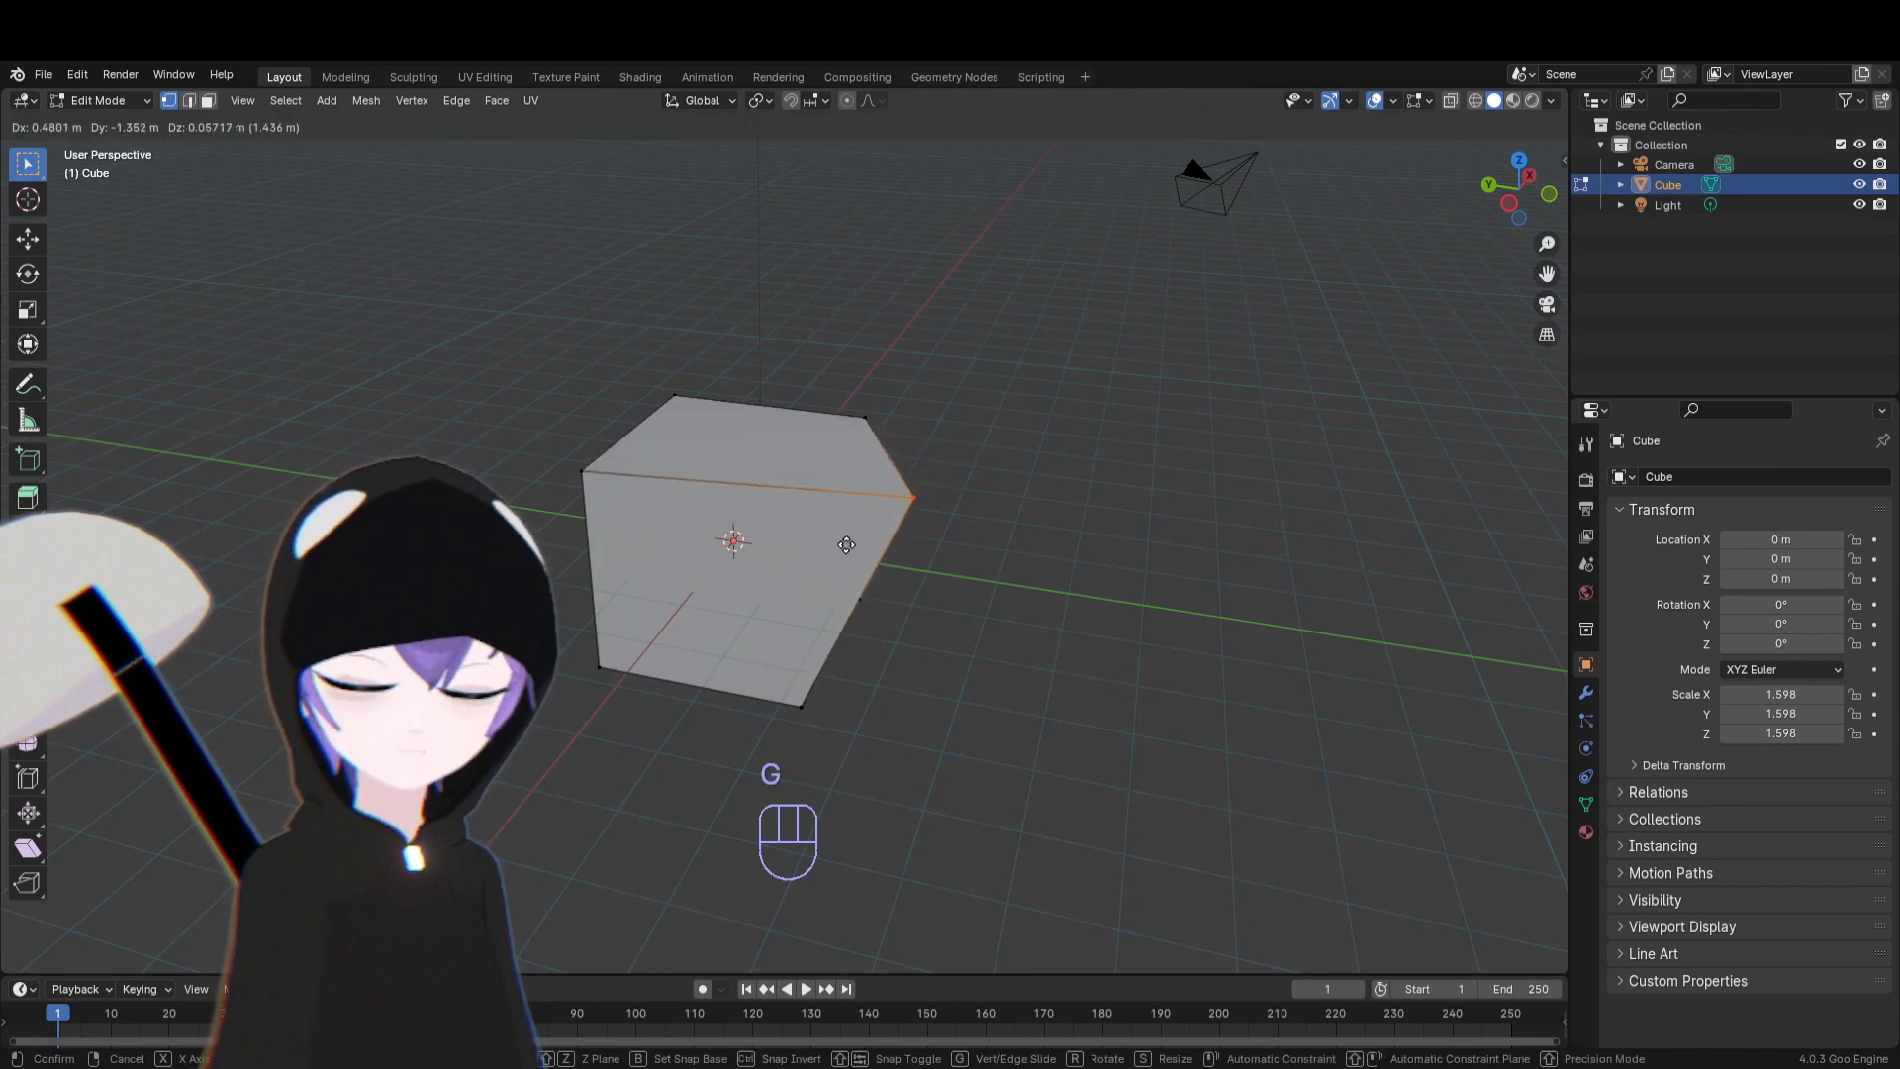
key("y")
right_click(837, 608)
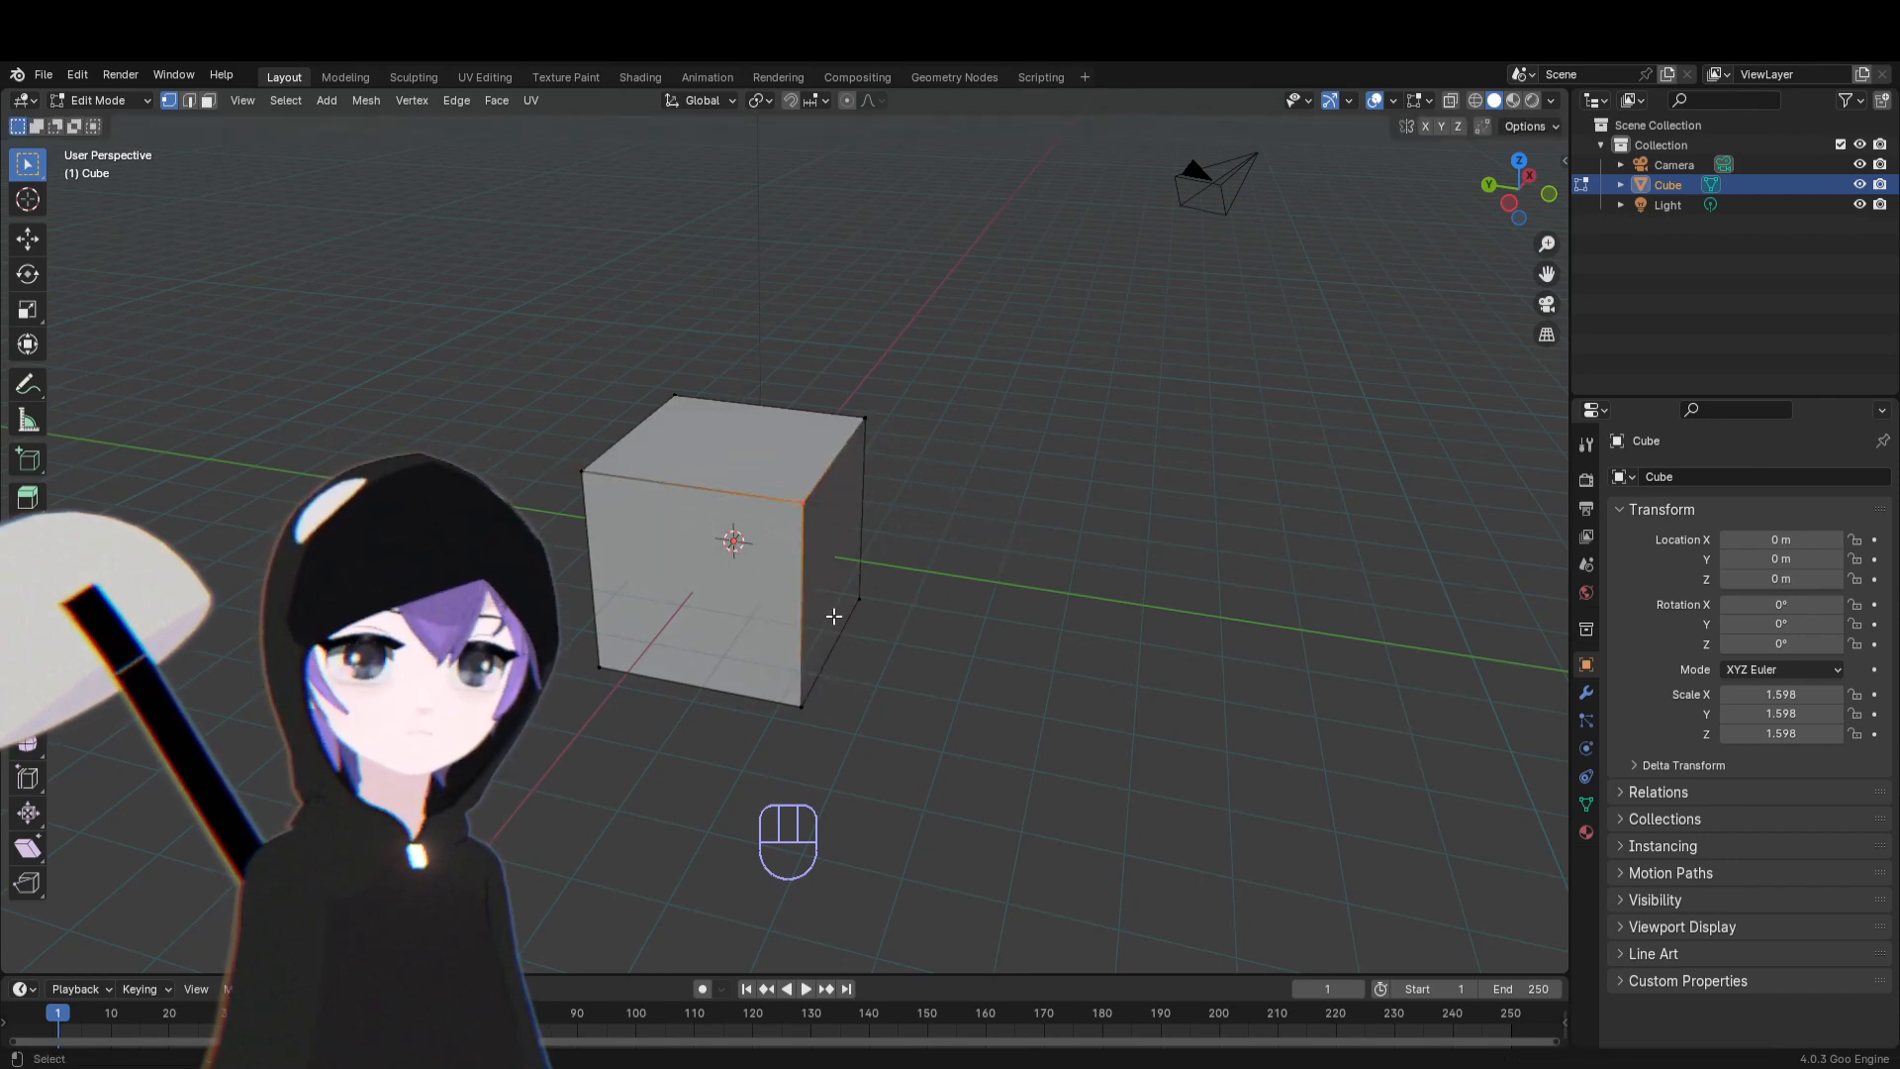
Apply a Scale transform to the single selected top corner vertex
key("s")
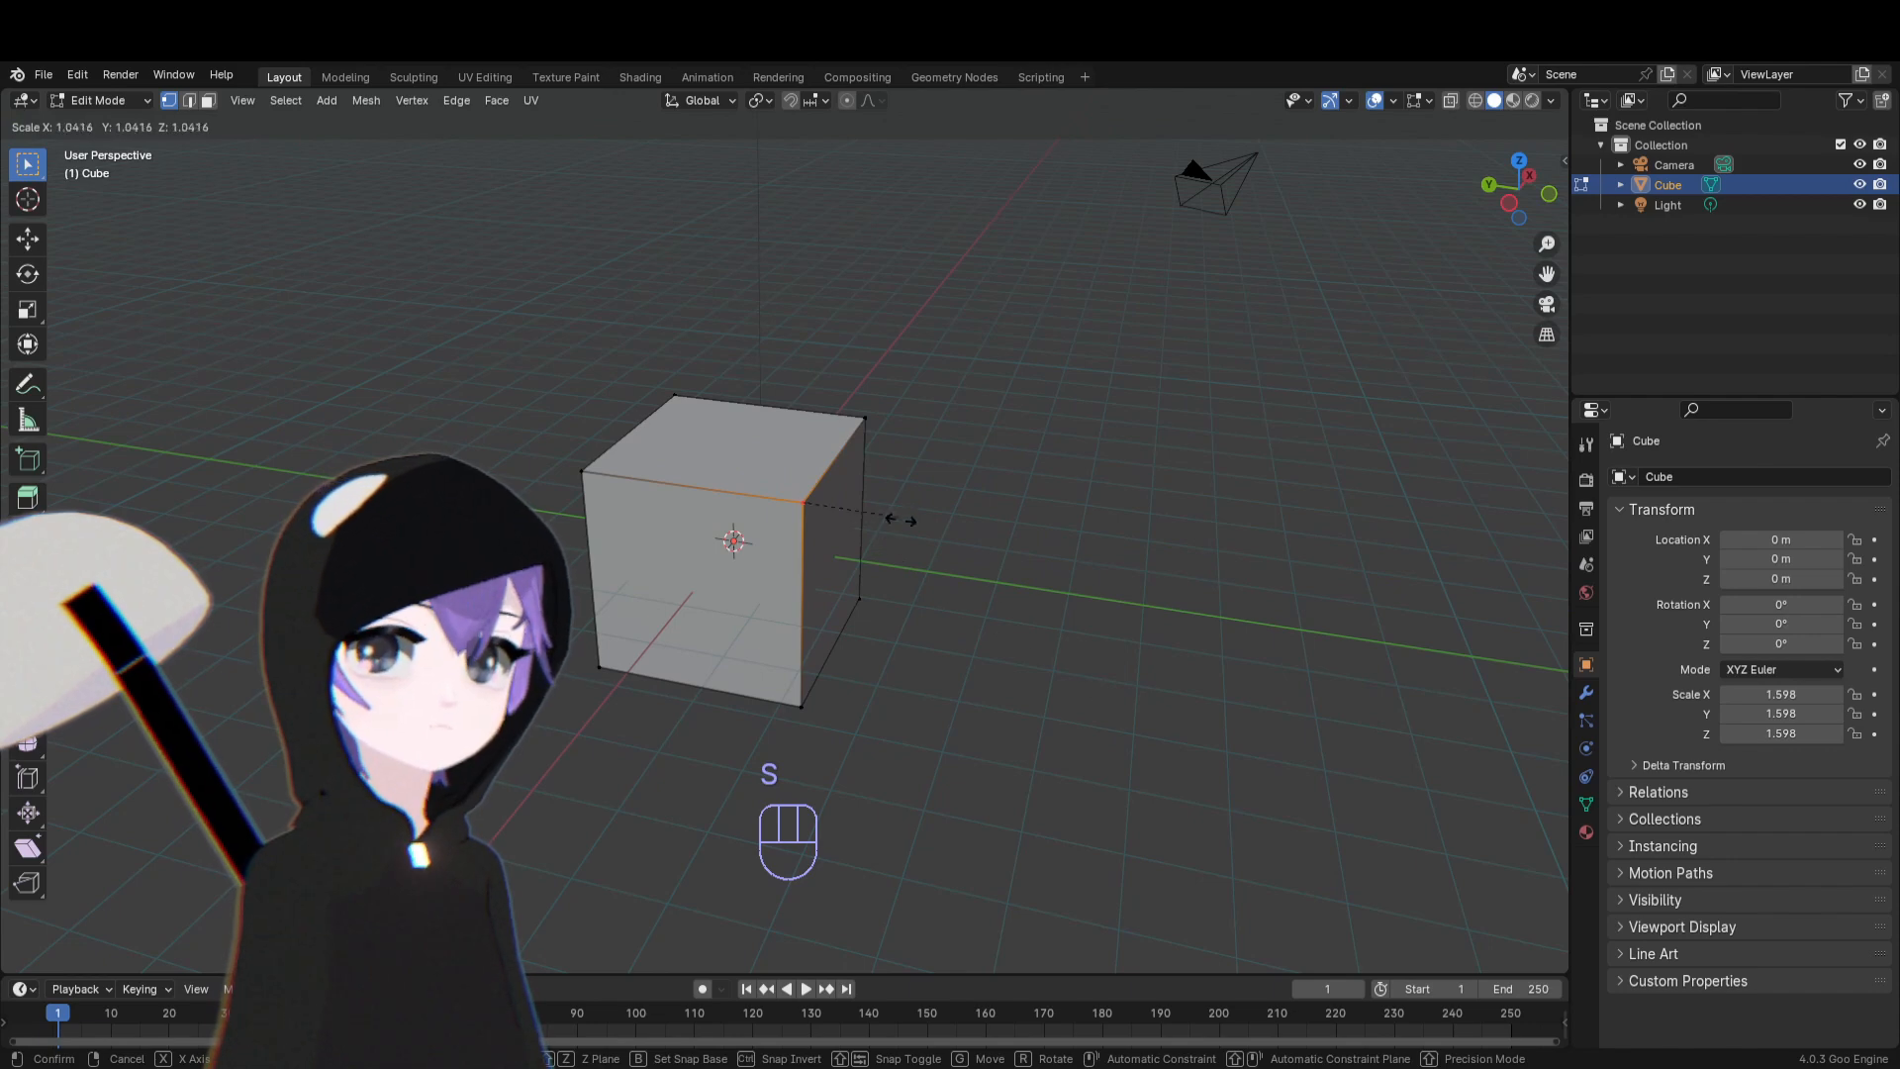
left_click(938, 583)
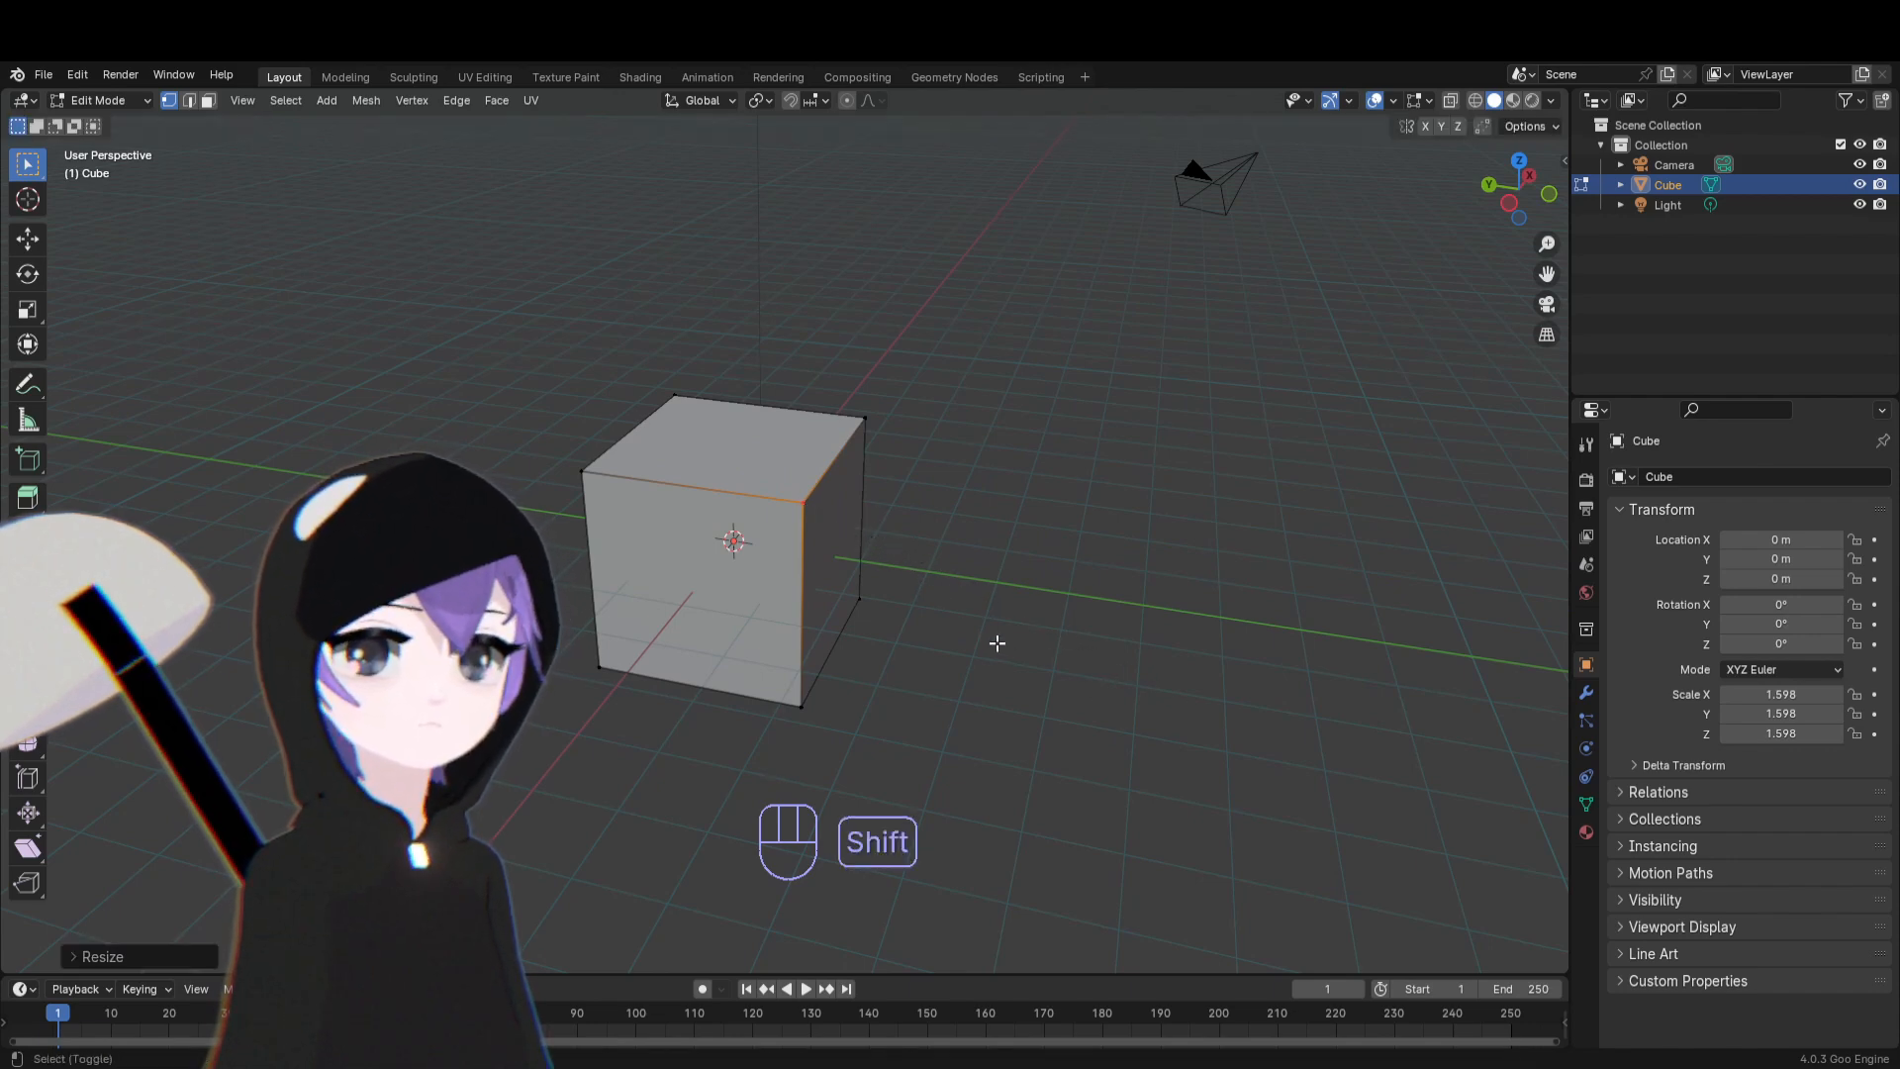
middle_click_drag(996, 644, 1096, 595, "shift")
scroll(1029, 584, "up", 1)
middle_click_drag(941, 539, 1024, 539)
Reselect the cube's nearest top corner vertex and apply a Rotate transform to it
left_click(1024, 402)
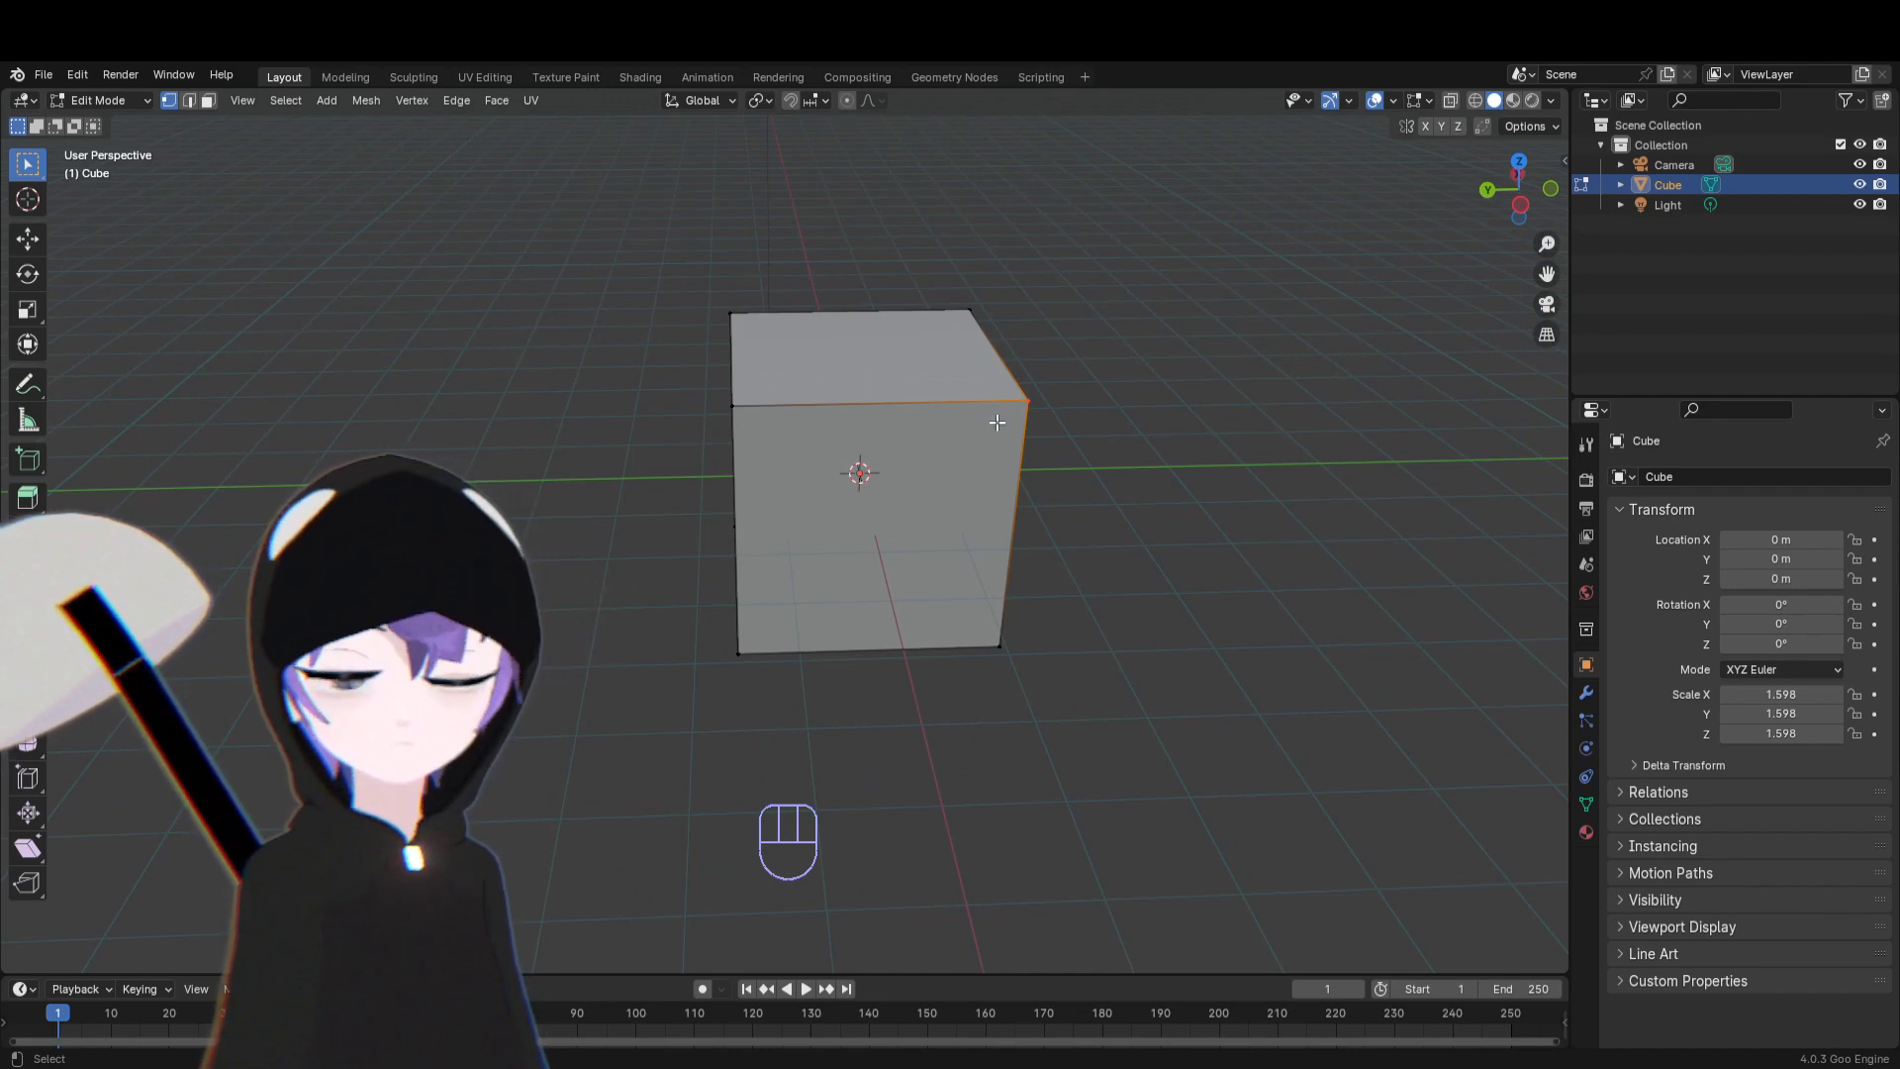
middle_click_drag(987, 512, 949, 520)
left_click_drag(991, 369, 1065, 452)
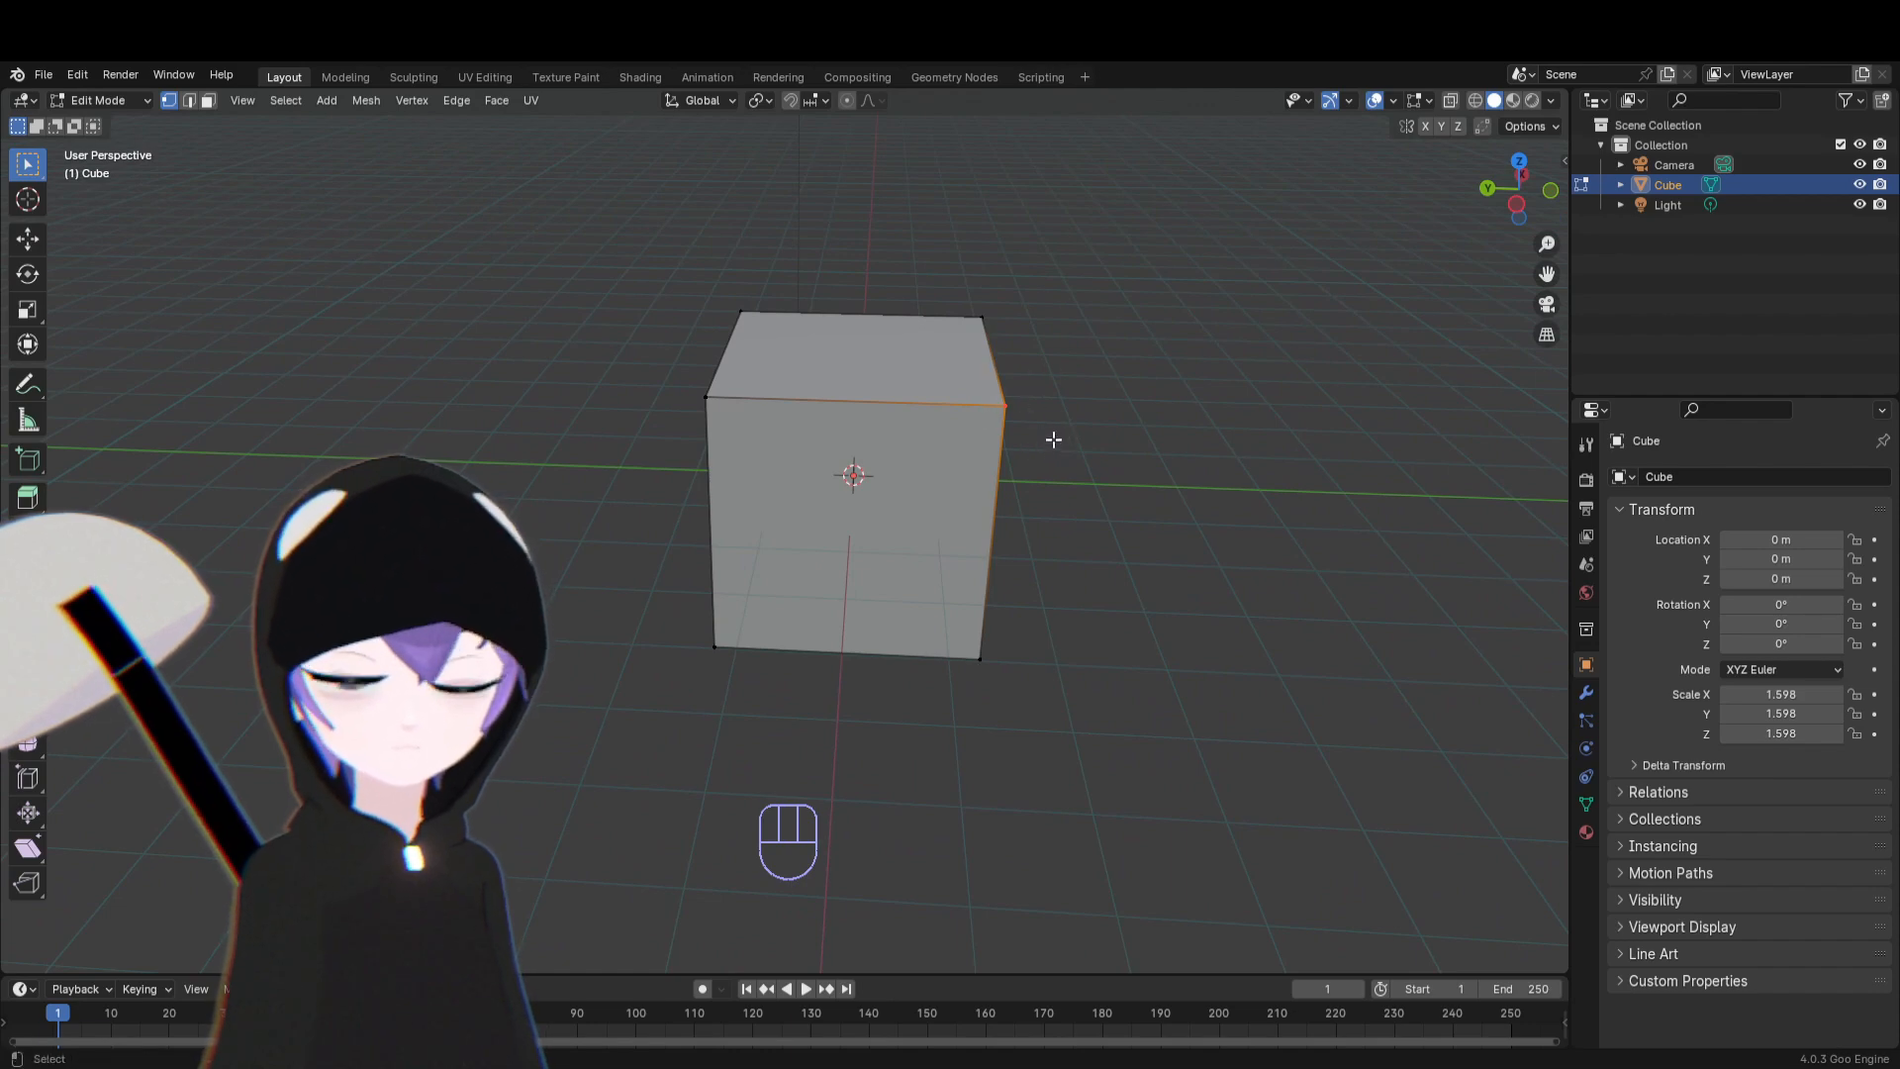
key("r")
left_click(1282, 422)
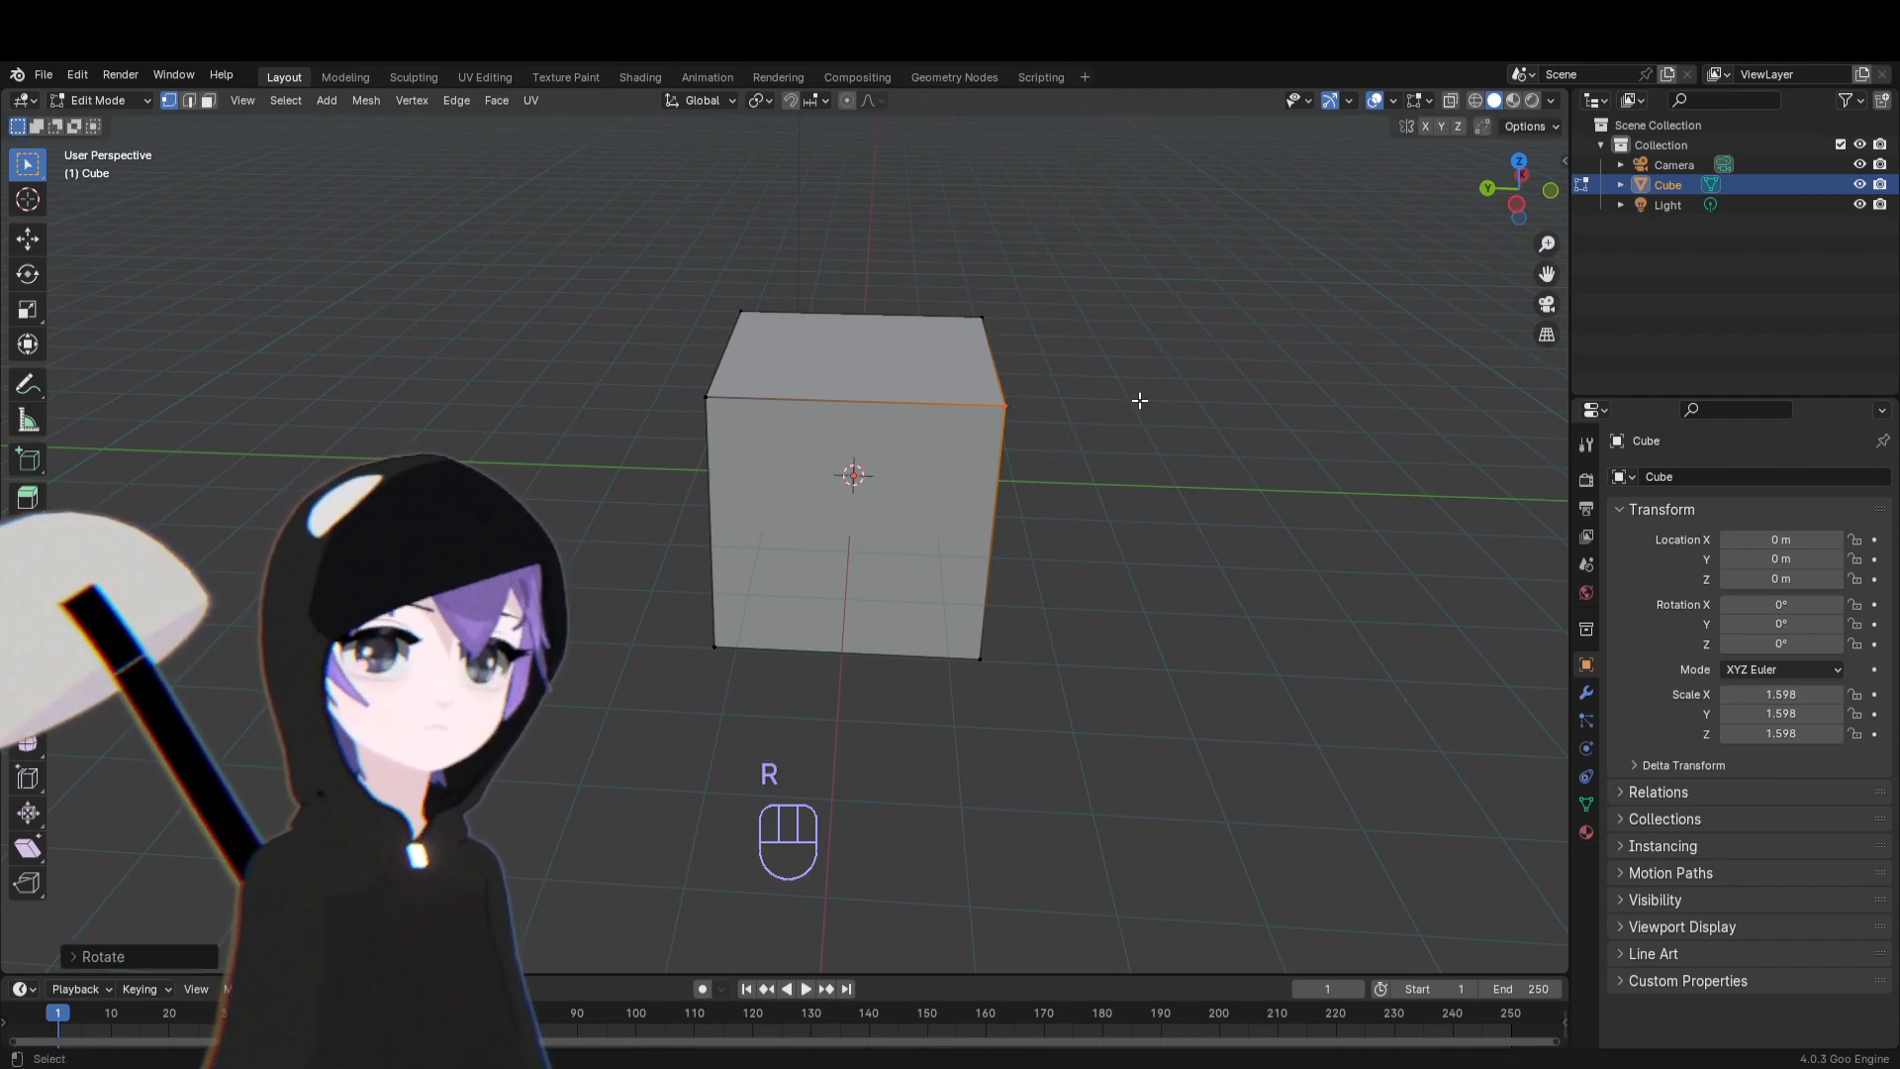
Try another free move and another rotation on the same corner vertex
key("g")
right_click(1187, 432)
key("r")
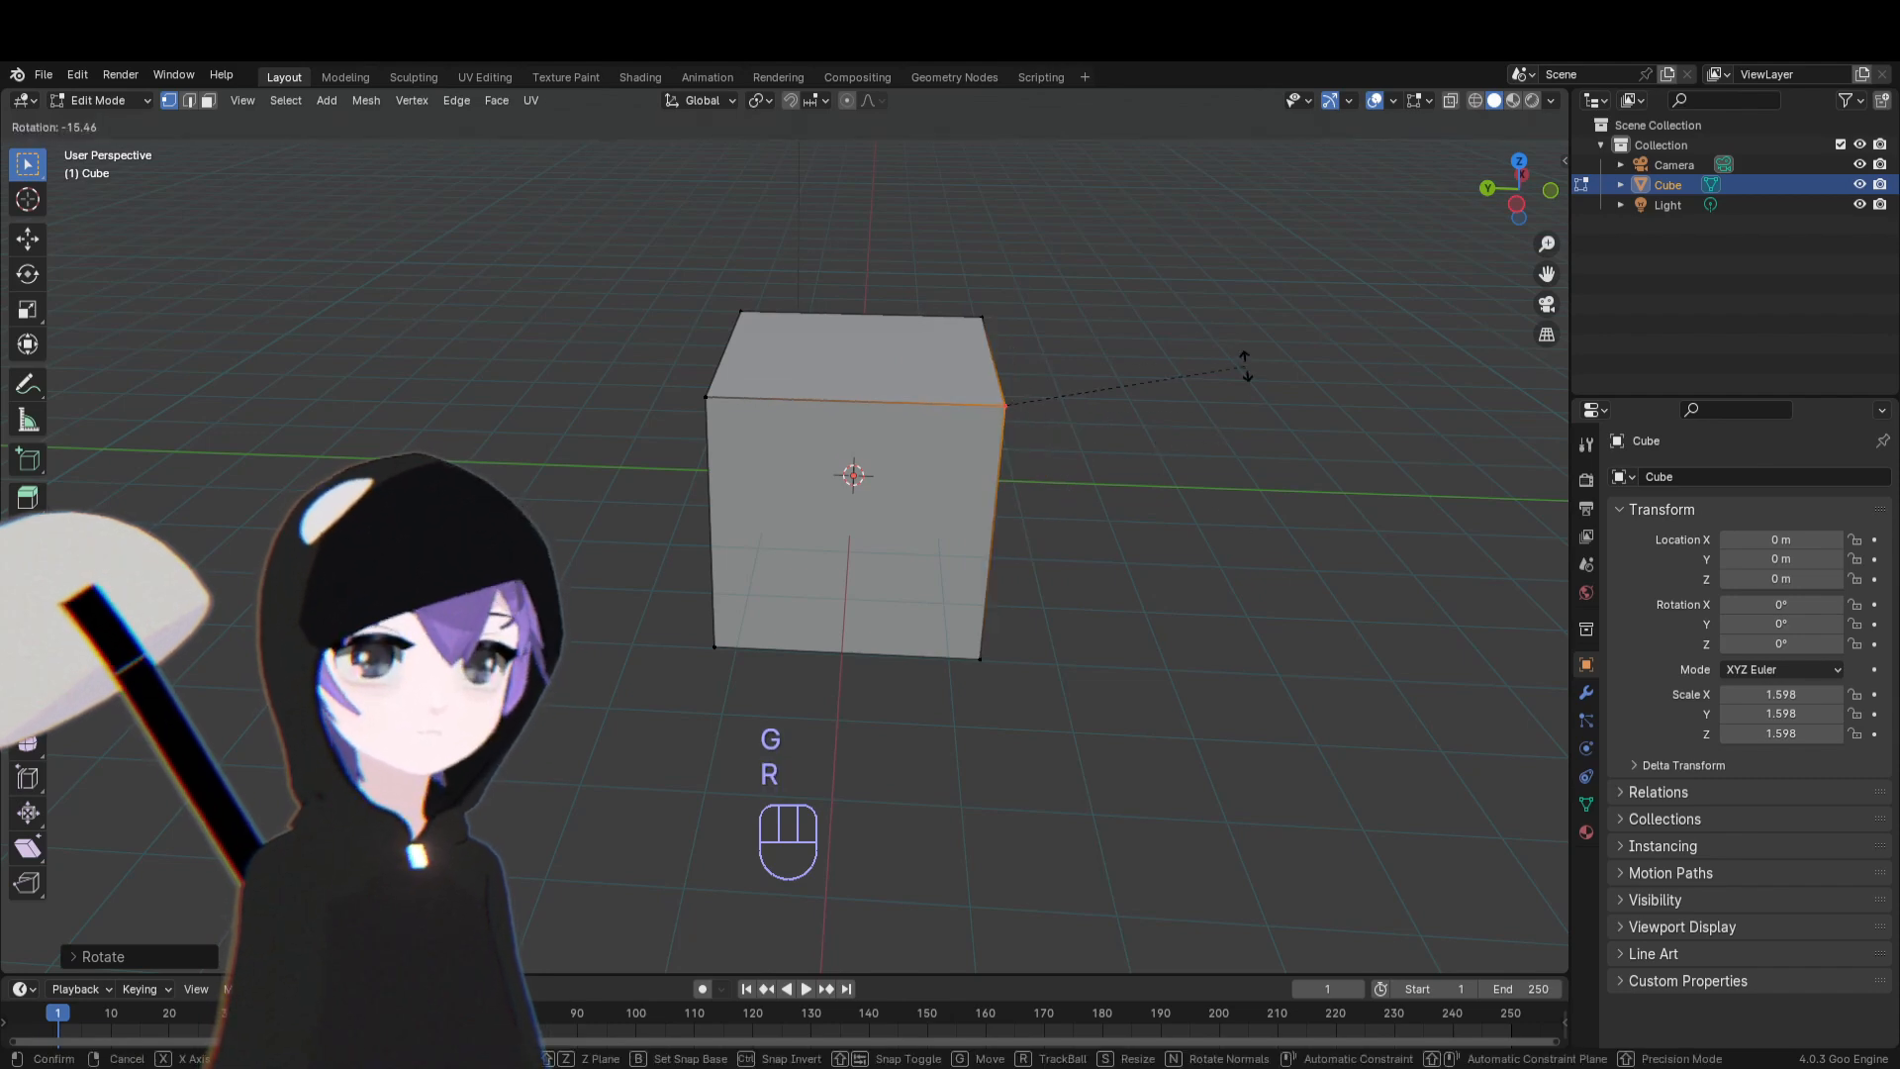
right_click(1245, 366)
Select the two end vertices of the cube's nearest top edge together and try rotating them
mouse_move(1043, 589)
middle_mouse_down()
mouse_move(952, 615)
mouse_move(1016, 590)
middle_mouse_up()
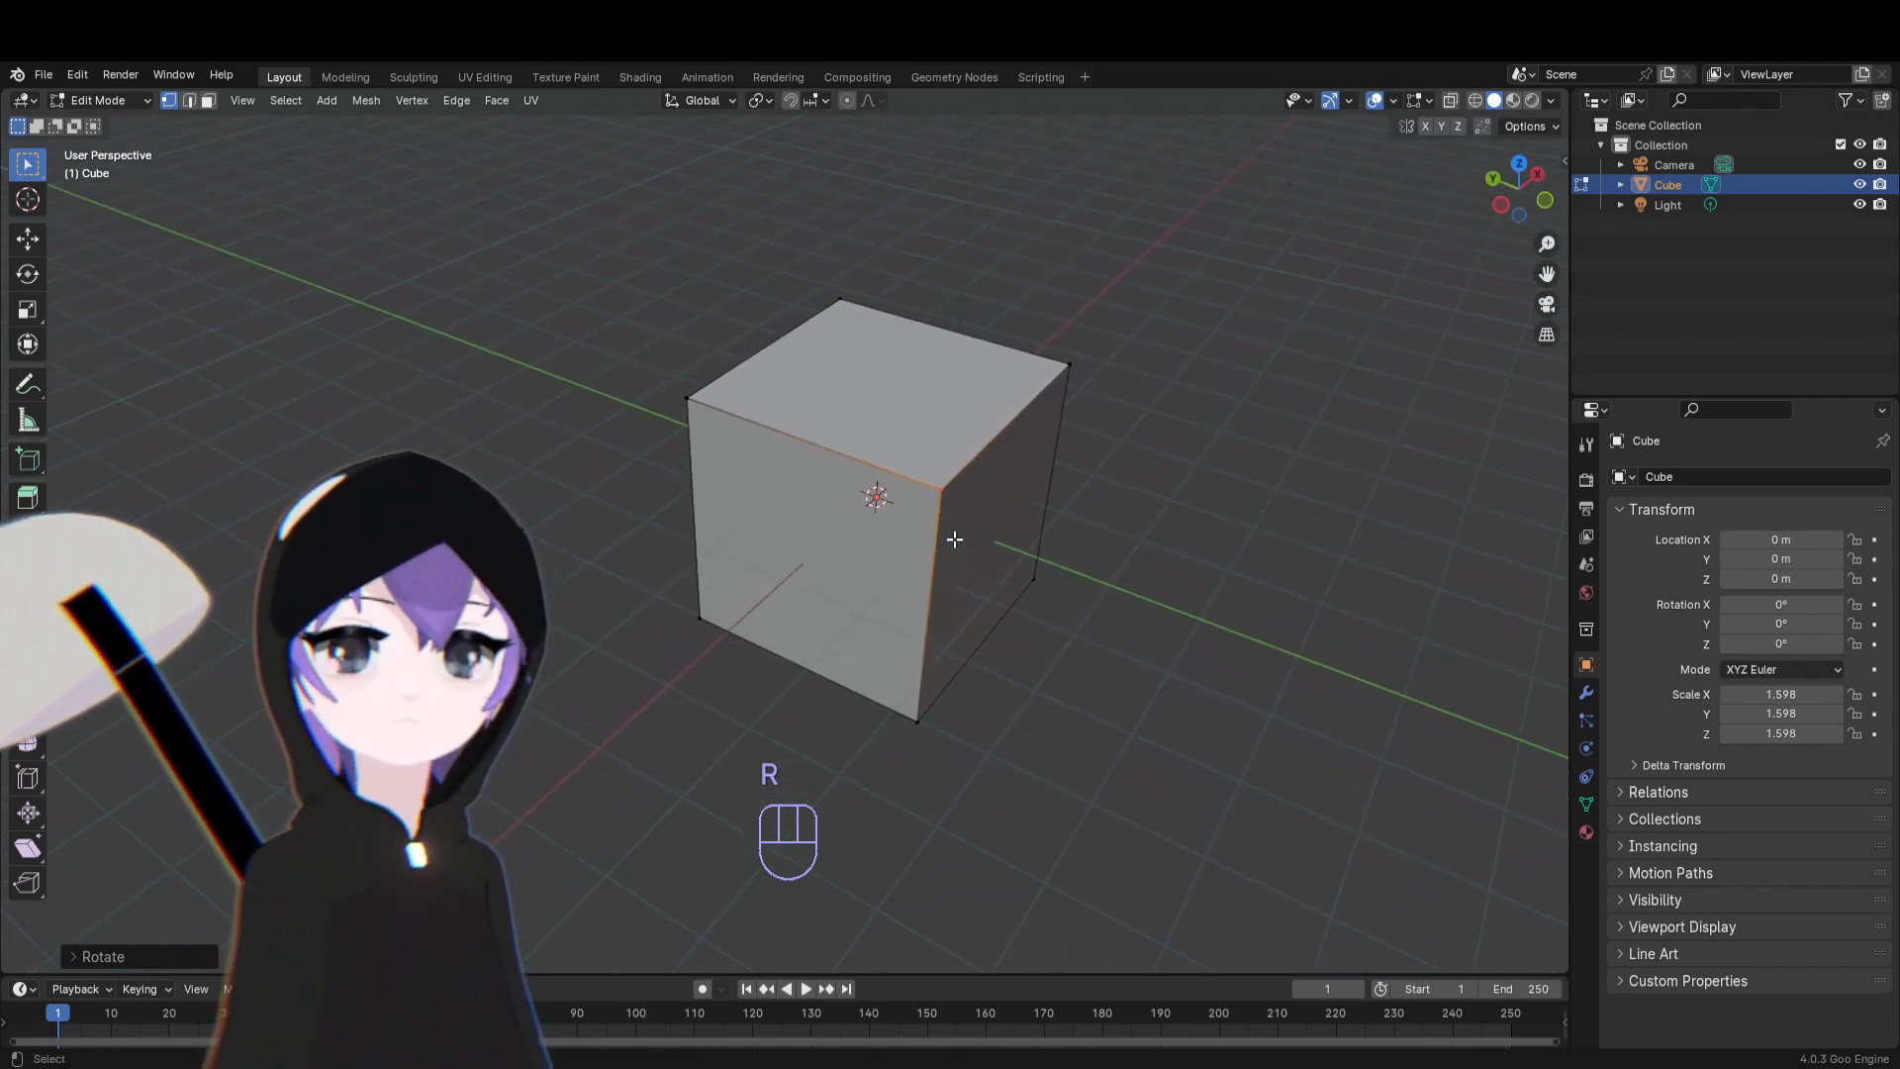
left_click_drag(629, 355, 1000, 519, "shift")
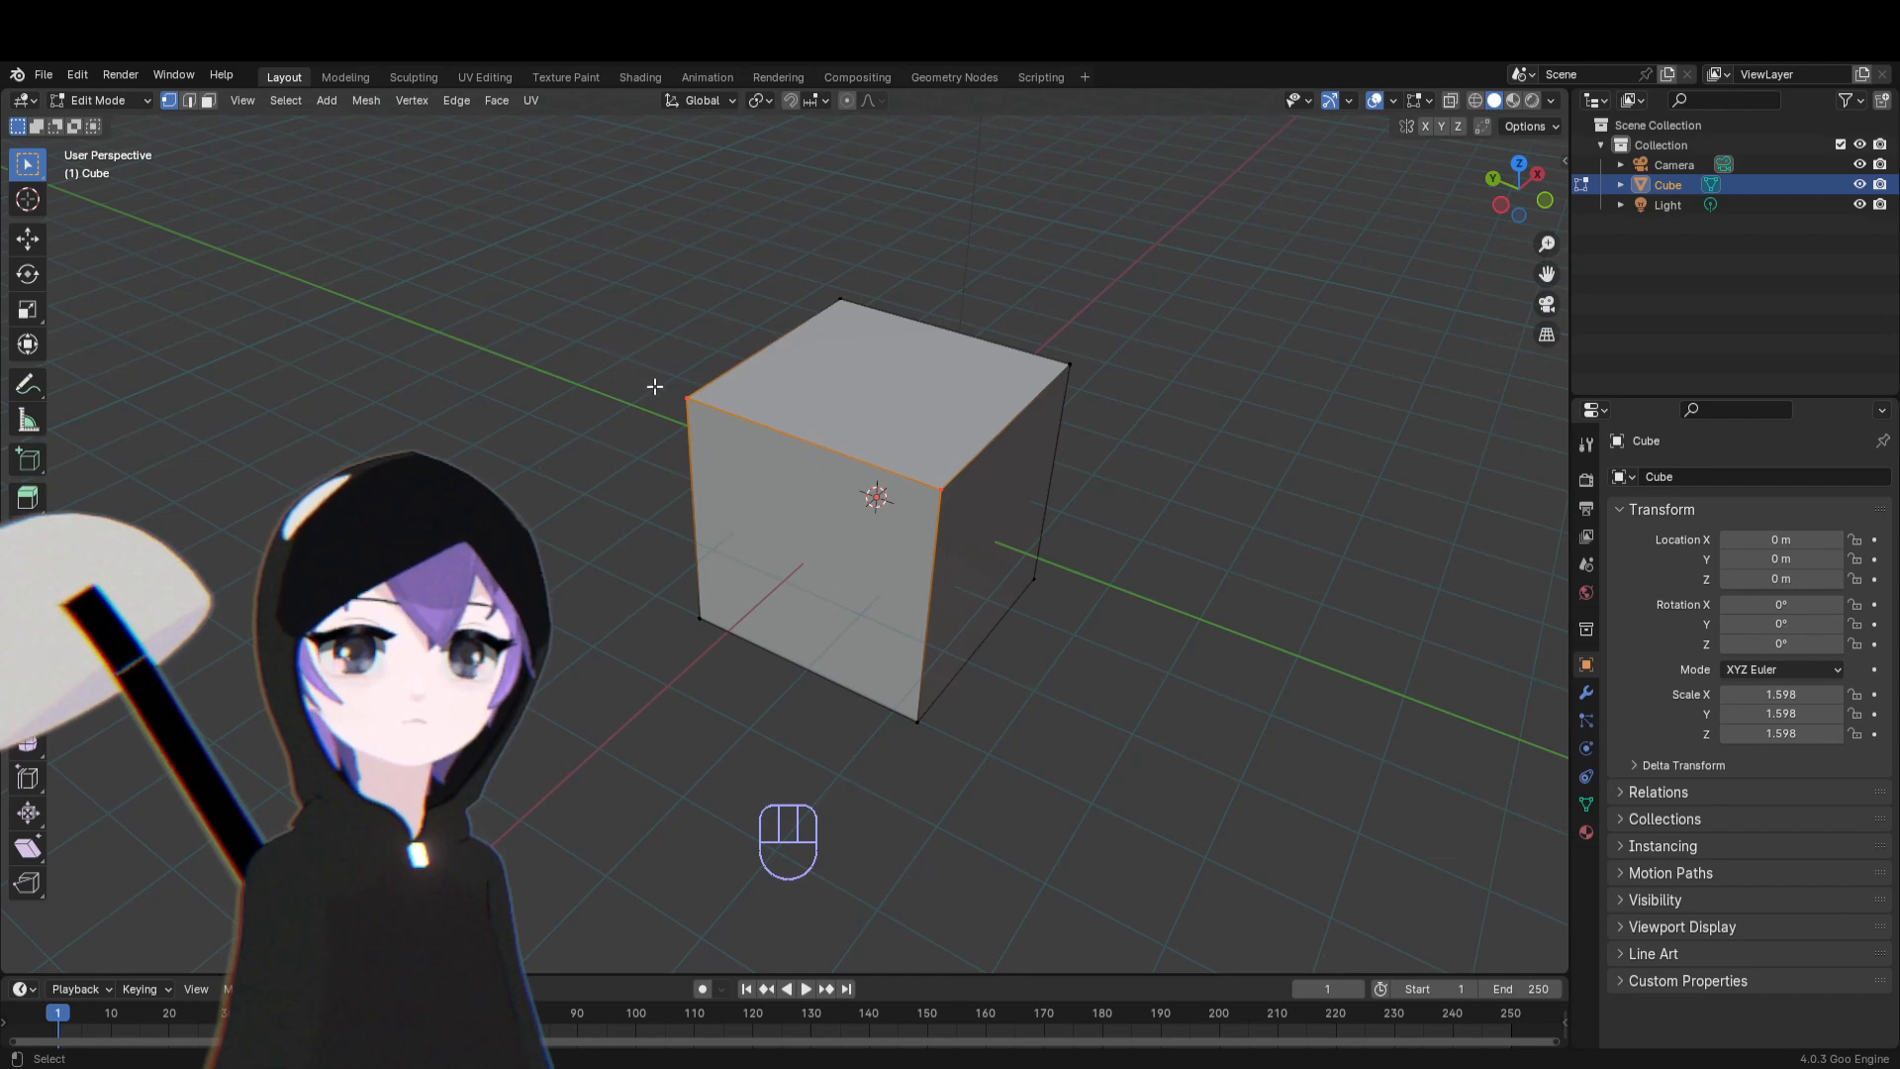
left_click_drag(663, 365, 712, 415)
left_click_drag(934, 446, 985, 541, "shift")
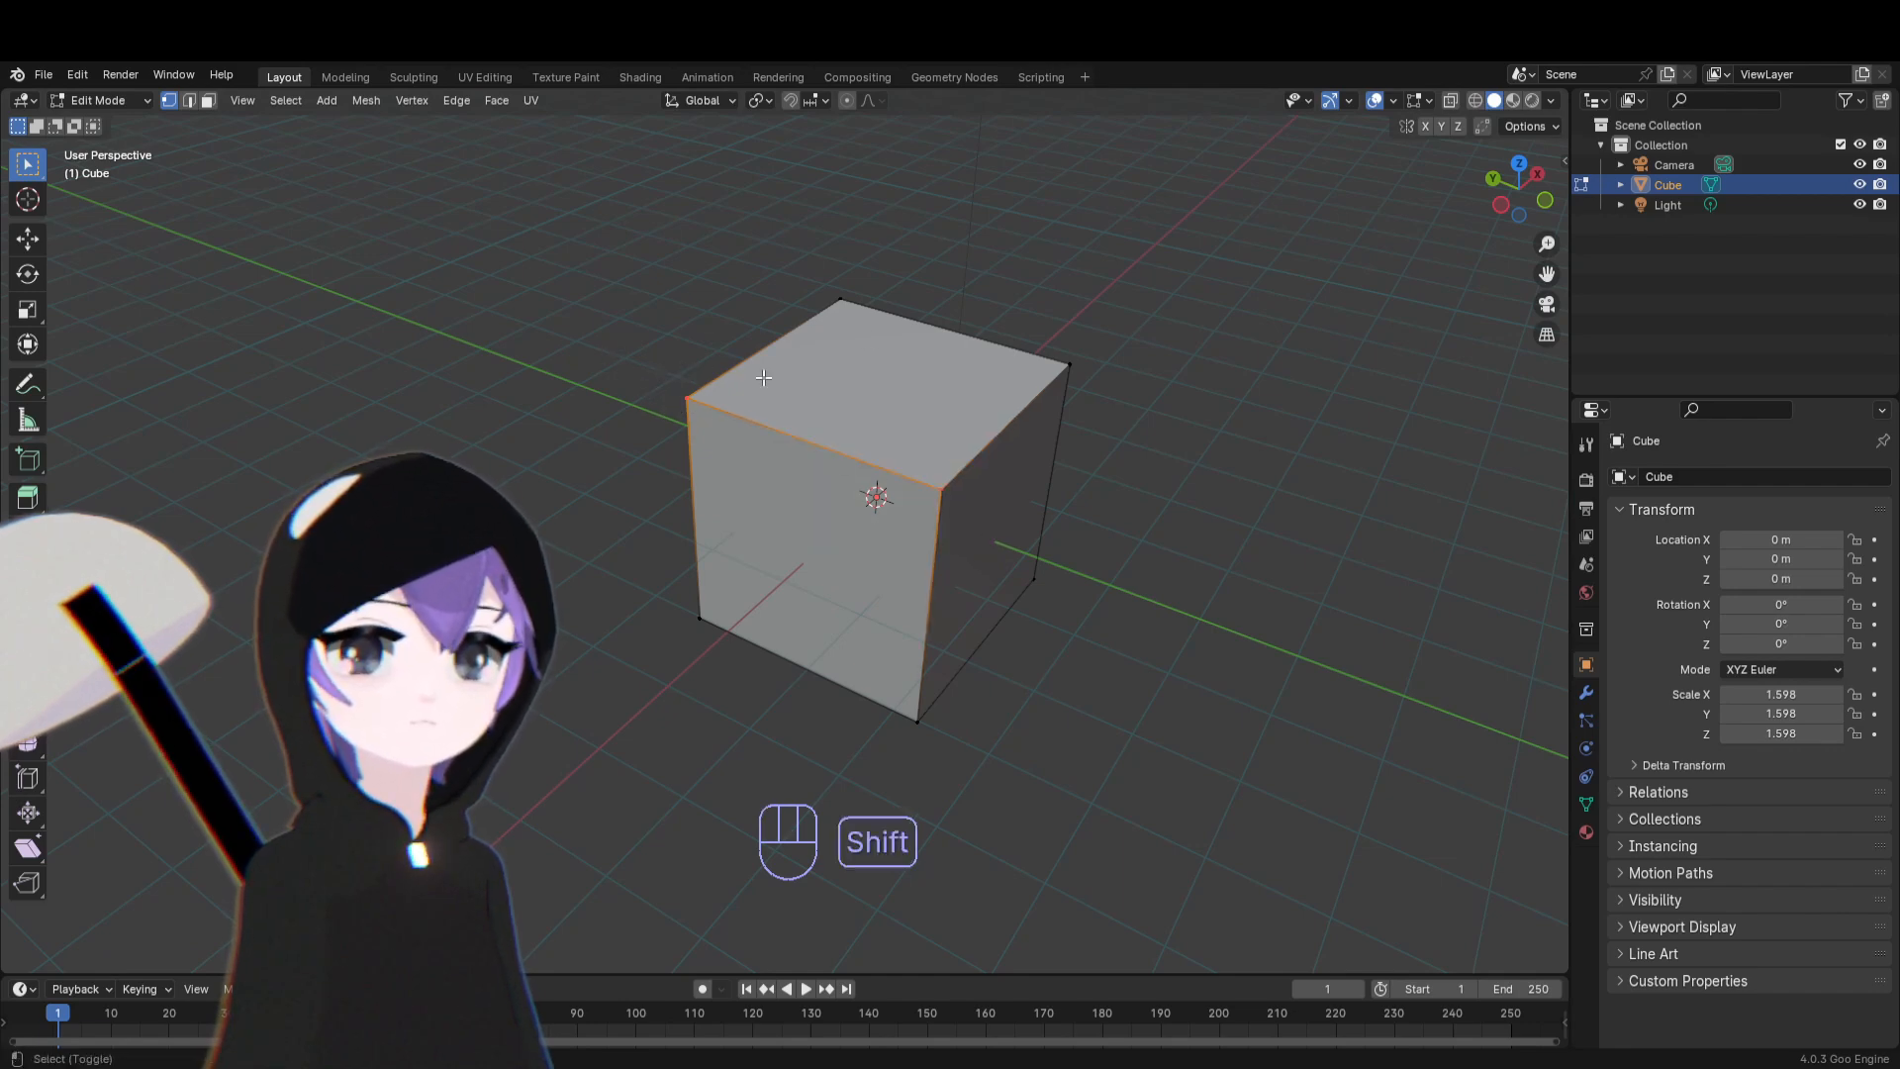
key("r")
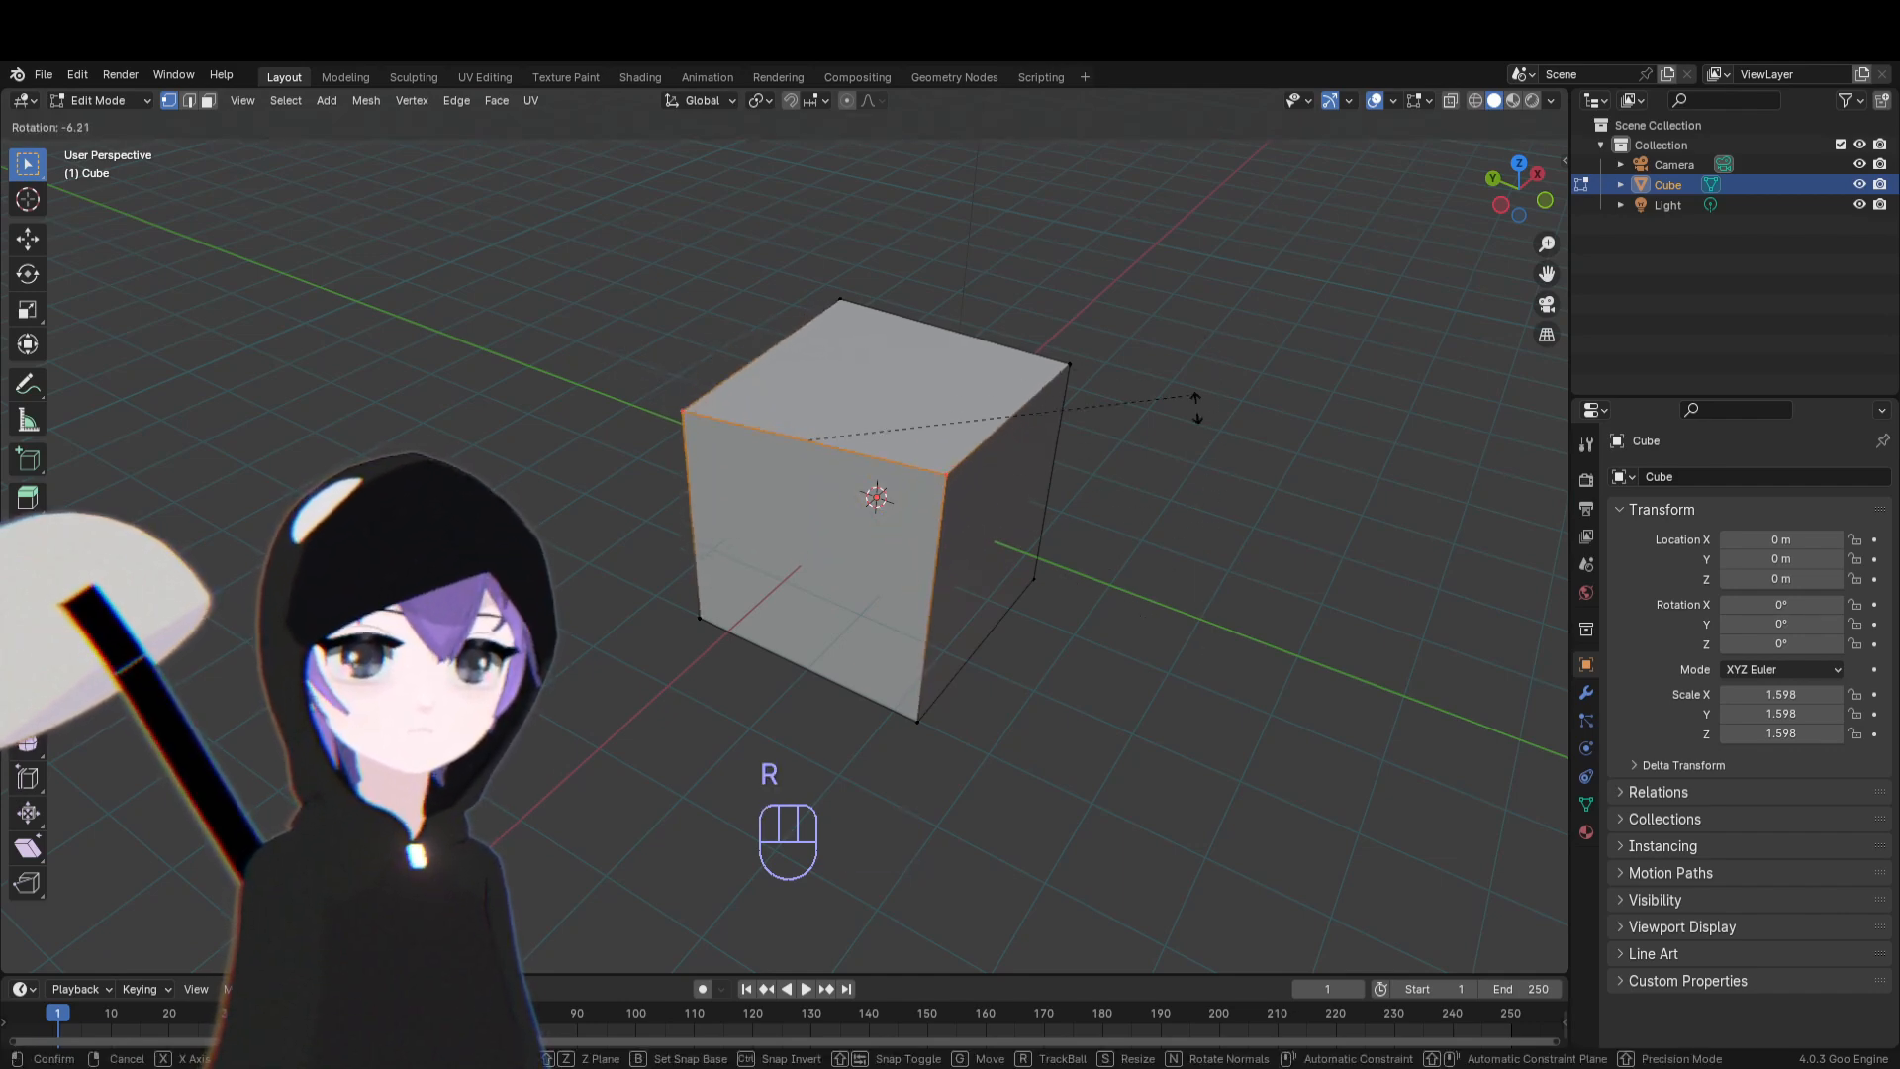
right_click(1154, 440)
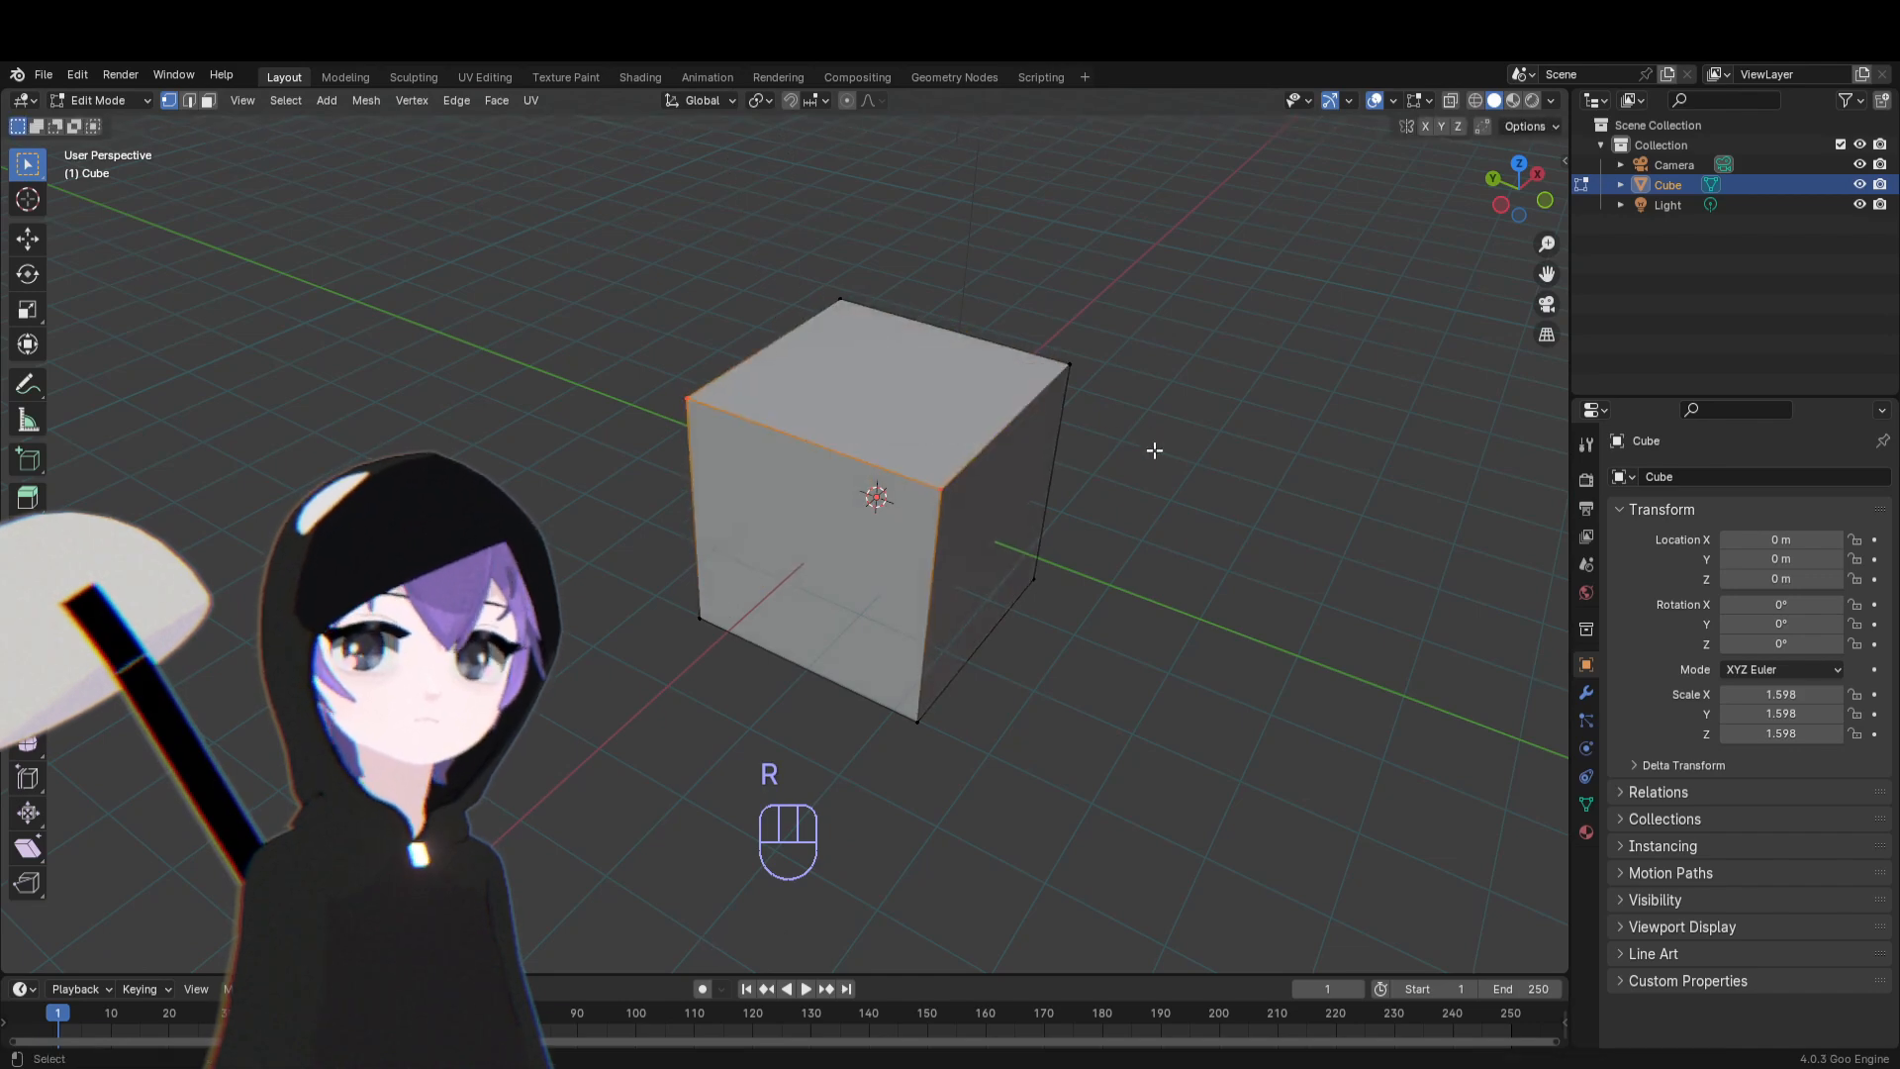
left_click(1105, 569)
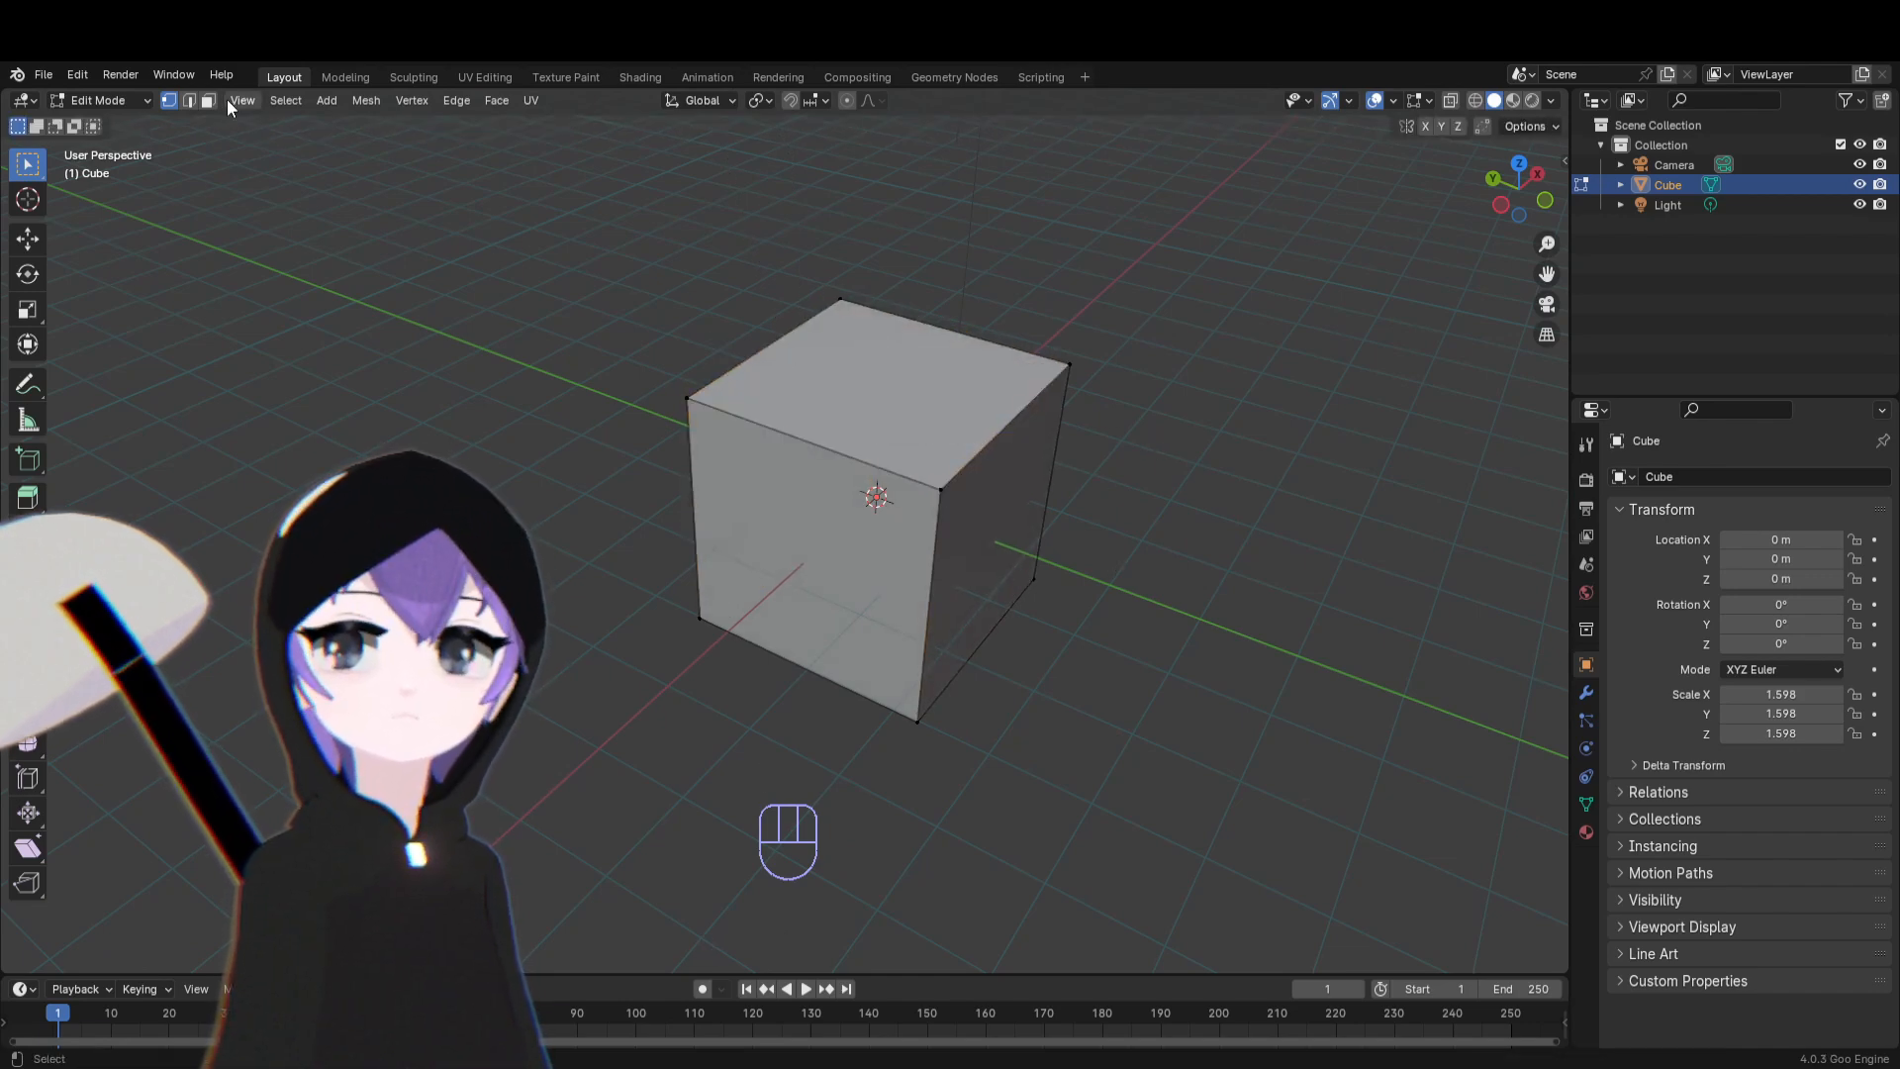
Switch to edge selection and move the cube's nearest top edge freely to a slightly offset position
left_click(189, 101)
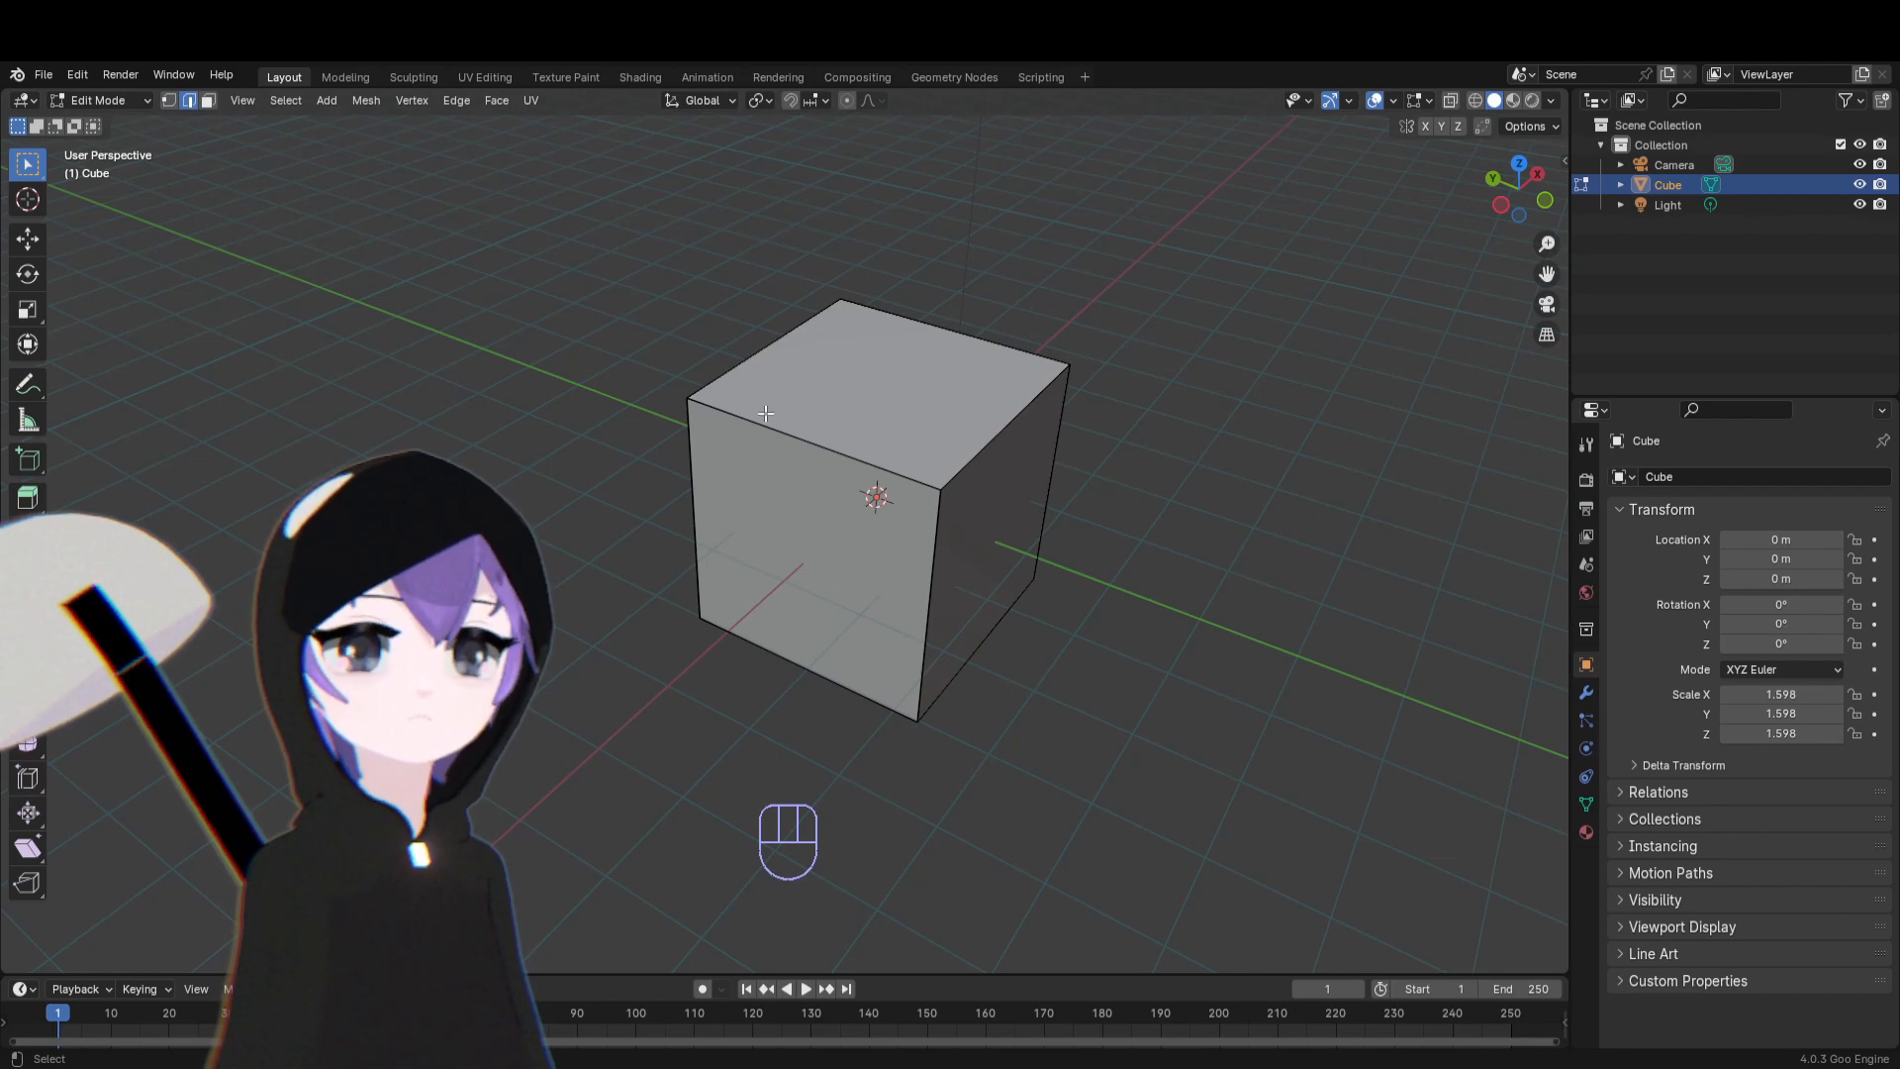
key("g")
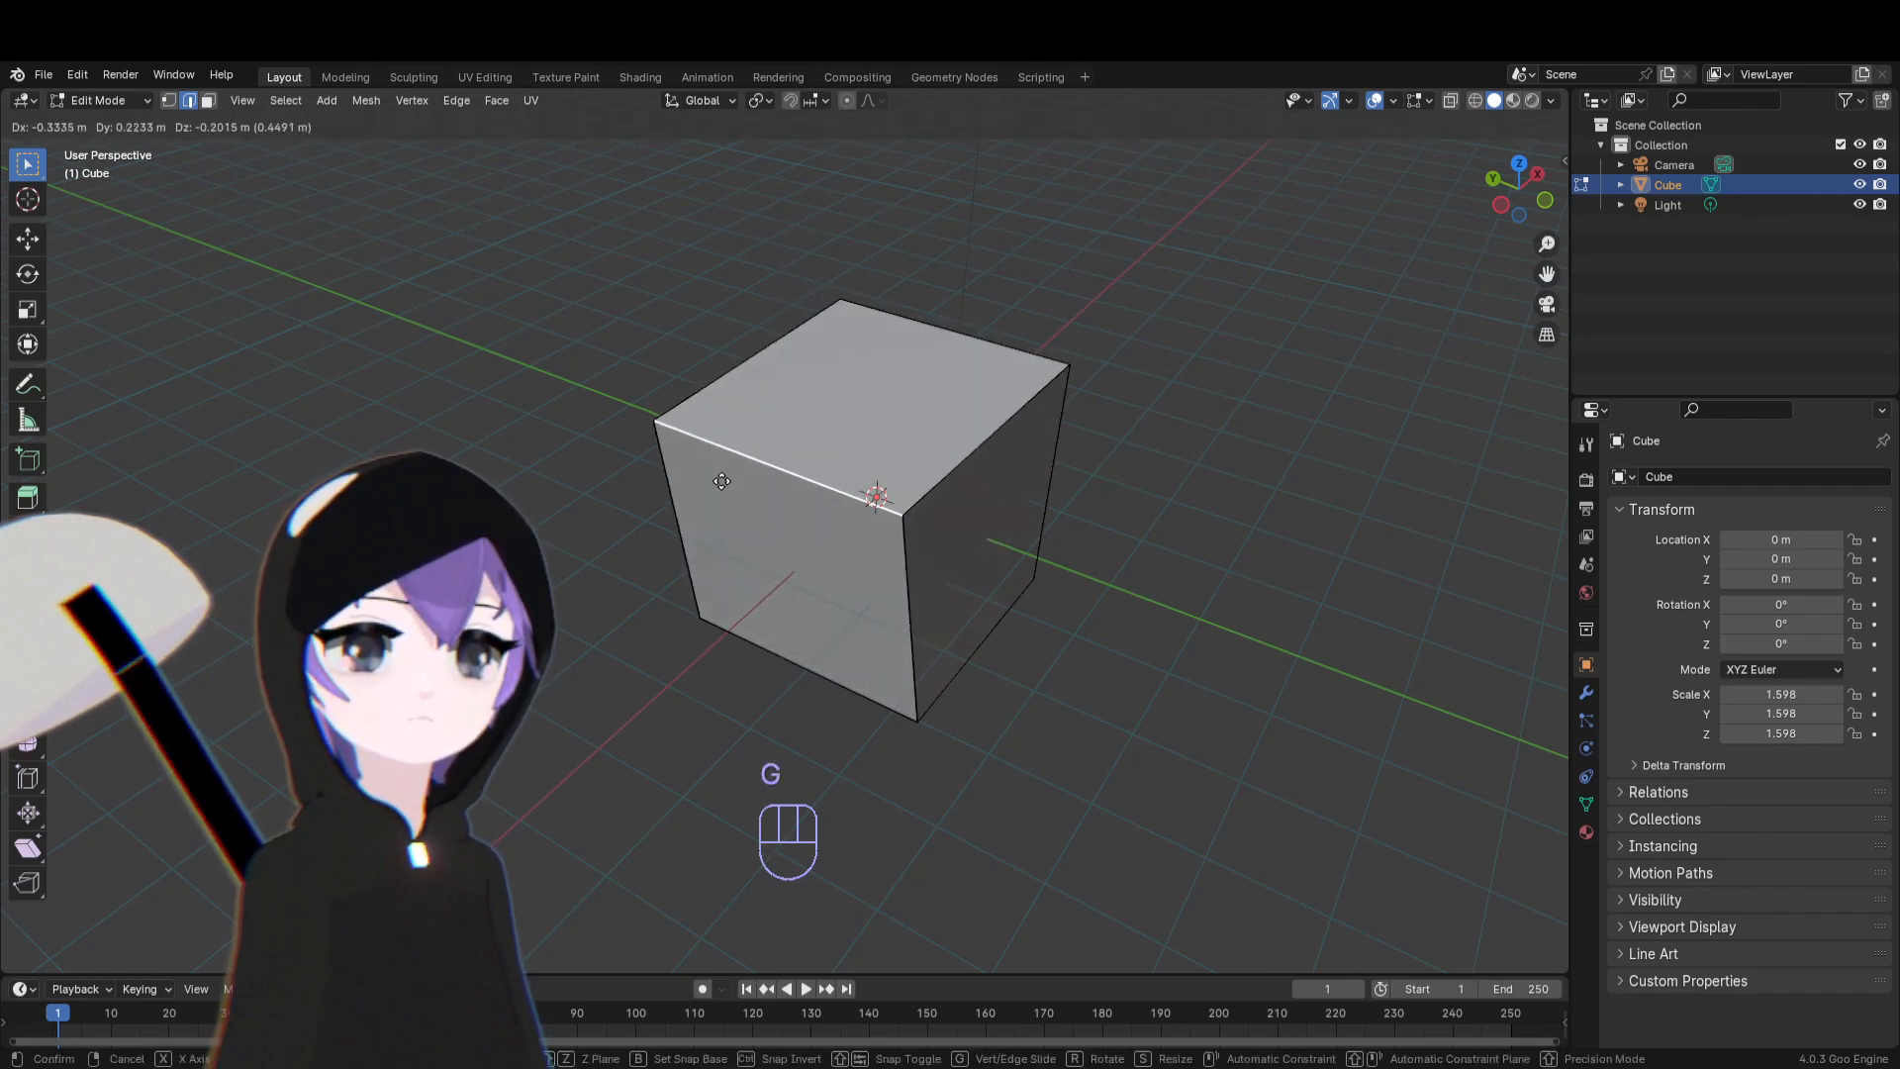
right_click(856, 551)
key("g")
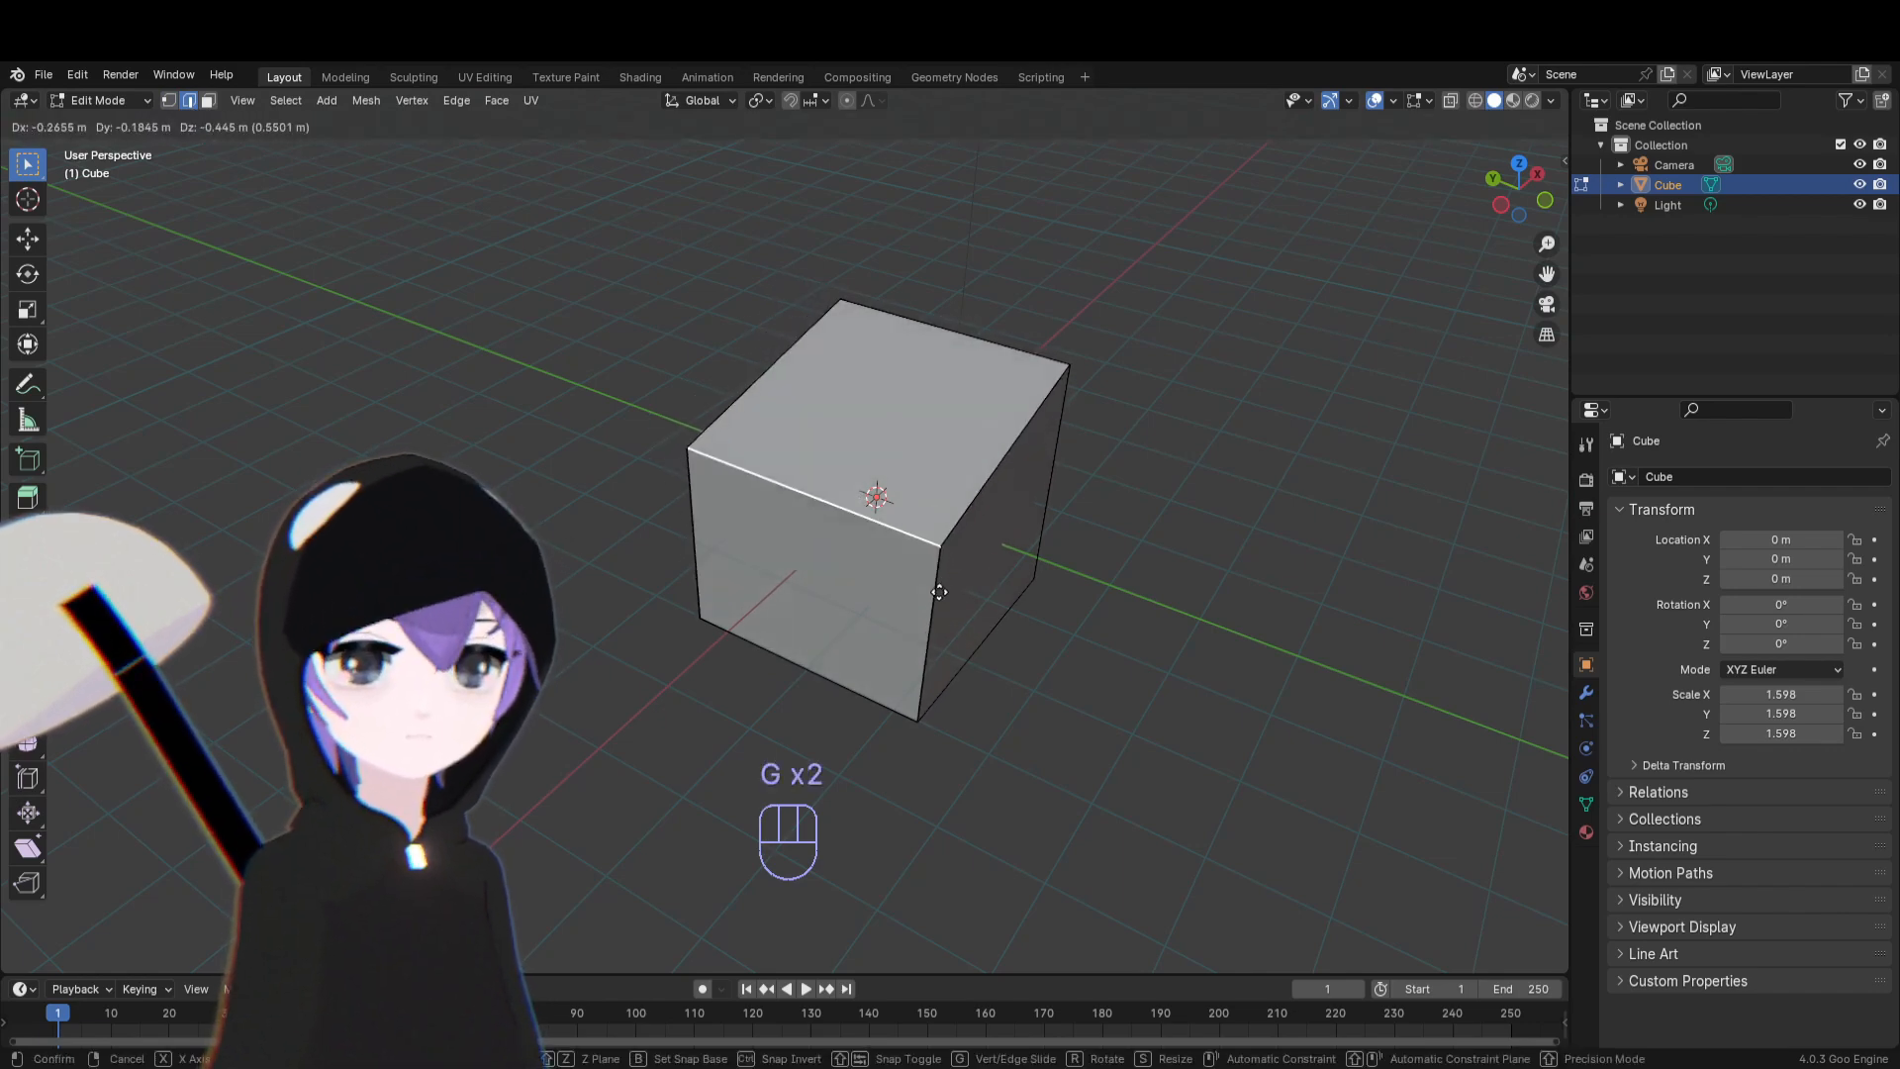
right_click(982, 569)
key("g")
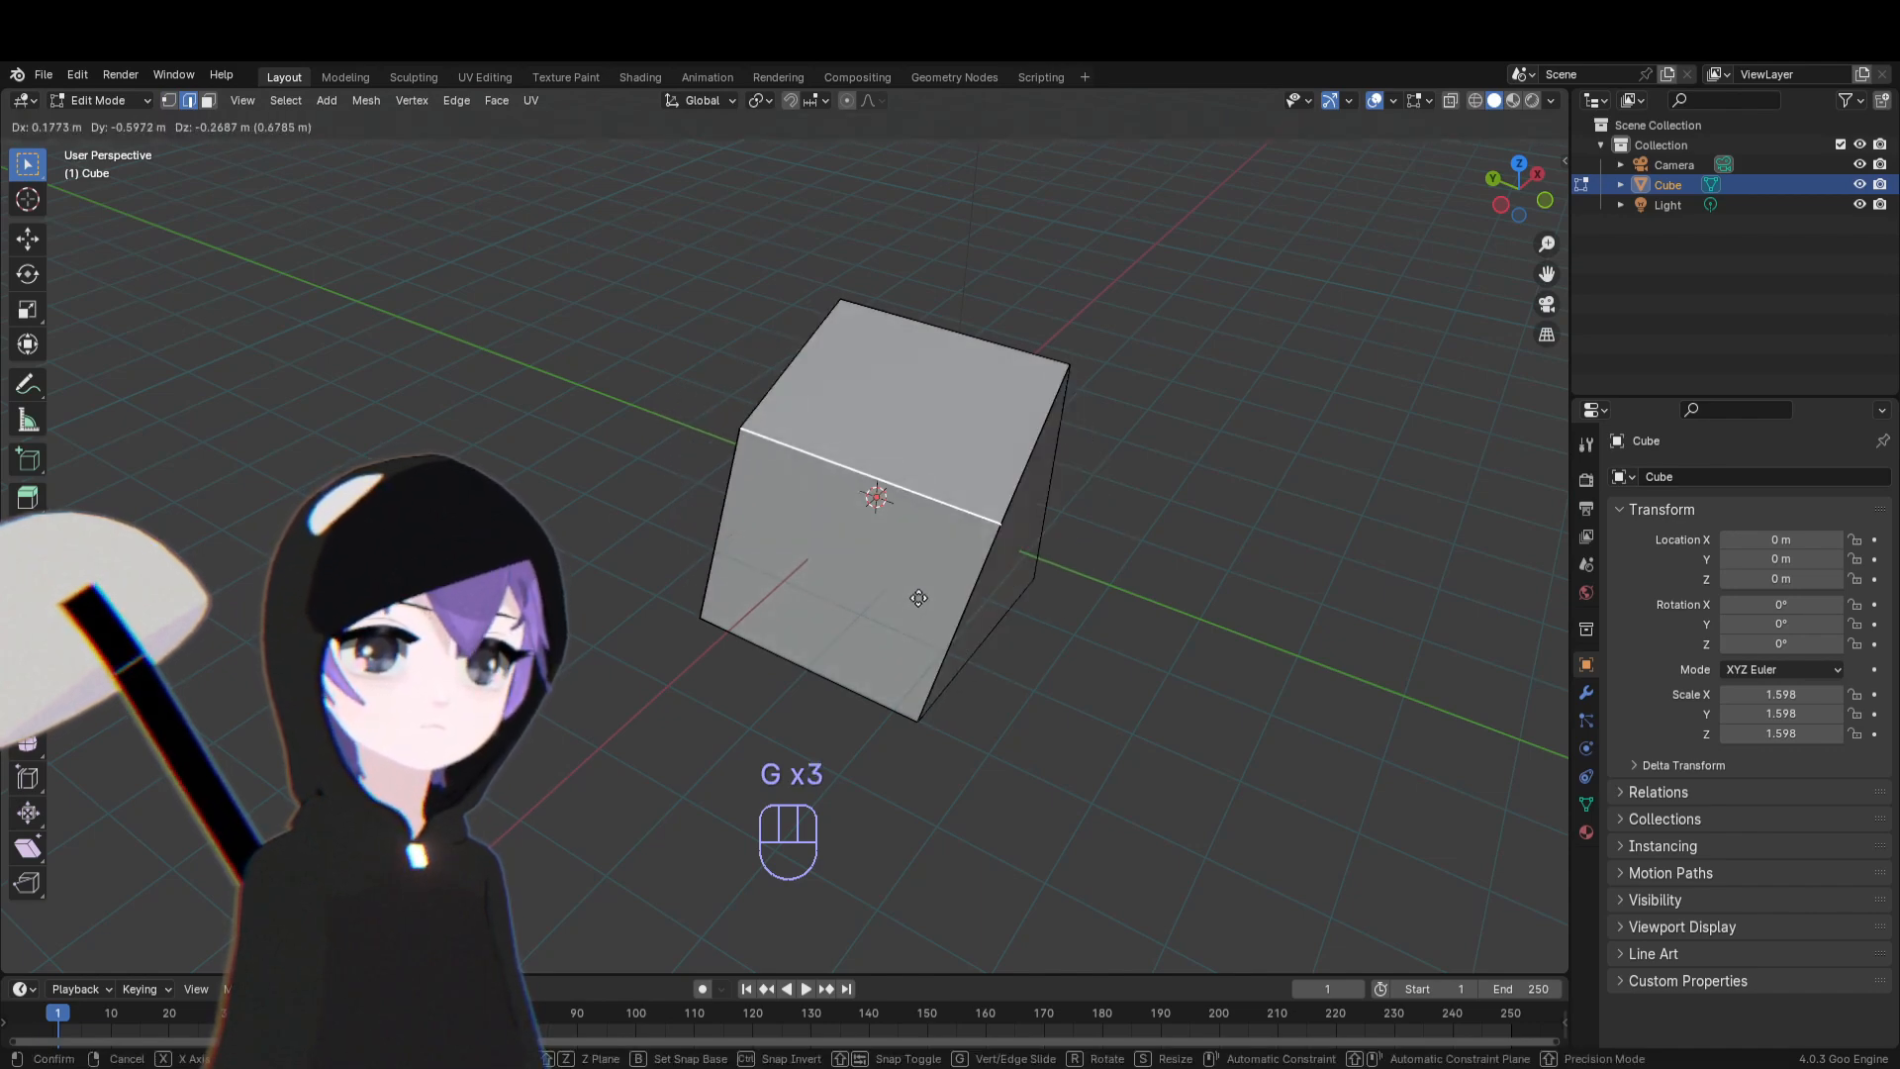
left_click(852, 590)
Scale the top edge adjoining the moved edge, first shrinking it and then lengthening it again
key("s")
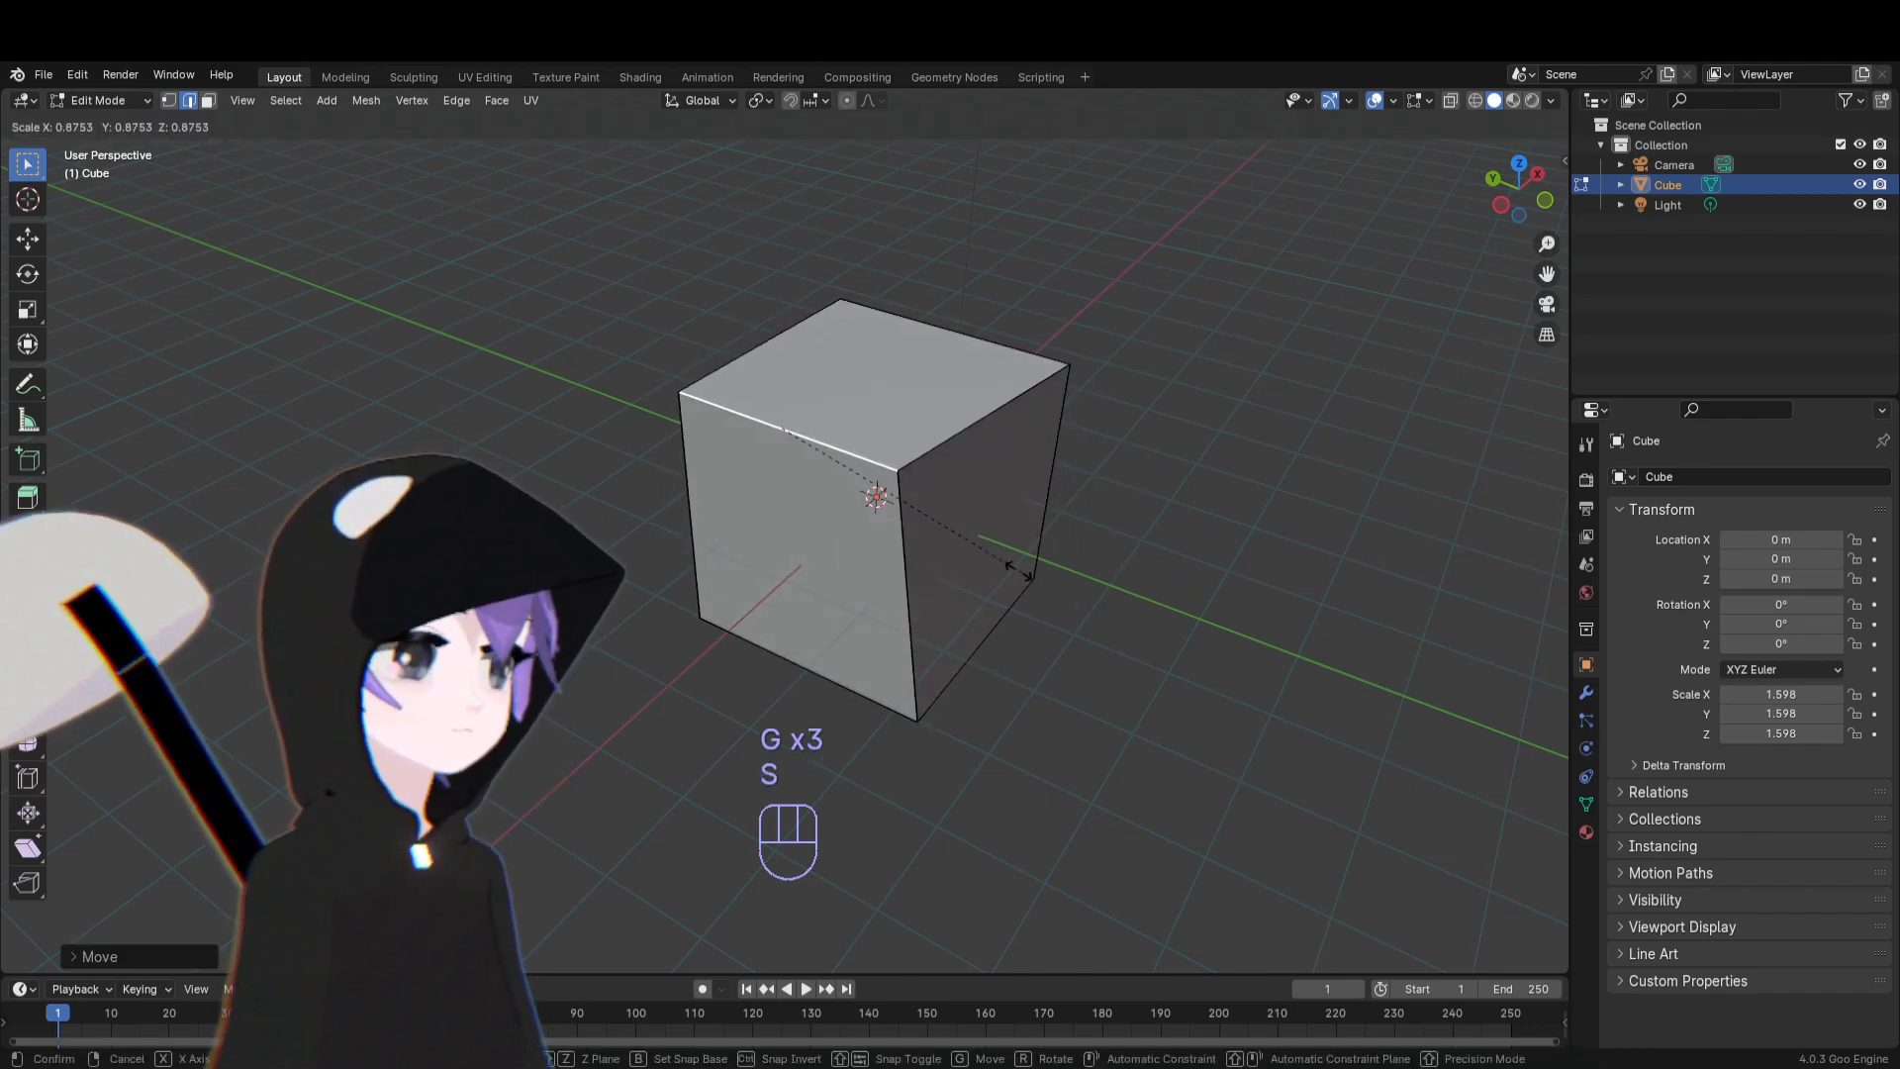
right_click(1051, 573)
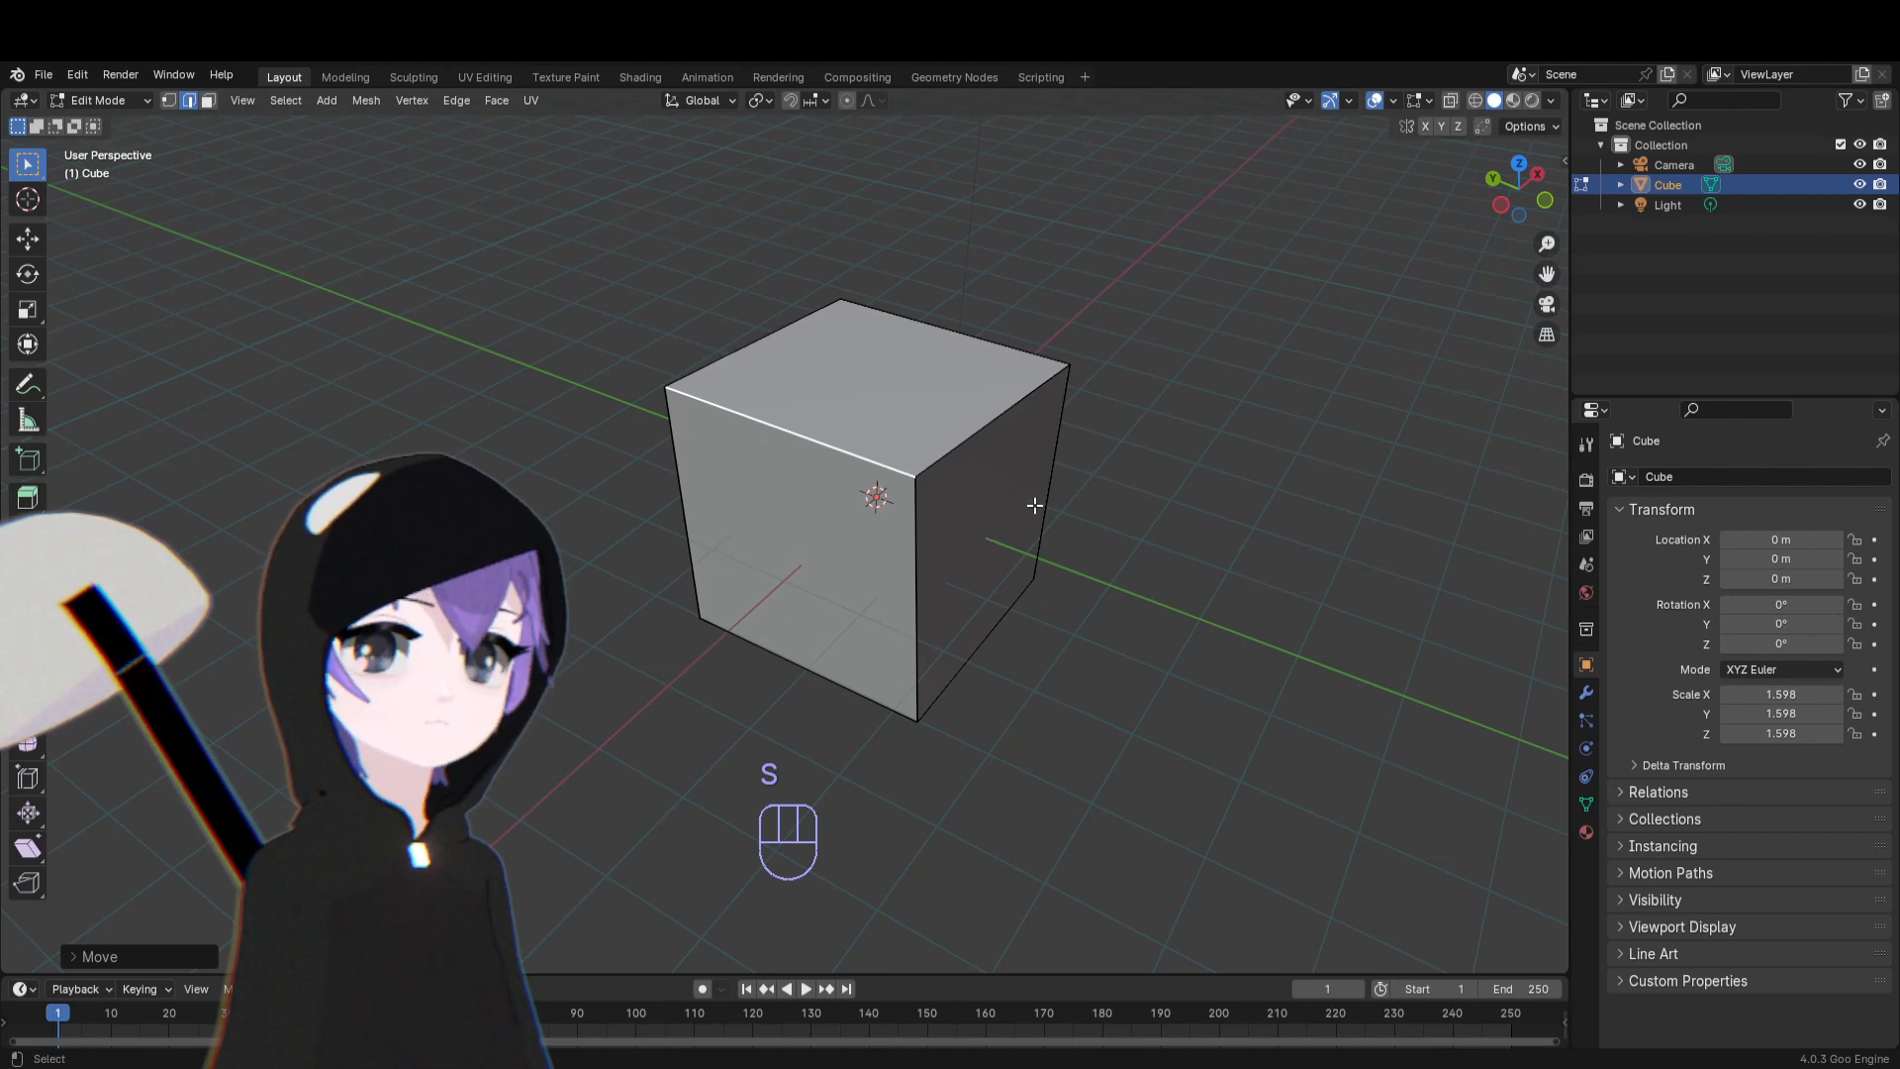
key("s")
left_click(1163, 368)
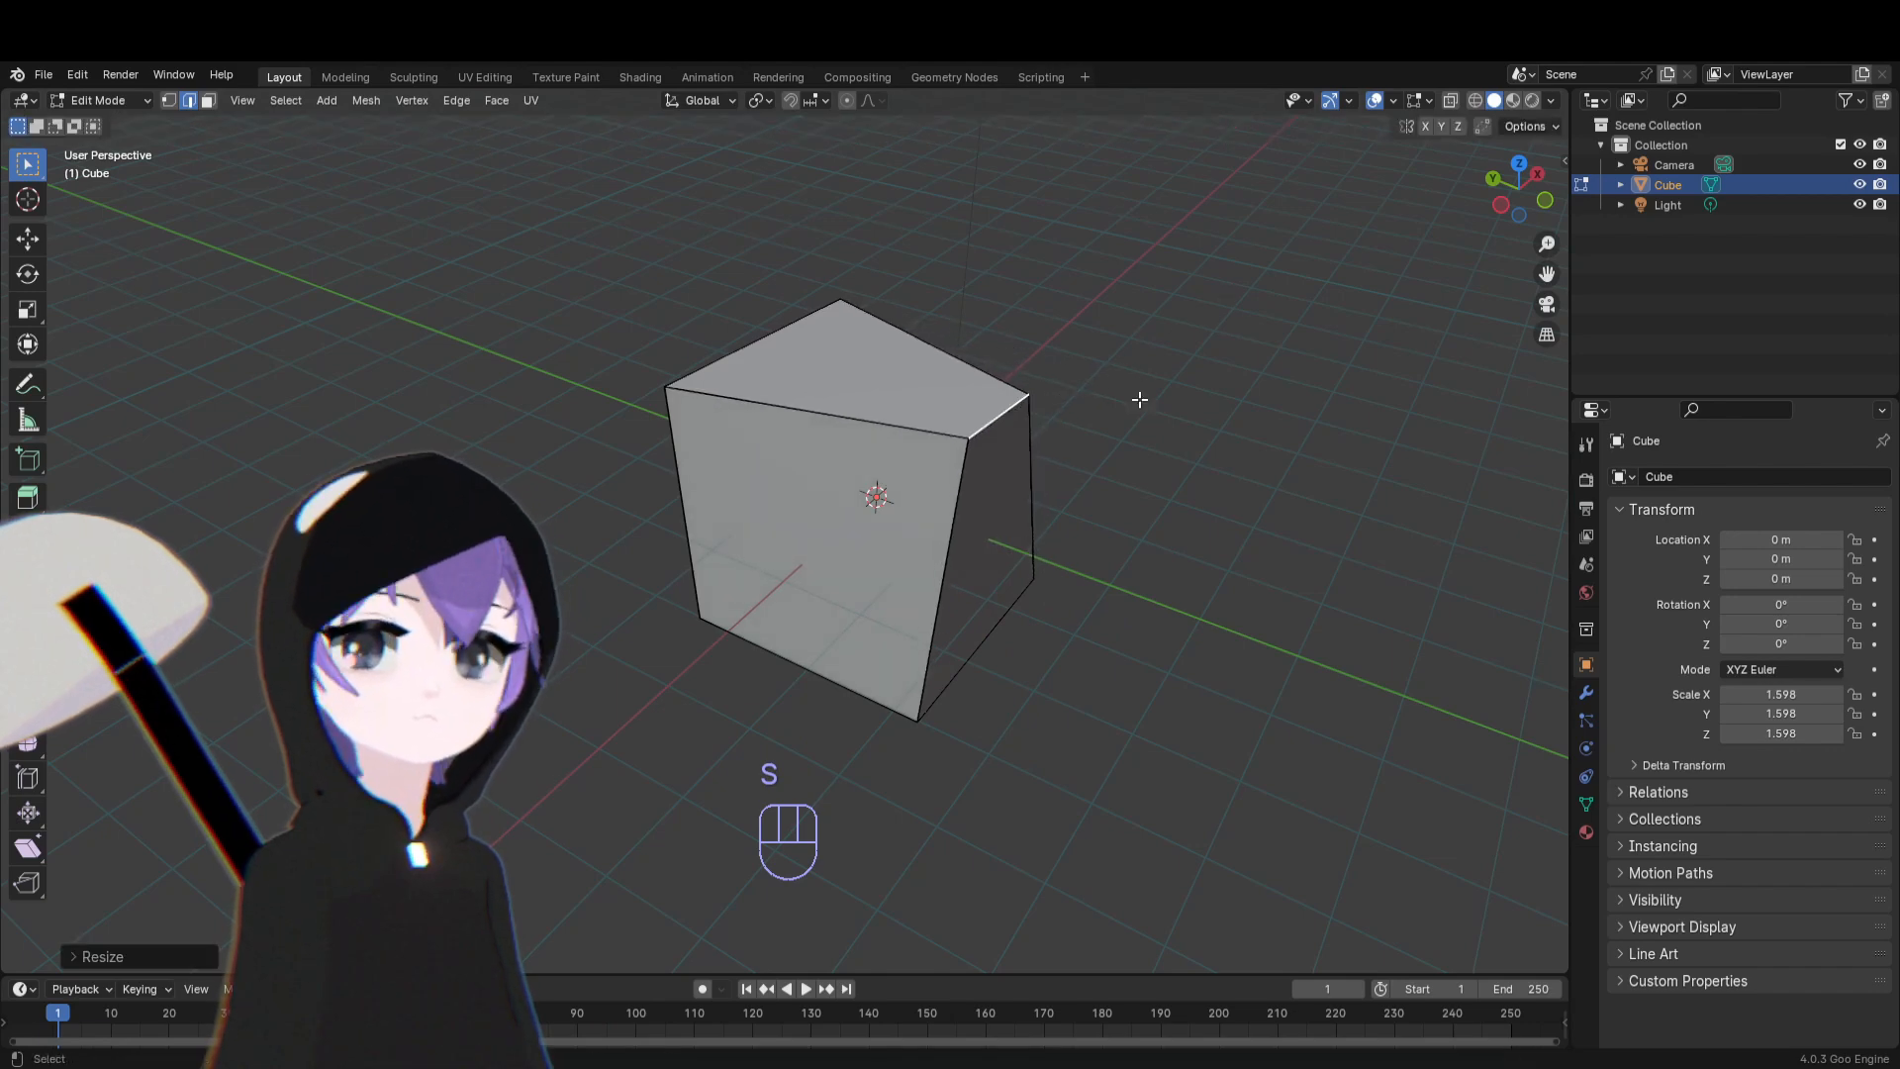
mouse_move(1048, 649)
middle_mouse_down()
mouse_move(890, 629)
mouse_move(1132, 662)
mouse_move(1052, 649)
middle_mouse_up()
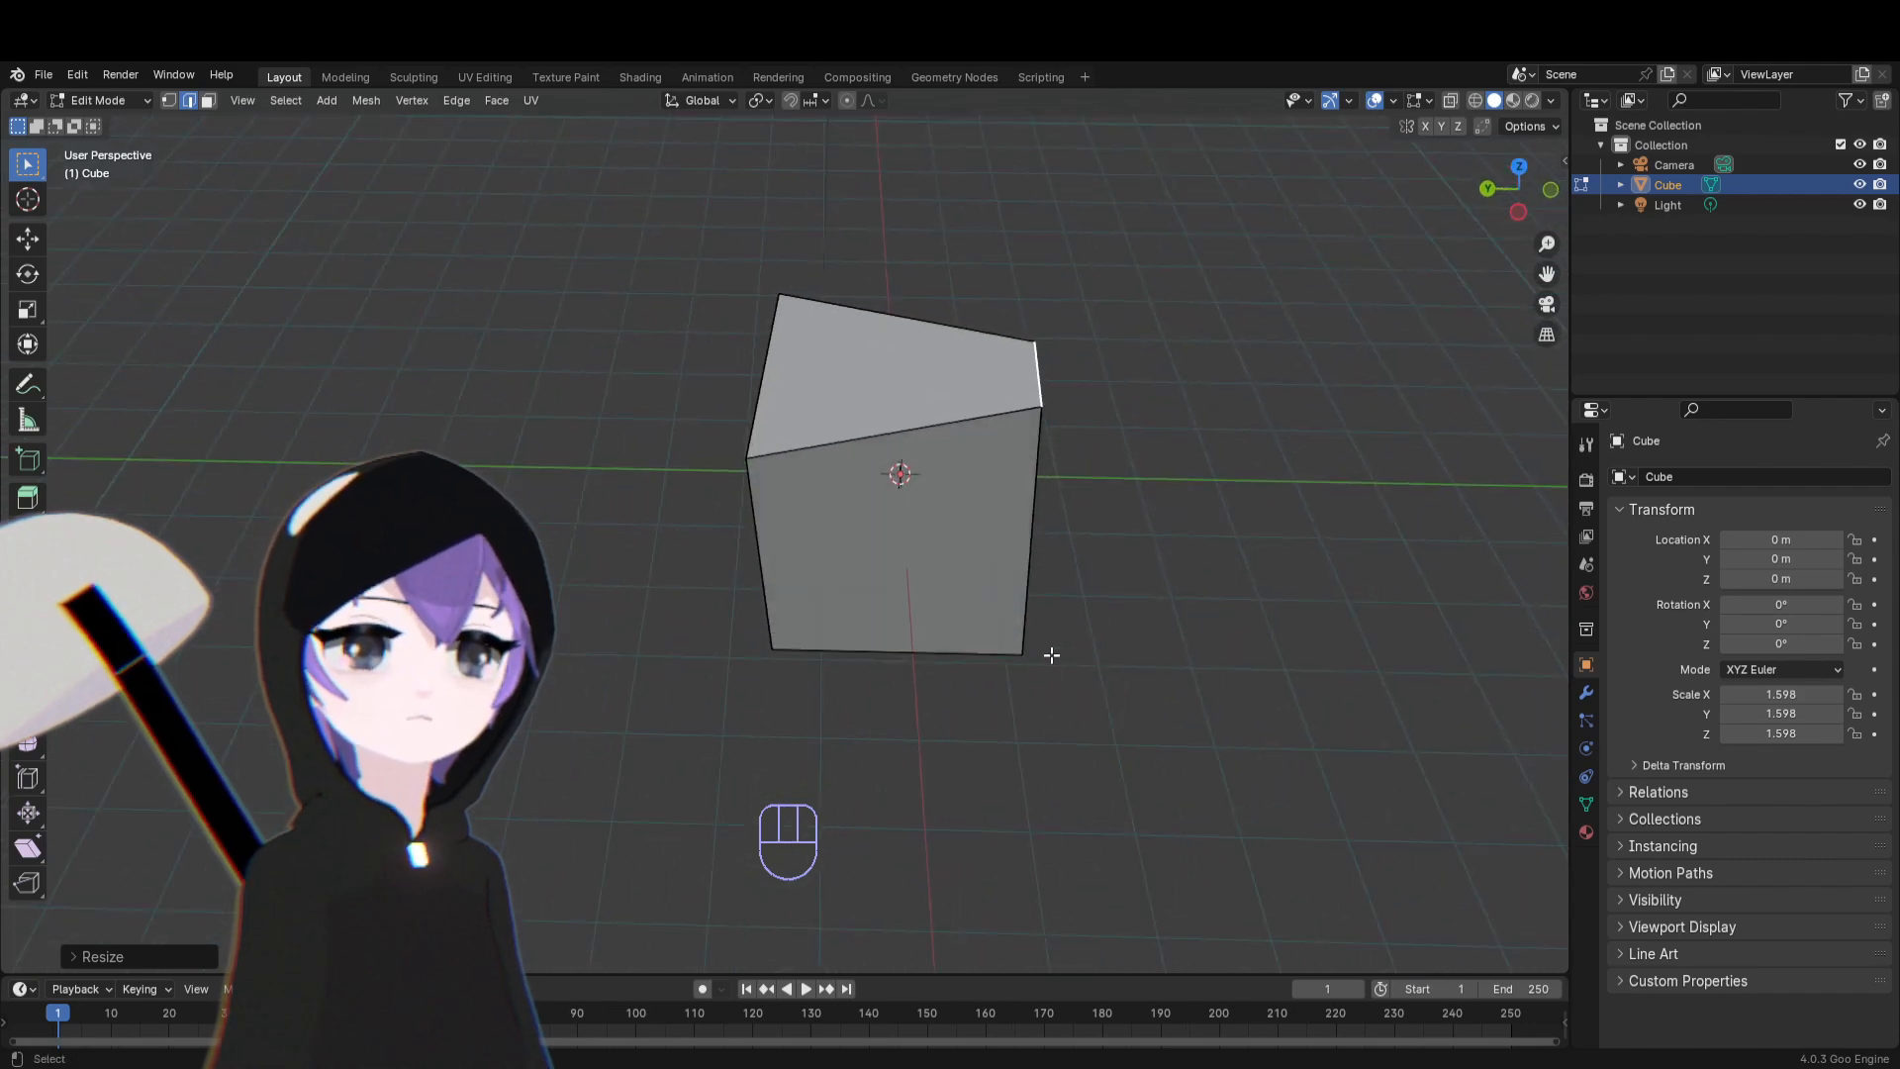
key("s")
left_click(1027, 184)
Rotate the scaled top edge slightly, then move it freely inward over the cube
middle_click_drag(945, 312, 1026, 293)
key("r")
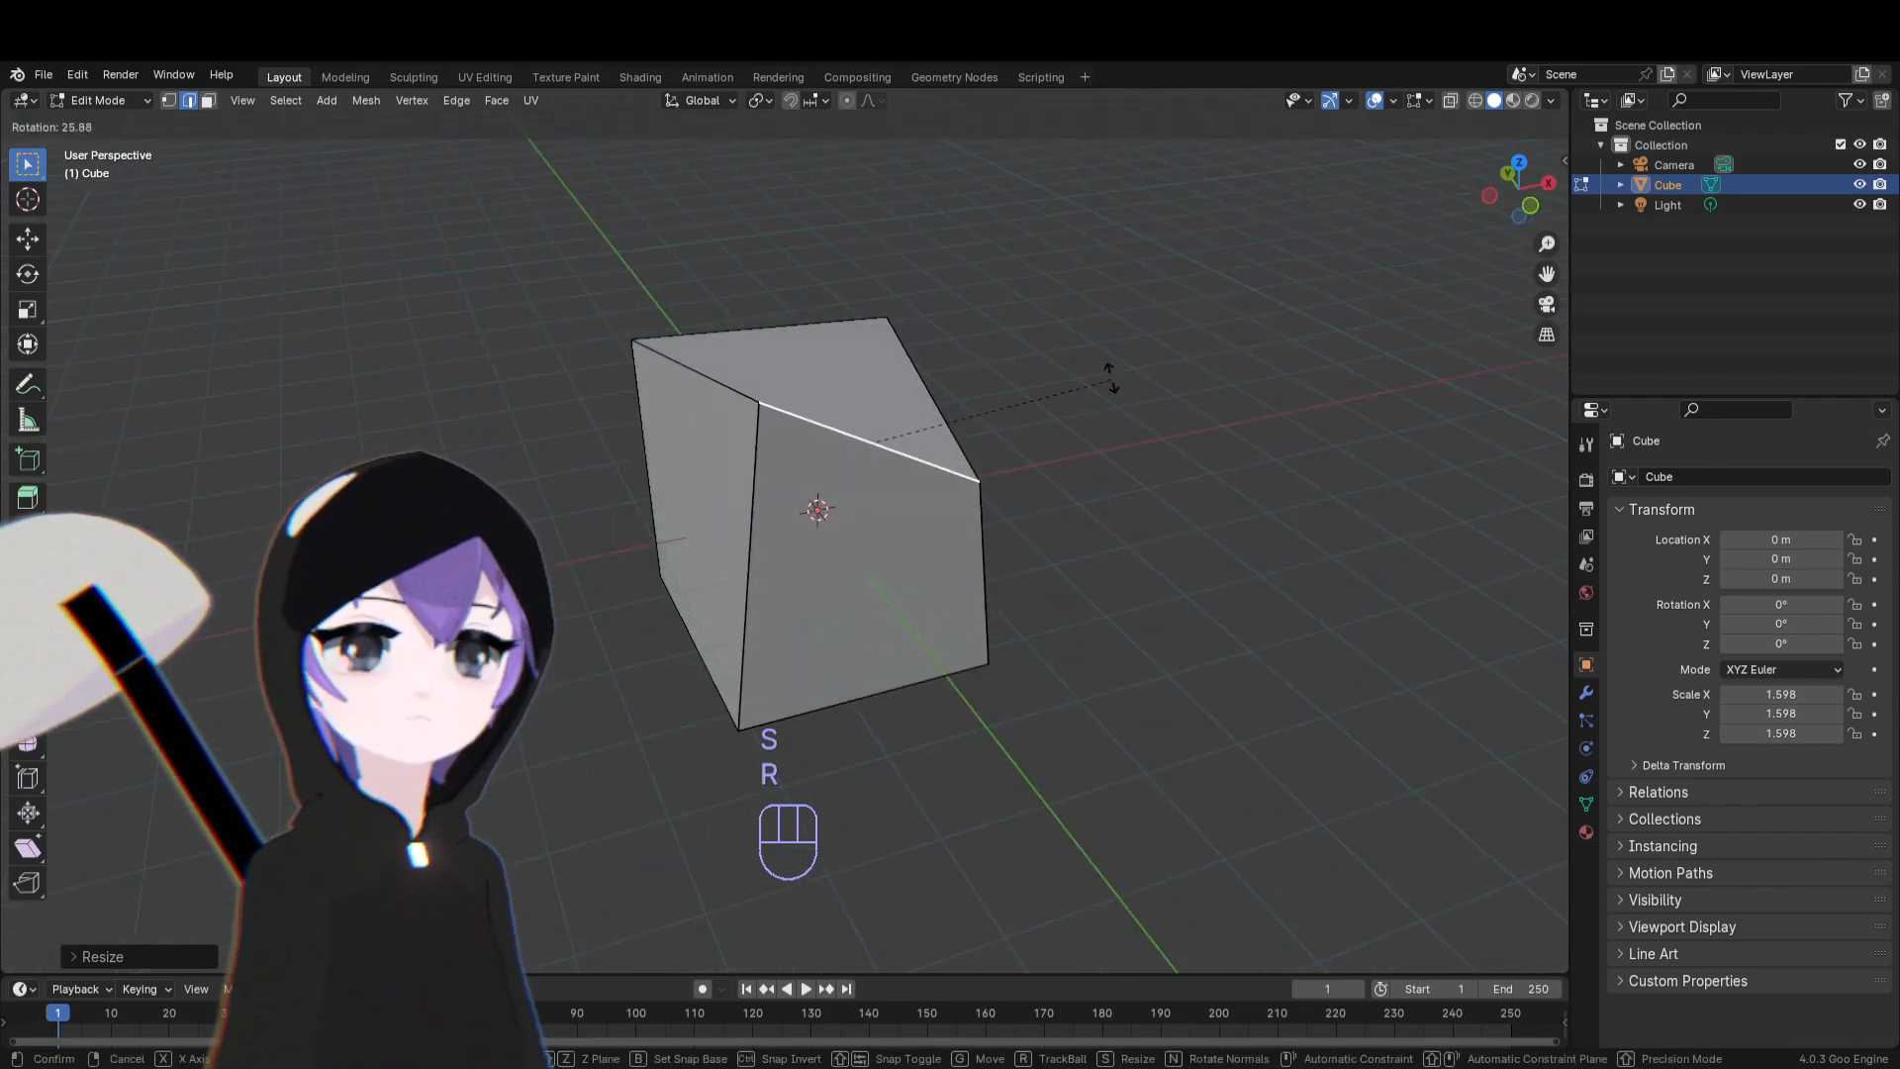
left_click(1113, 366)
key("g")
left_click(1156, 319)
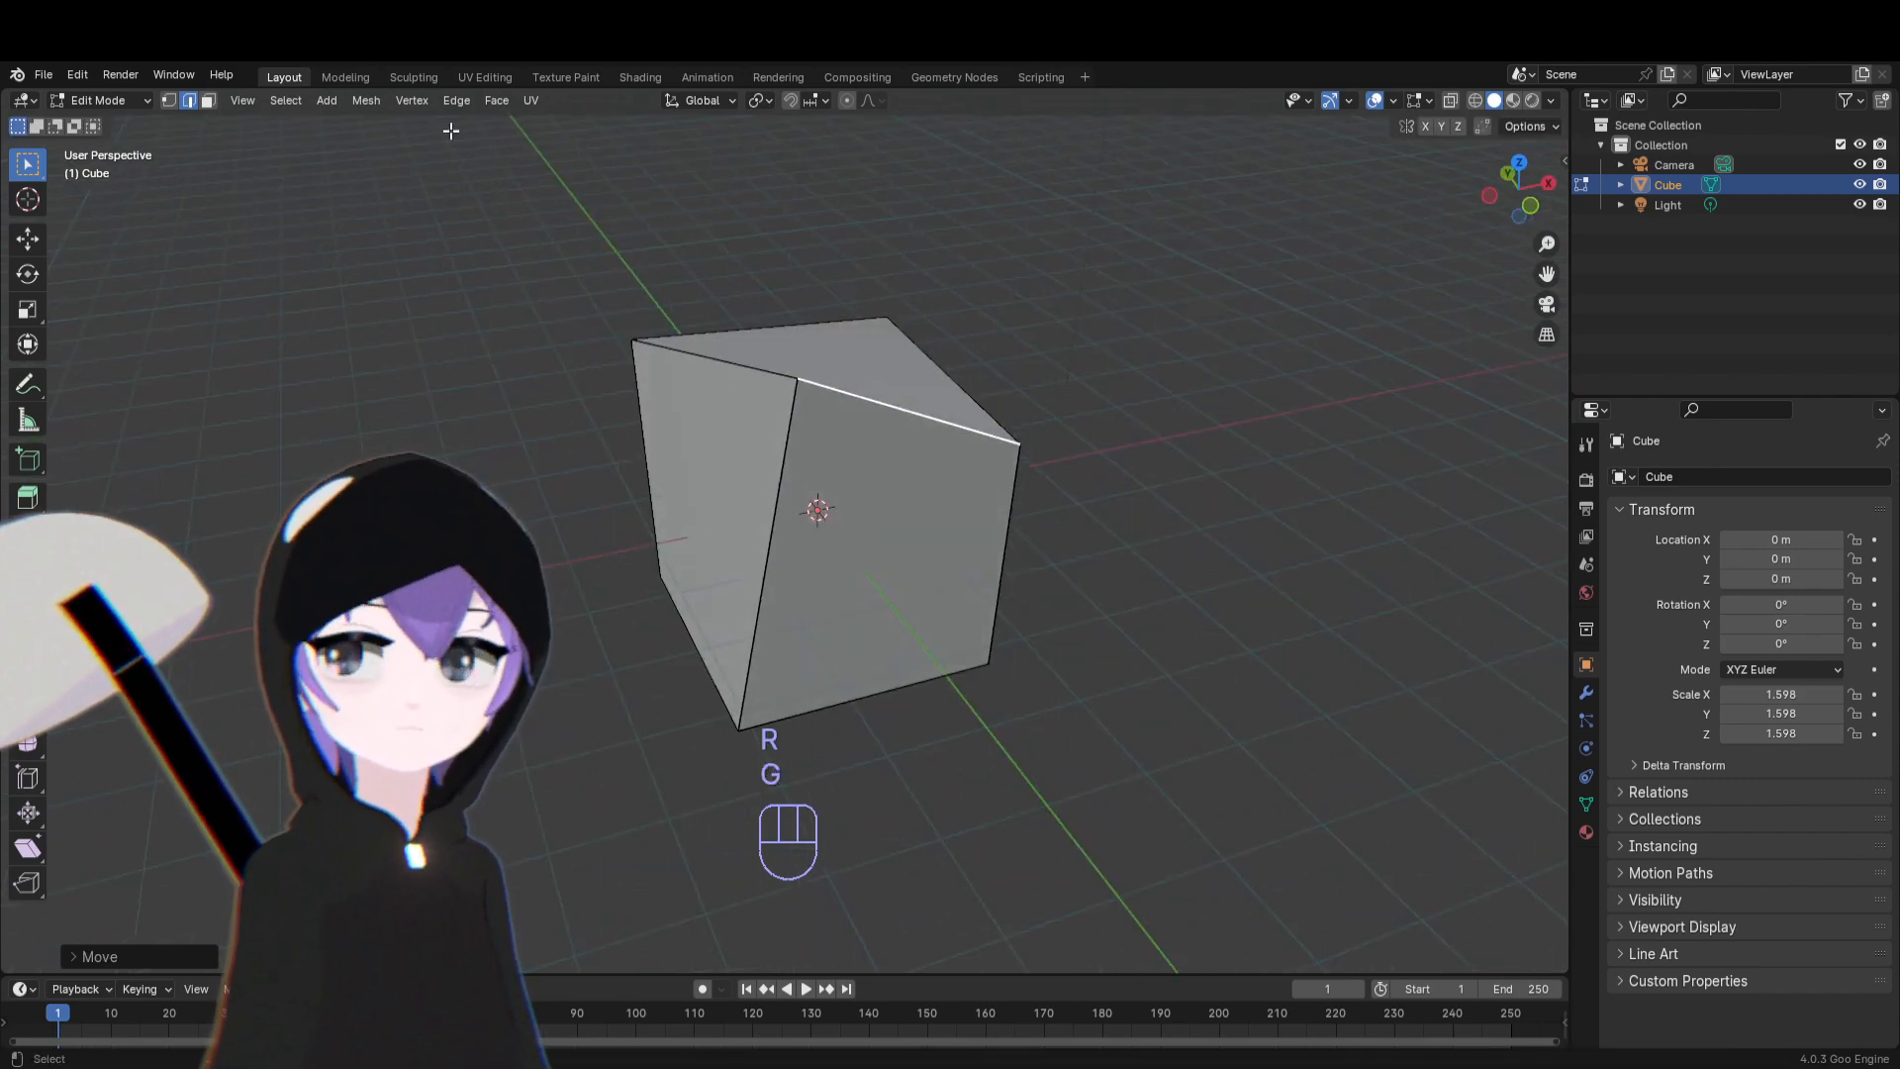
Switch to face selection and select the cube's top face
middle_click_drag(888, 374, 293, 164)
left_click(209, 102)
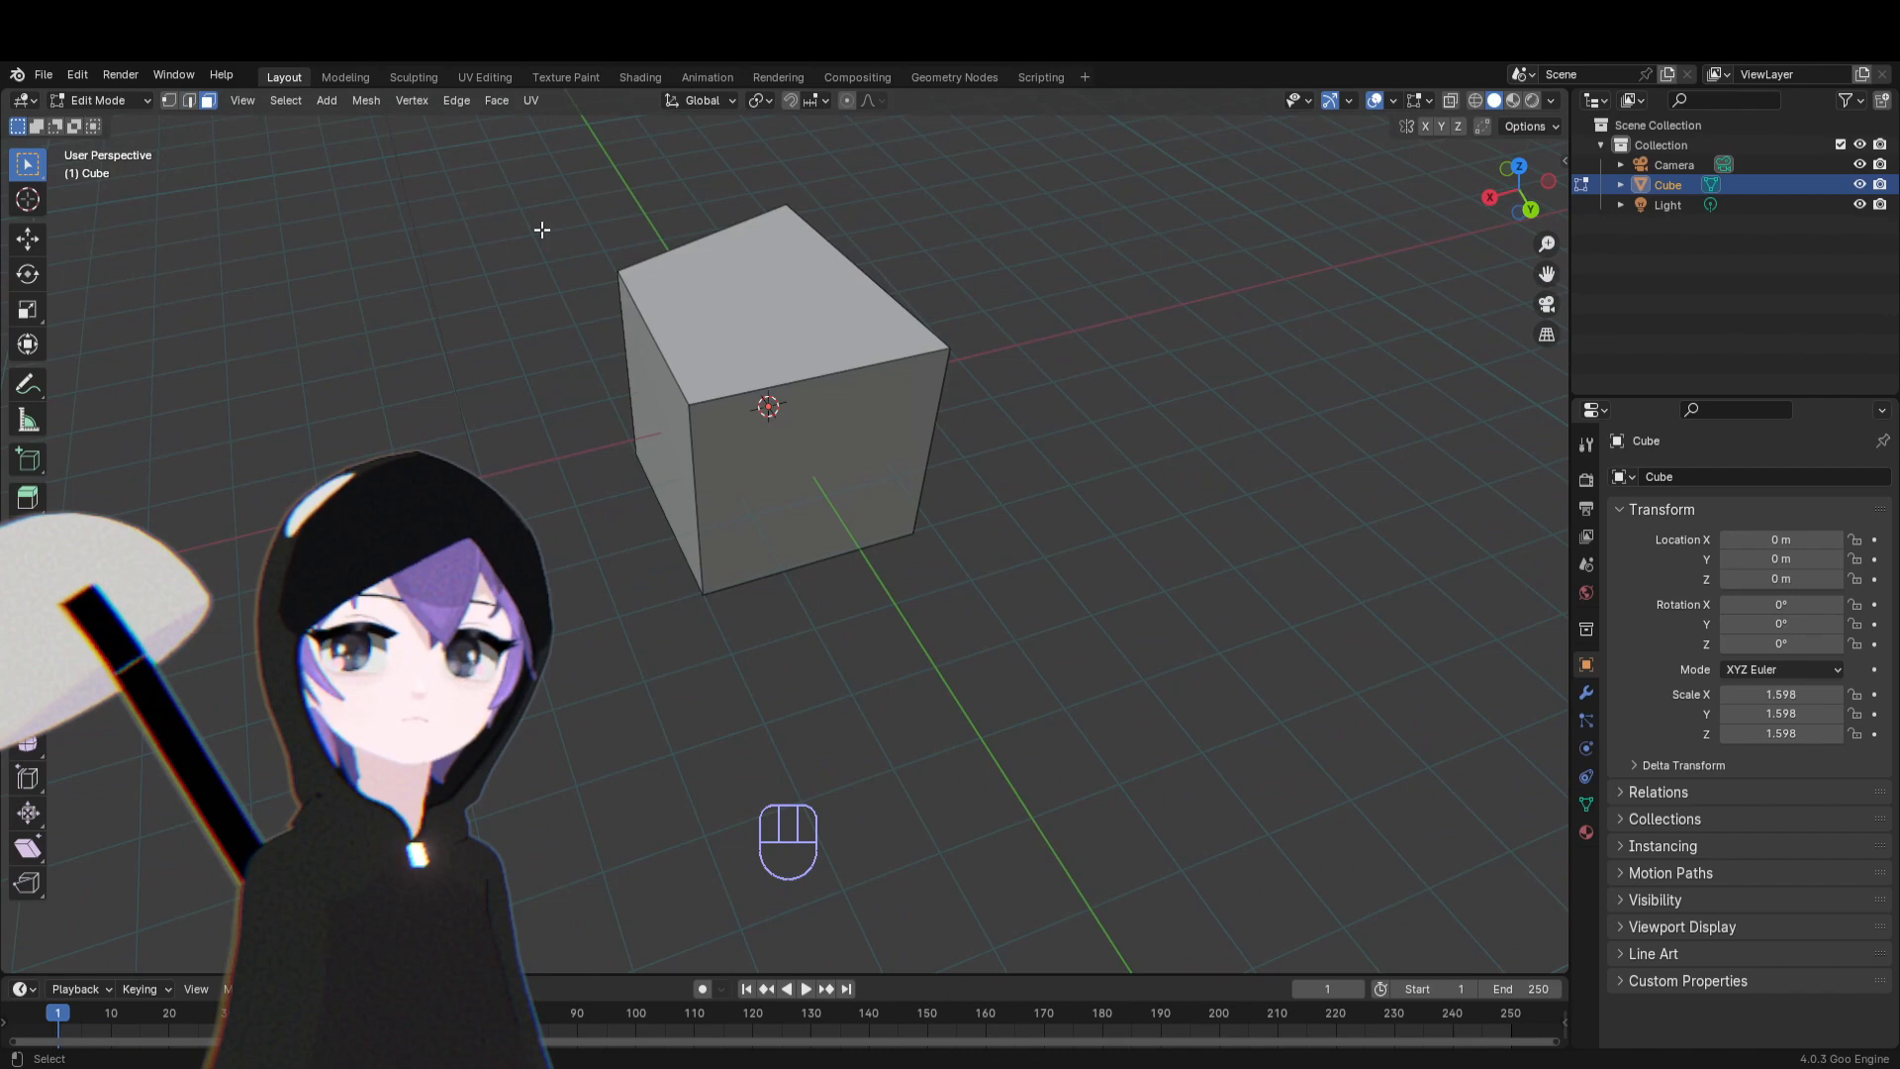
left_click(762, 301)
middle_click_drag(762, 301, 896, 381)
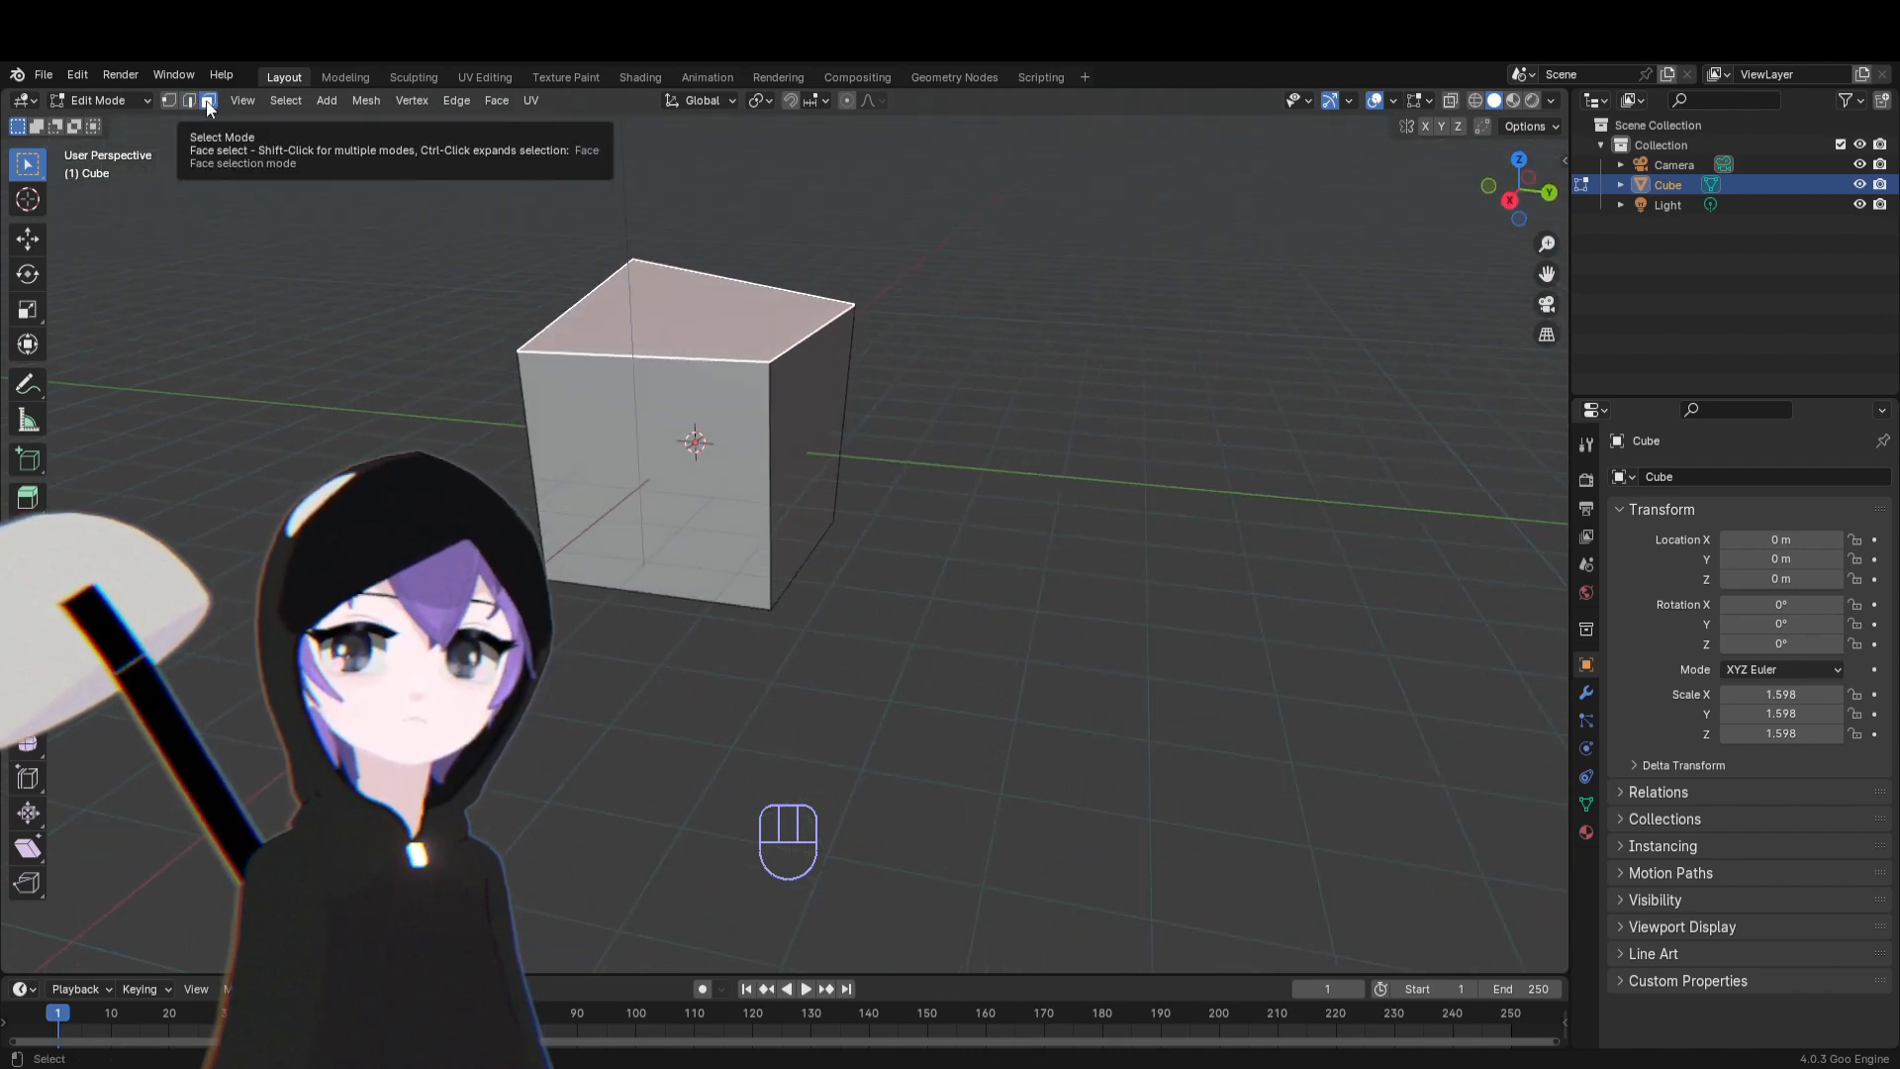
left_click(209, 103)
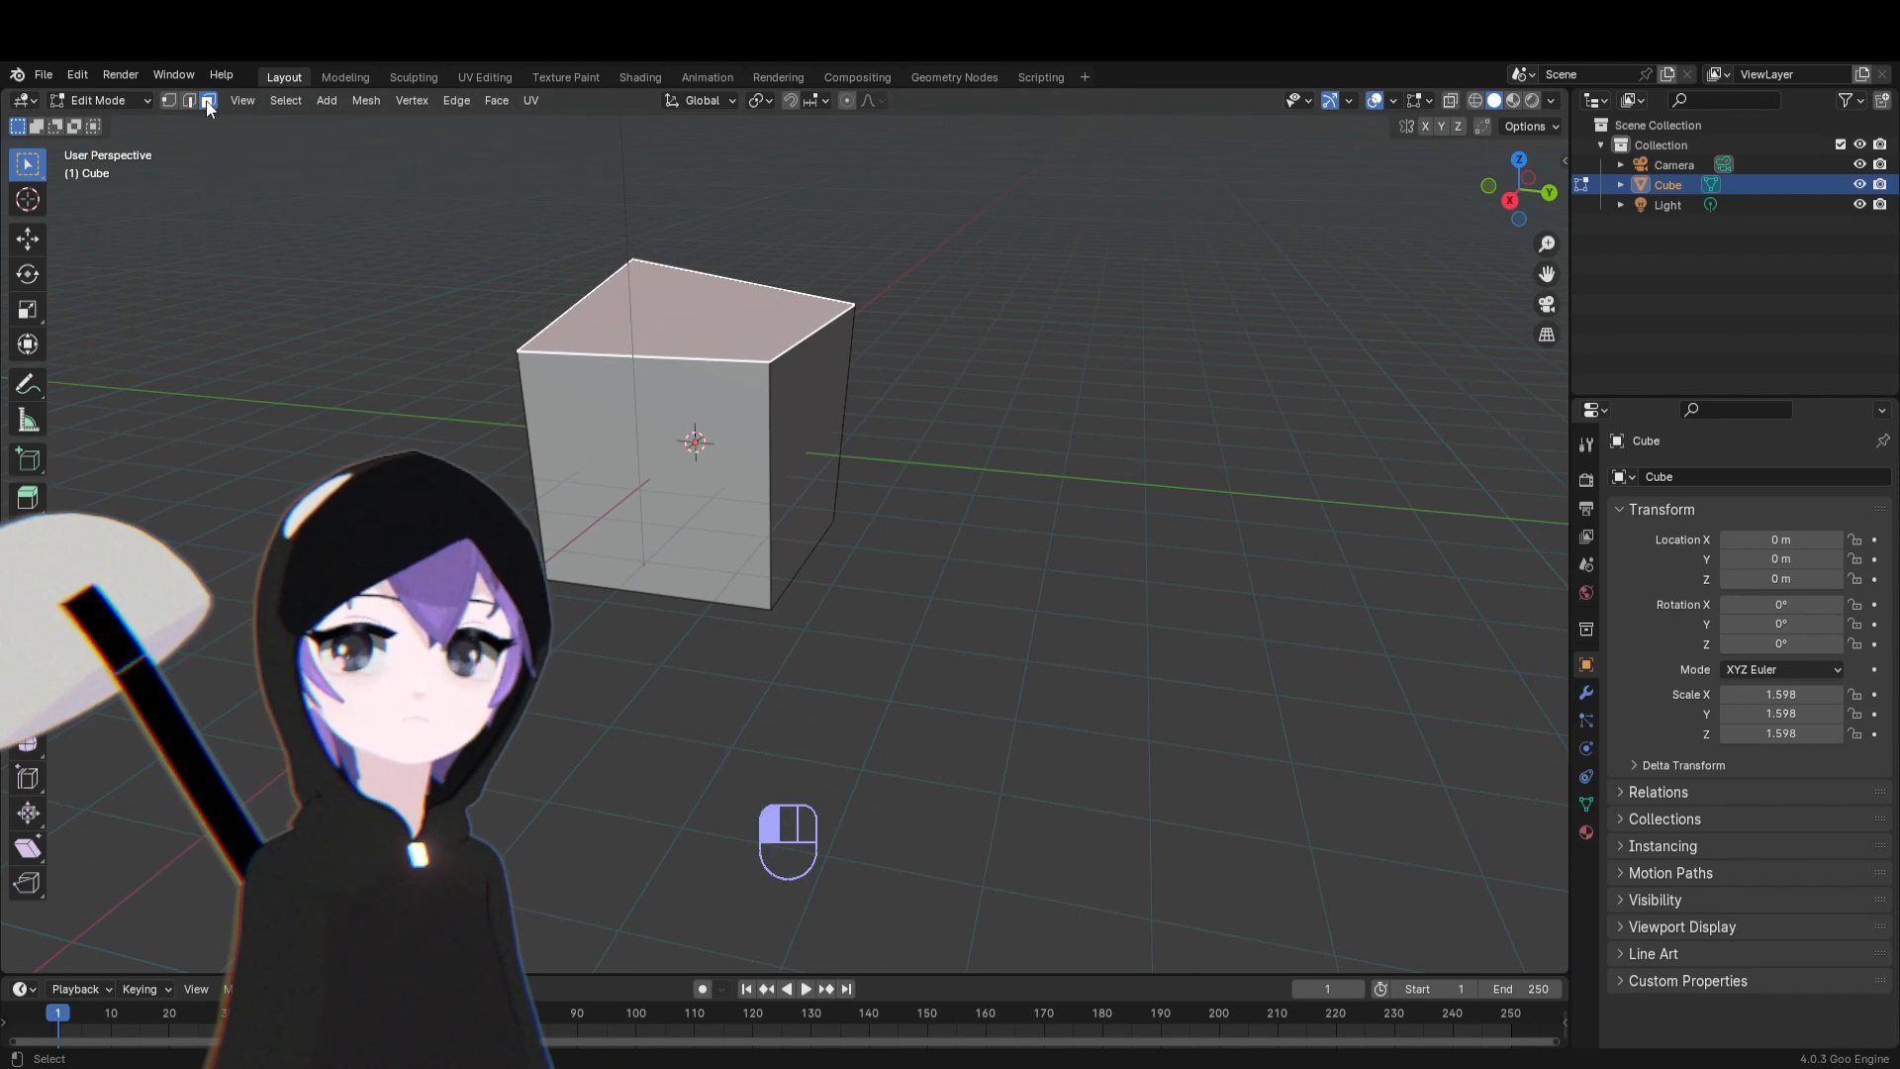
Try a free move of the selected top face
middle_click_drag(610, 334, 714, 323)
key("g")
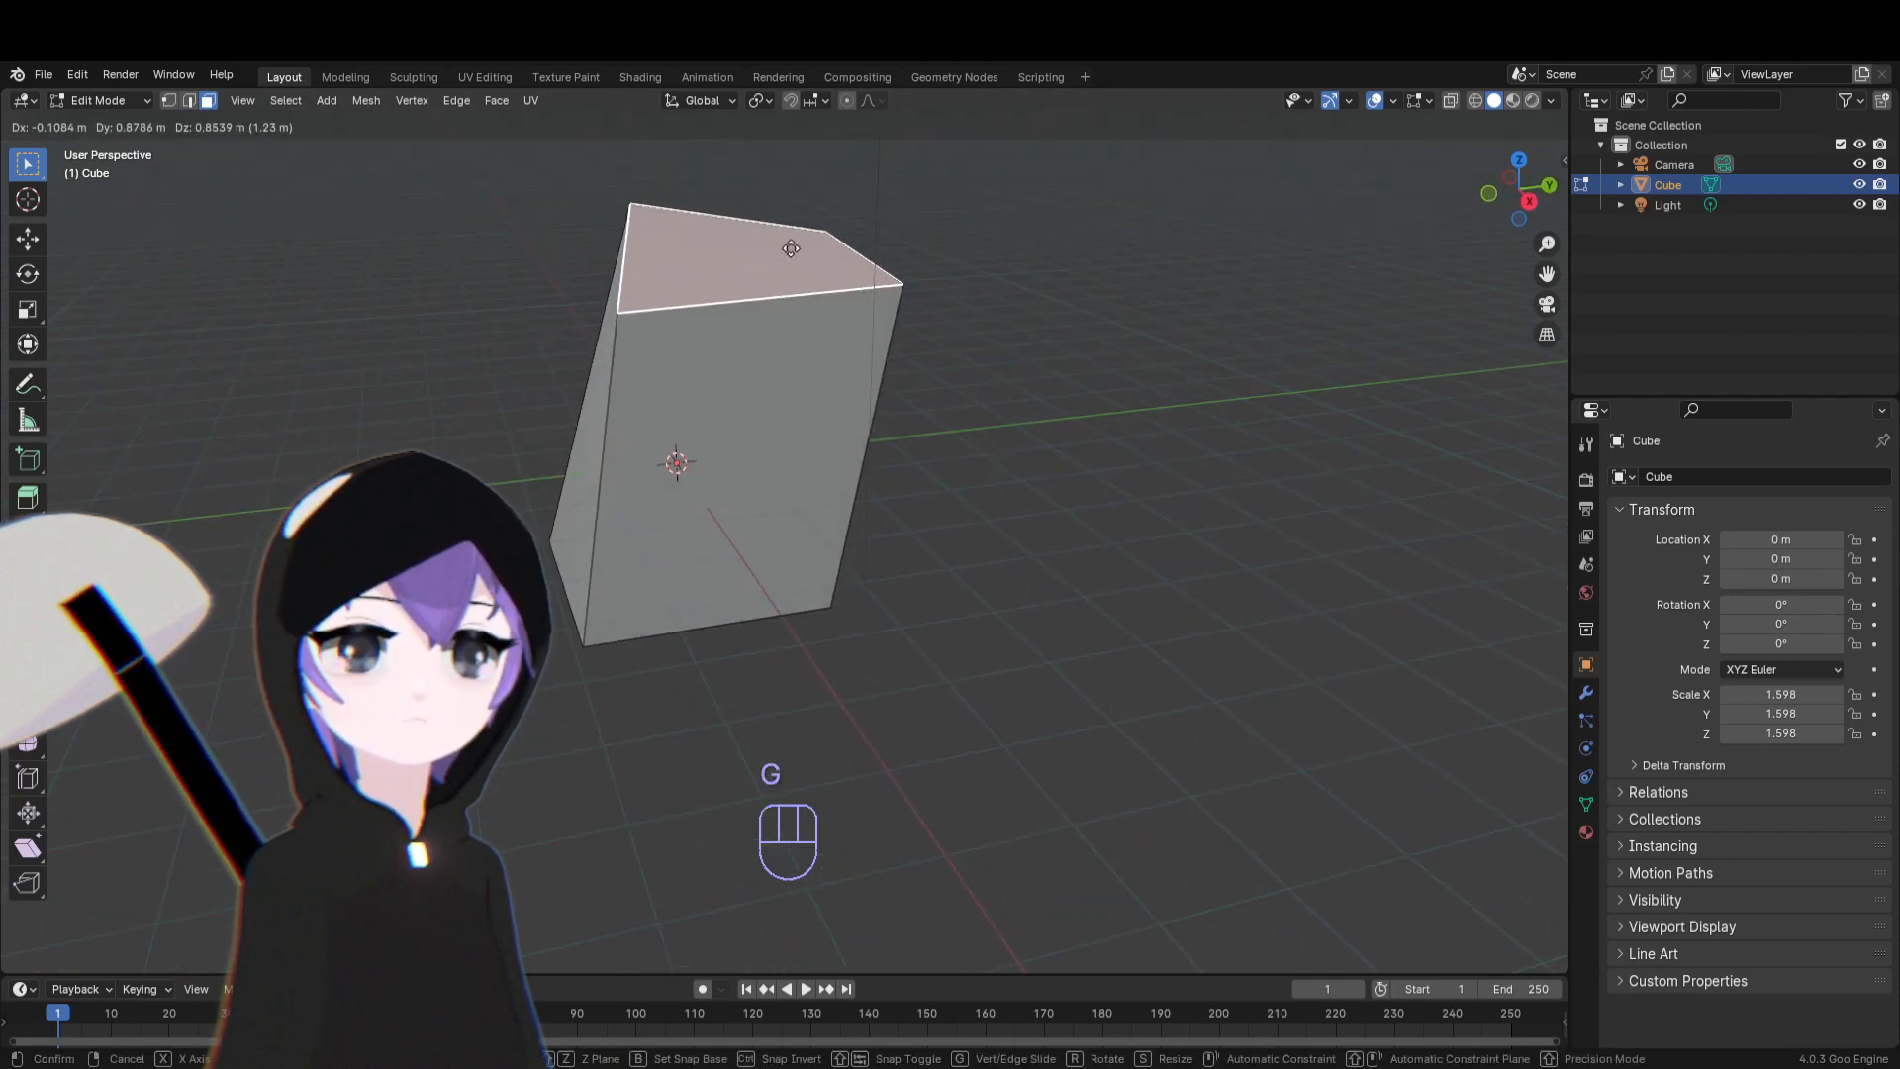
right_click(755, 390)
Select one of the cube's side faces, then select the adjacent back face instead
middle_click_drag(755, 390, 1132, 497)
left_click(865, 438)
left_click(816, 441)
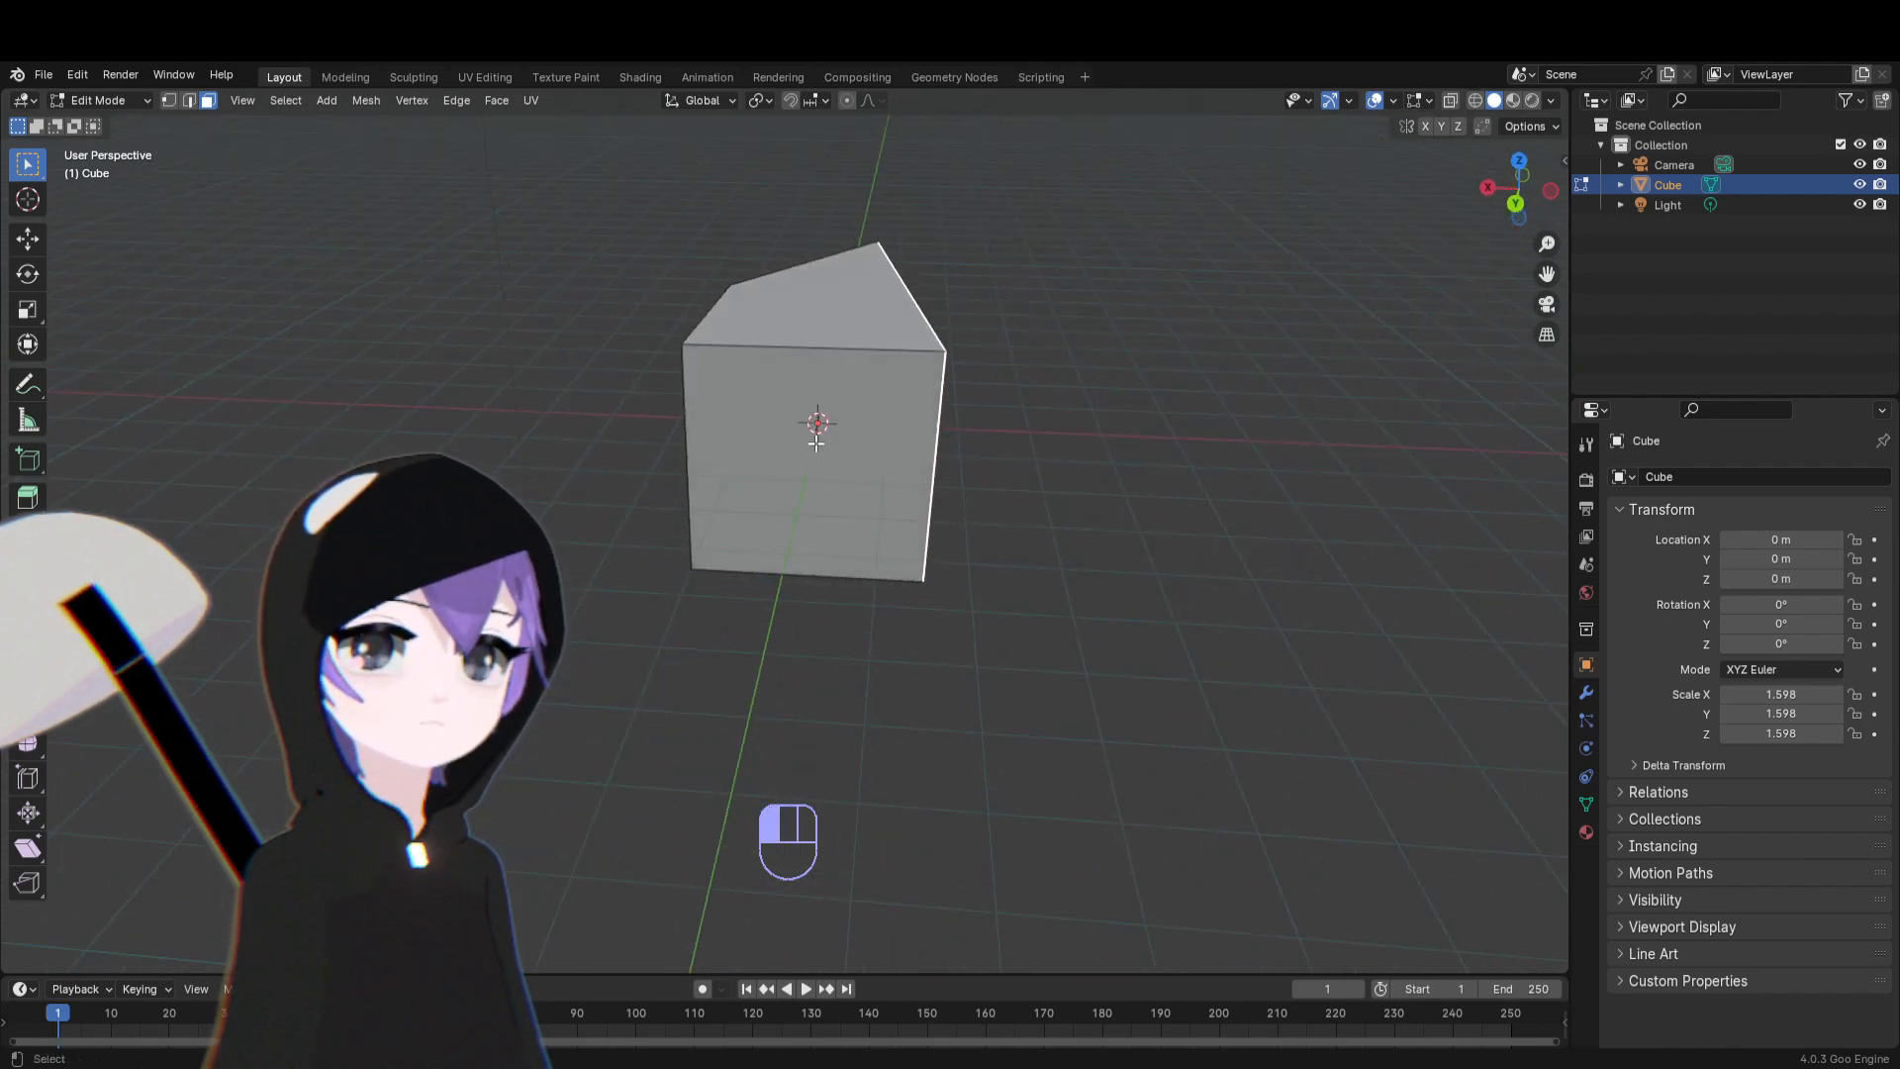
middle_click_drag(816, 442, 828, 251)
Switch to vertex selection and show the deformed cube in the front orthographic view
key("KP_1")
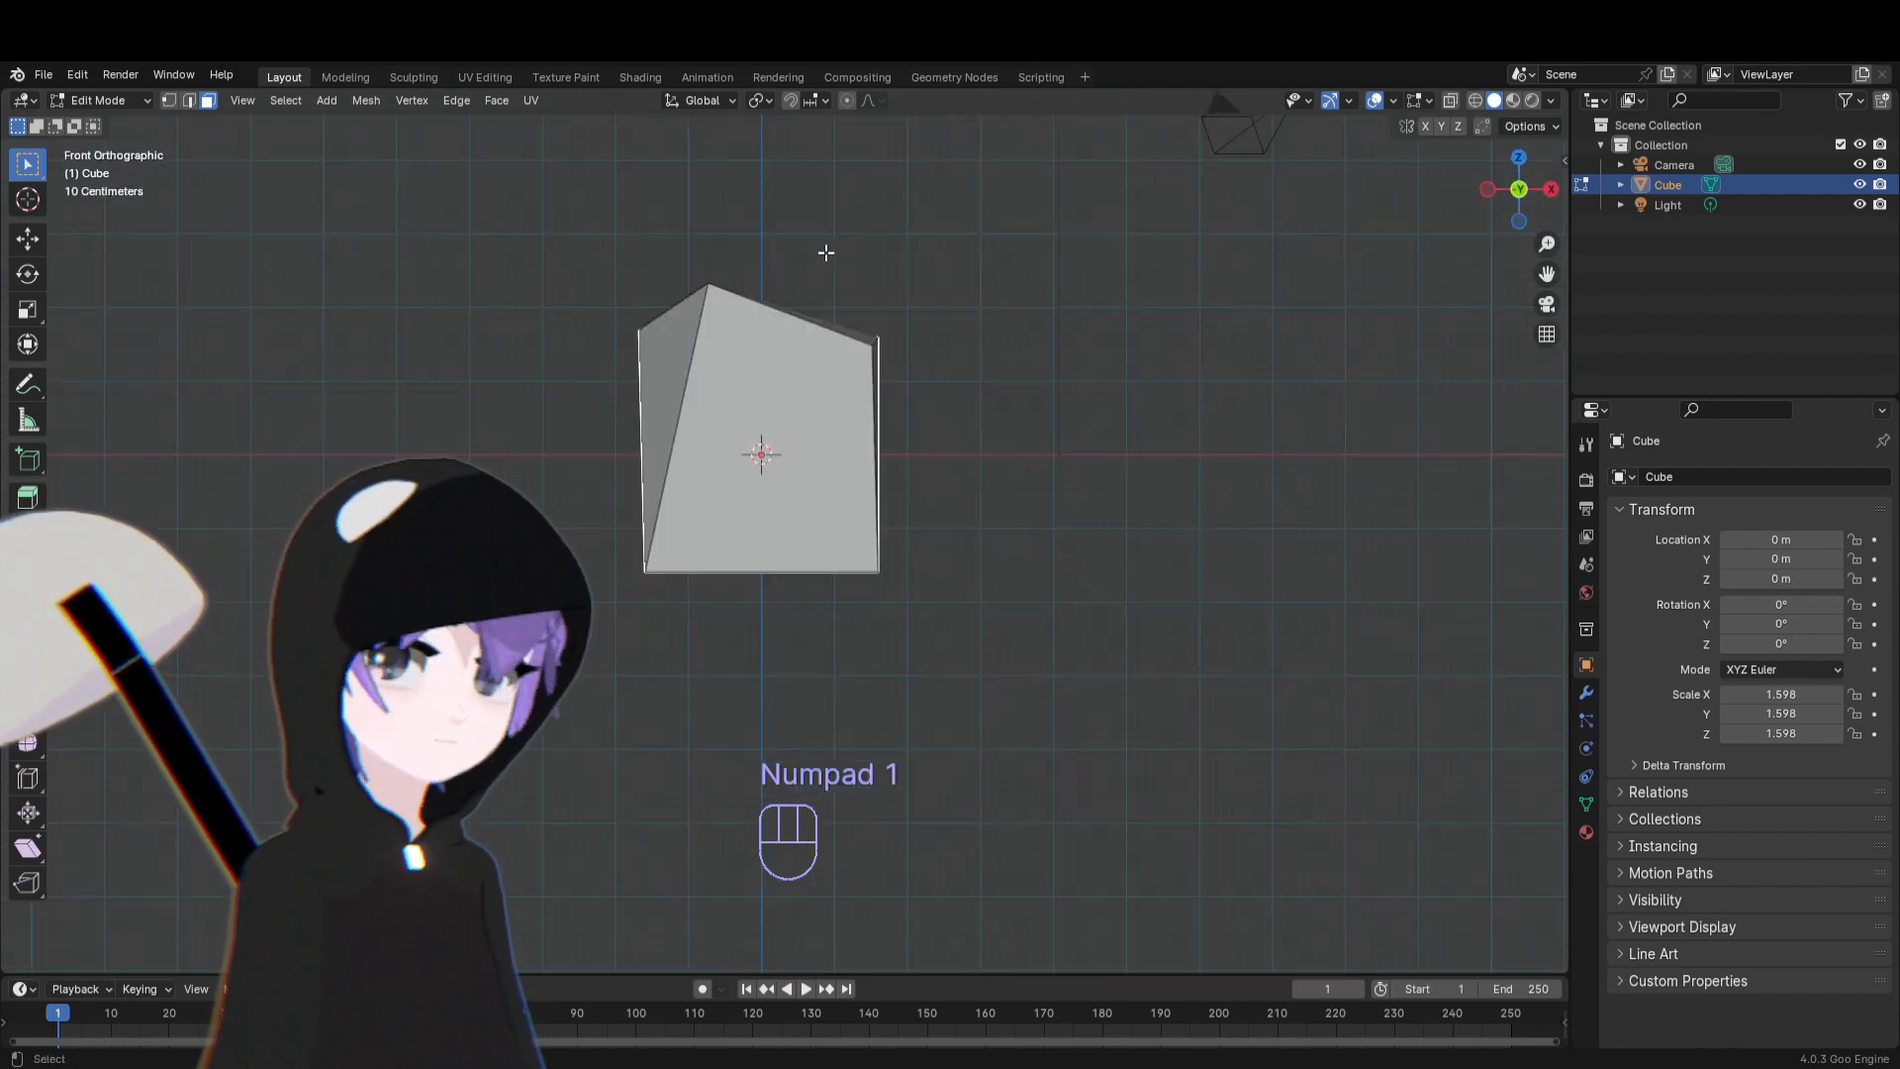
scroll(840, 198, "up", 1)
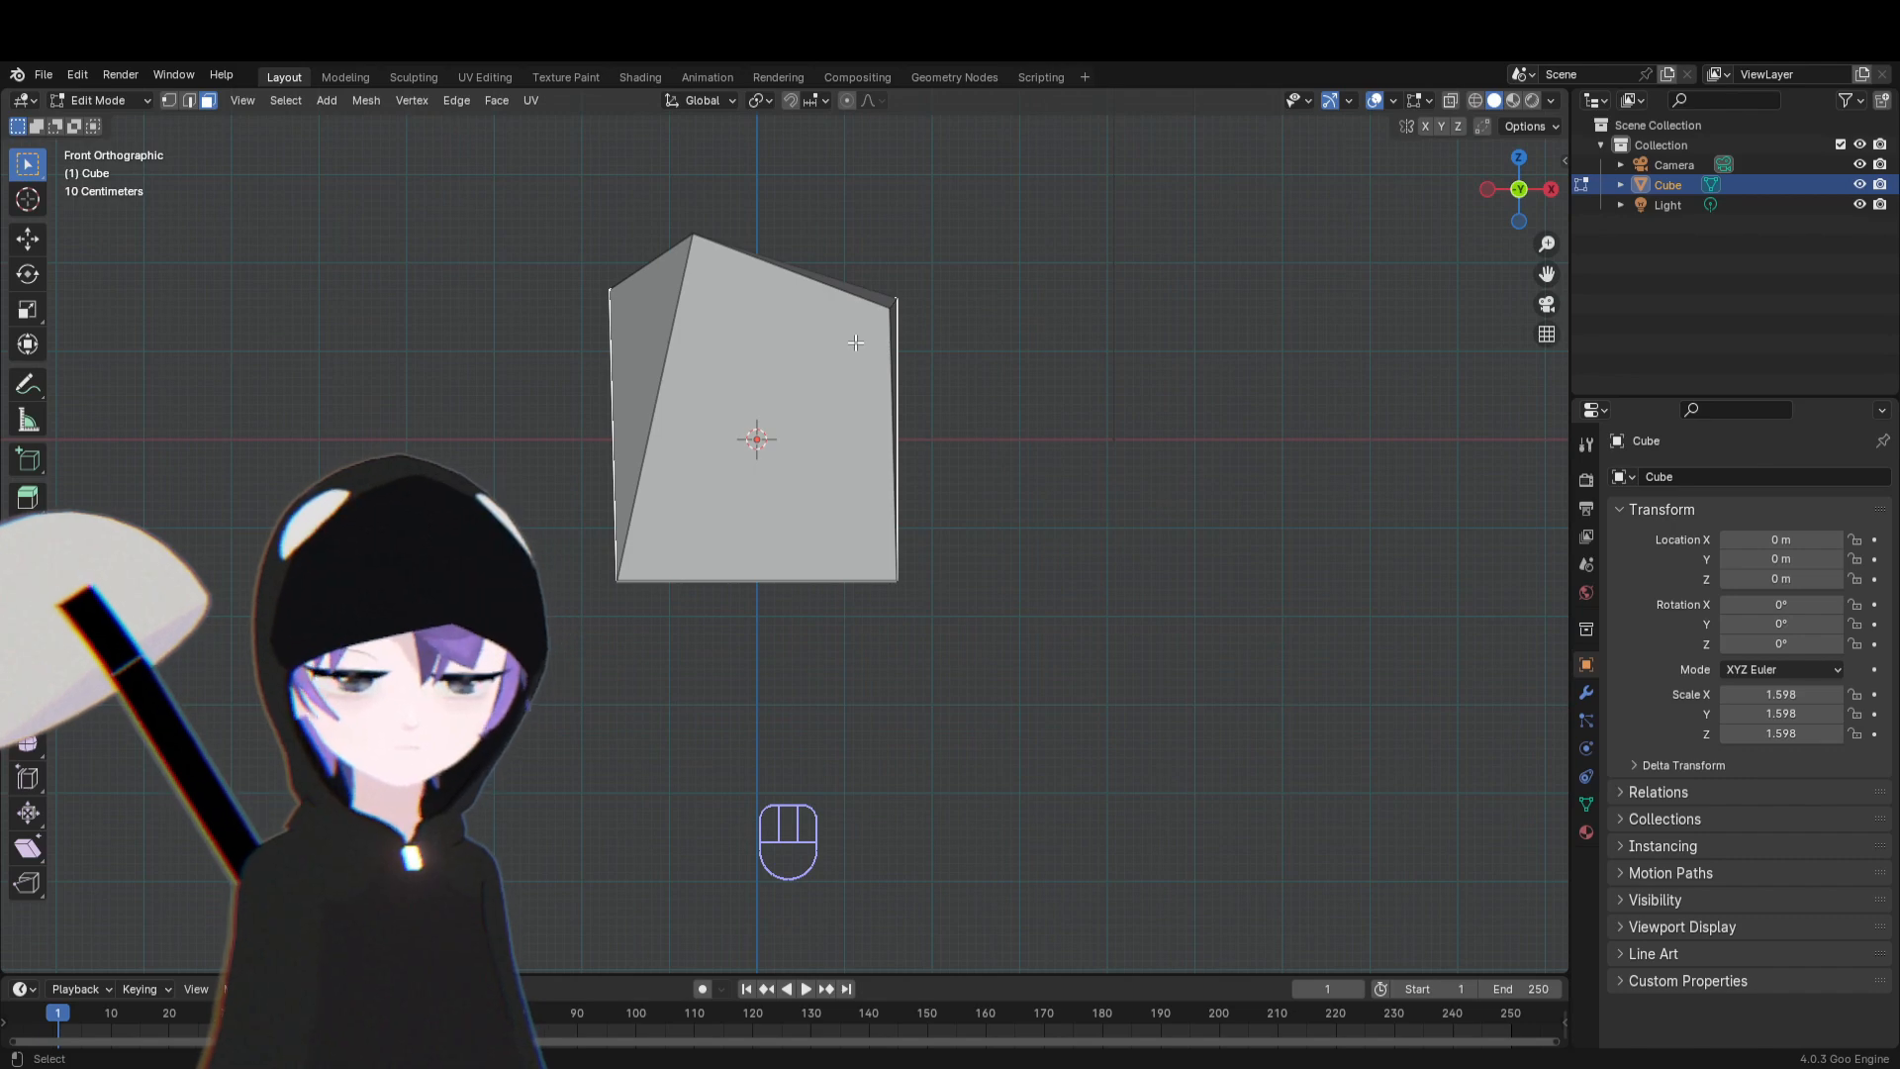
key("1")
scroll(952, 387, "down", 3)
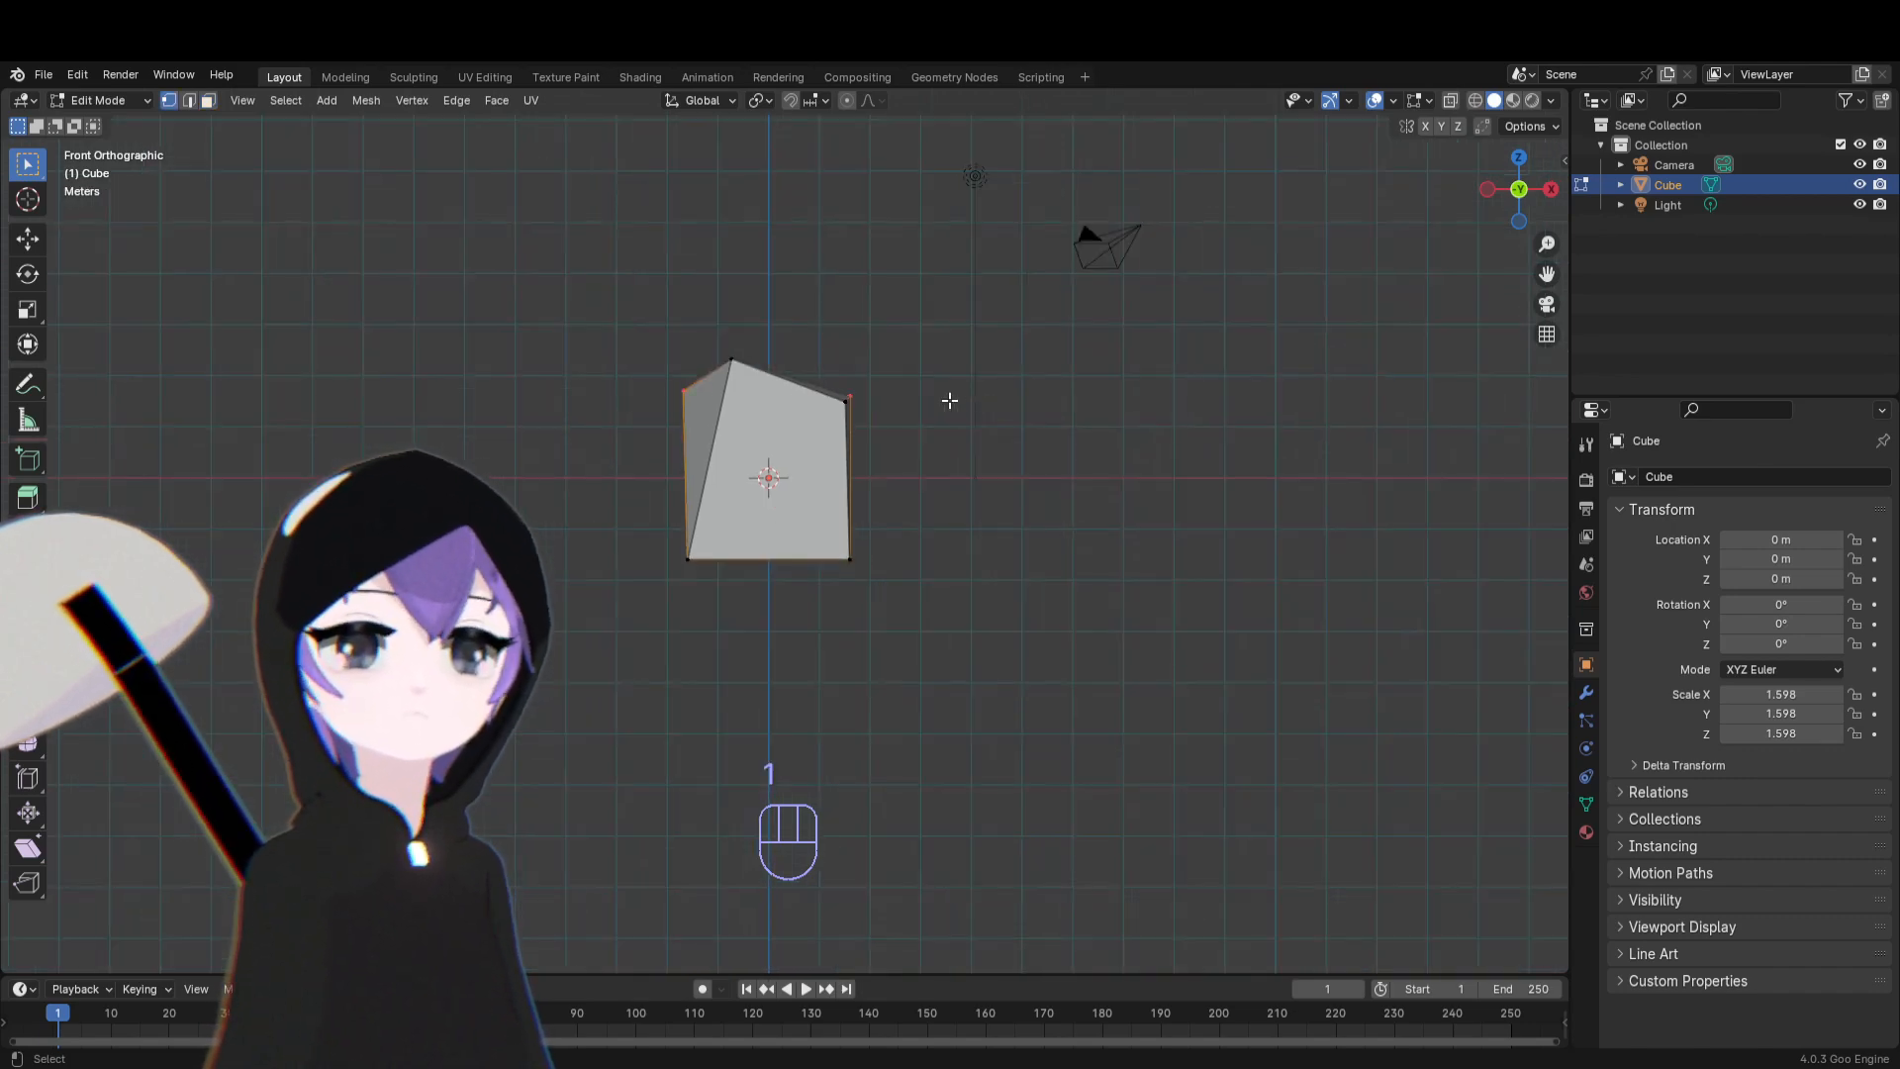
middle_click_drag(809, 469, 1099, 569)
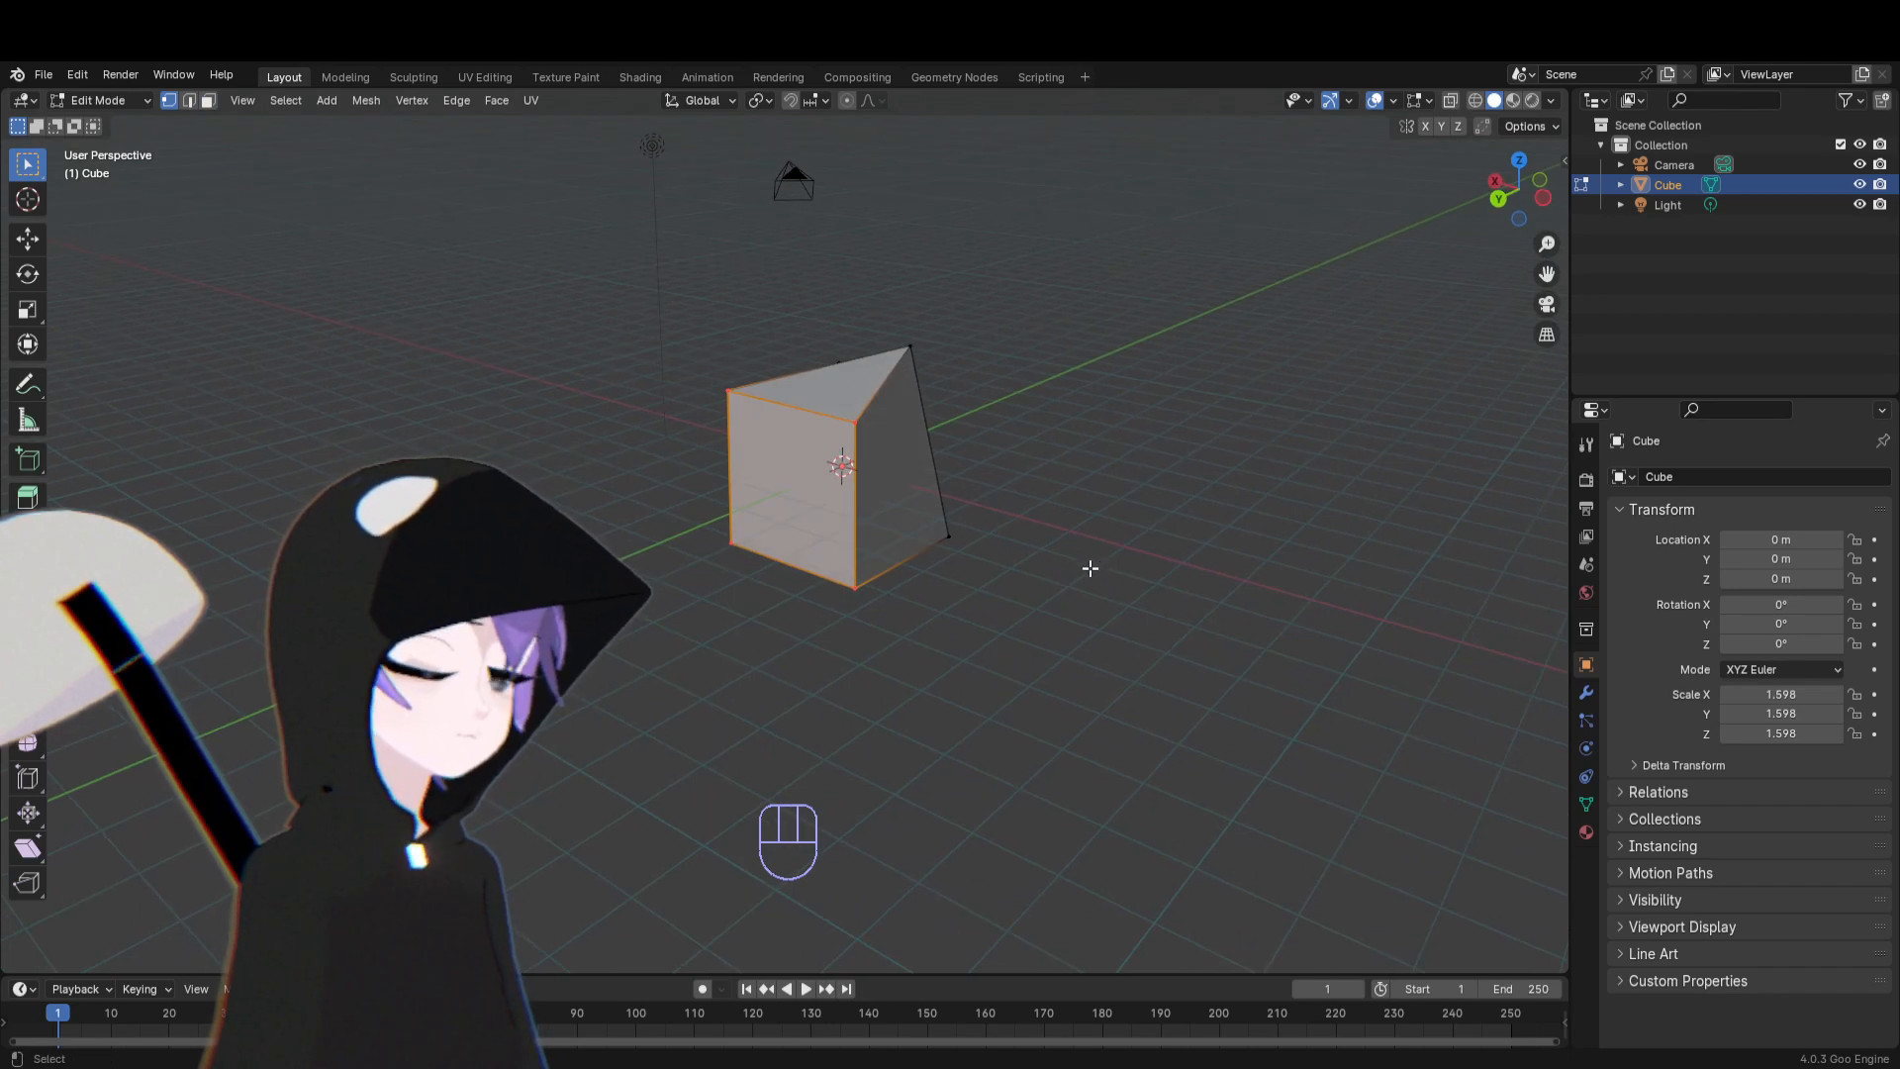
middle_click_drag(861, 522, 980, 469, "shift")
middle_click_drag(1000, 451, 1175, 433)
key("KP_1")
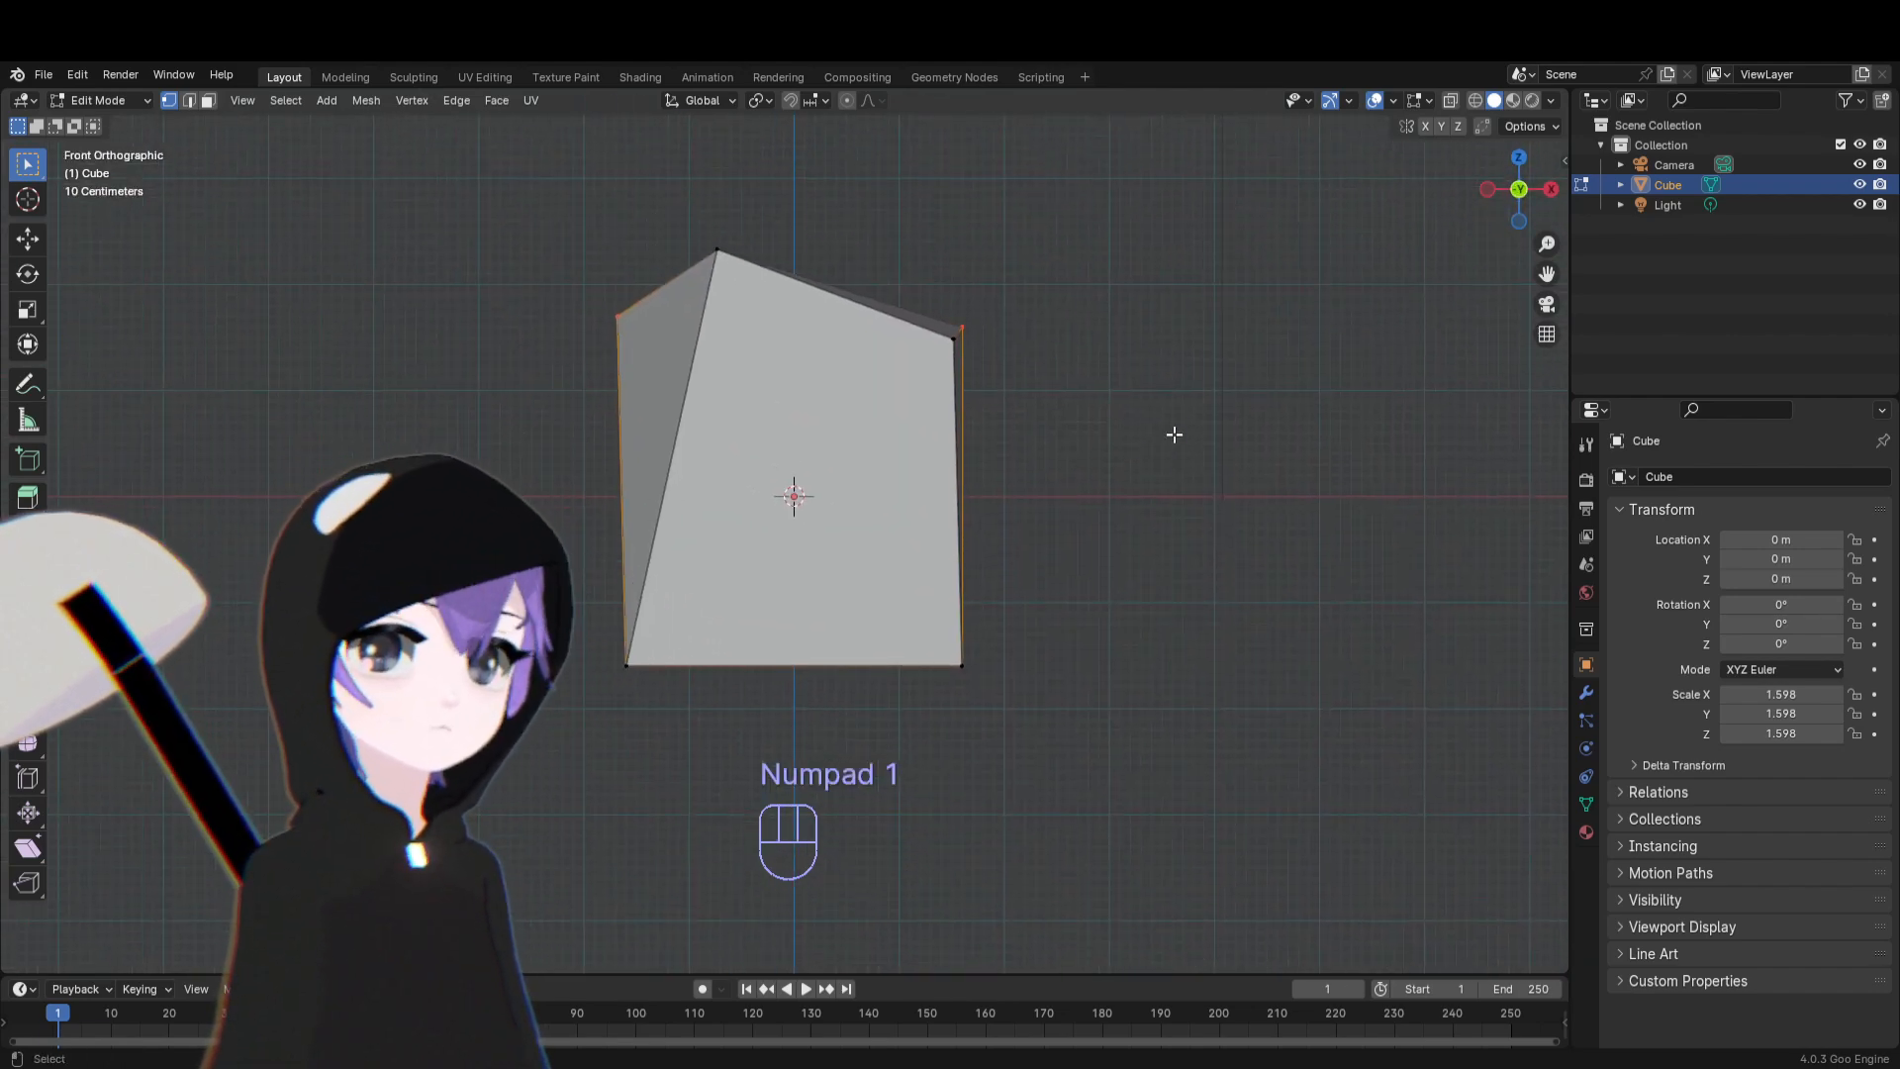
scroll(1174, 433, "up", 1)
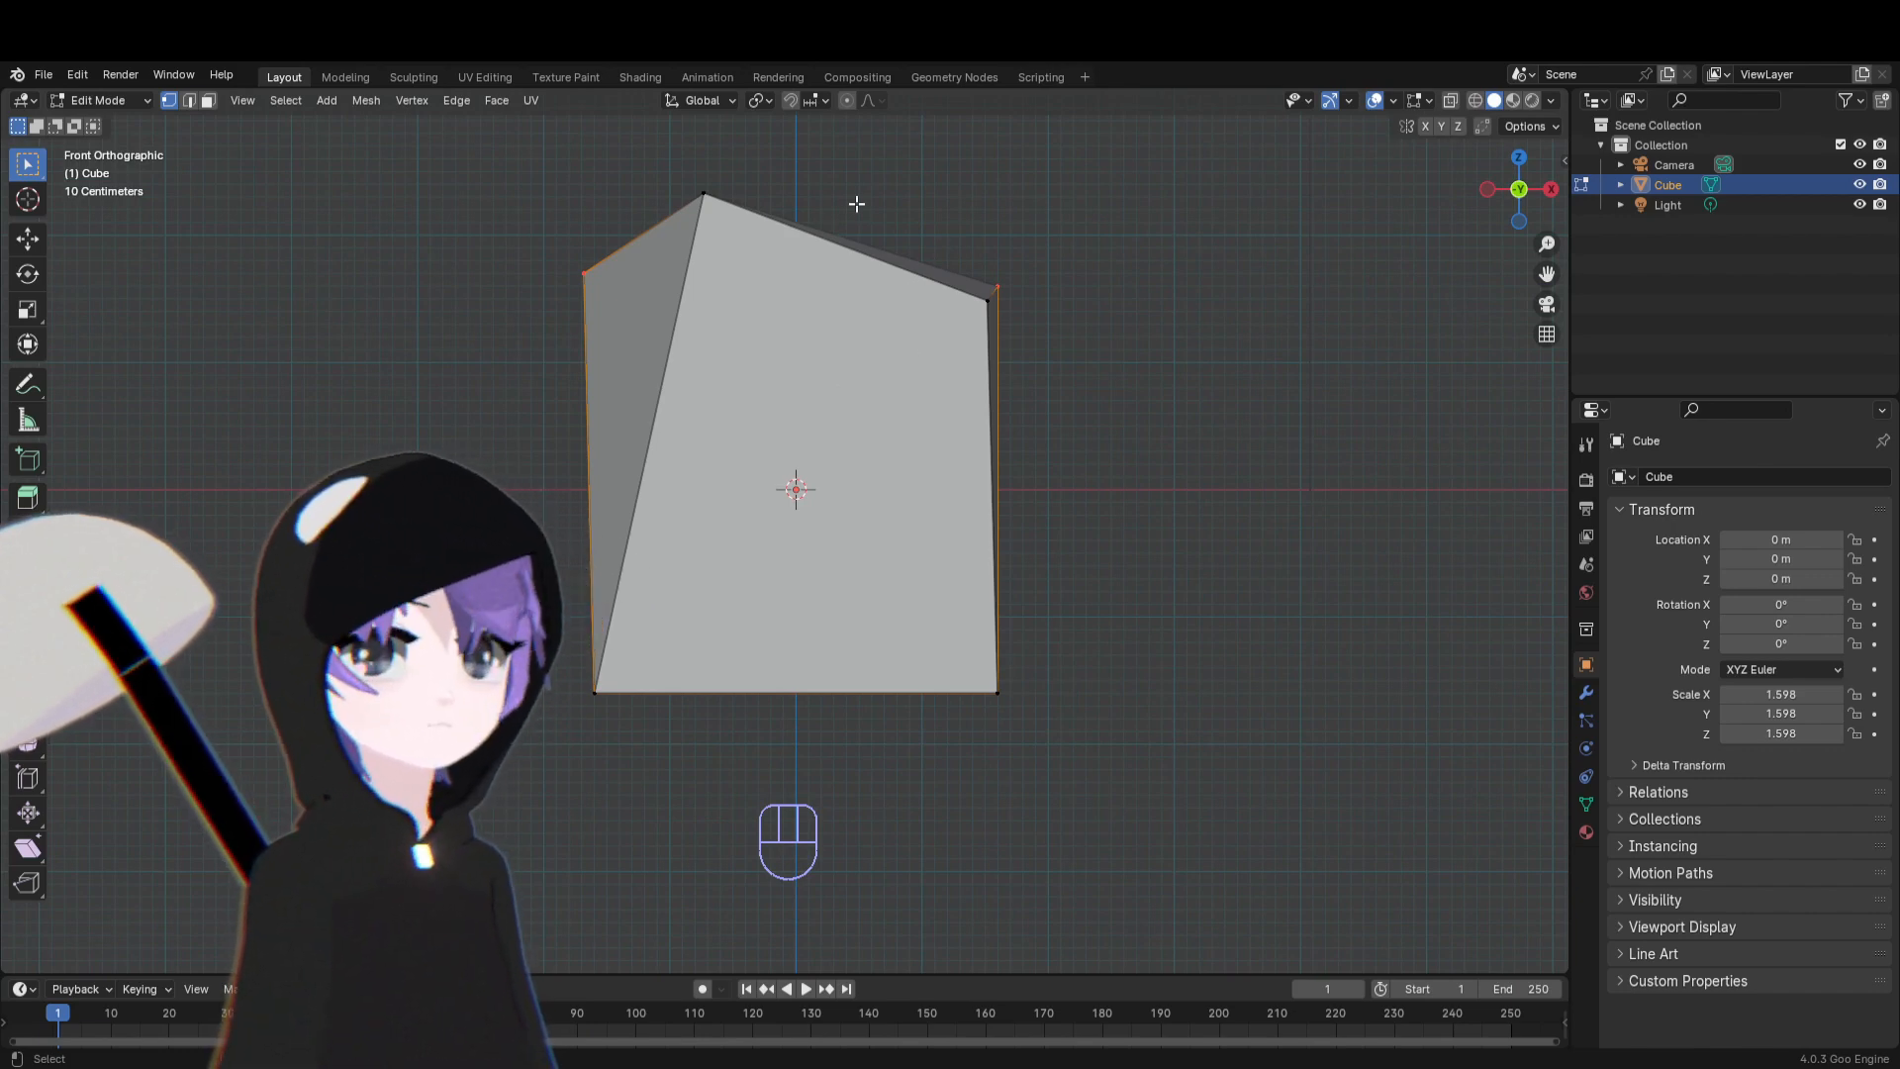
Lower the front face's peak vertex to near the back top edge's height and shift its other upper vertex slightly inward
left_click(709, 194)
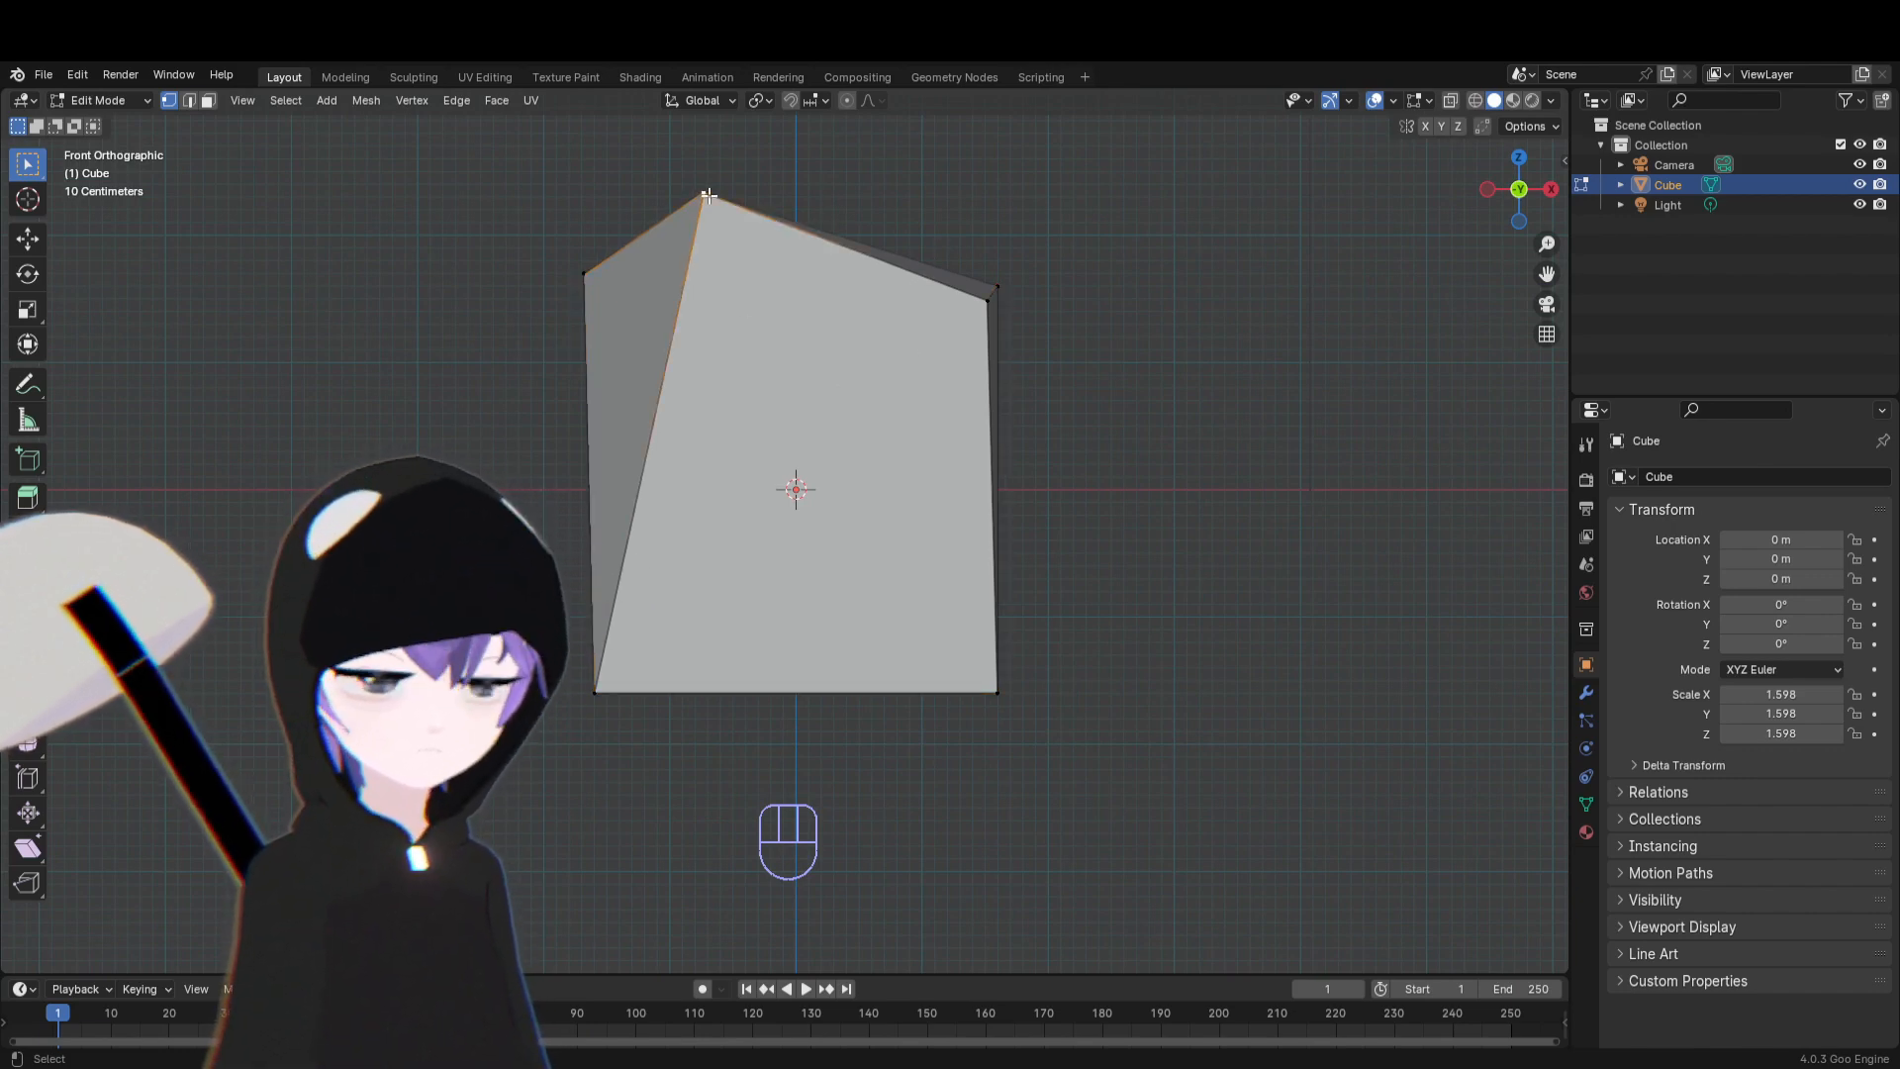
key("g")
left_click(711, 285)
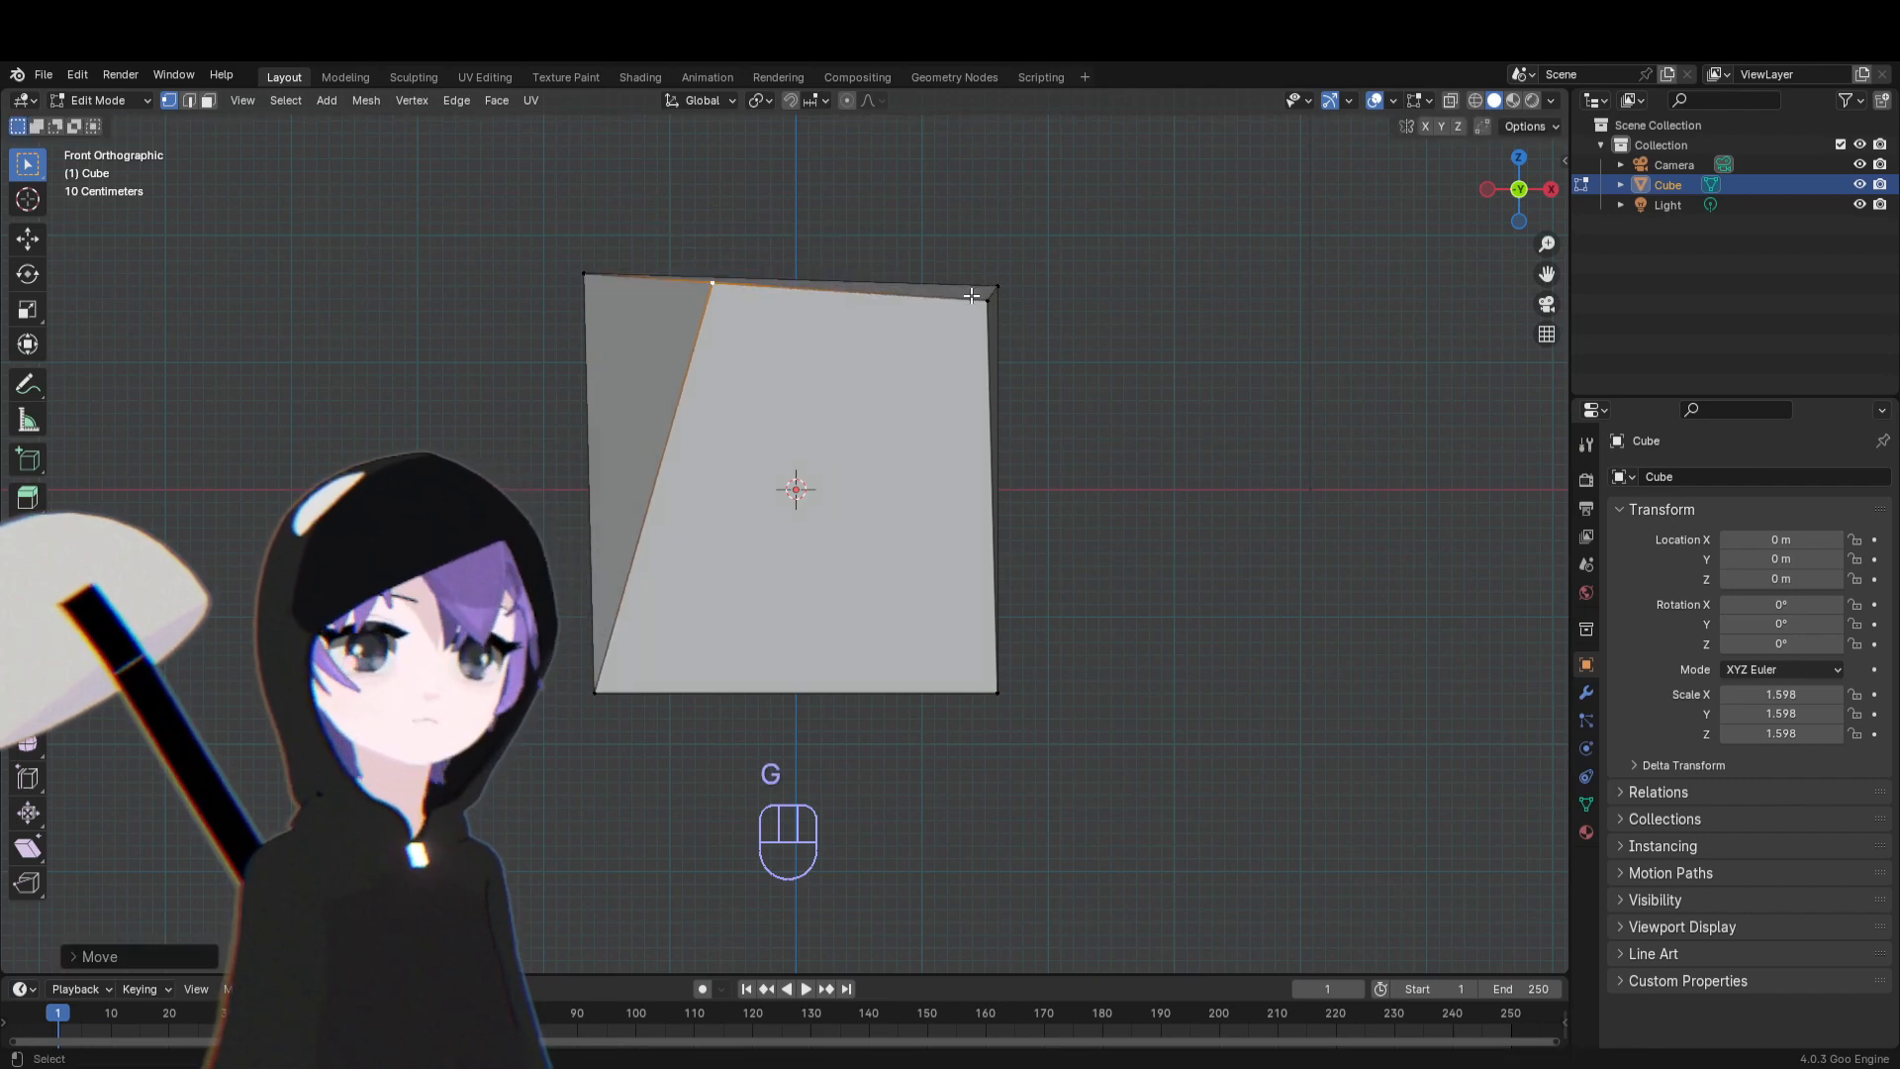
left_click(985, 303)
key("g")
key("g")
left_click(1042, 674)
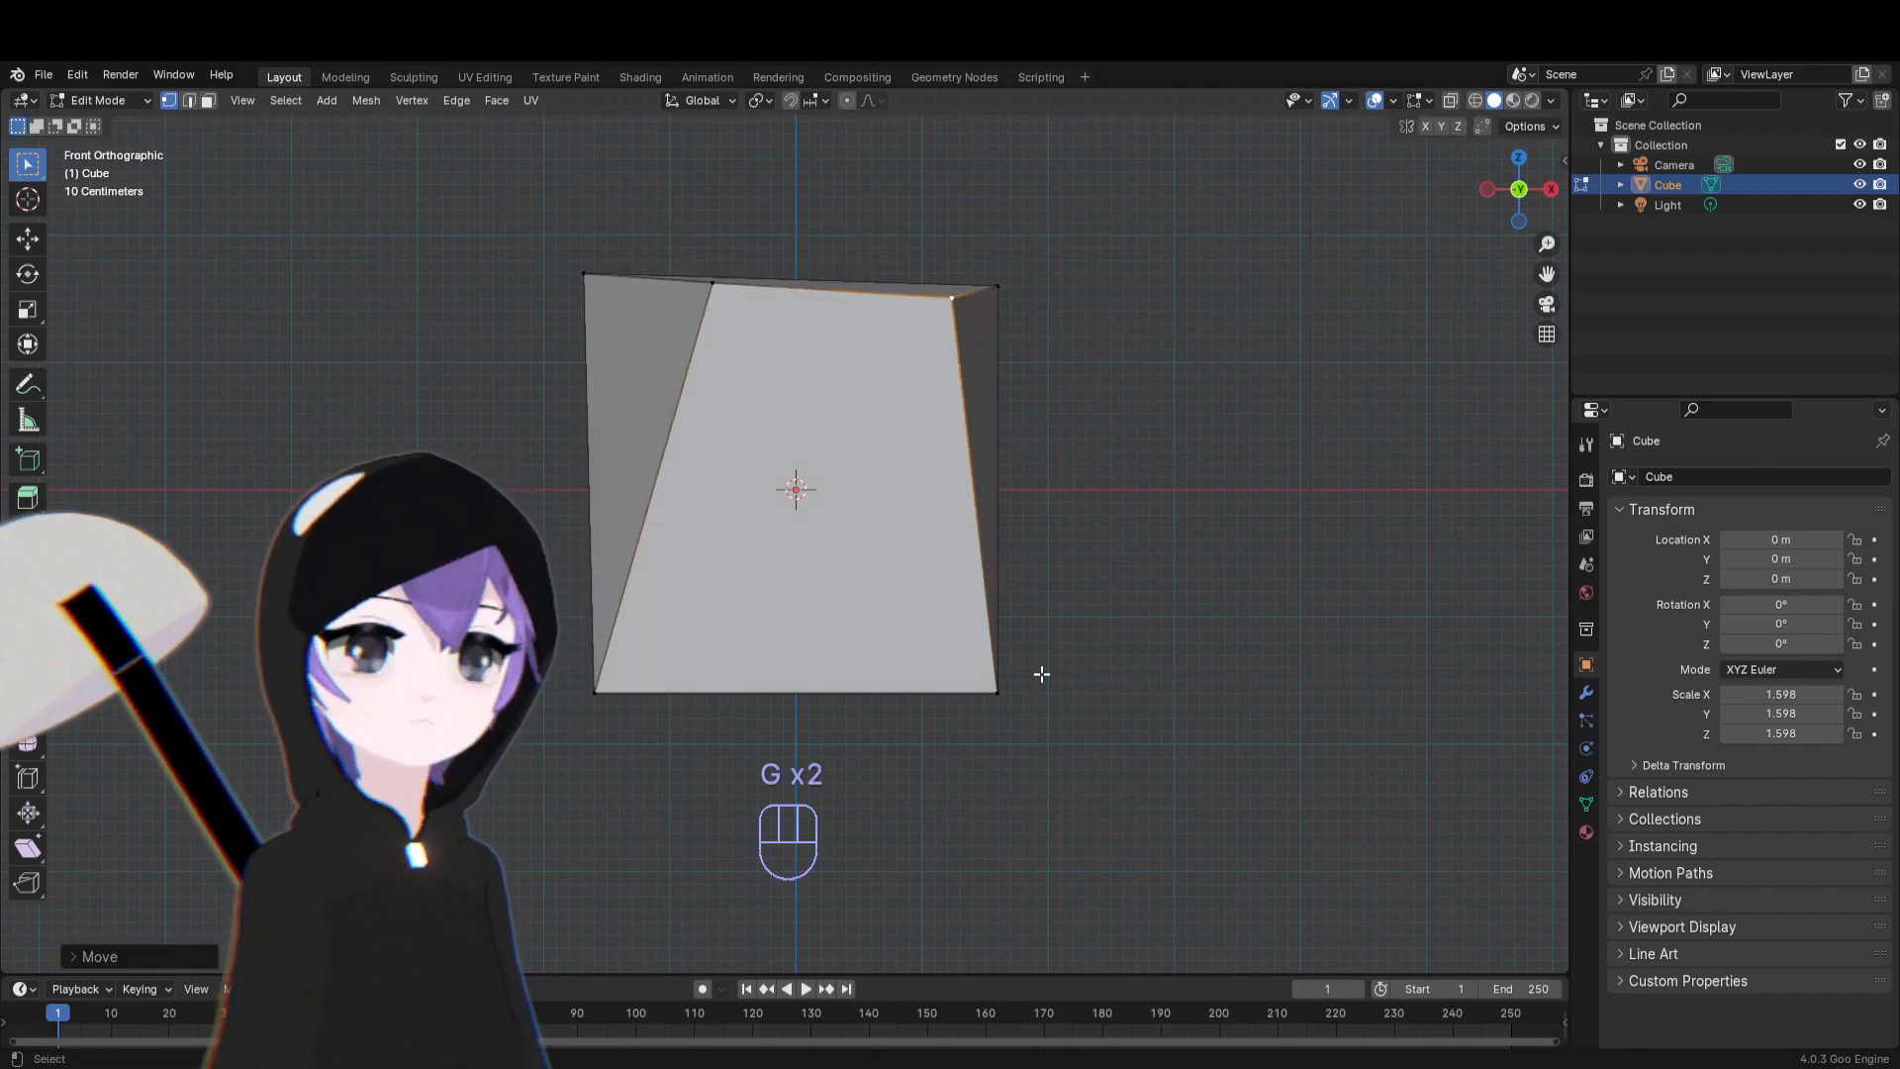
Move the front face's two lower corner vertices inward and up, one after the other
left_click(991, 698)
key("g")
left_click(591, 692)
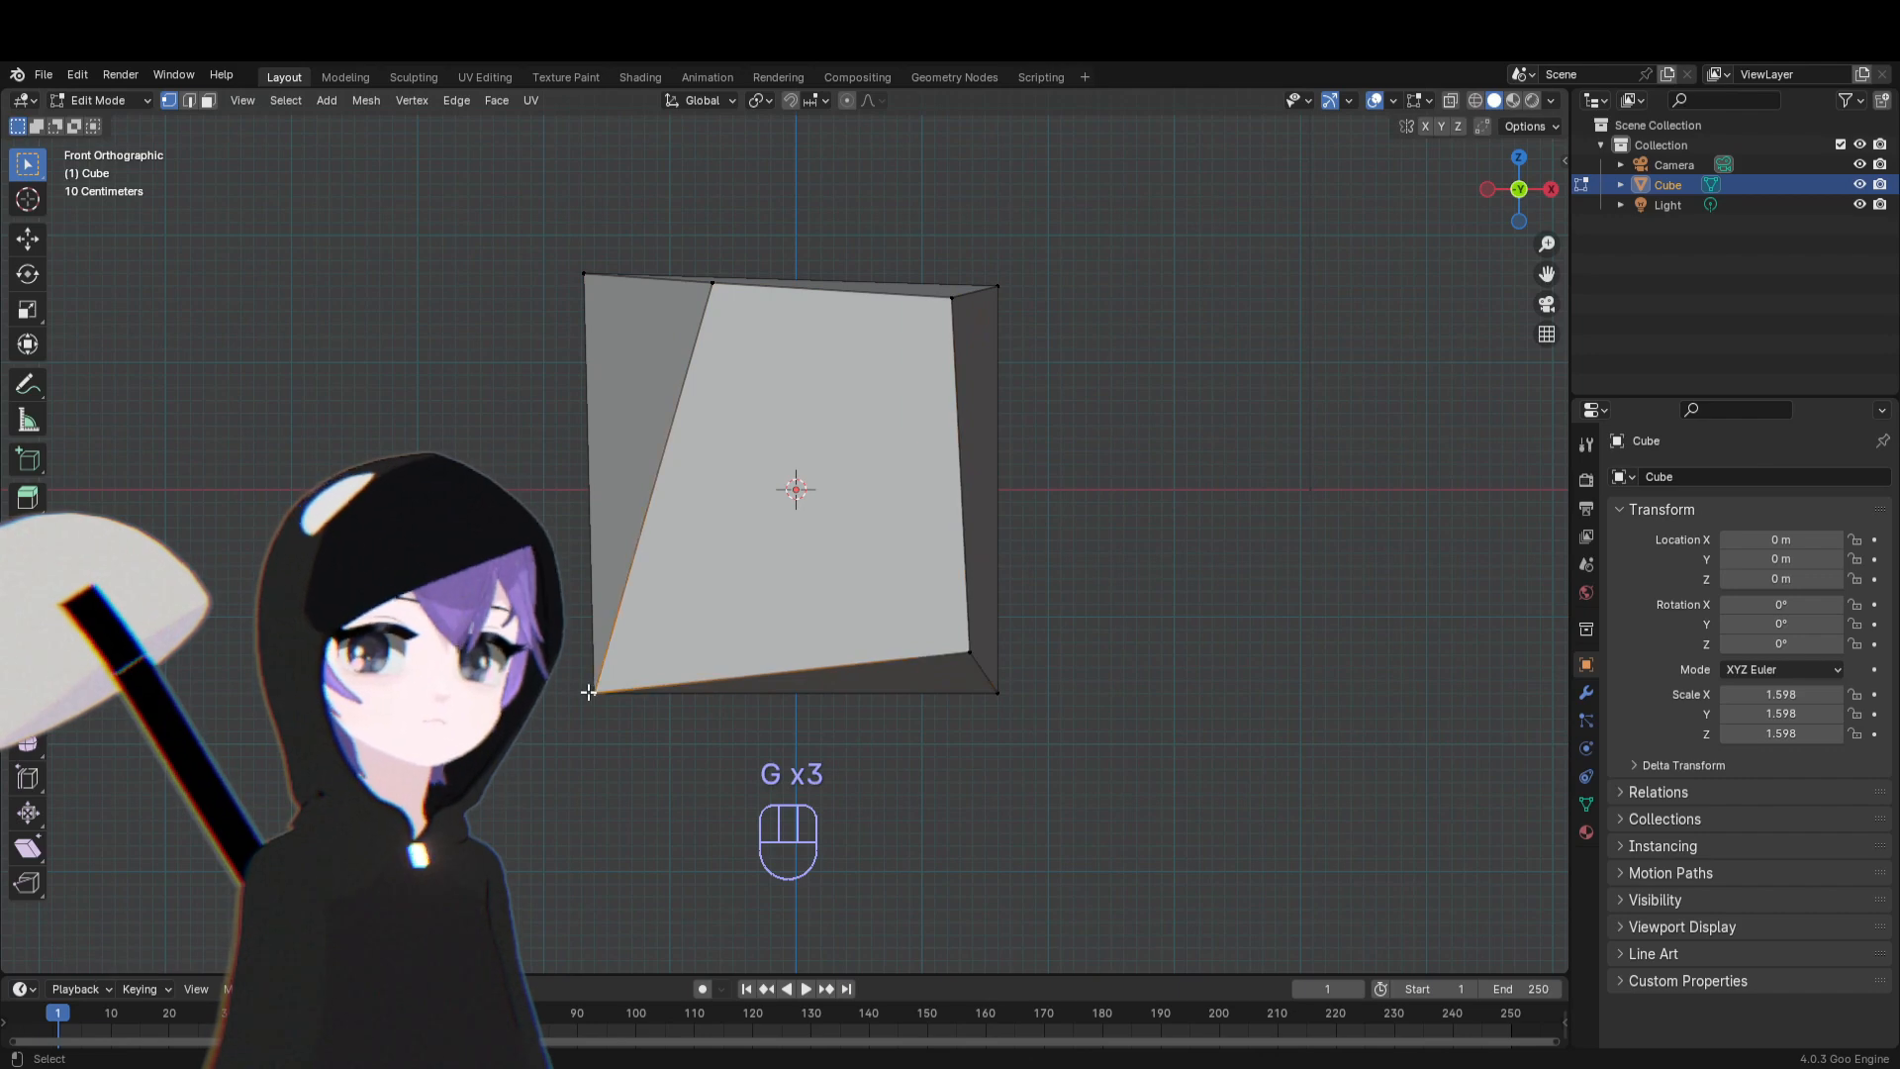
key("g")
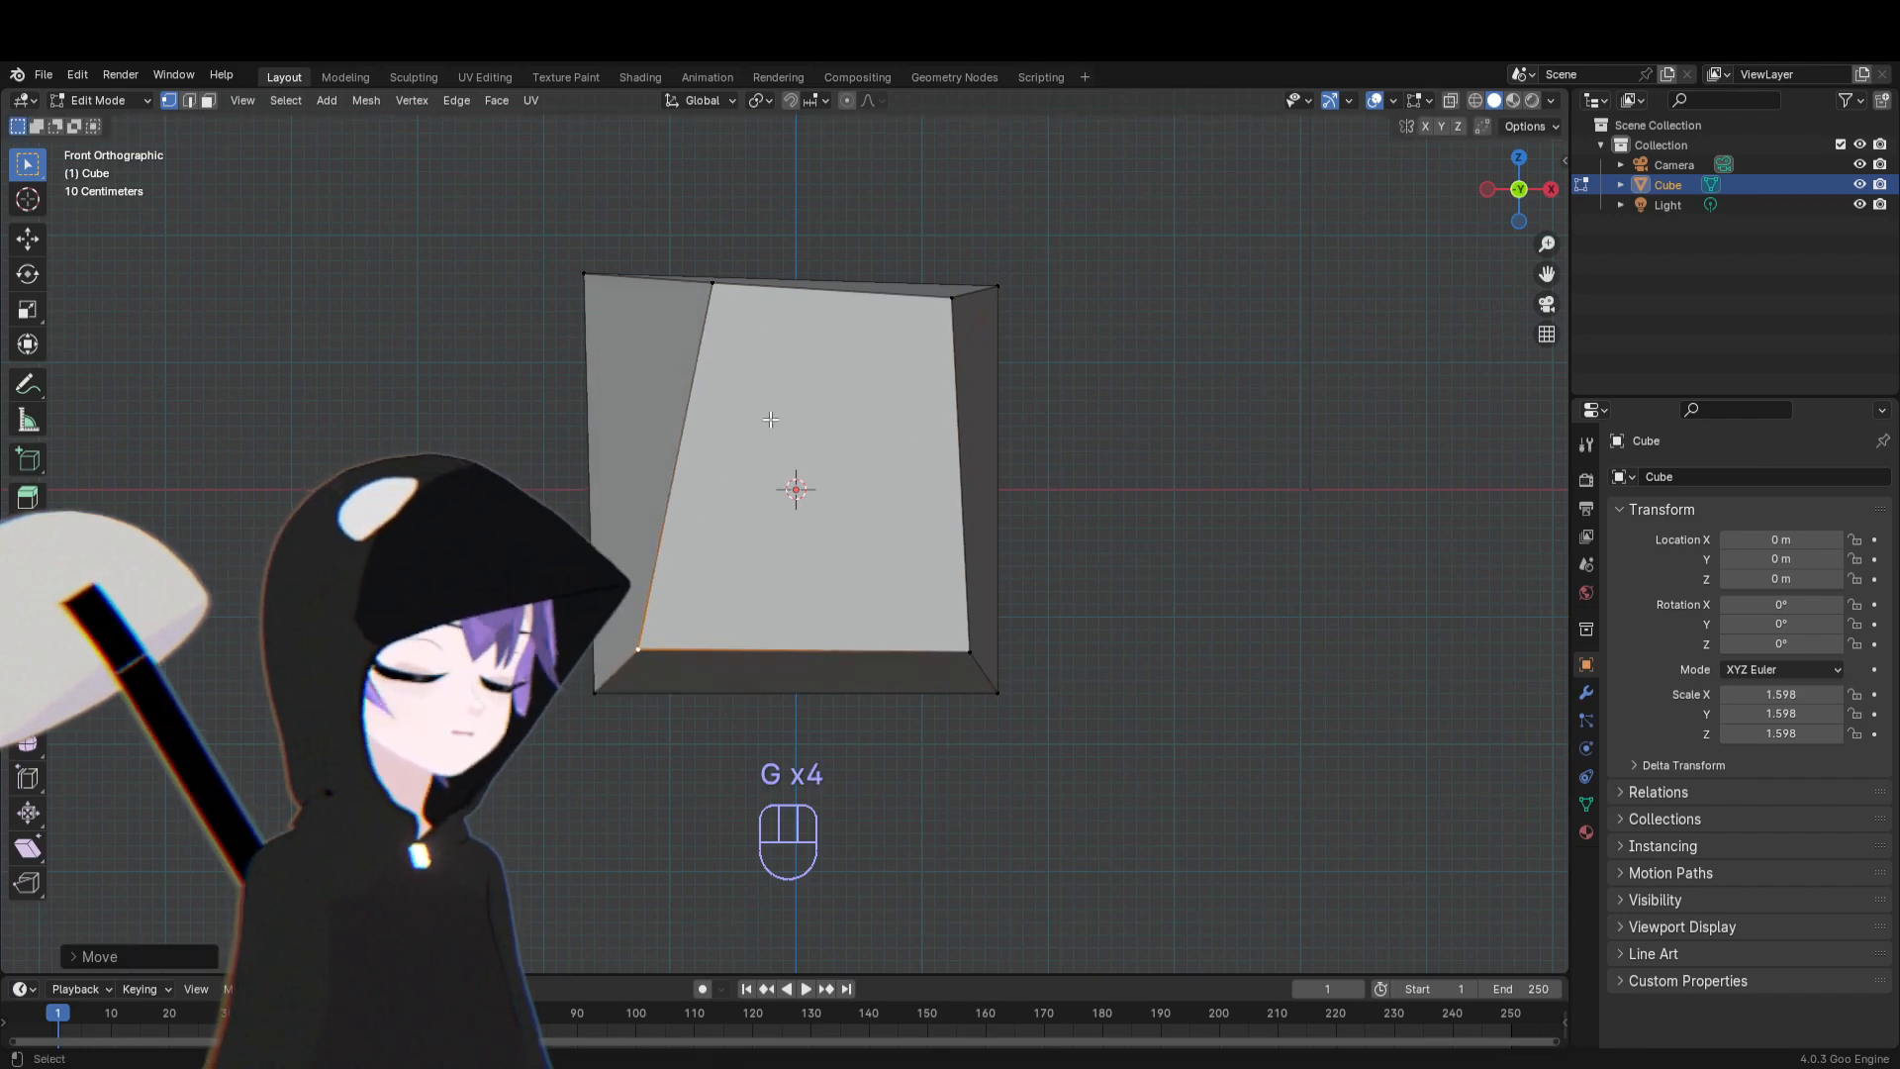
Switch to face selection and select the cube's side face on the negative X side
middle_click_drag(776, 464, 1103, 447, "shift")
key("3")
scroll(804, 426, "down", 2)
left_click(963, 560)
key("KP_1")
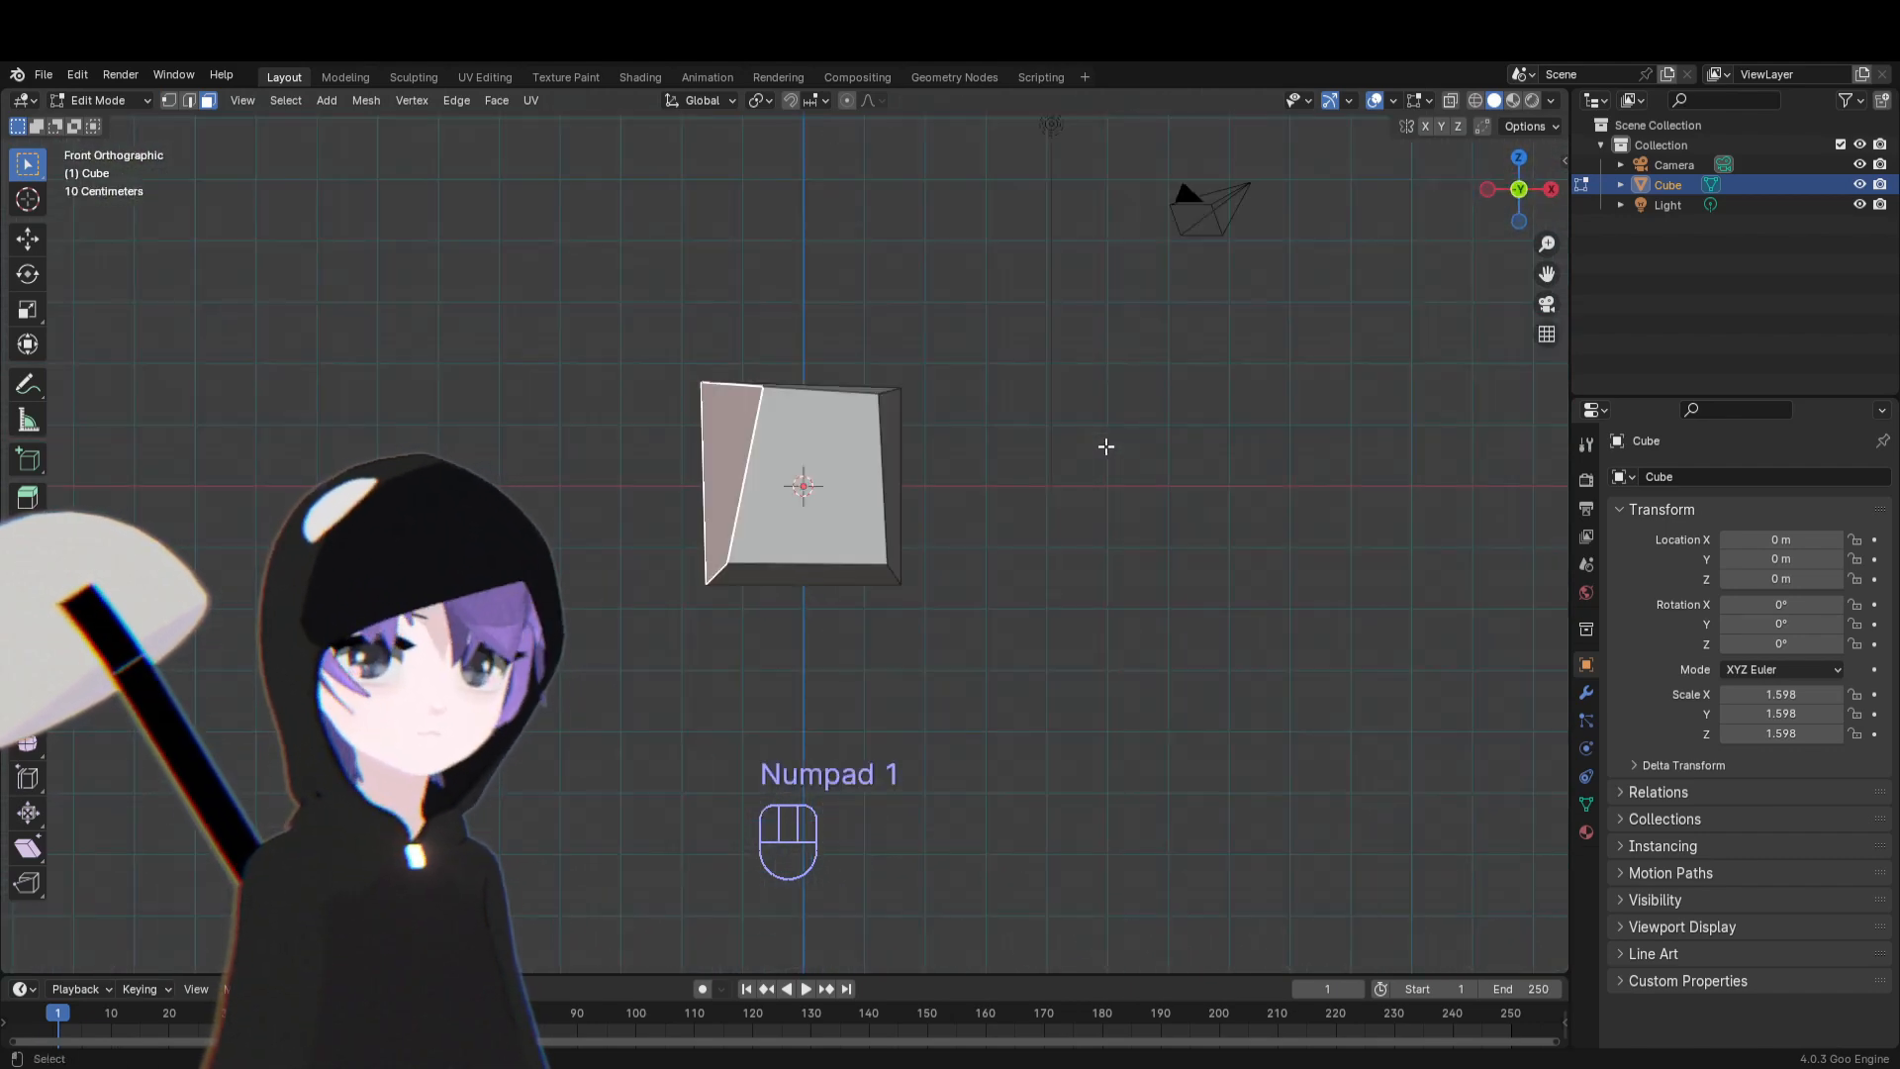
scroll(1080, 452, "up", 1)
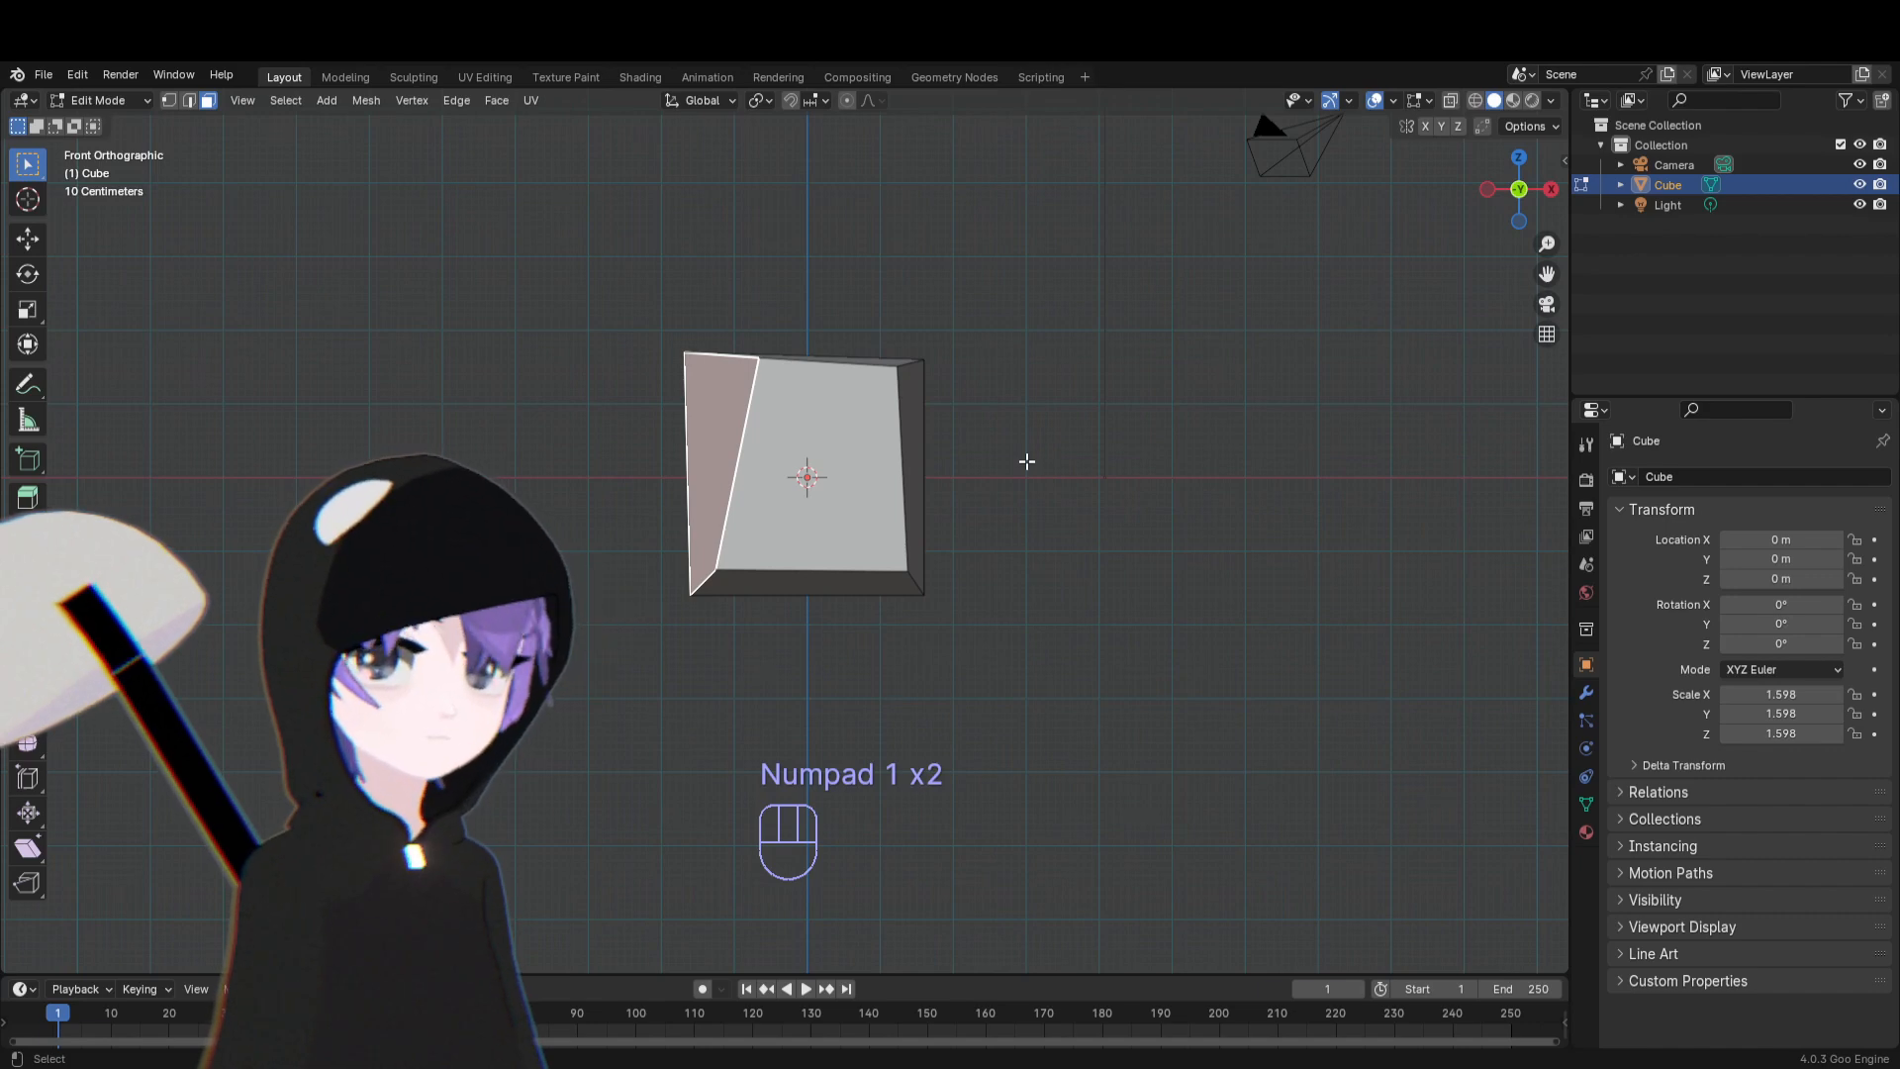
middle_click_drag(950, 466, 1118, 409)
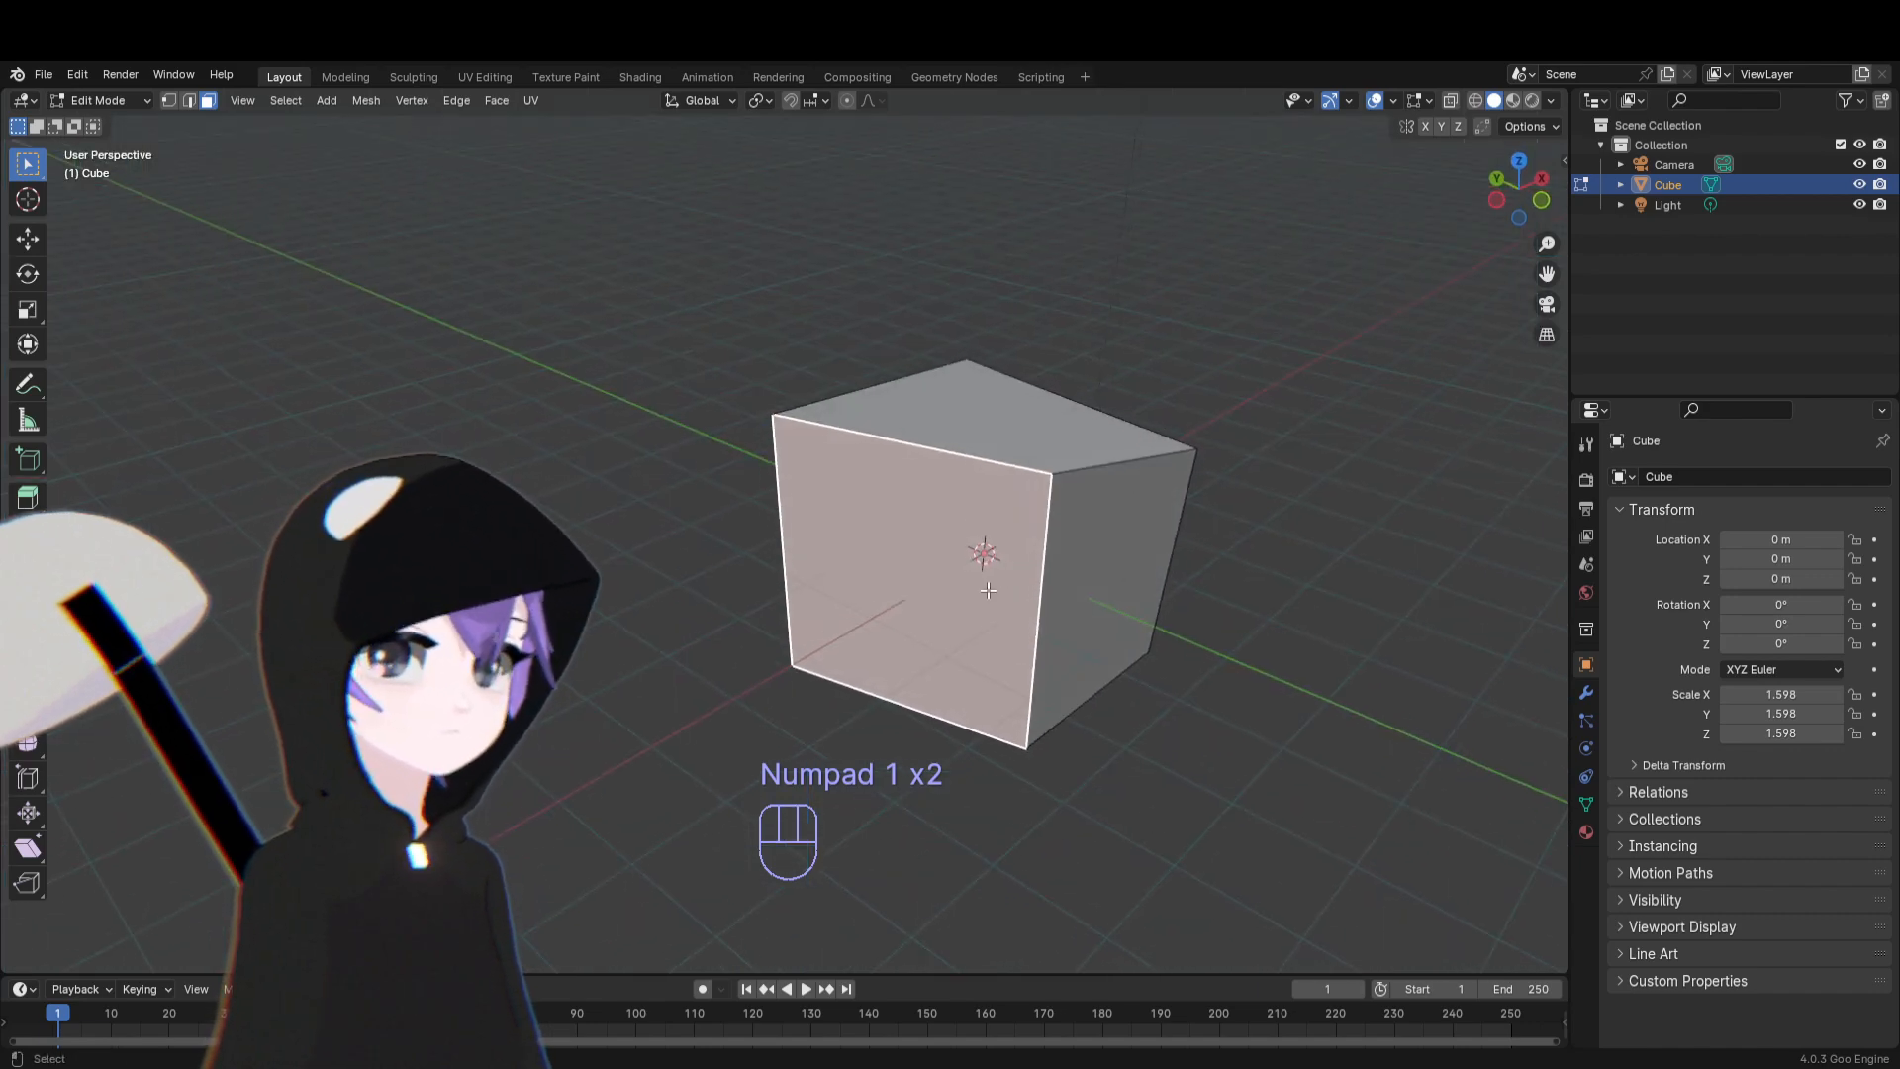
Try to move the cube's side face on the positive Y side freely
key("KP_1")
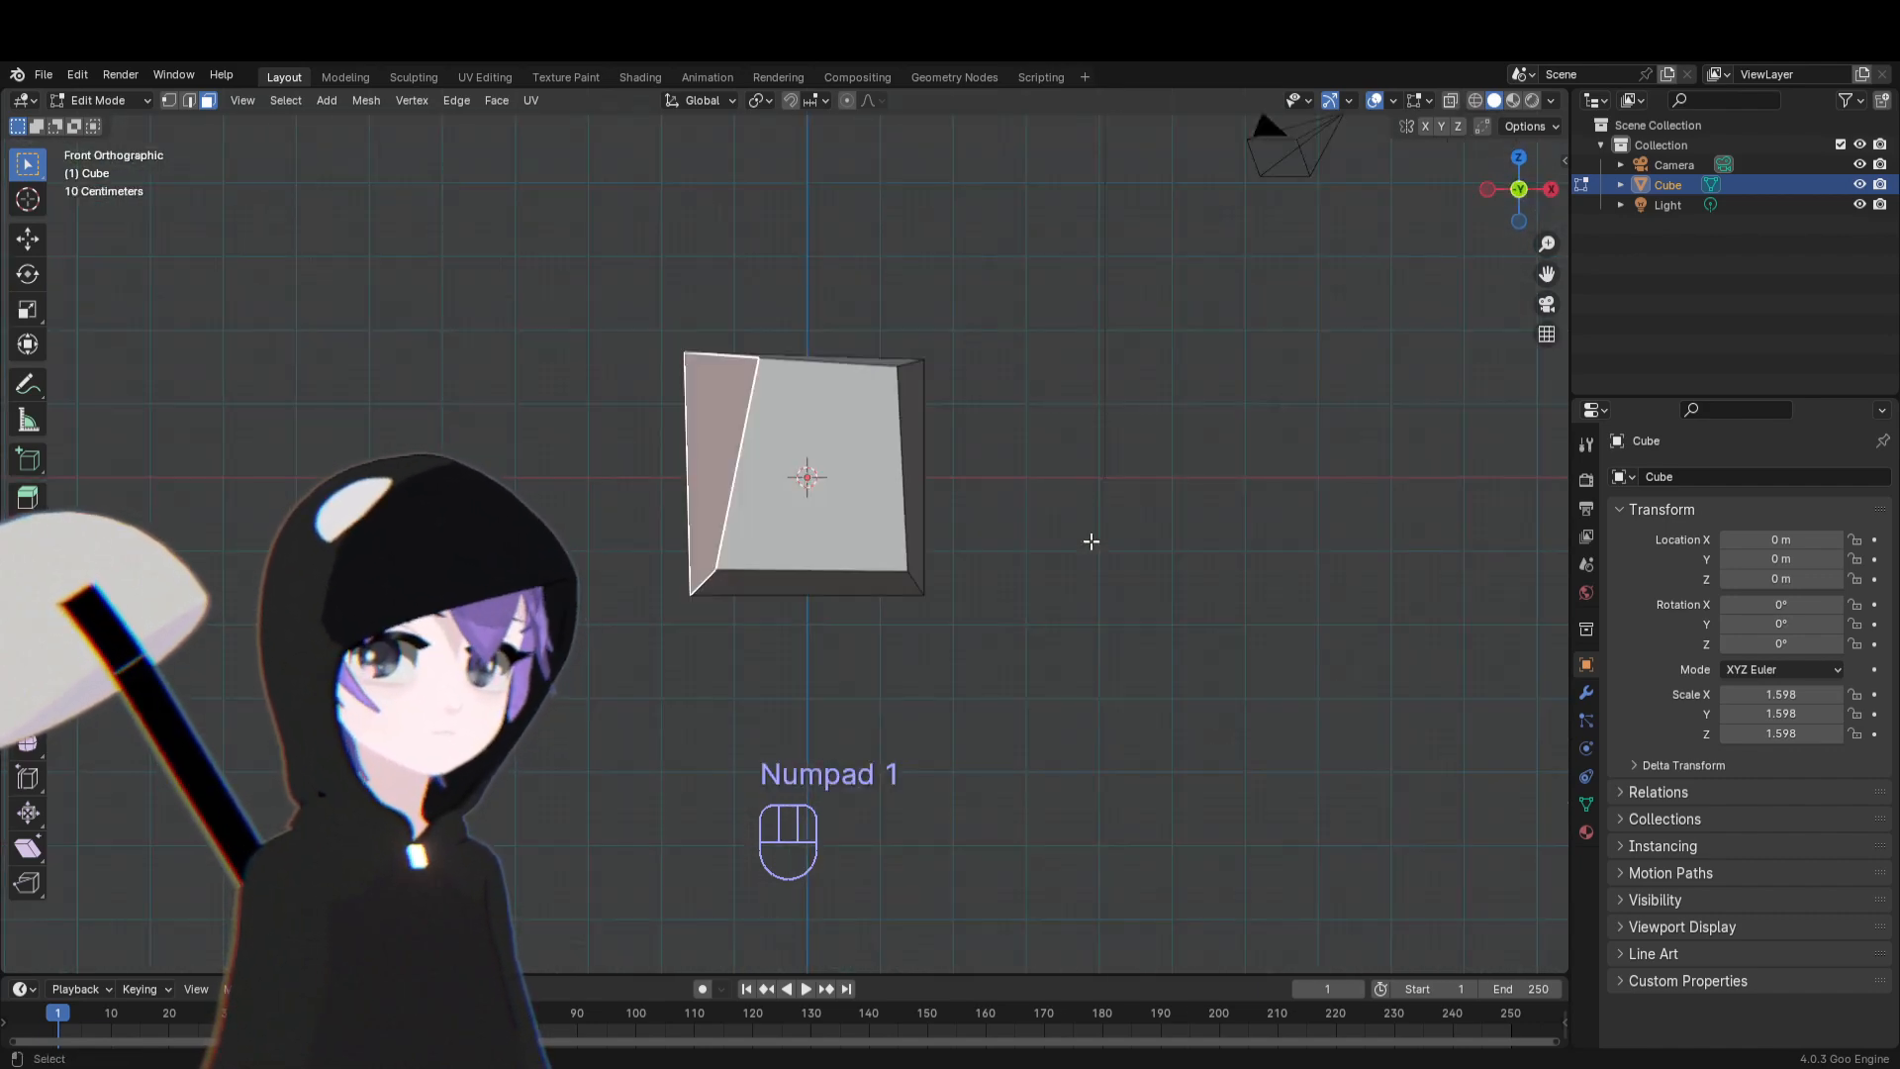
middle_click_drag(1035, 297, 1015, 533)
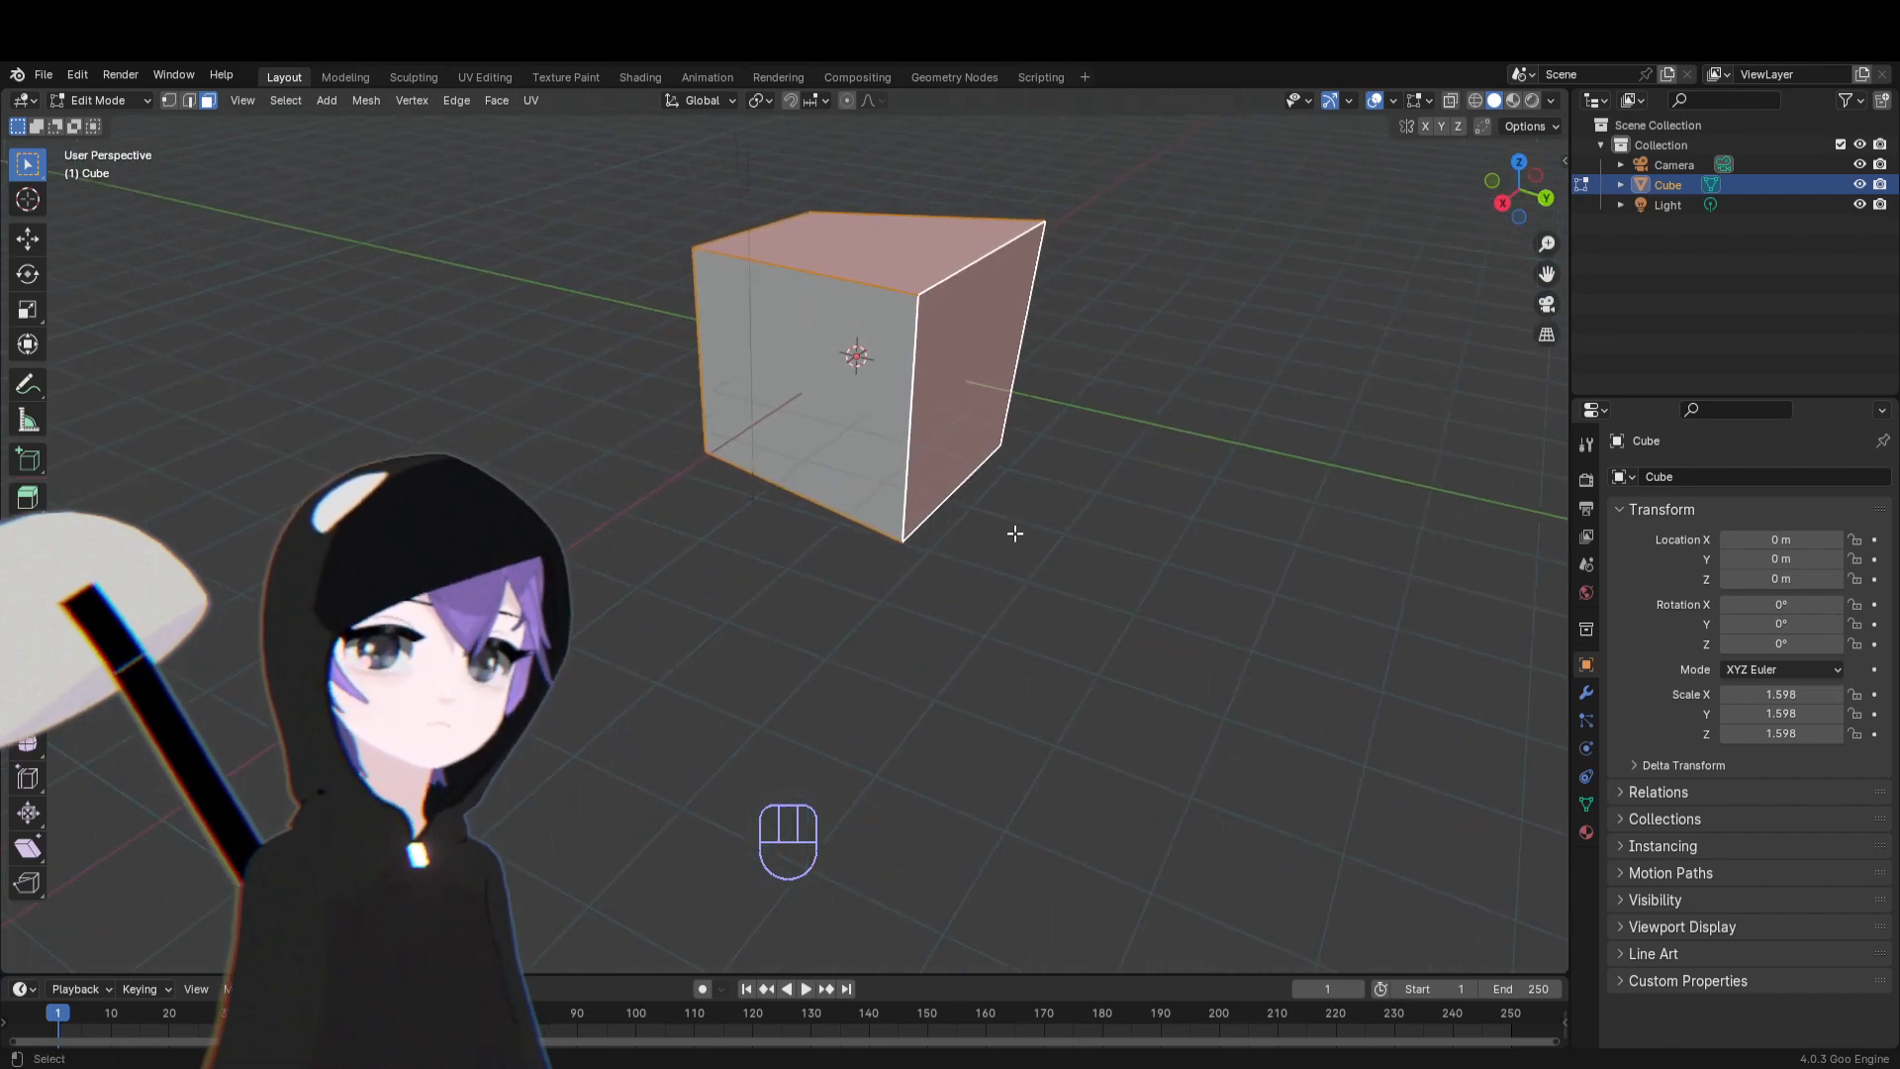
left_click(1038, 510)
left_click(952, 394)
key("g")
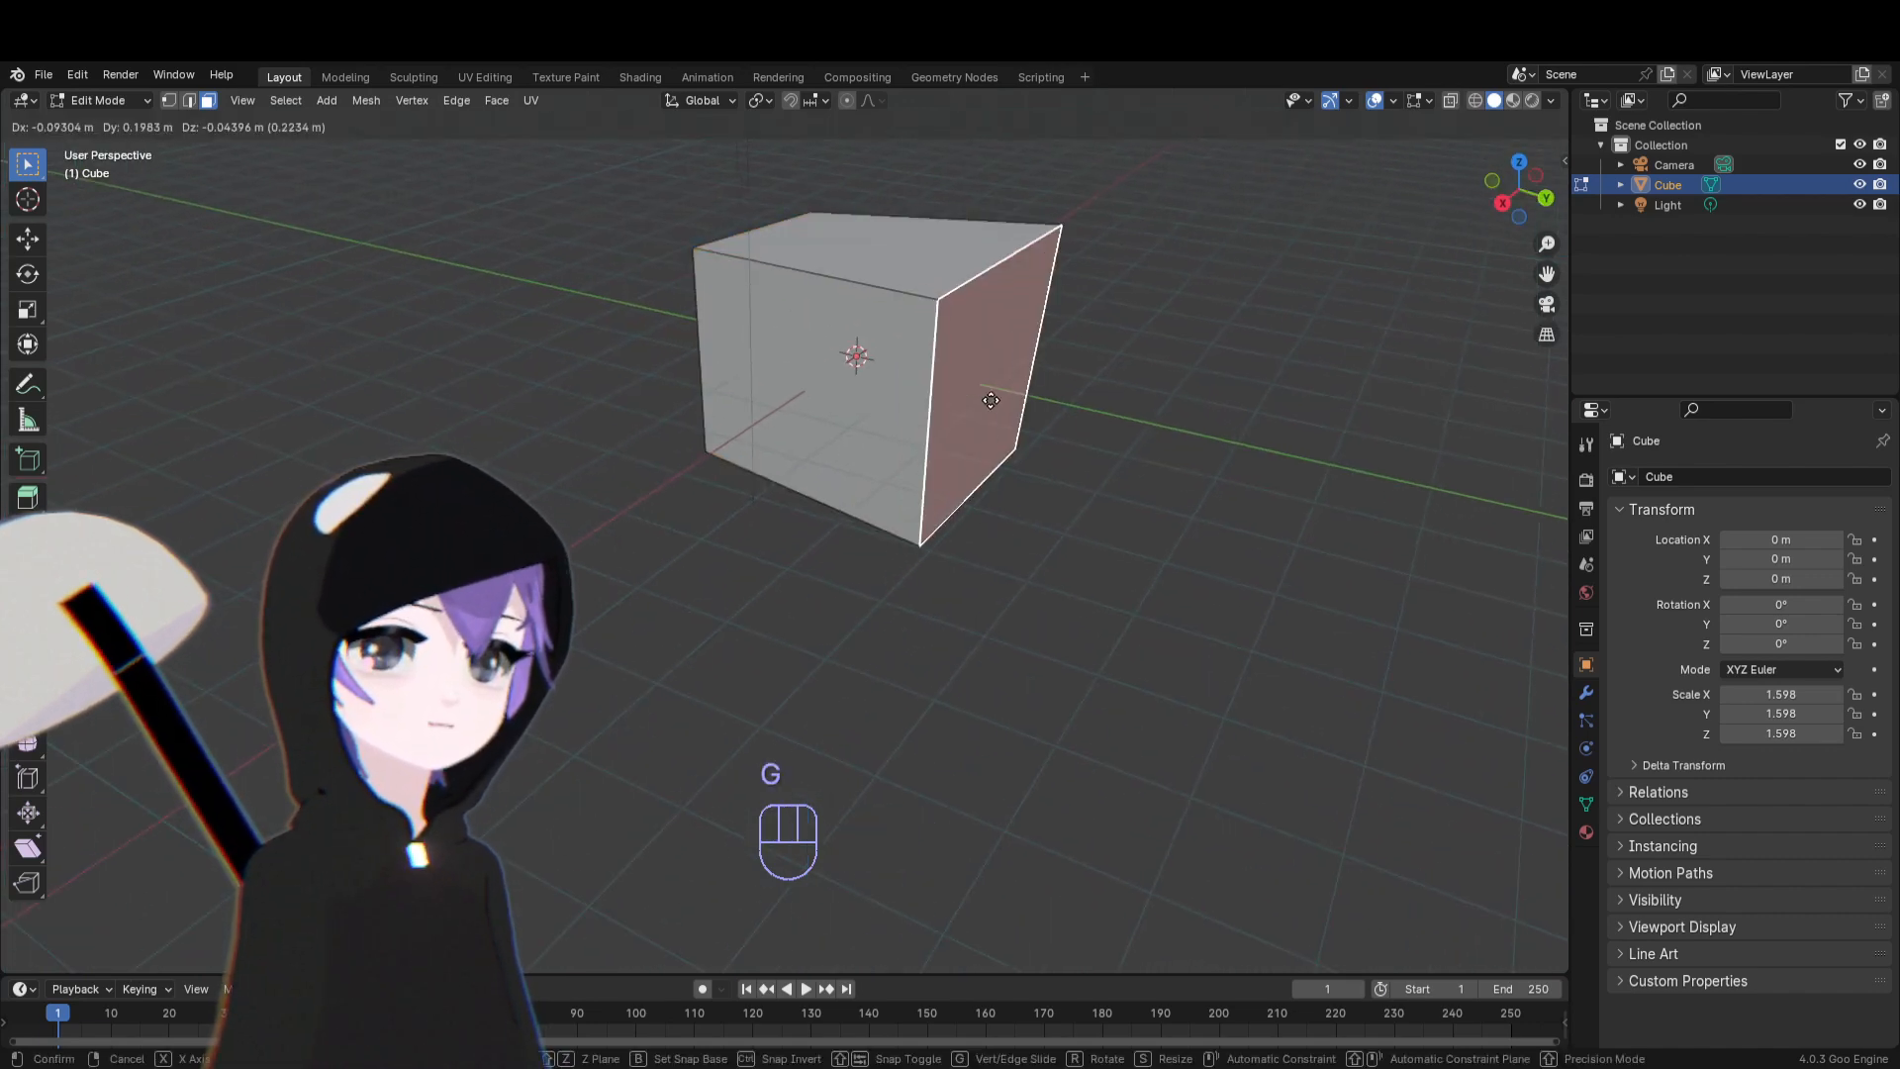
right_click(896, 398)
Select the cube's top, front and positive X side faces individually, ending with the front face
middle_click_drag(839, 457, 865, 387, "shift")
left_click(827, 382)
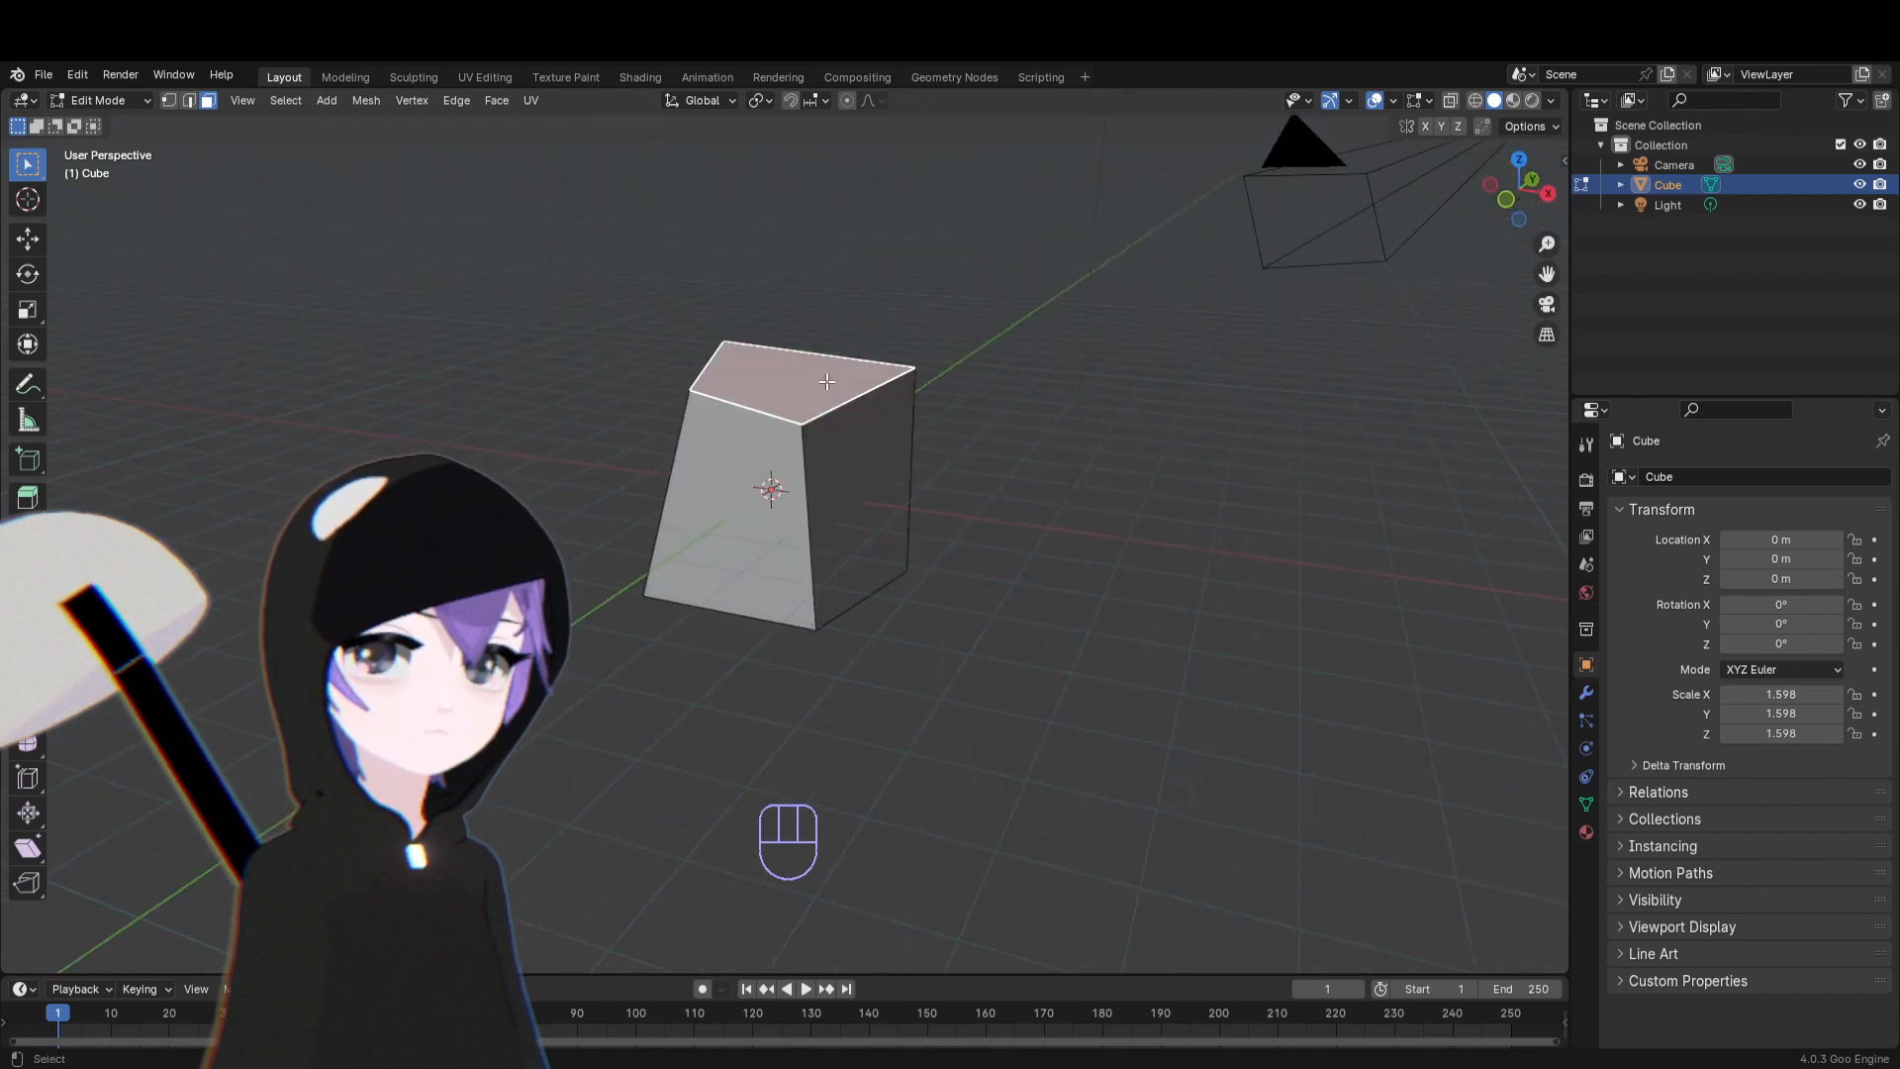
left_click(773, 503)
left_click(852, 479)
middle_click_drag(796, 466, 828, 508)
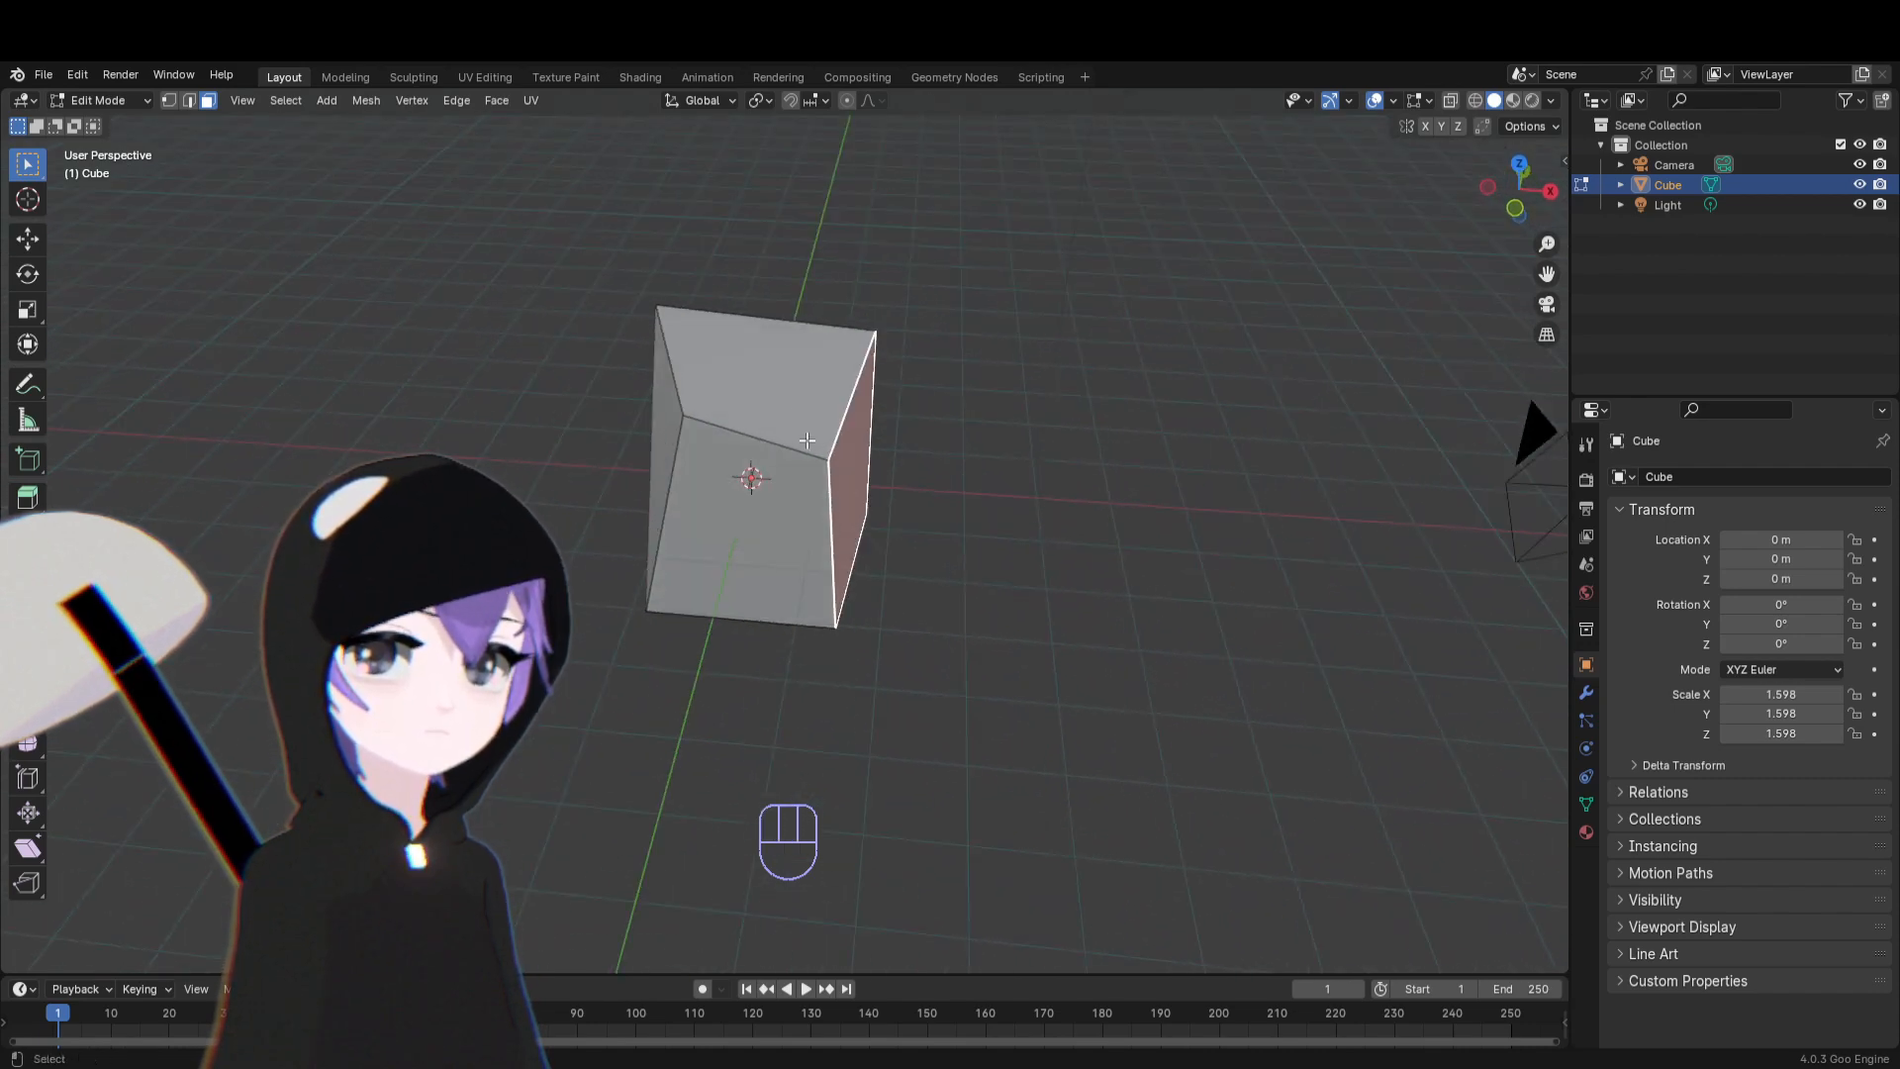
left_click(782, 406)
left_click(769, 574)
Extend the face selection from the front face around all four vertical sides of the cube
mouse_move(770, 574)
middle_mouse_down()
mouse_move(734, 565)
mouse_move(754, 546)
middle_mouse_up()
left_click(848, 488, "shift")
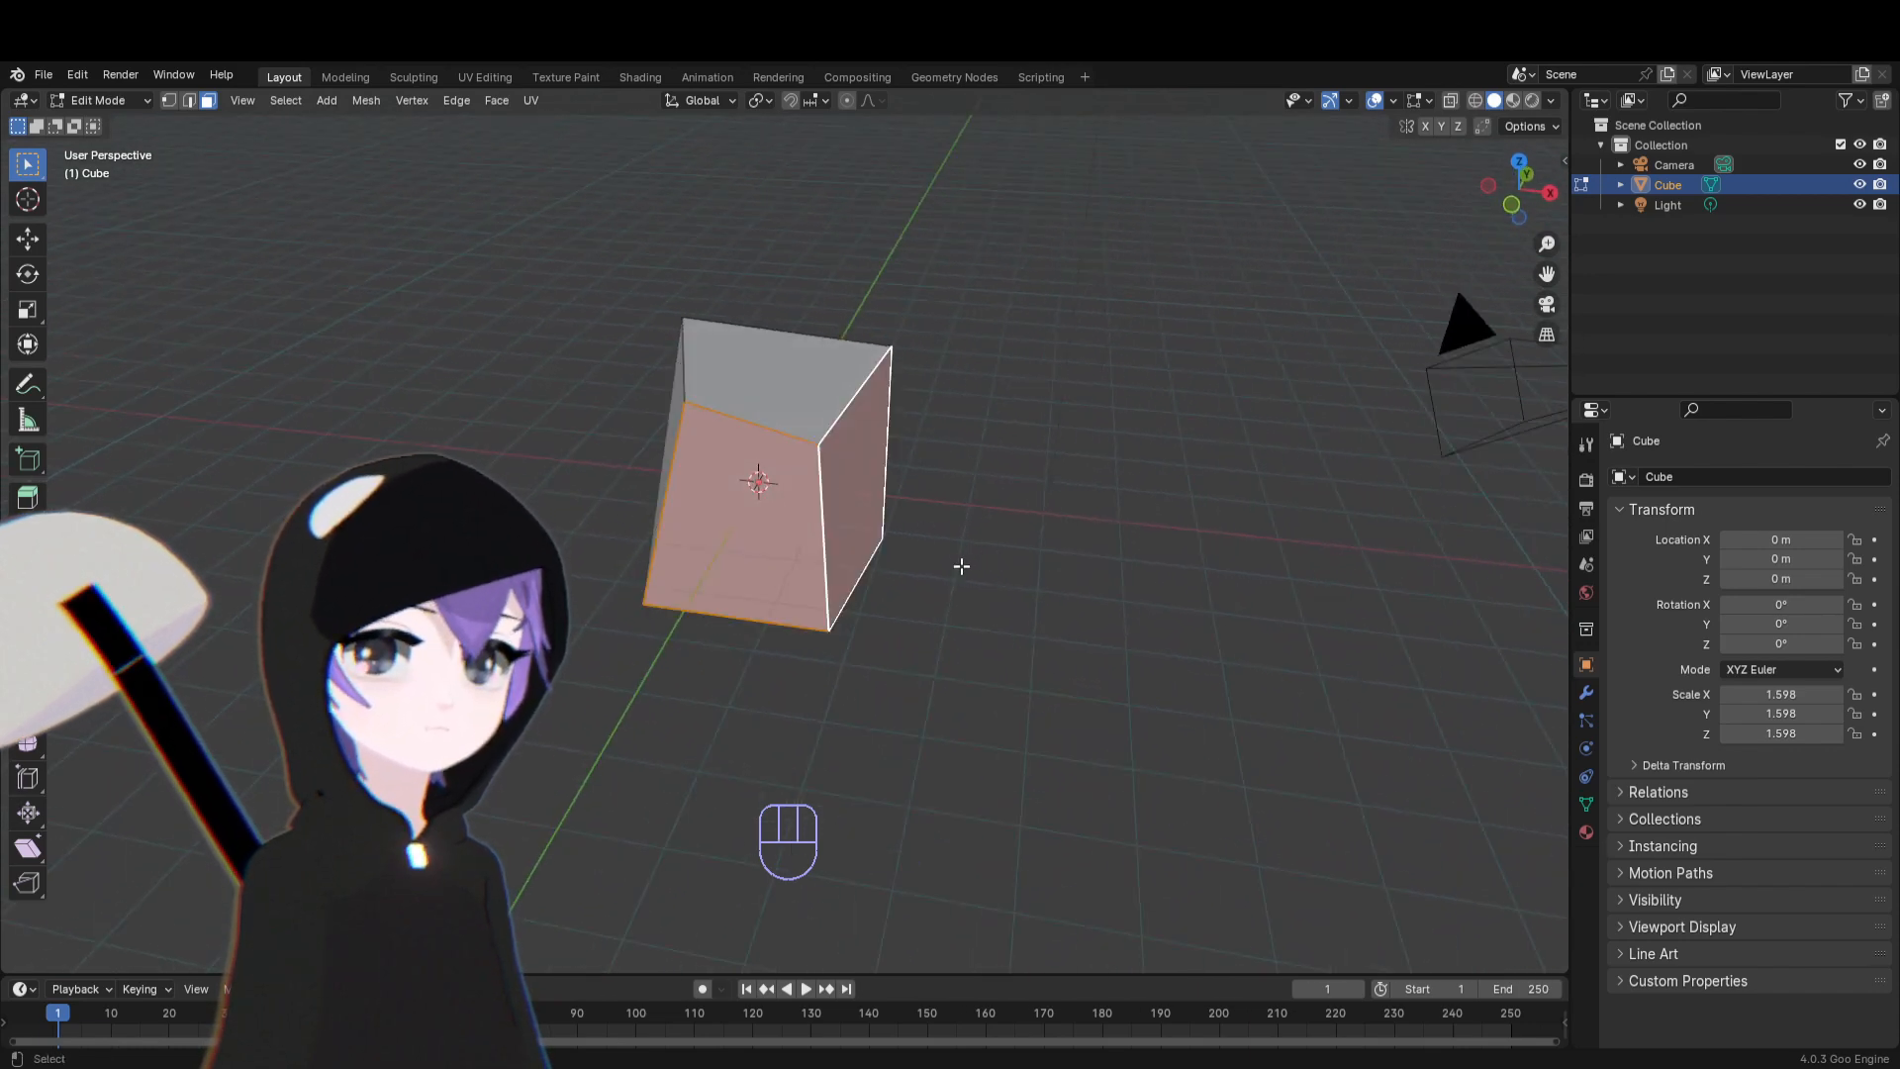
middle_click_drag(963, 564, 672, 557)
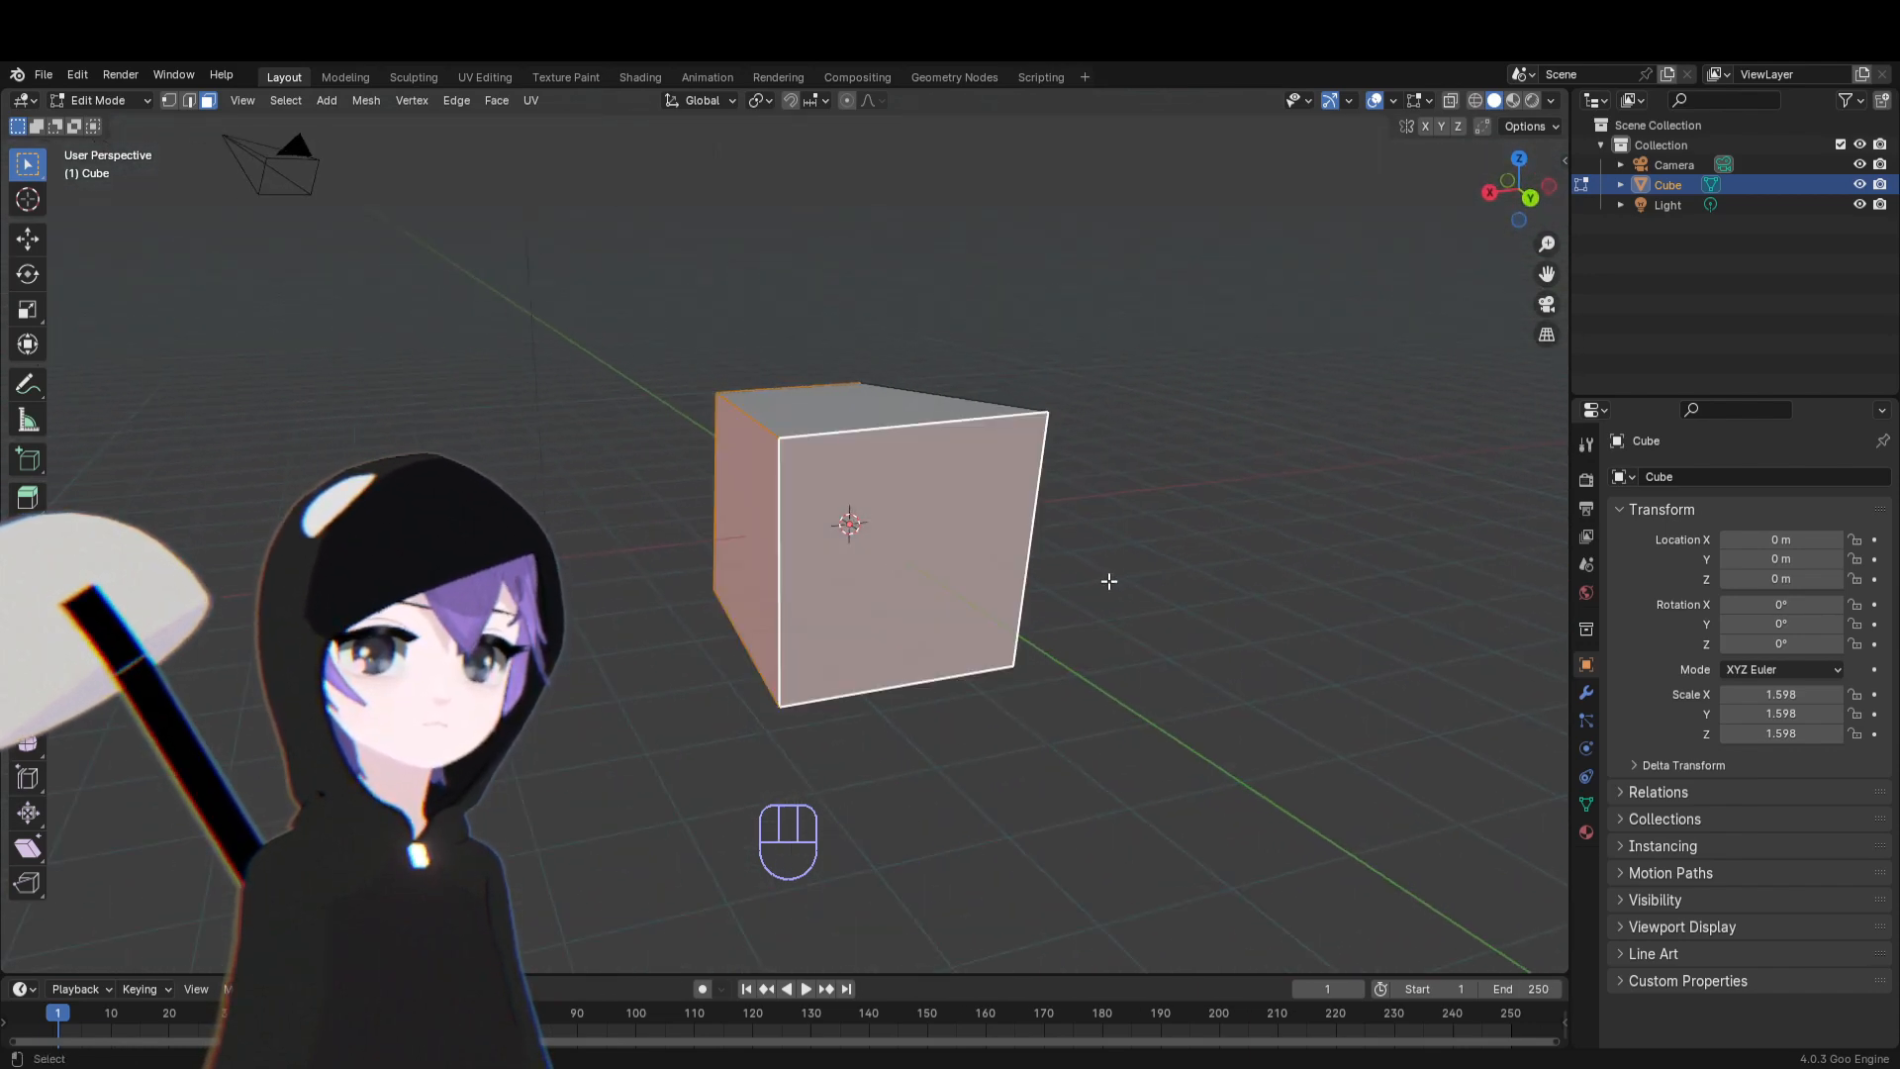
middle_click_drag(1108, 581, 861, 584)
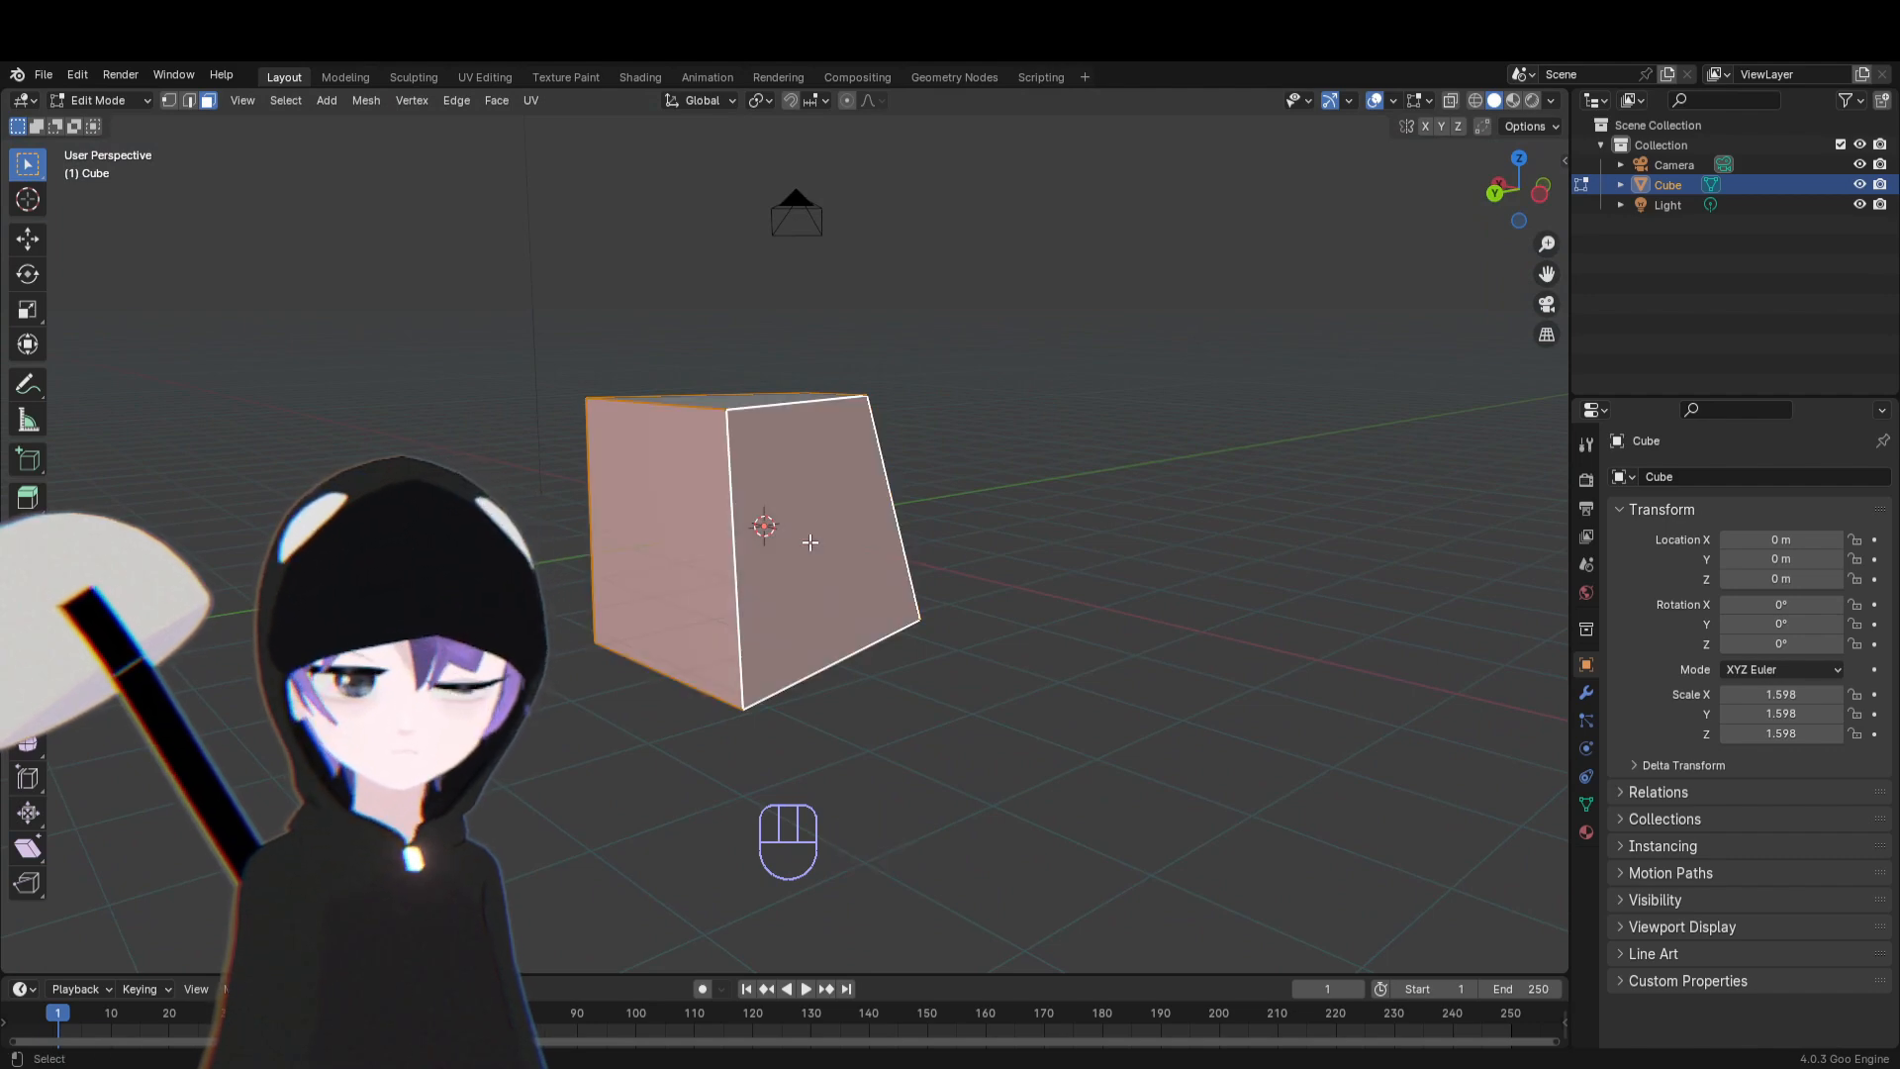
Undo the last three additions to the face selection, leaving the front face selected
key("ctrl+z")
middle_click_drag(715, 680, 952, 489)
key("ctrl+z")
key("ctrl+z")
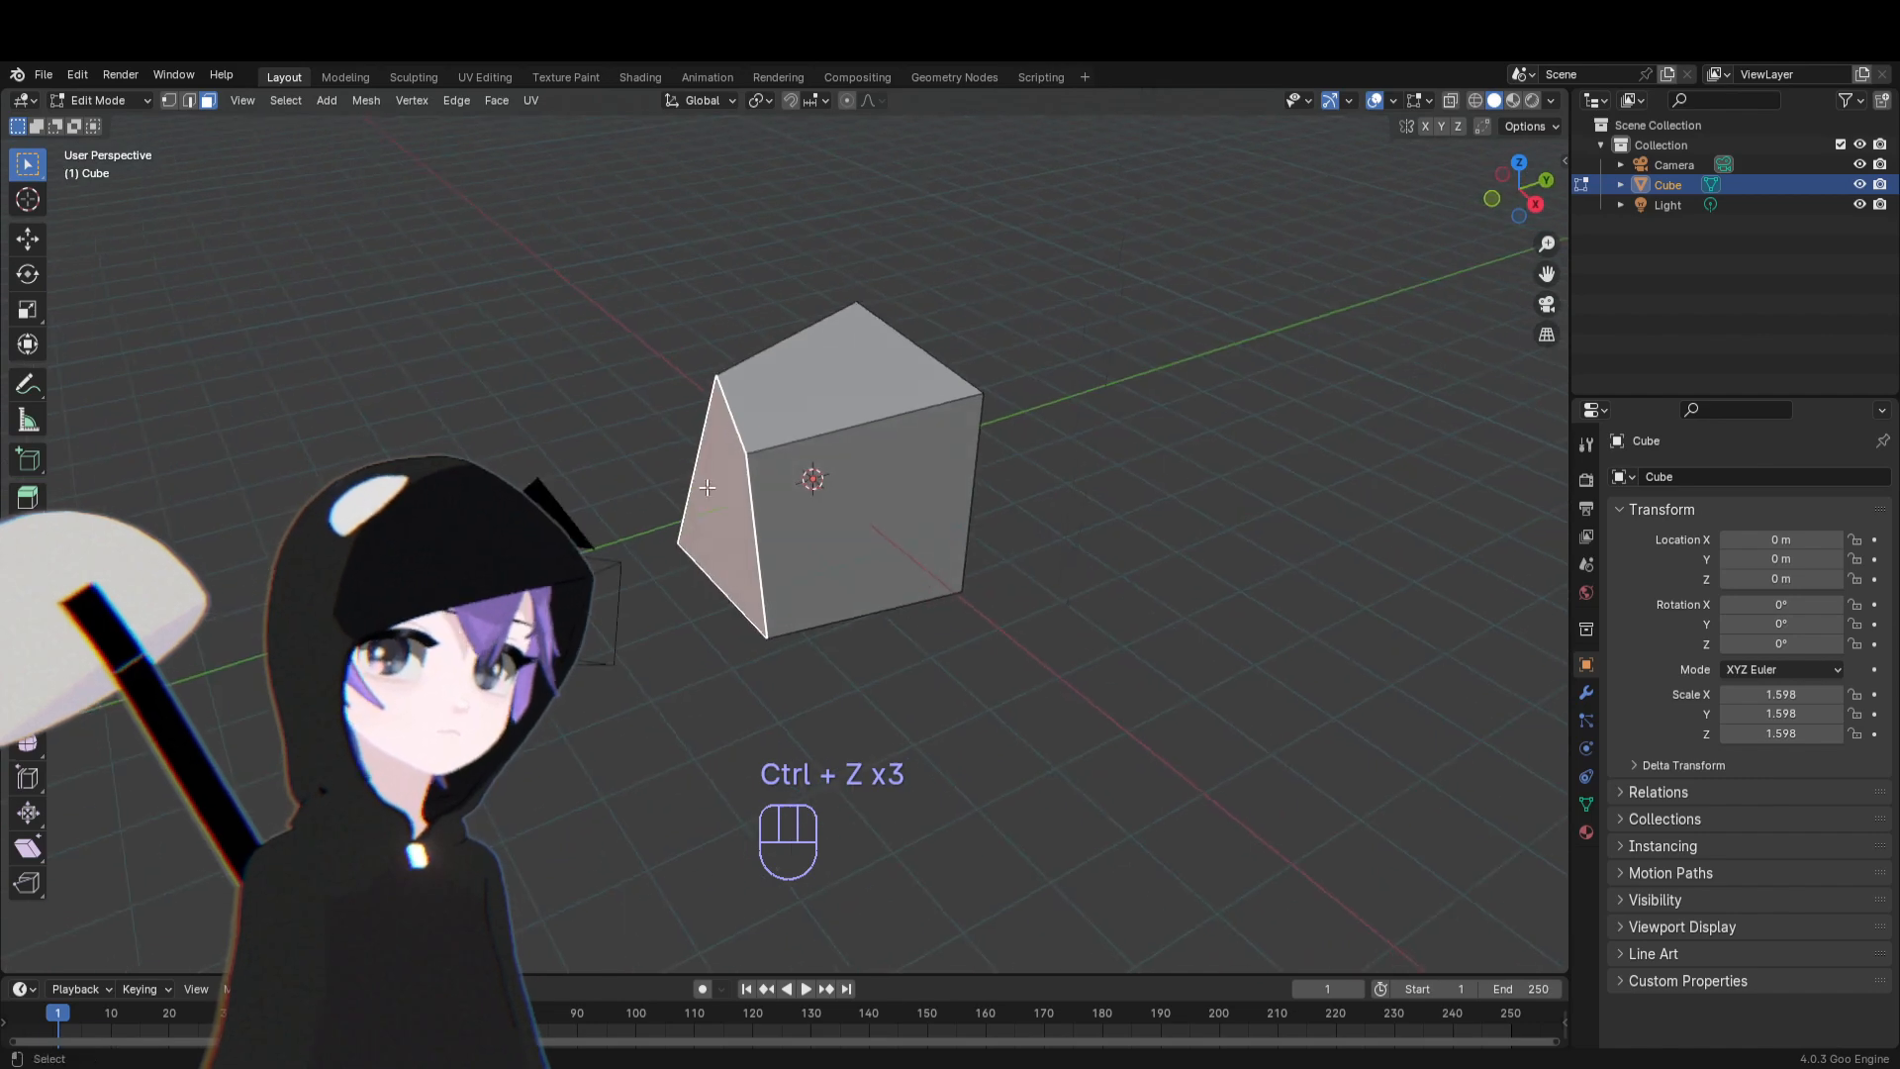
Select the positive X side face and pick the shortest face path to the opposite side face
middle_click_drag(1035, 547, 648, 514)
left_click(897, 512)
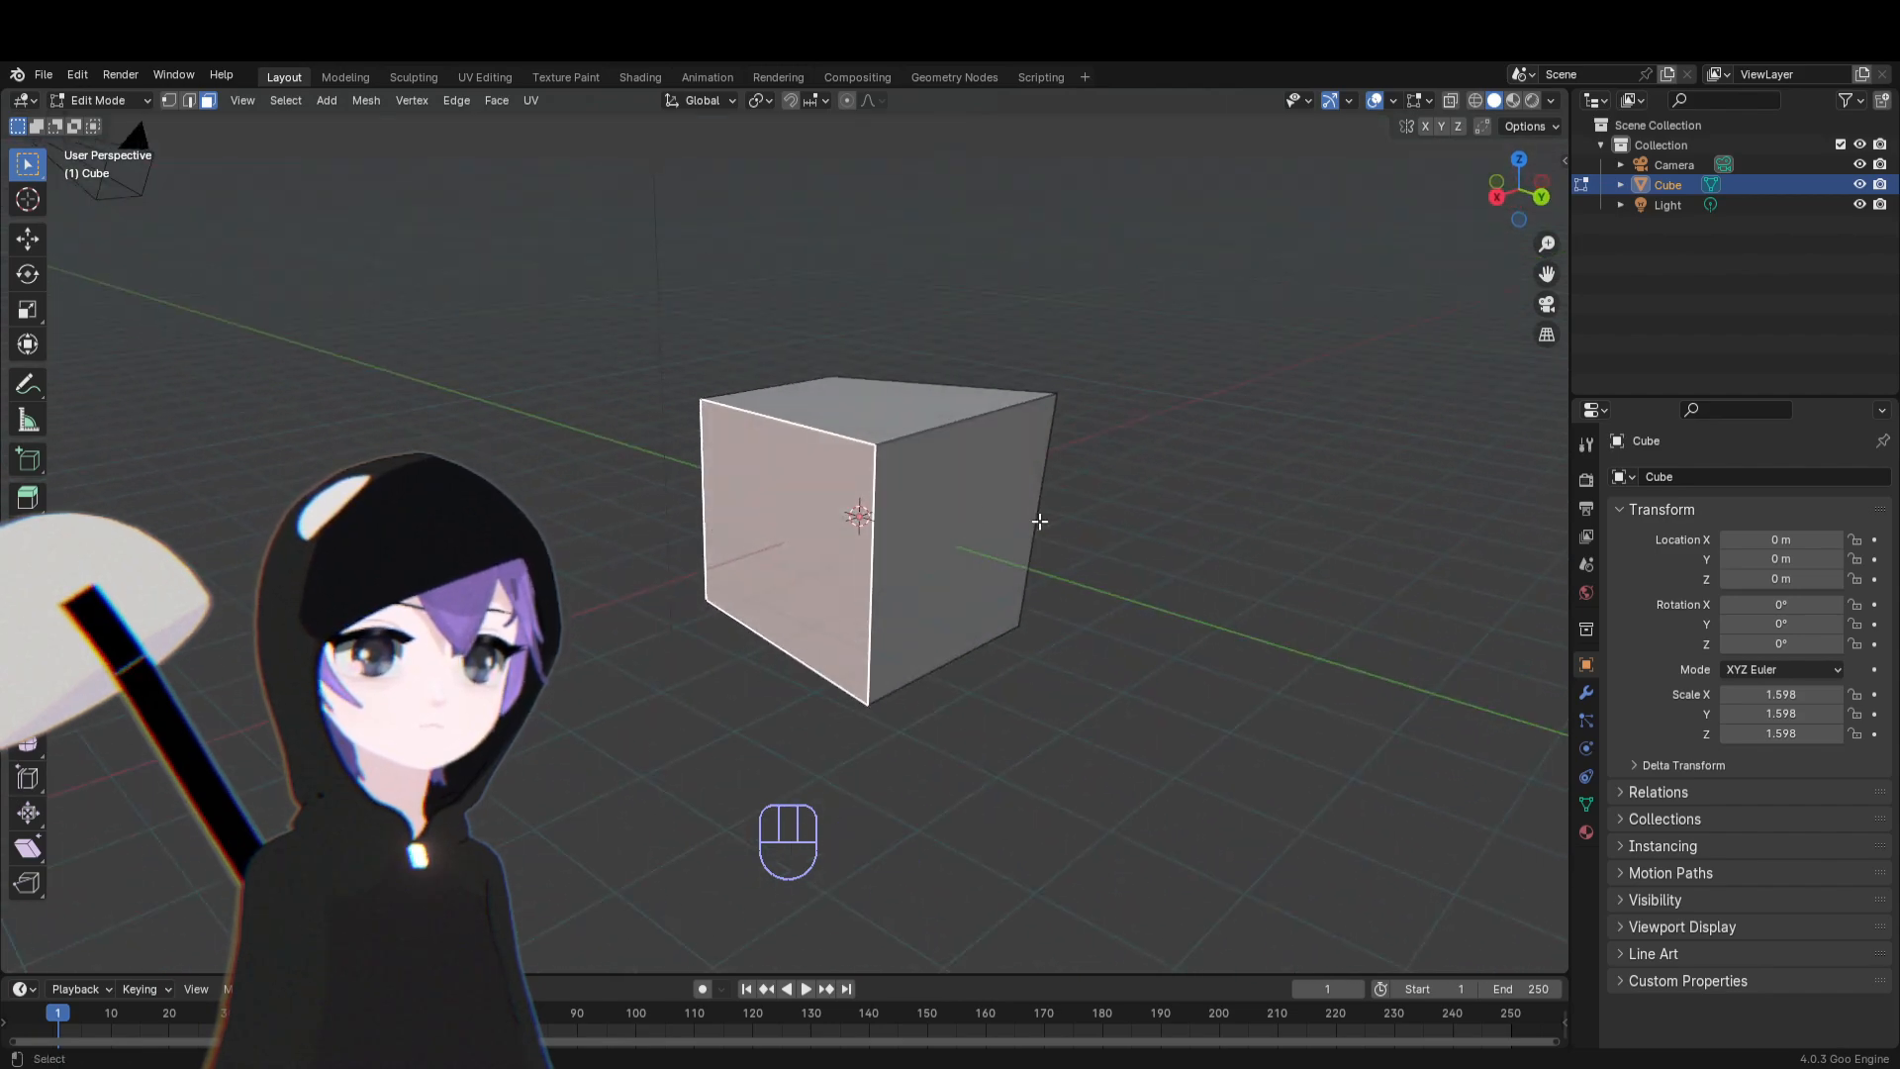
middle_click_drag(1039, 522, 793, 513)
left_click(796, 505, "ctrl")
Select the positive Y face alone and pick the shortest path of faces from it to the front face
middle_click_drag(649, 560, 921, 516)
left_click(920, 517)
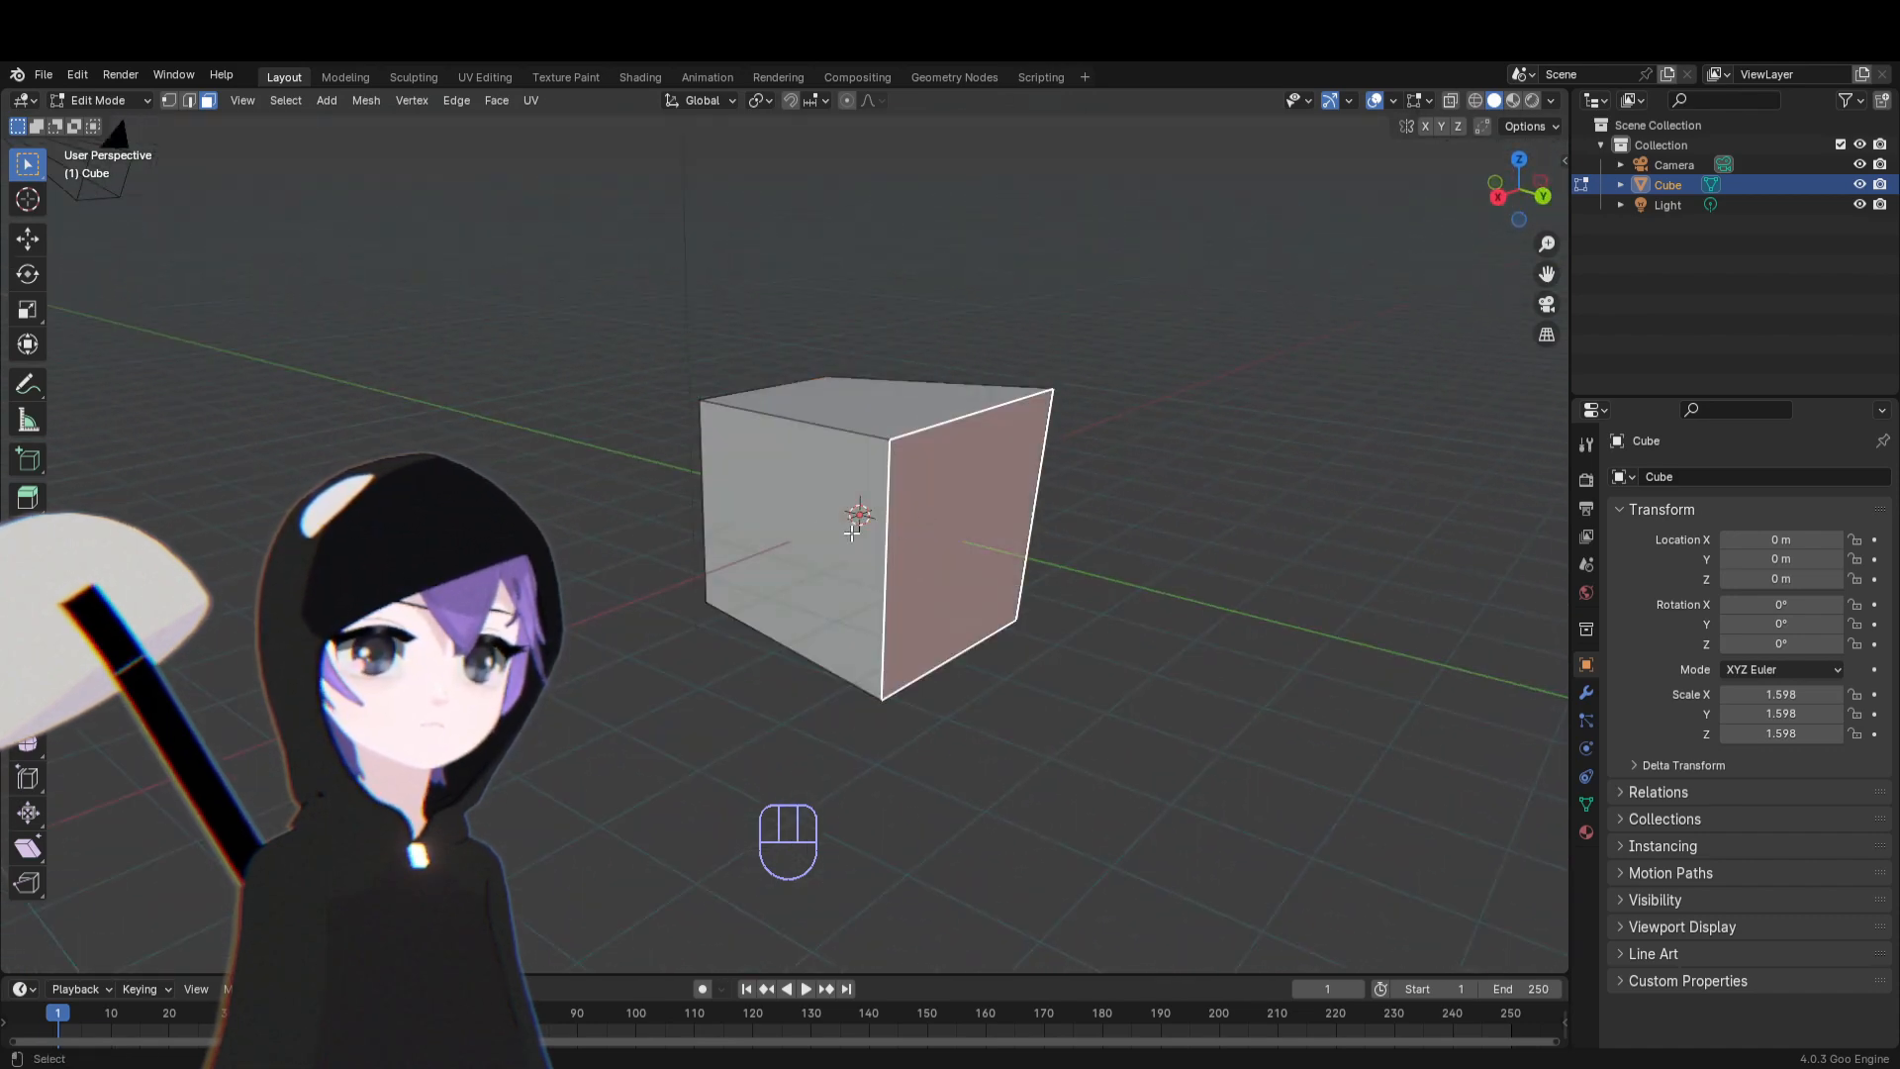
middle_click_drag(707, 504, 829, 522)
middle_click_drag(707, 505, 1052, 539)
left_click(958, 505)
left_click(756, 515, "ctrl")
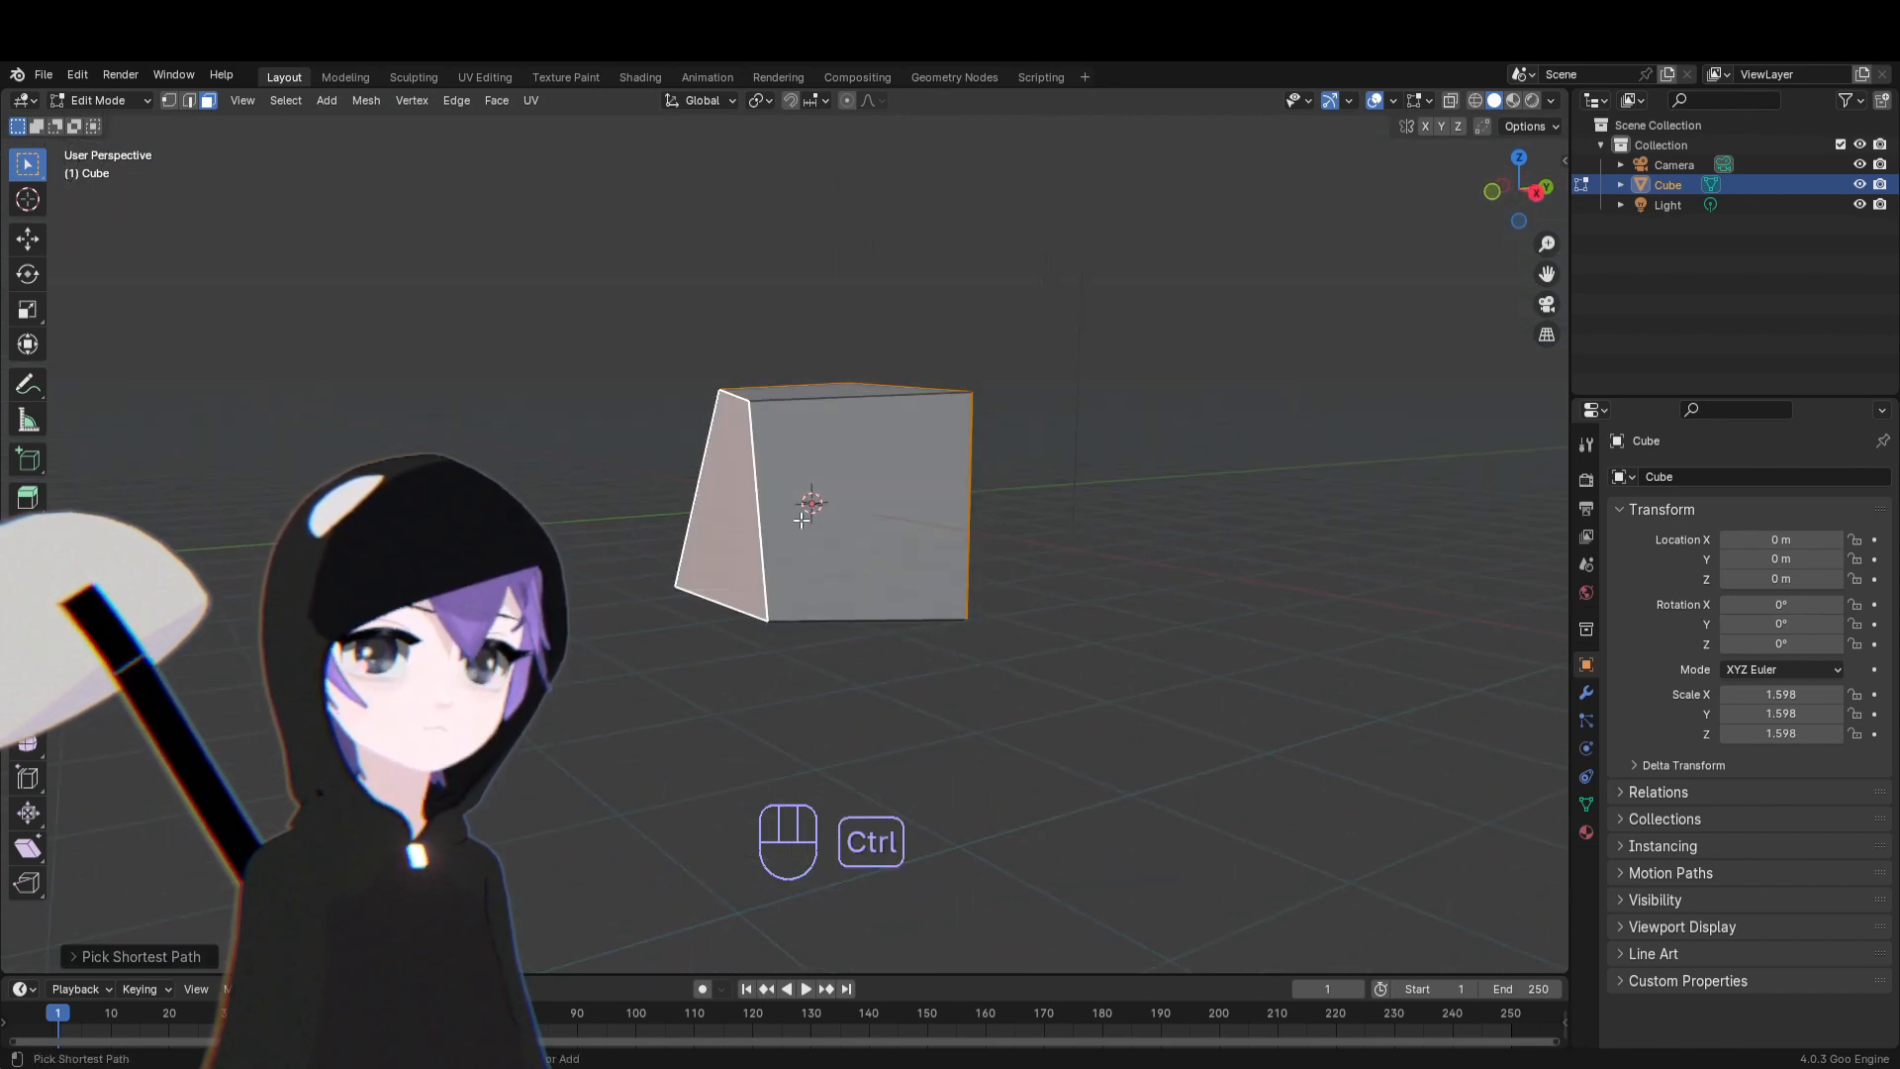
middle_click_drag(829, 526, 830, 577)
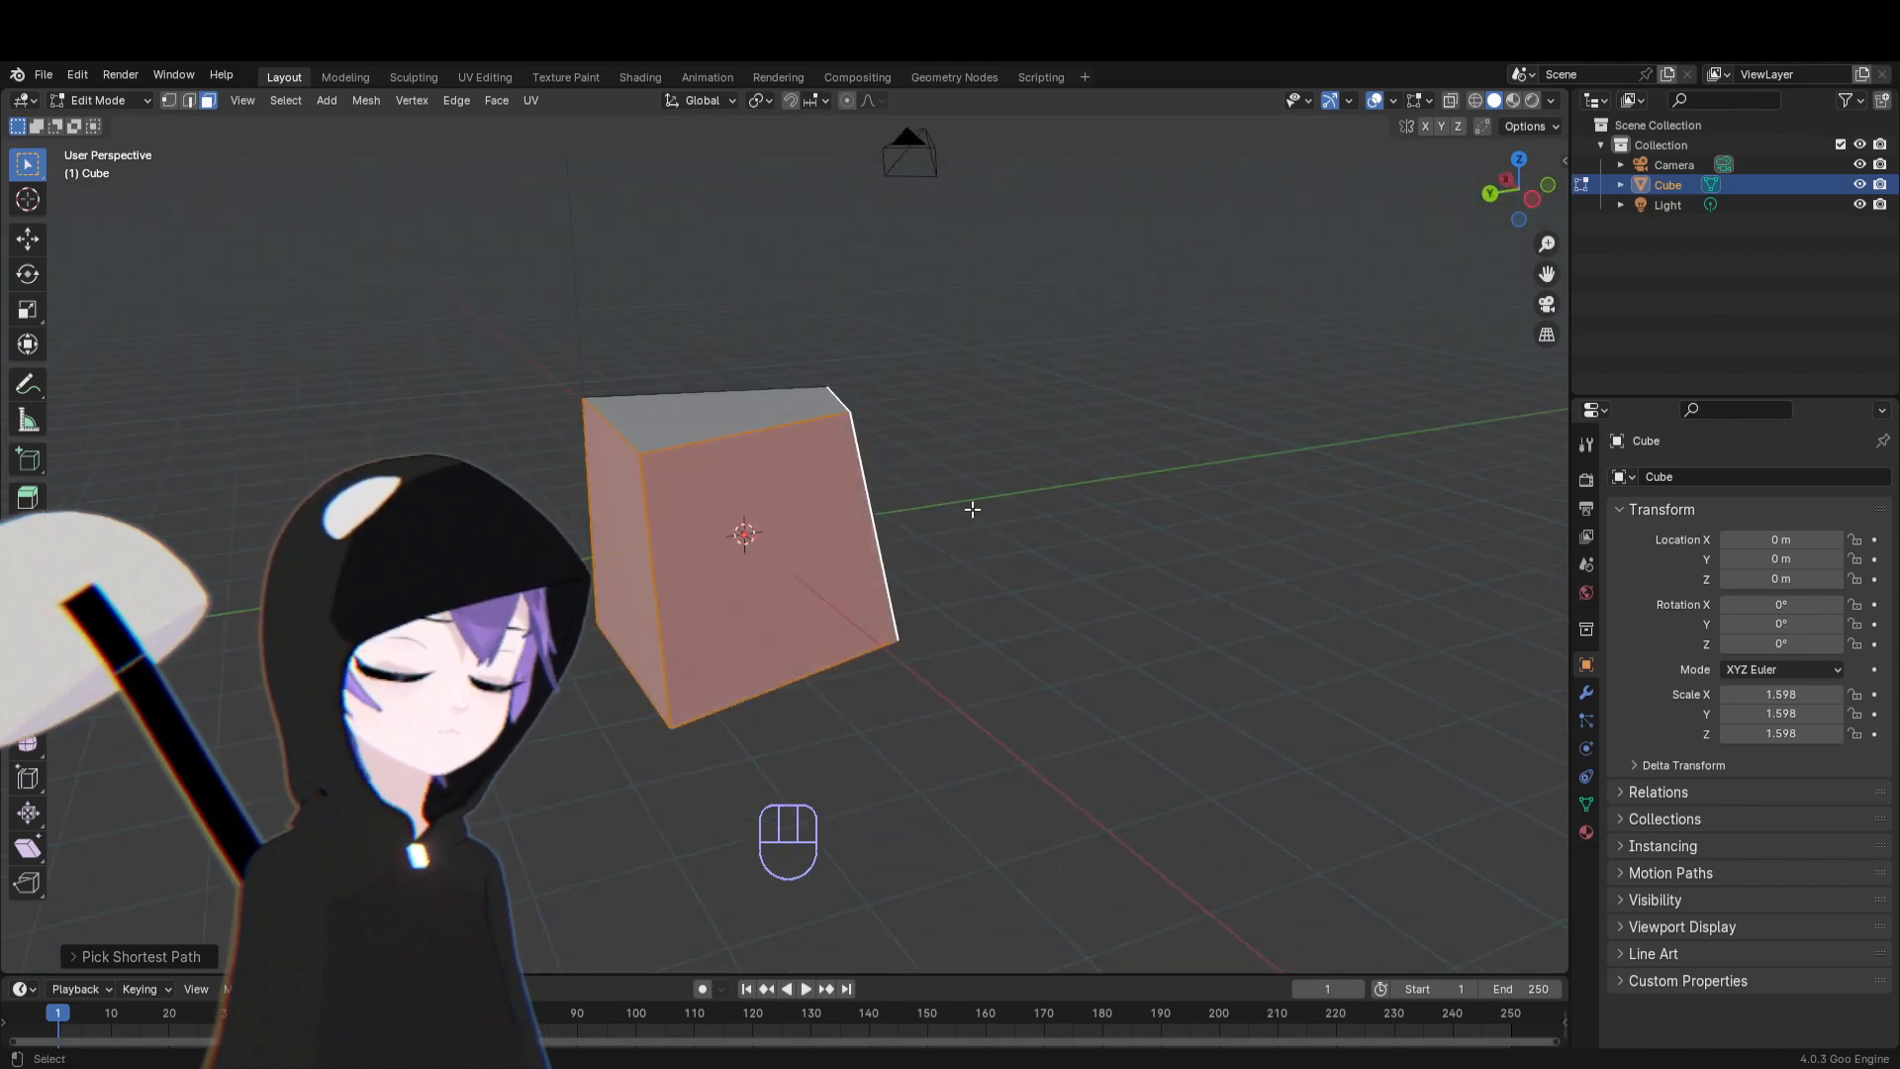
middle_click_drag(971, 508, 836, 526)
middle_click_drag(1079, 613, 533, 480)
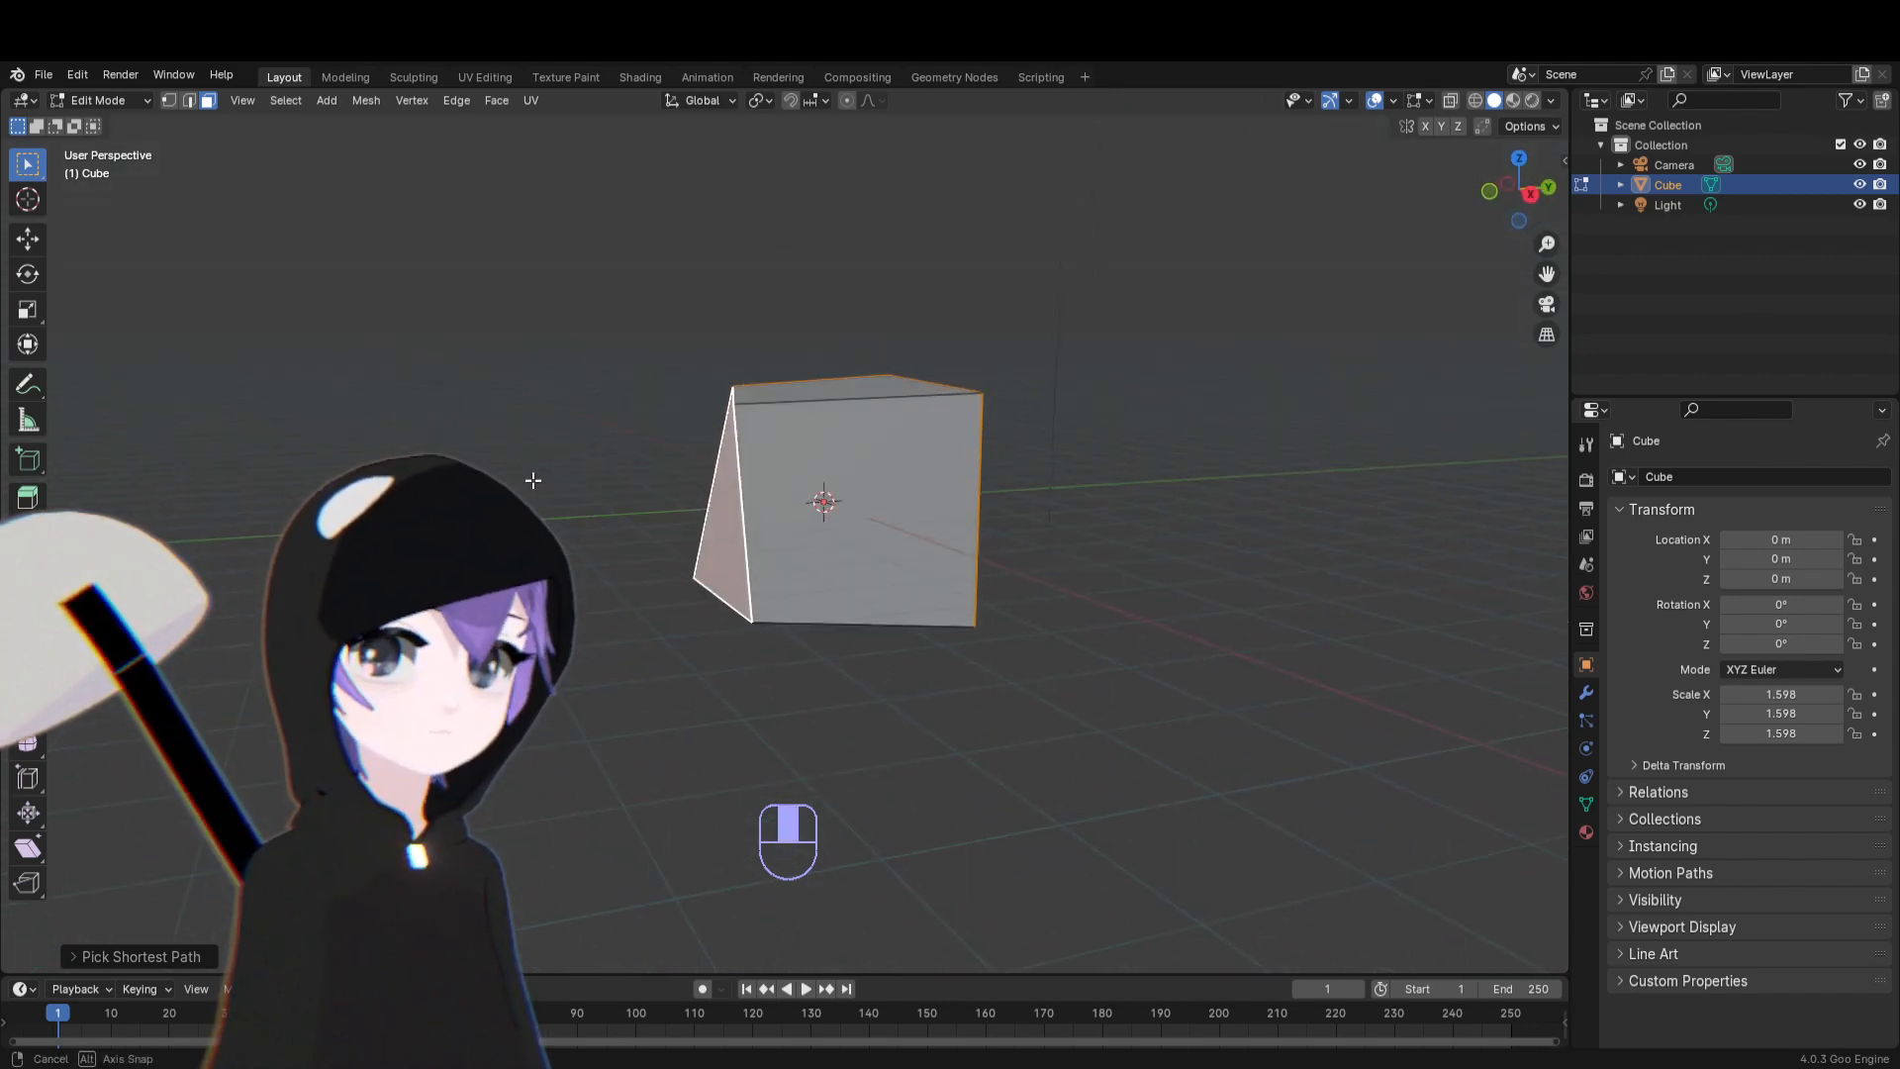
Select the positive X side face and add the cube's other vertical faces to the selection individually
left_click(960, 492)
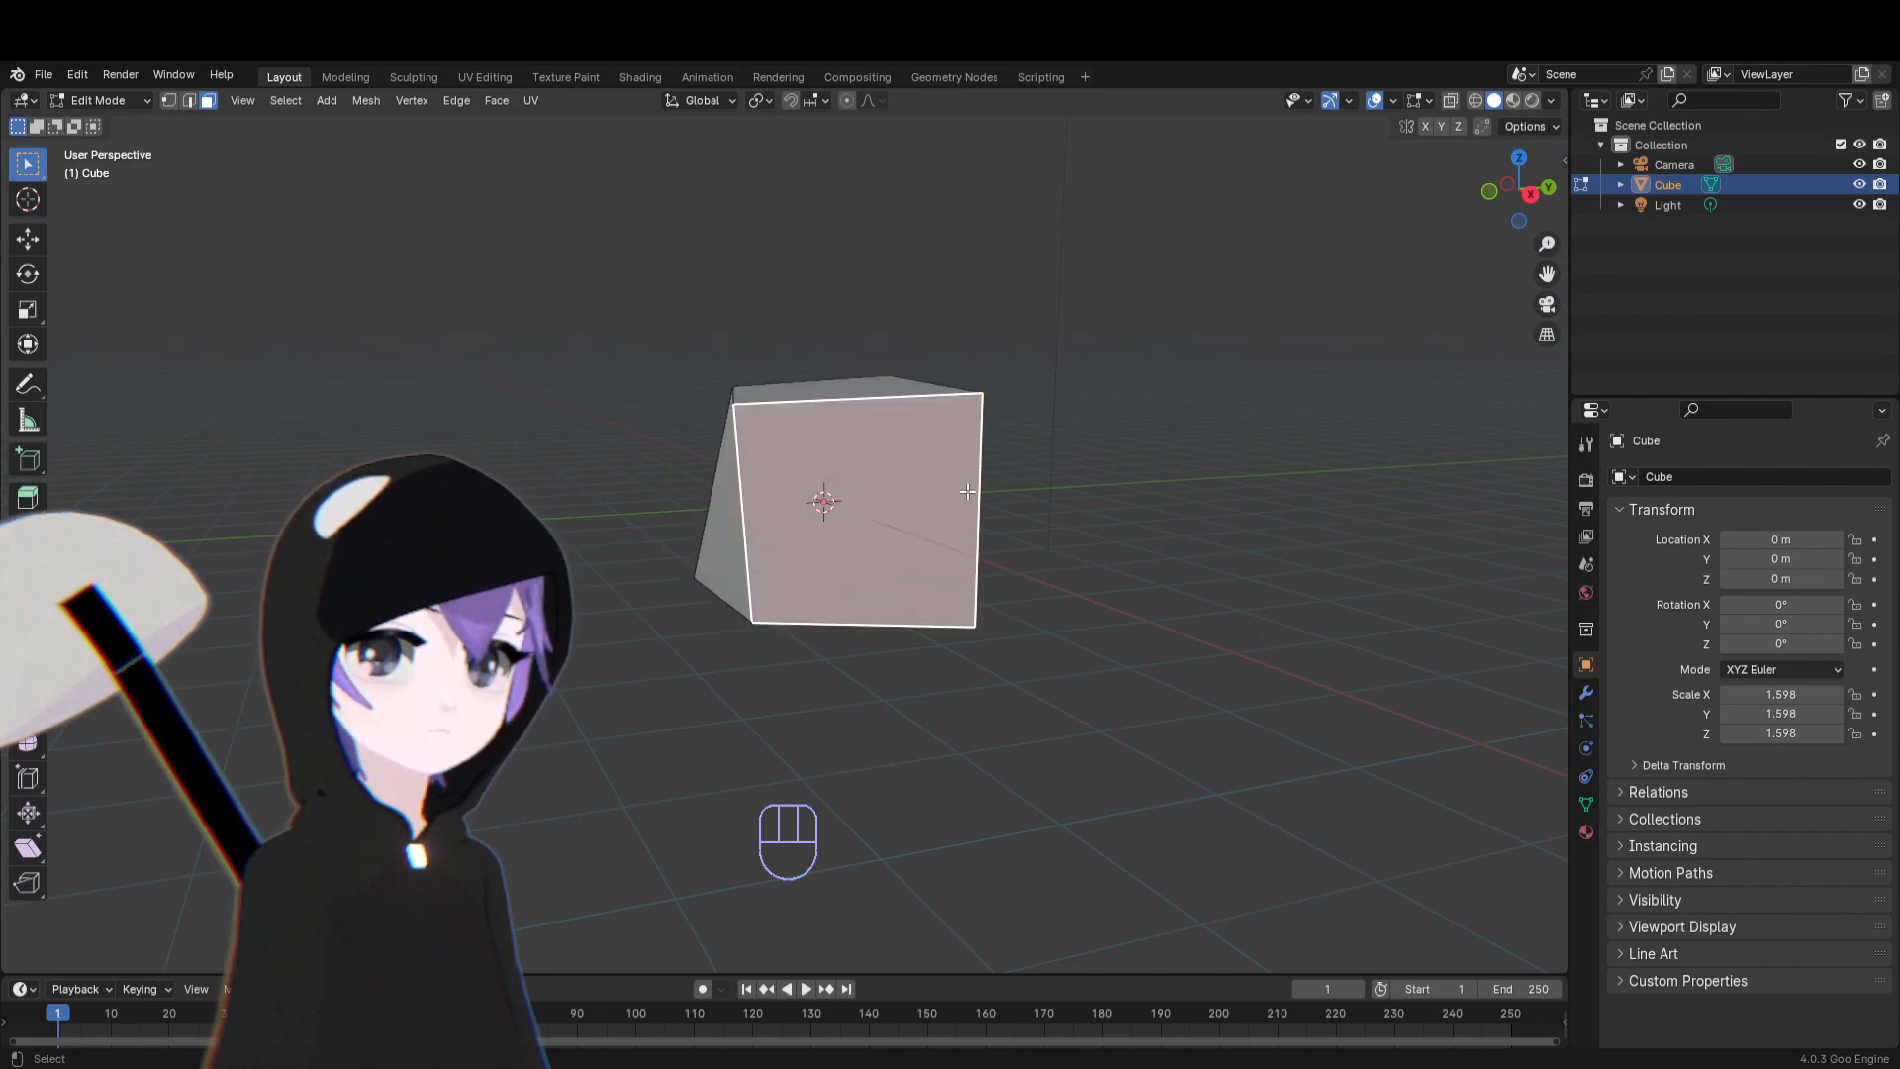
left_click(976, 492, "shift")
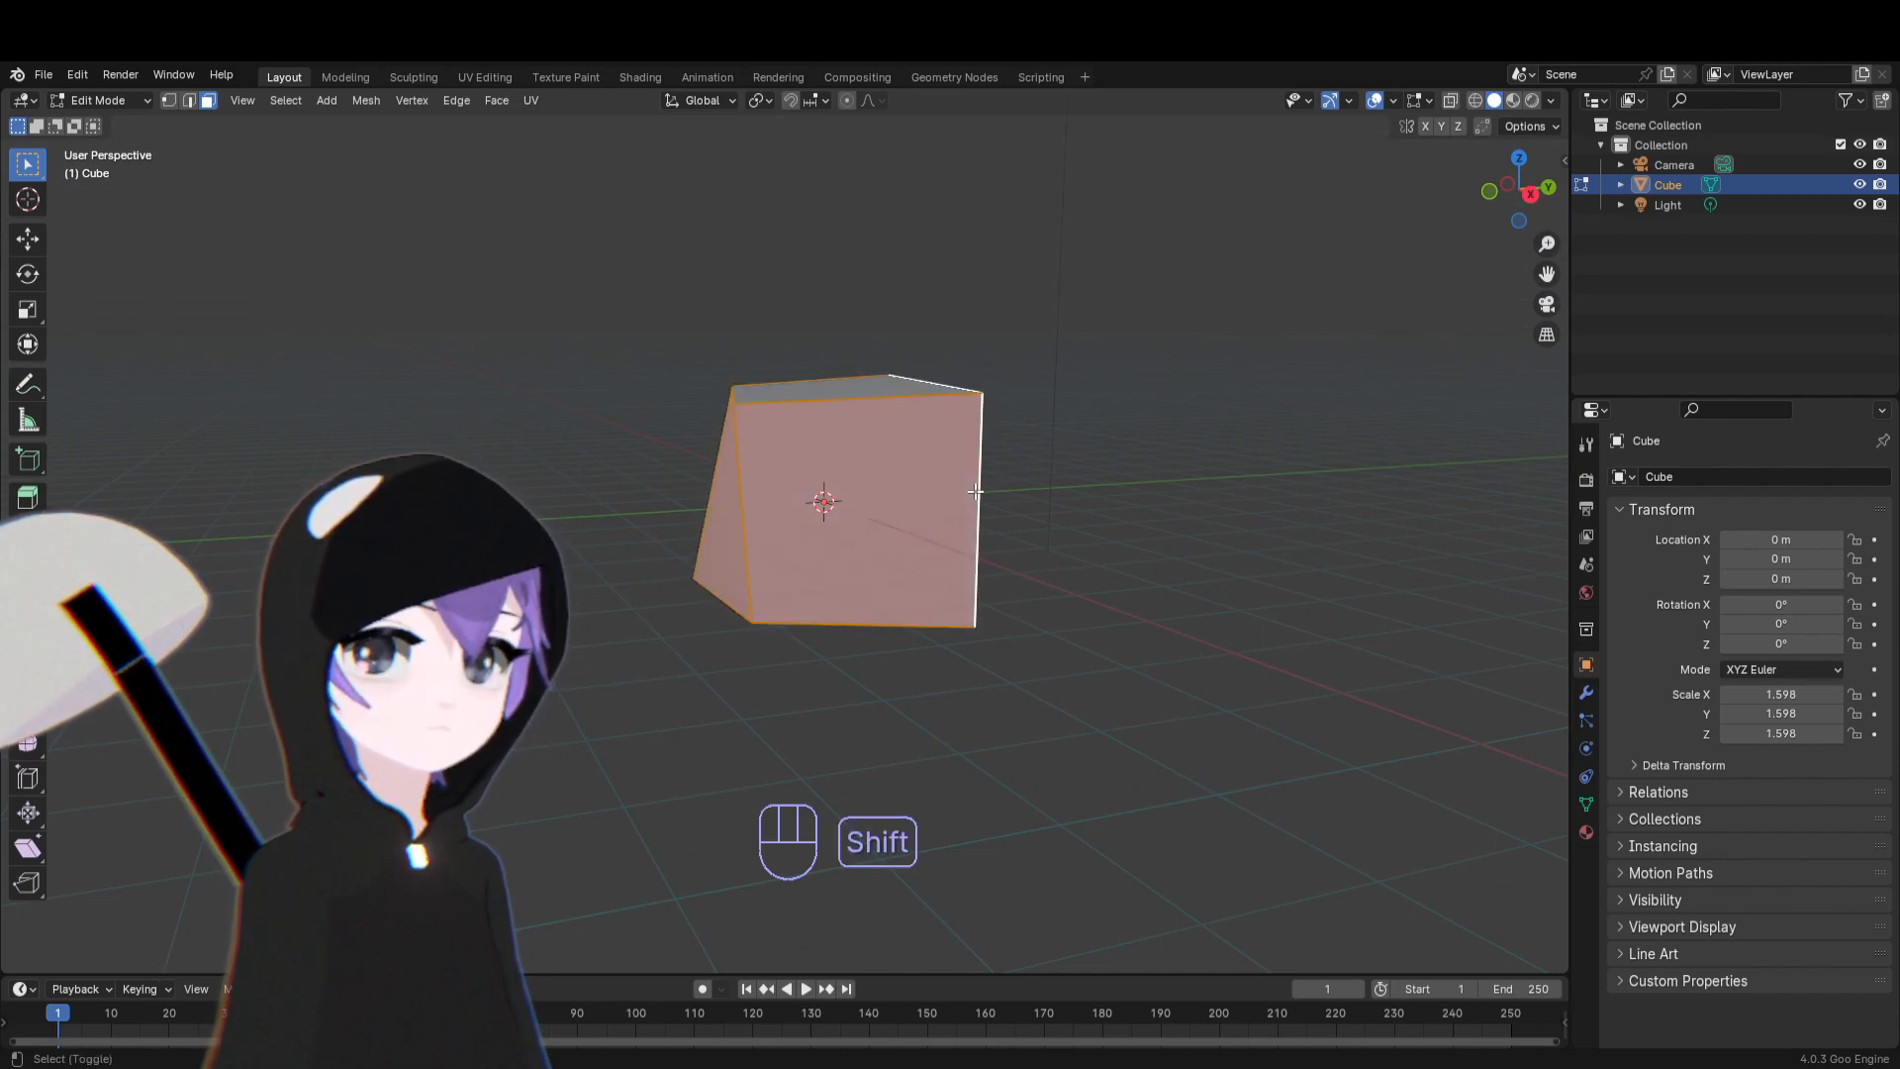
middle_click_drag(995, 507, 916, 417)
left_click(969, 494, "shift")
left_click(969, 495, "shift")
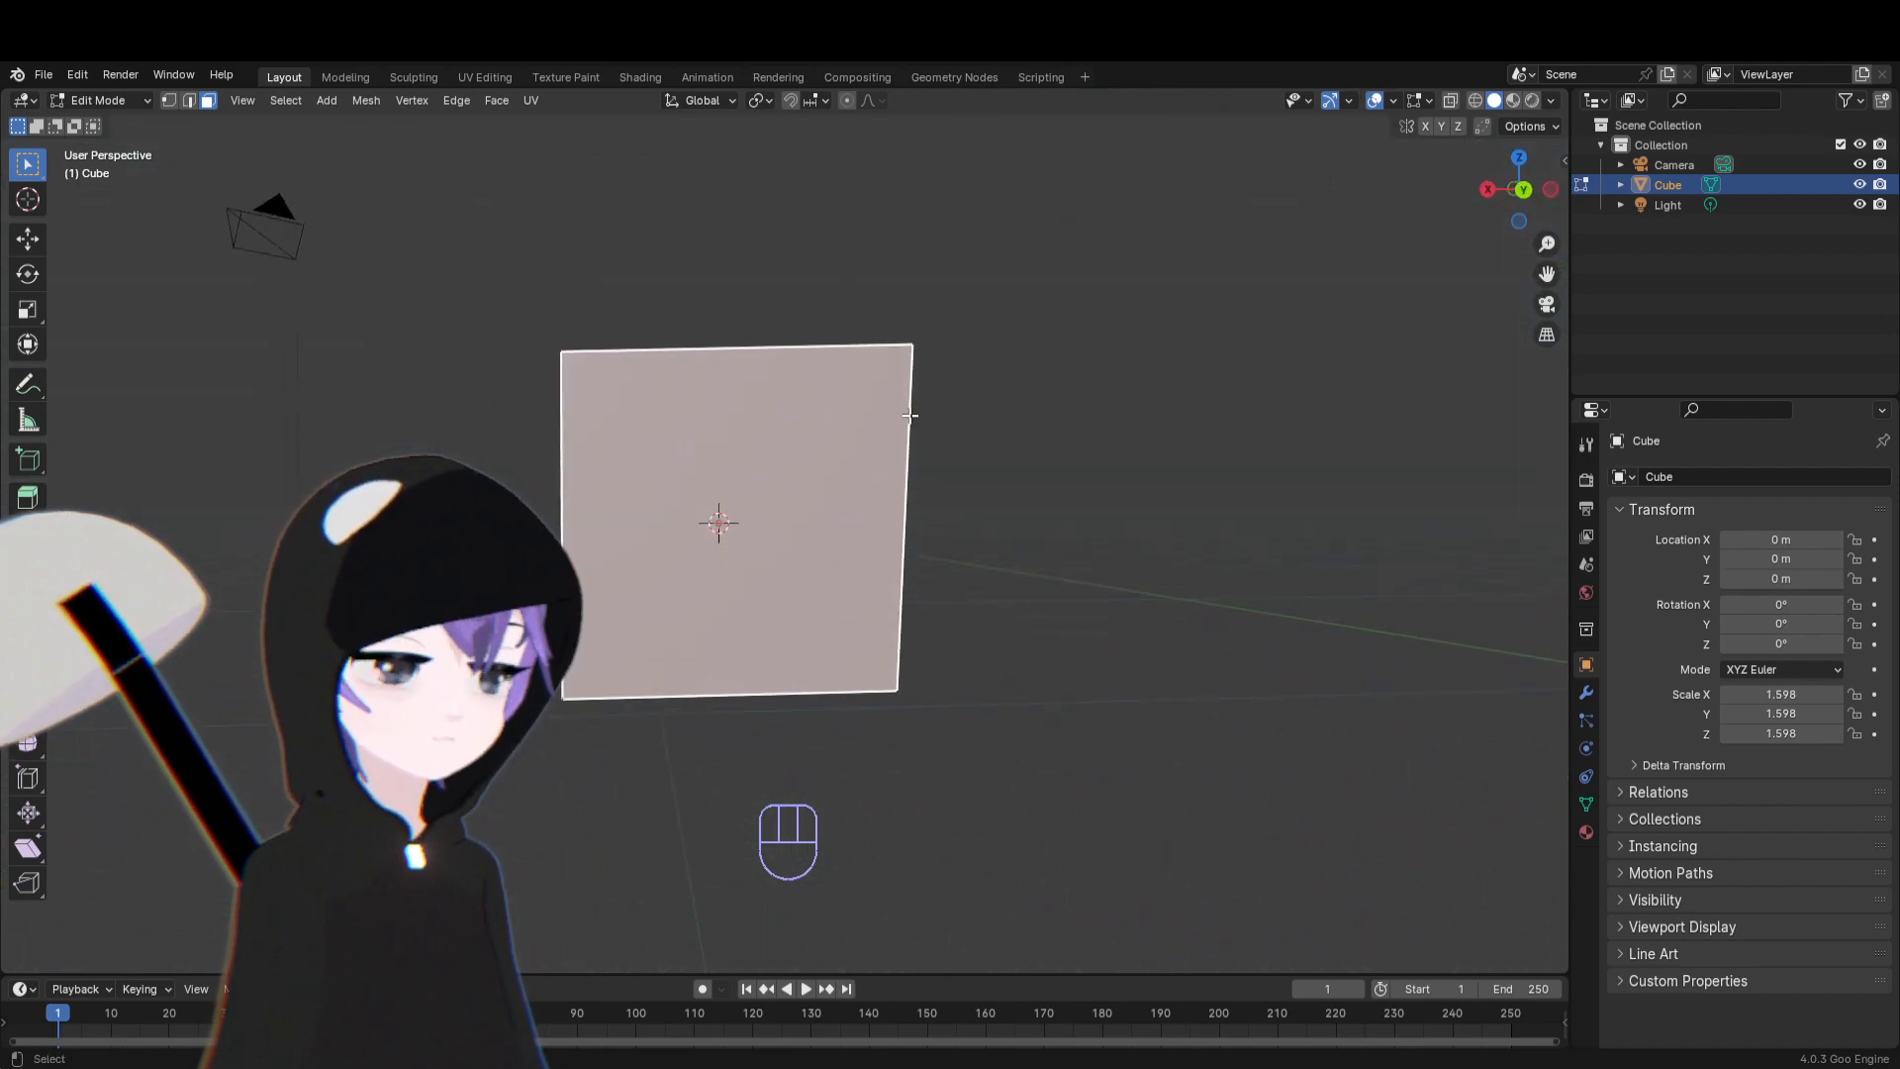
Return to Object Mode in the front orthographic view and delete the deformed cube
key("KP_1")
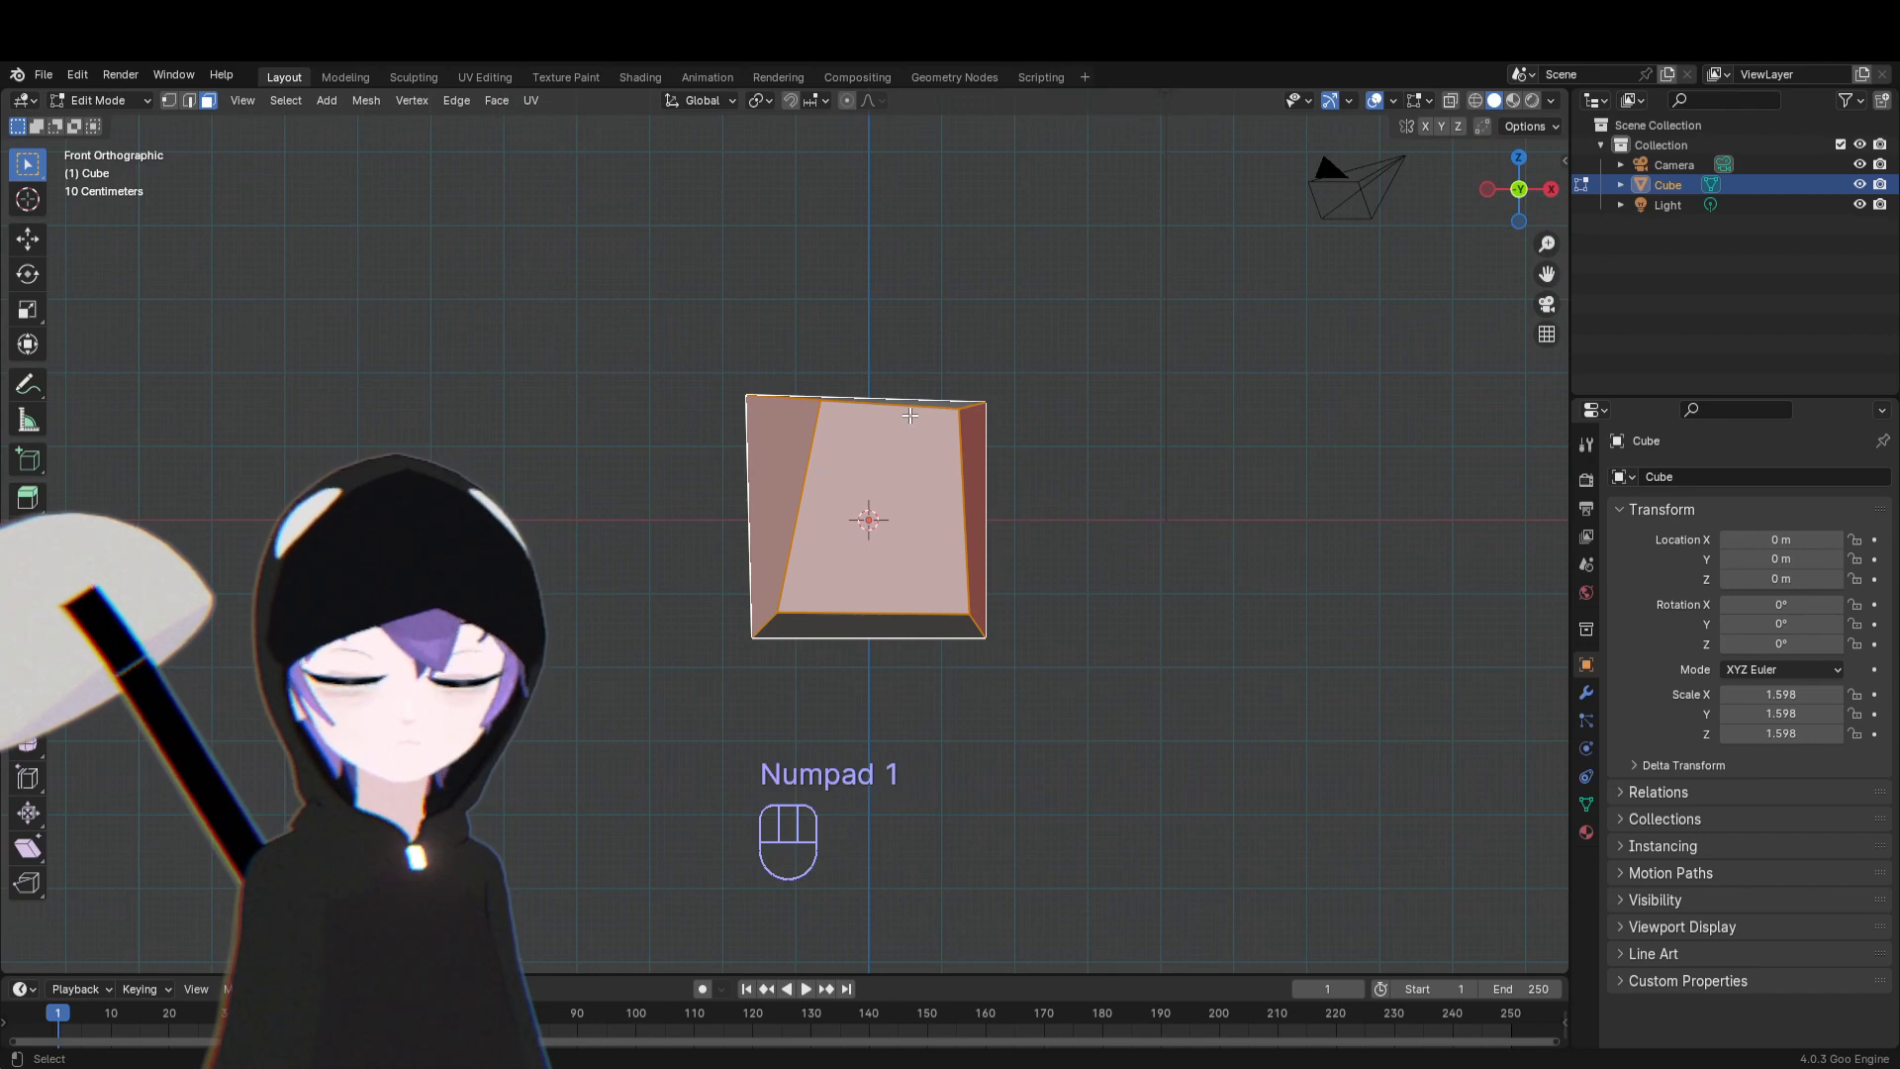
key("Tab")
left_click(1096, 406)
left_click(907, 471)
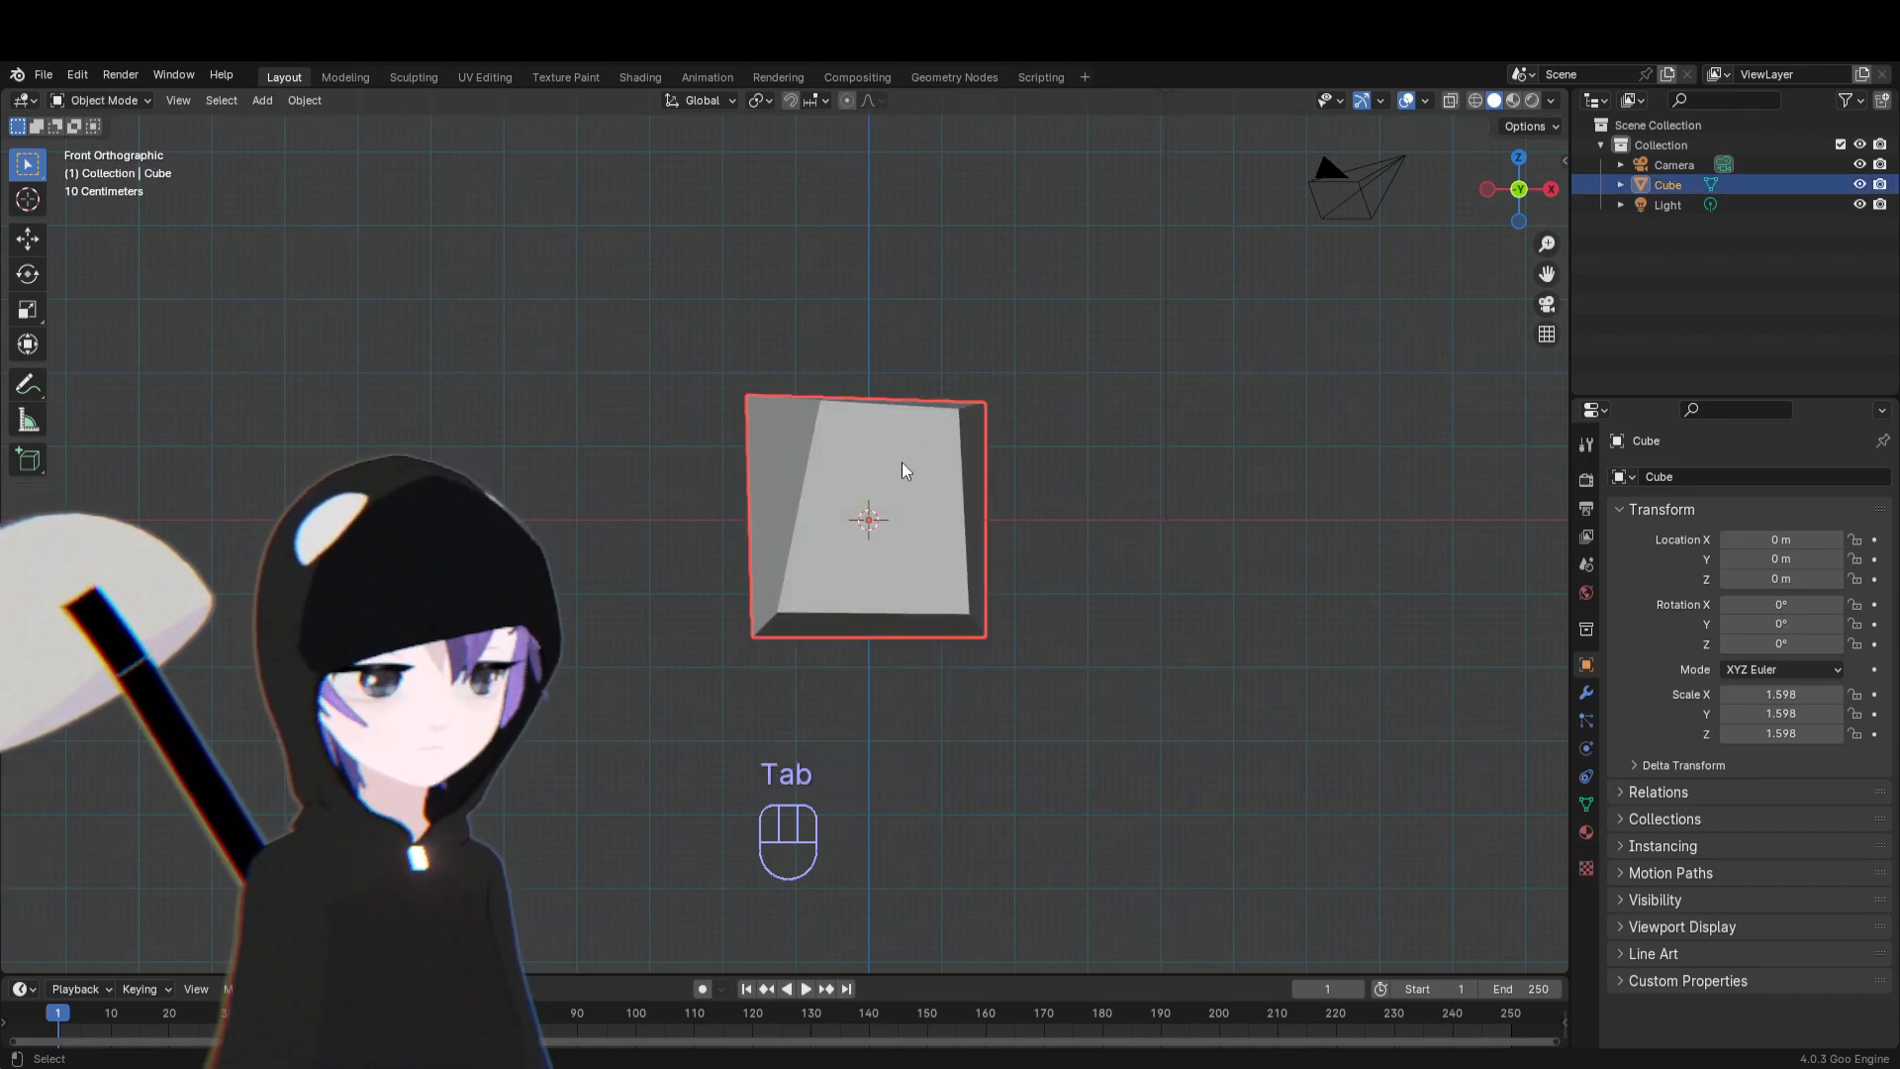
key("Delete")
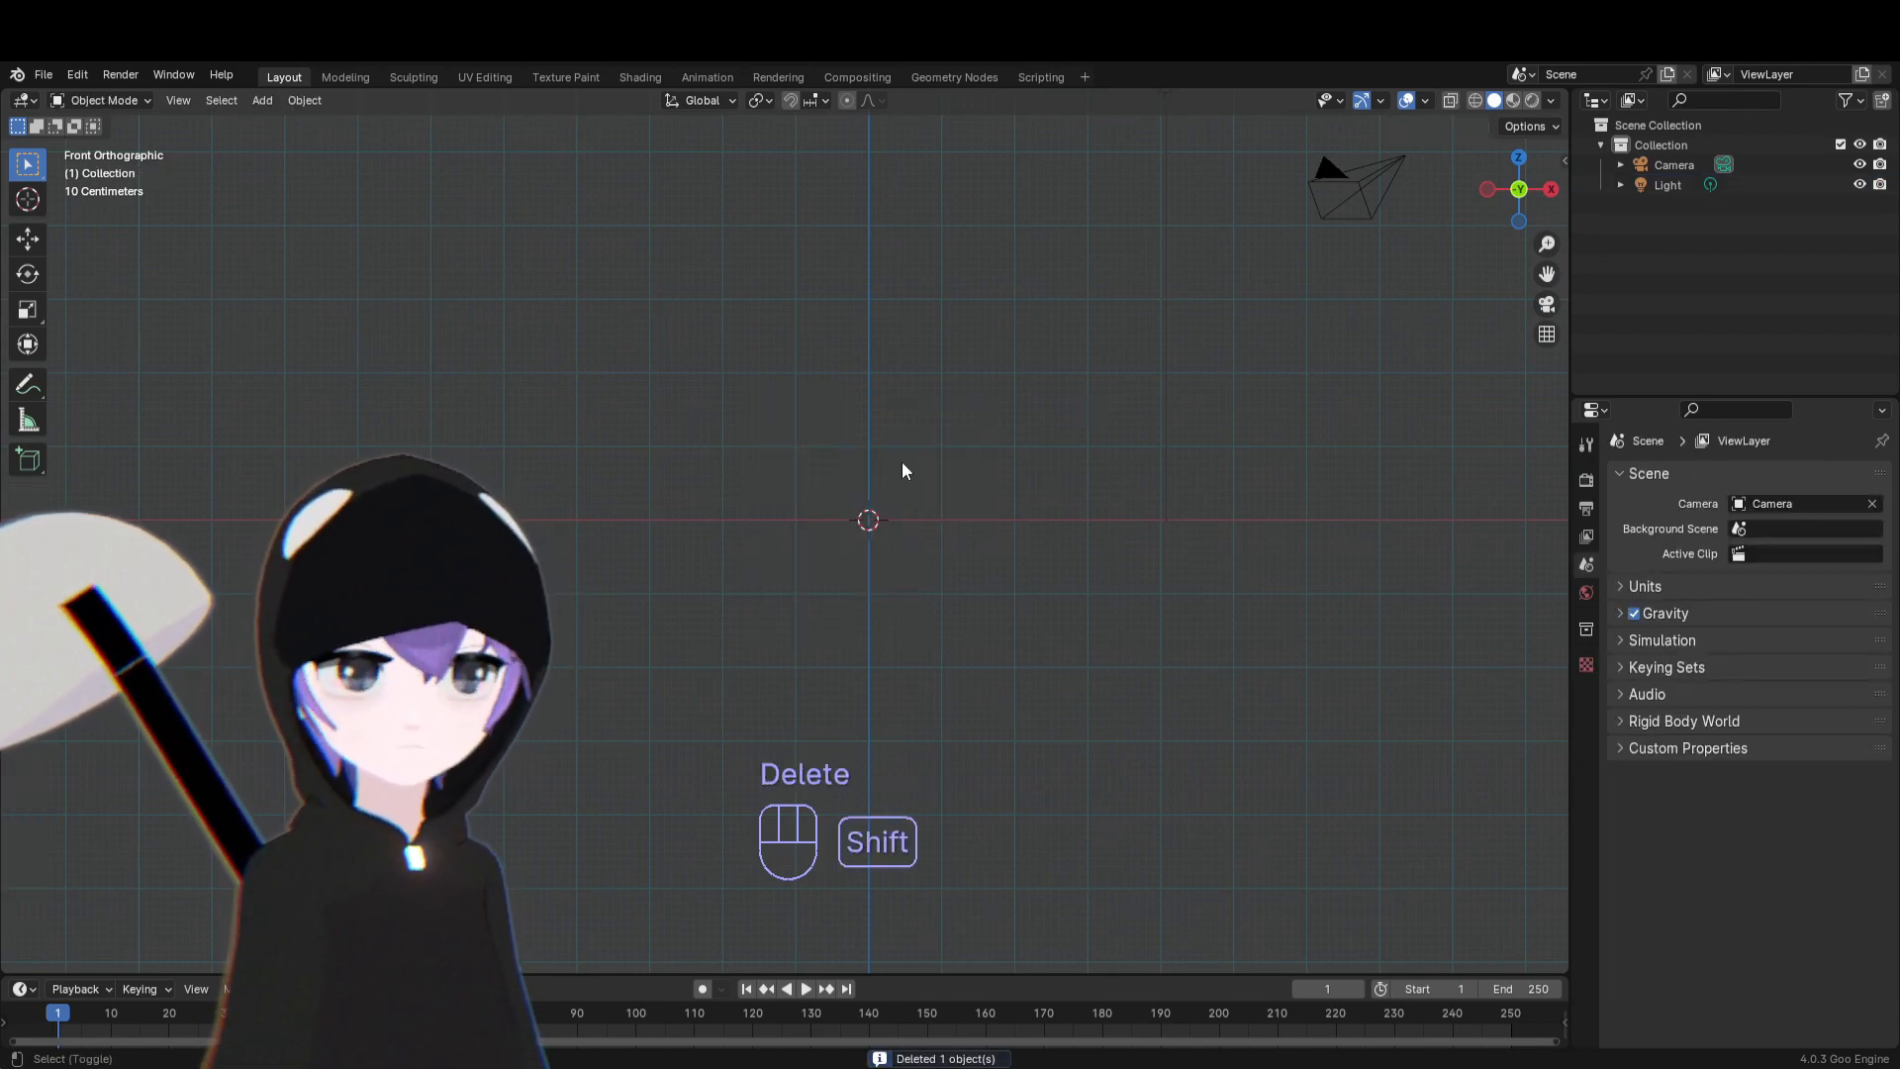
Add a new cube mesh at the world origin
key("shift+a")
left_click(979, 482)
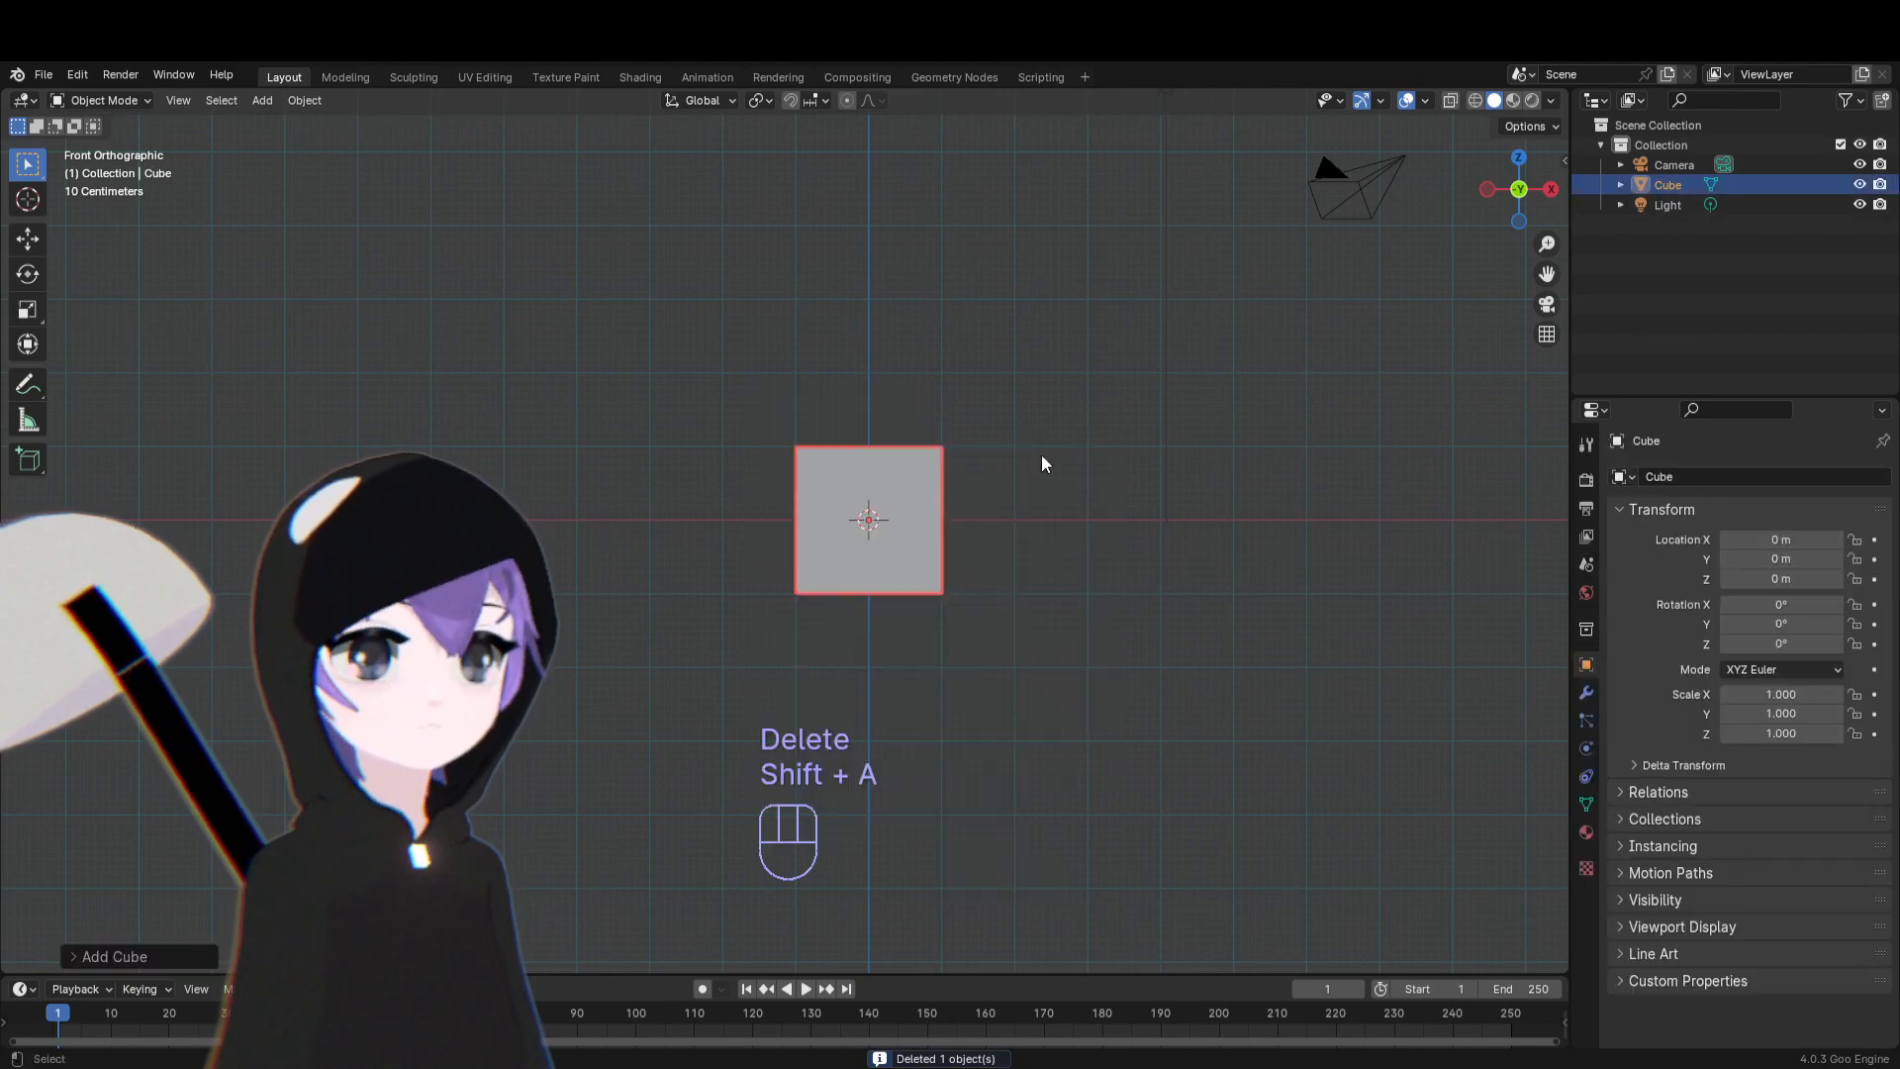
scroll(1219, 371, "up", 3)
middle_click_drag(1174, 412, 1196, 412, "shift")
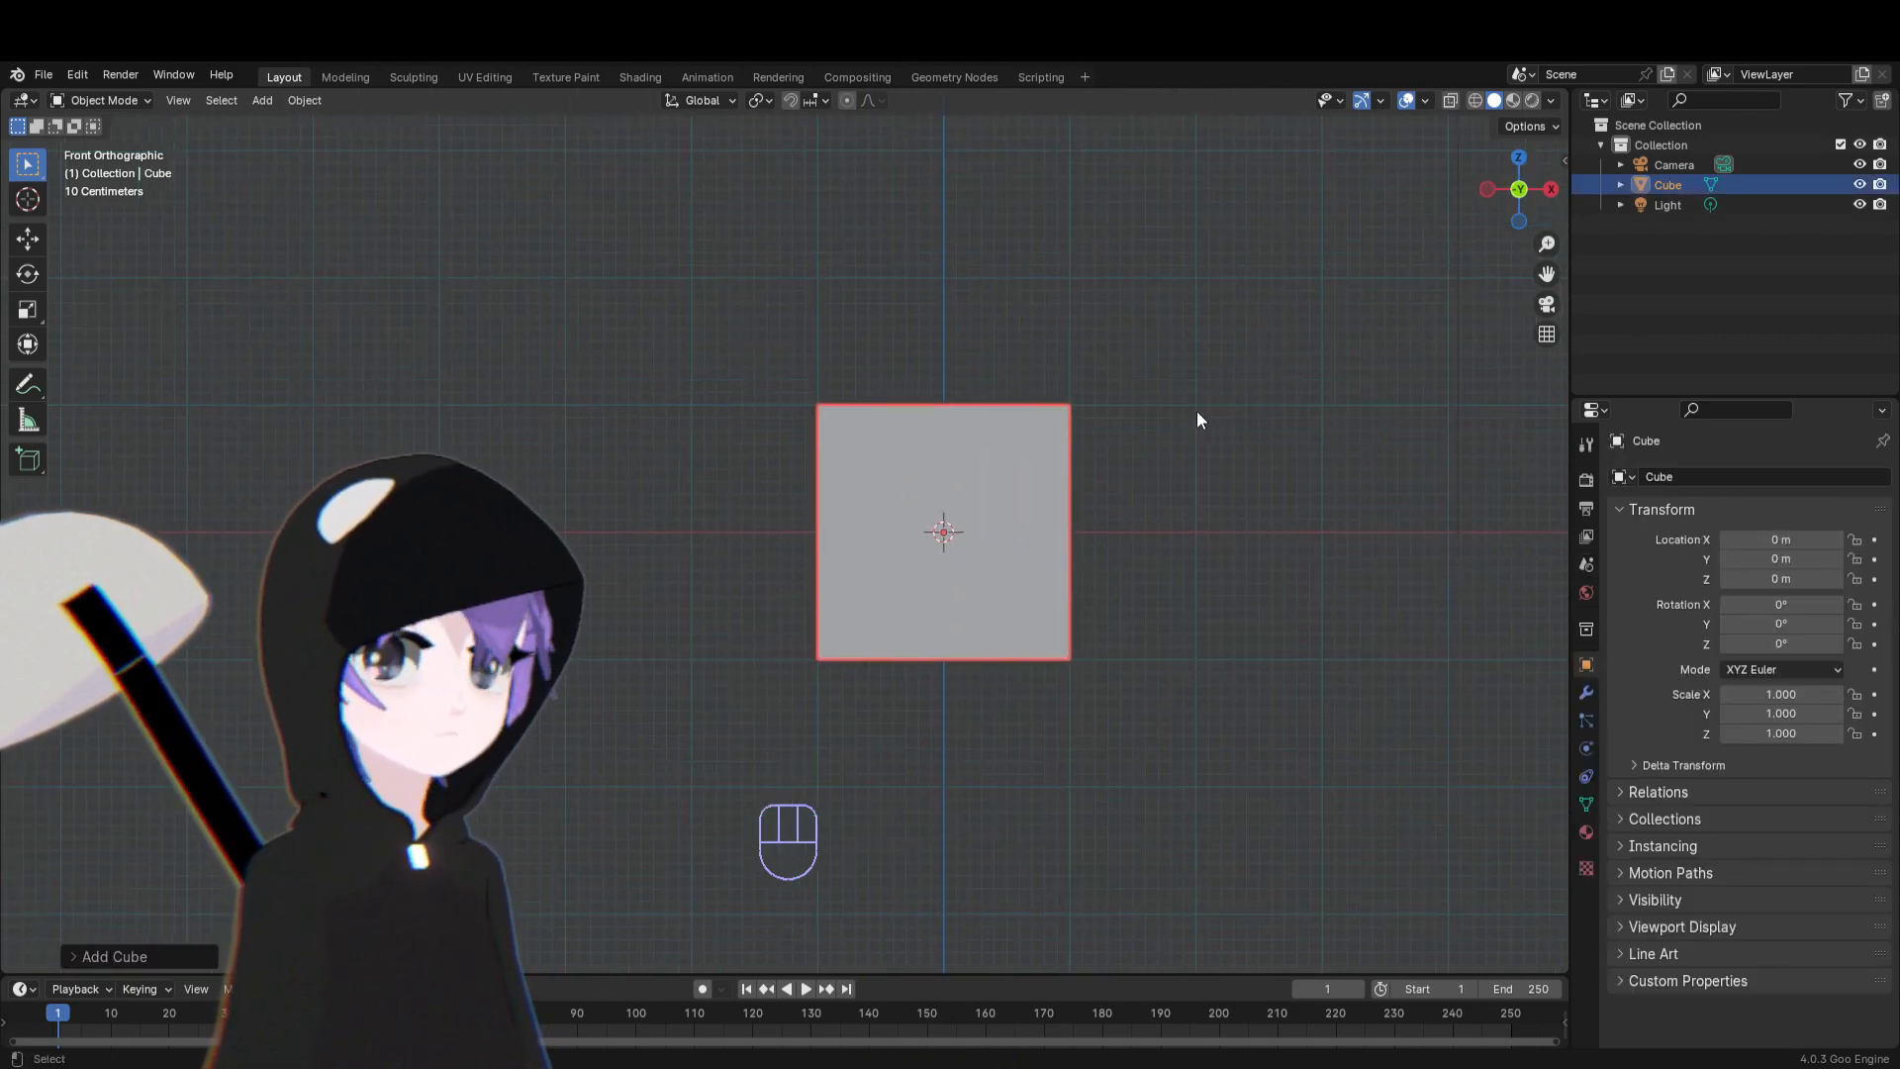
Enter Edit Mode on the new cube and show it in the front orthographic view
key("Tab")
scroll(1103, 488, "down", 3)
scroll(1102, 492, "up", 1)
middle_click_drag(1102, 492, 964, 525)
key("KP_1")
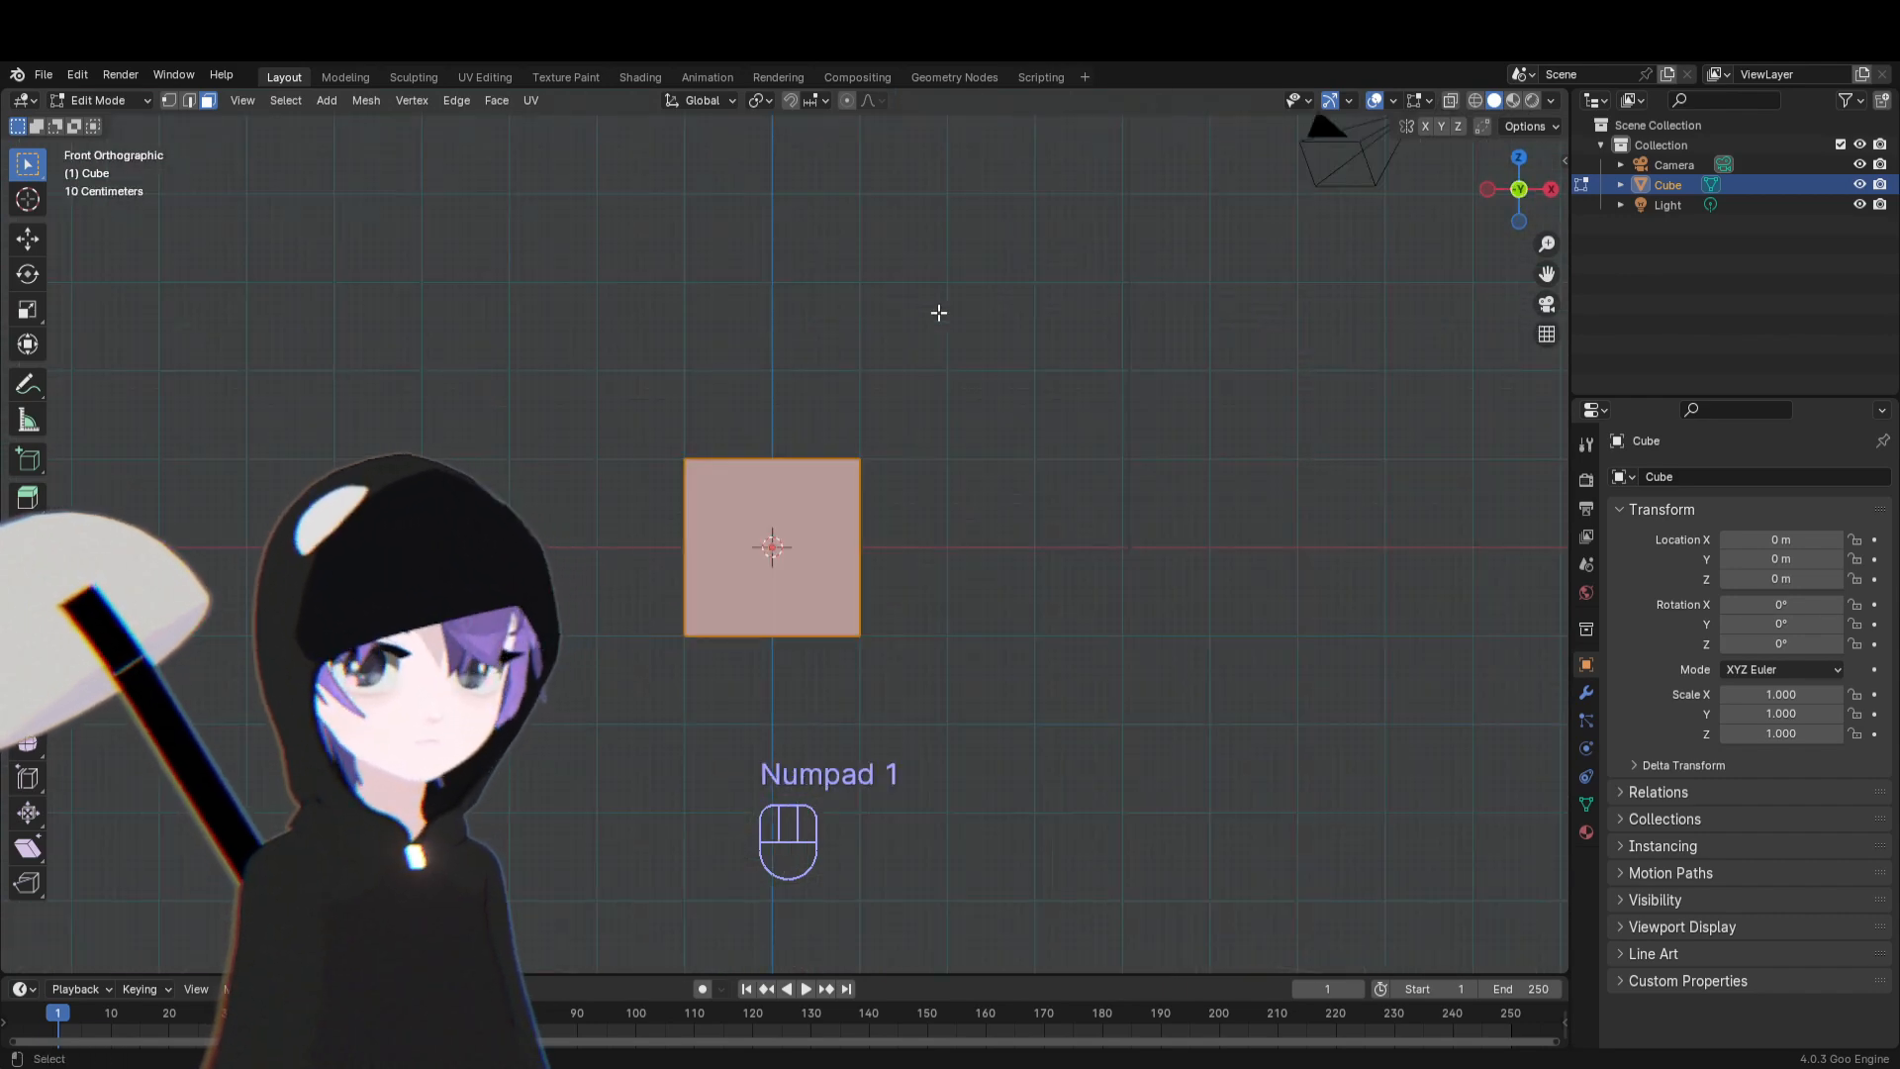
scroll(832, 416, "up", 2)
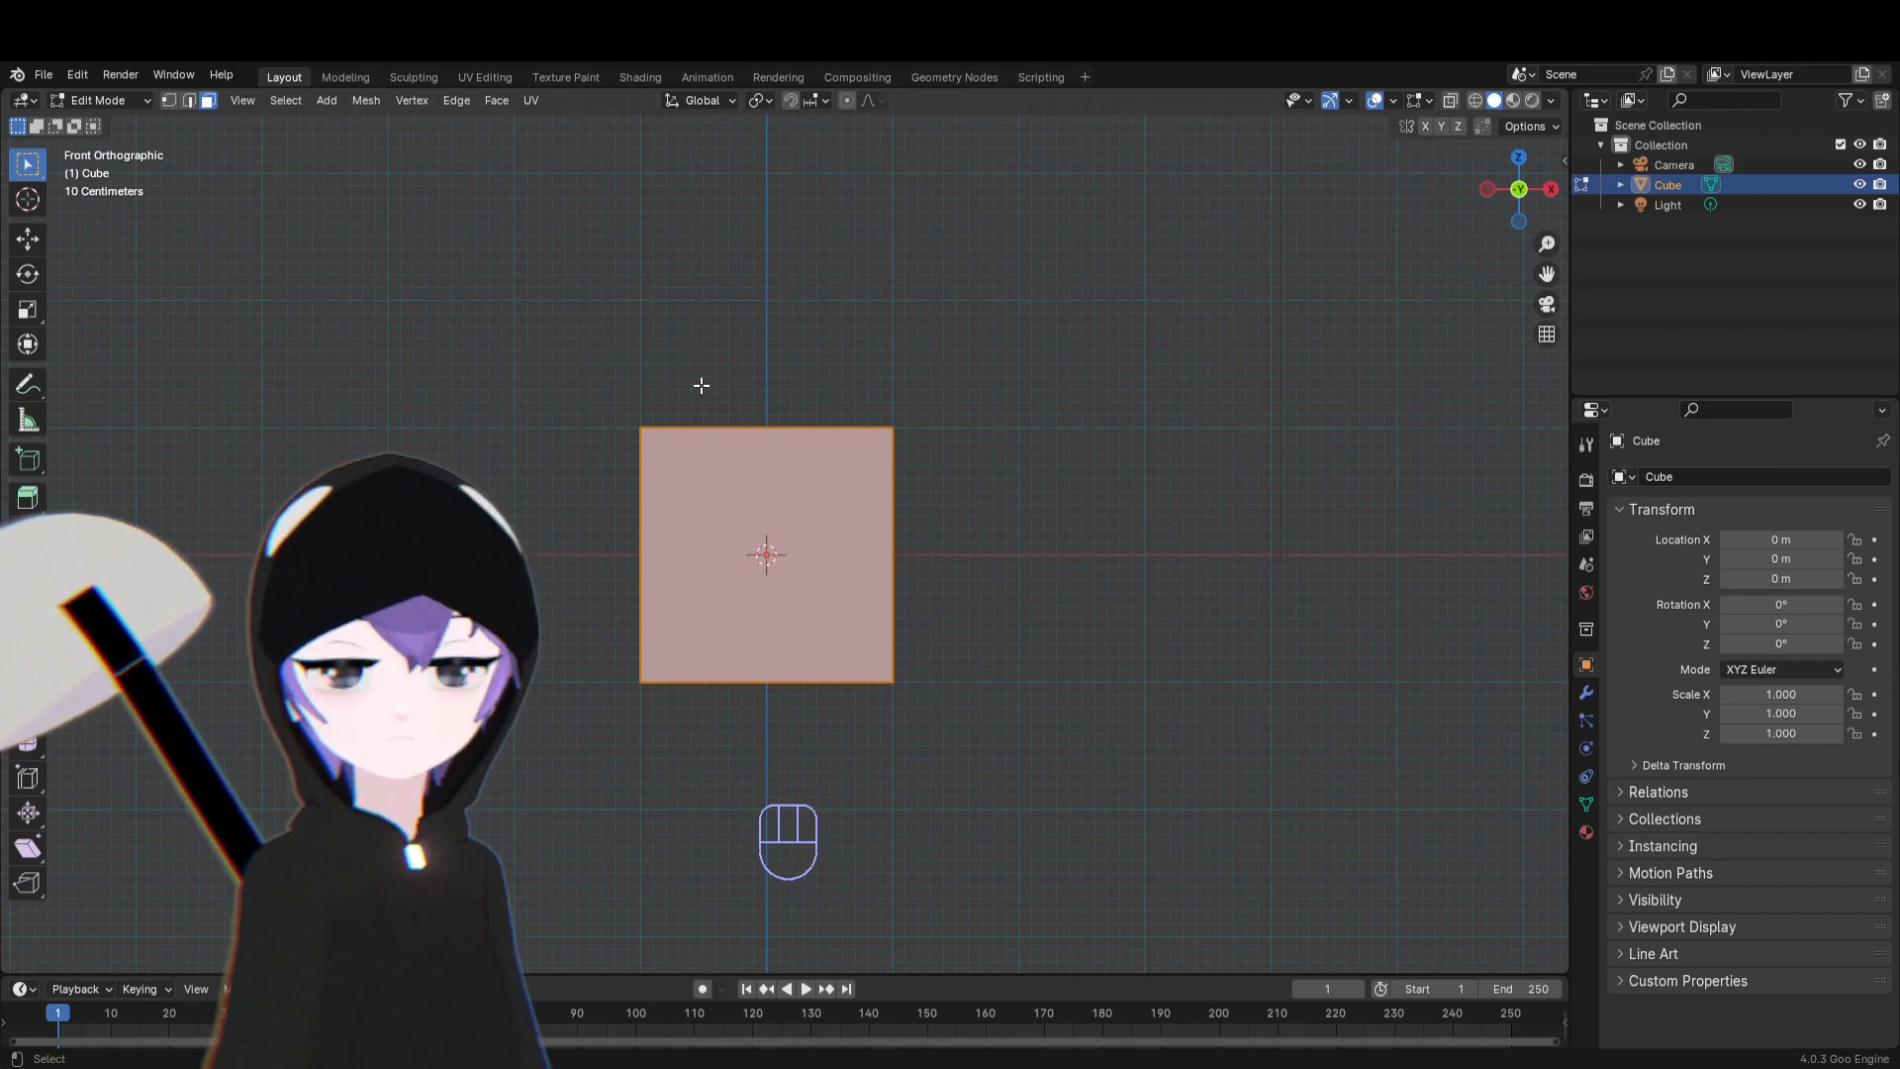
Switch to vertex selection and select the front face's upper corner vertex on the positive X side
middle_click_drag(920, 543, 871, 603)
middle_click_drag(848, 484, 856, 535, "shift")
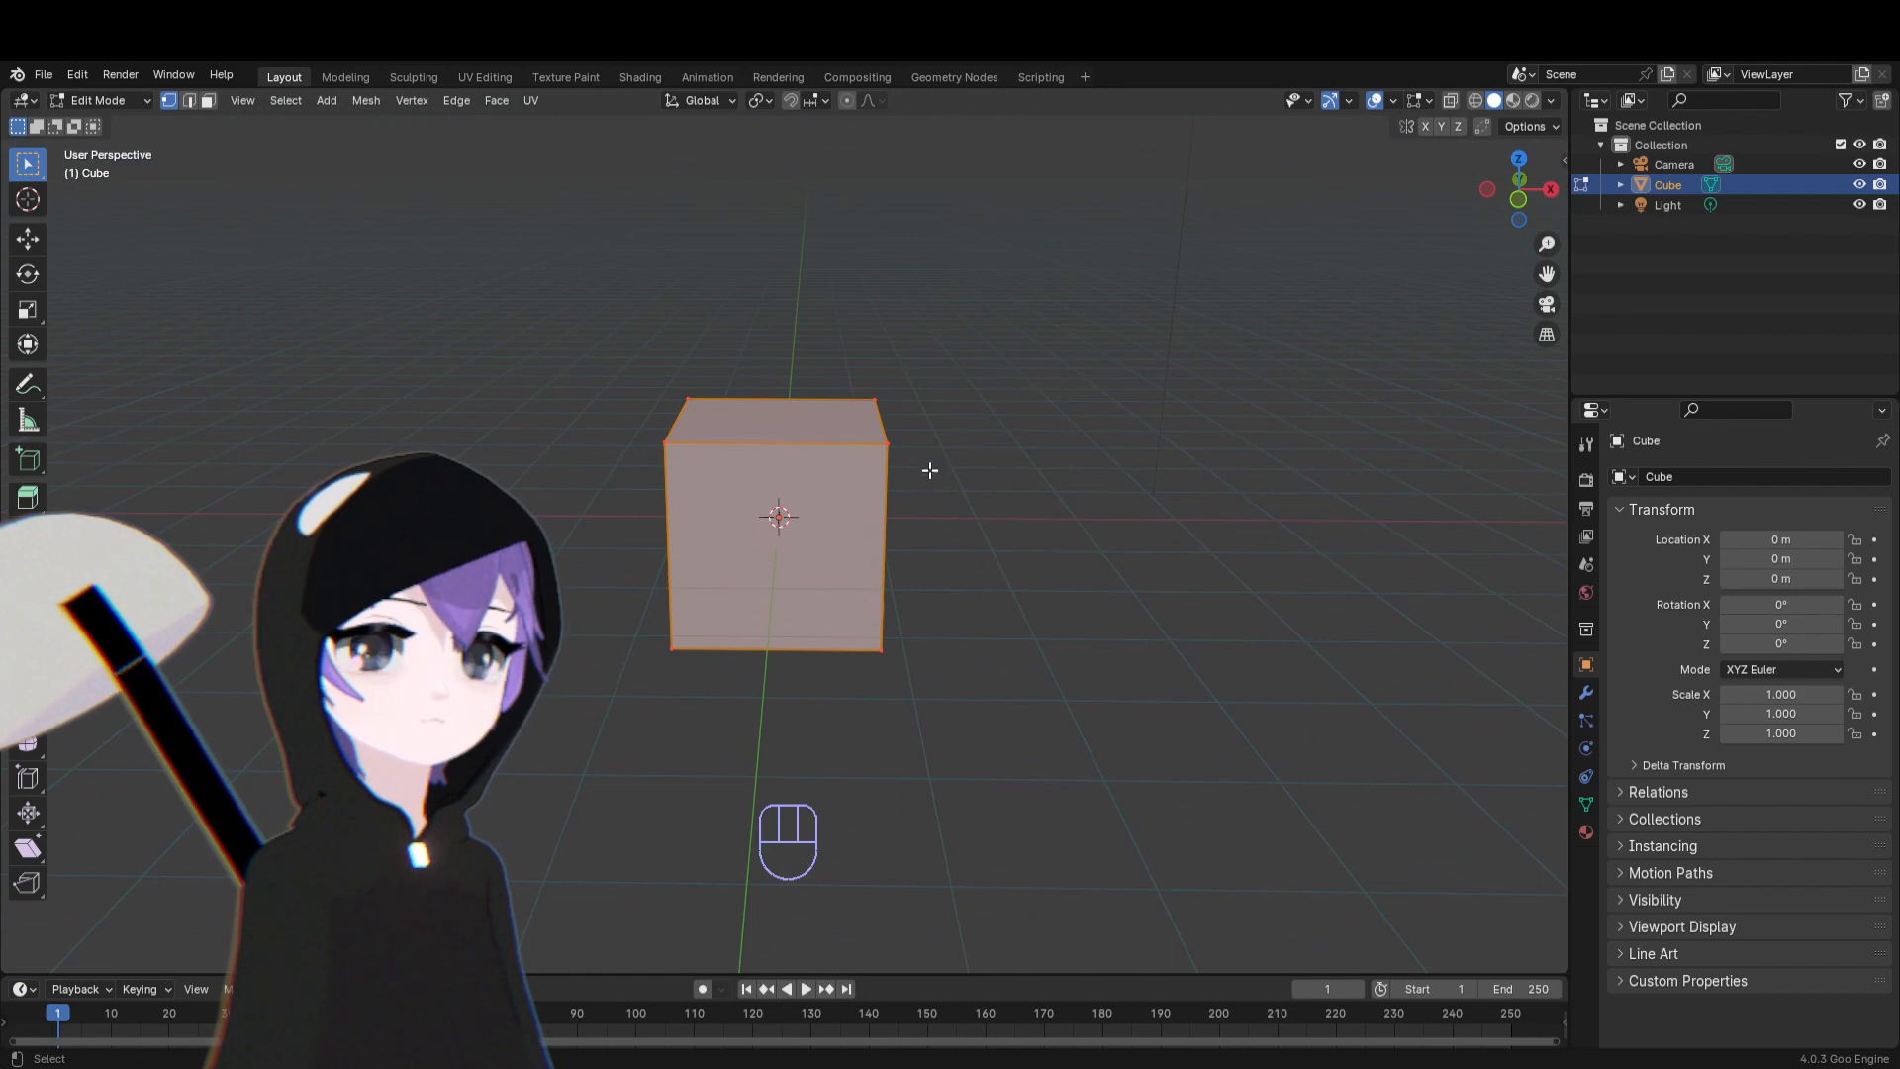
left_click(890, 440)
key("KP_1")
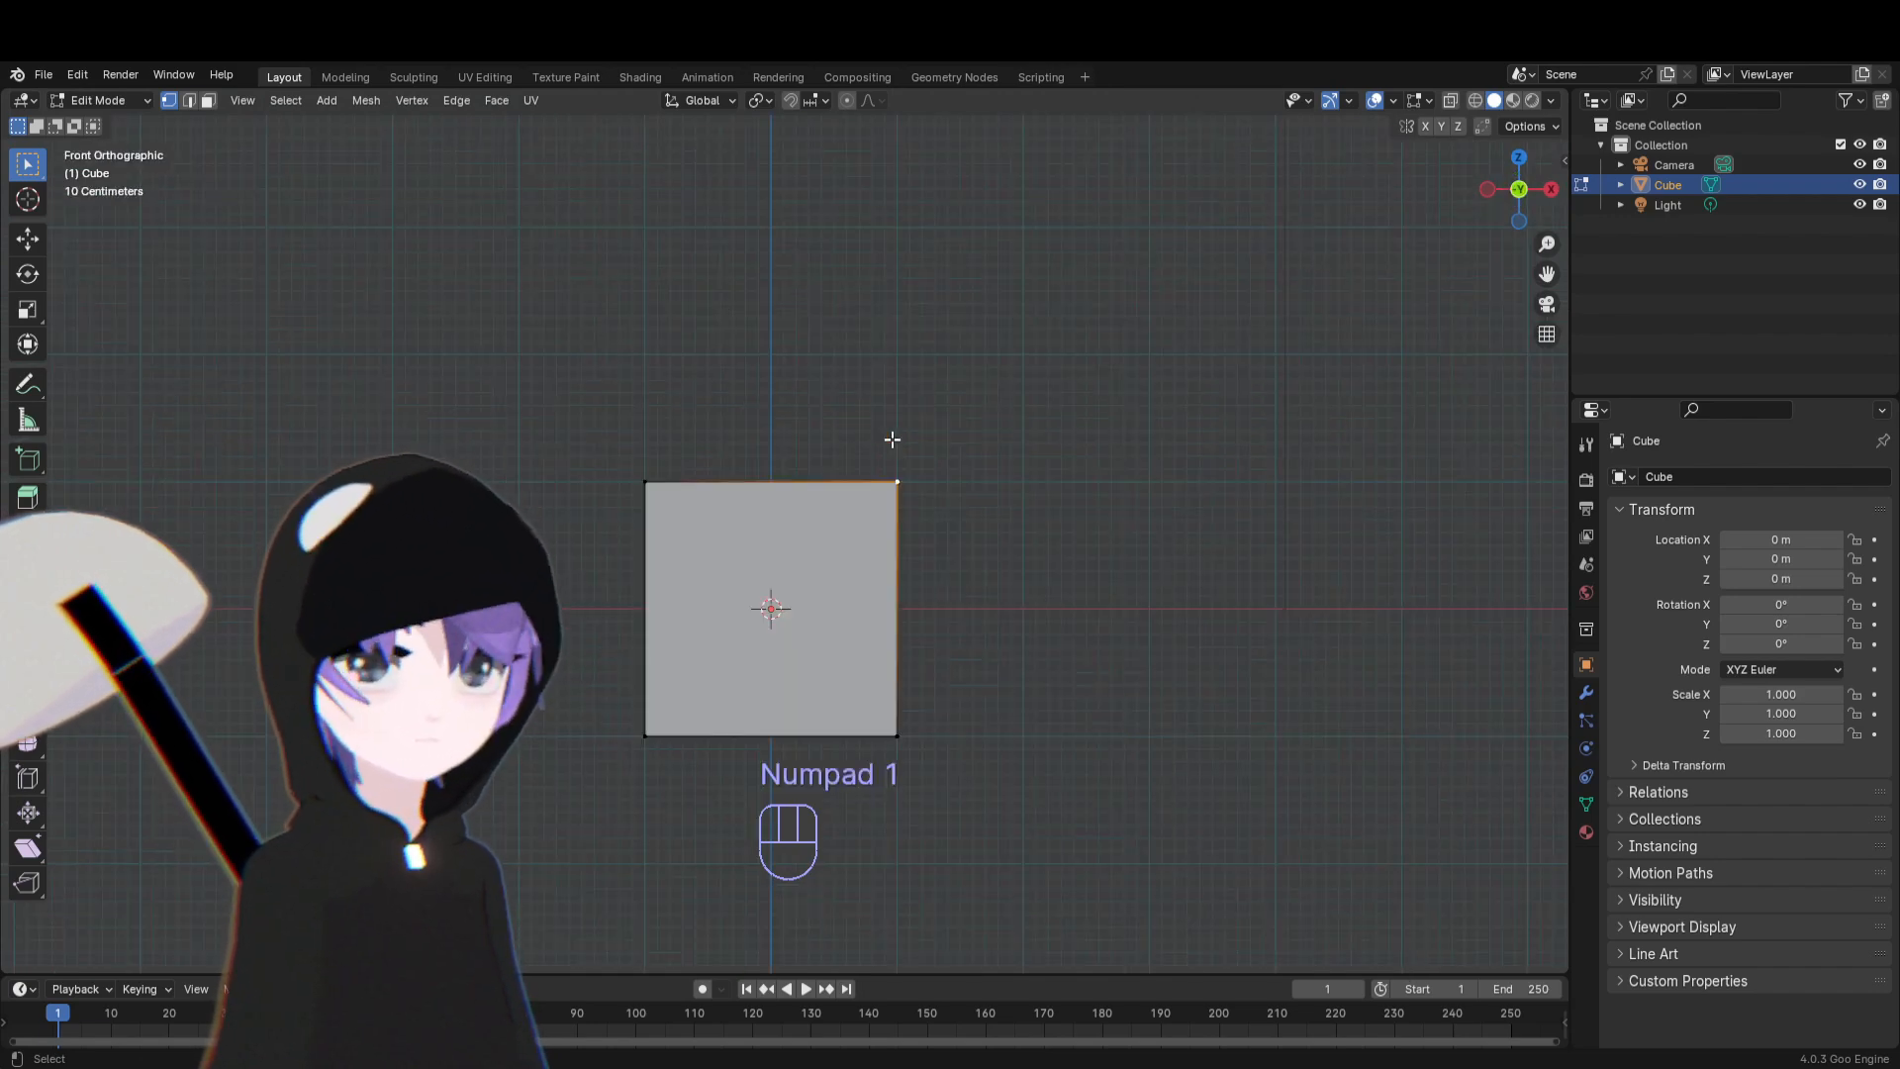
middle_click_drag(966, 645, 1035, 654, "shift")
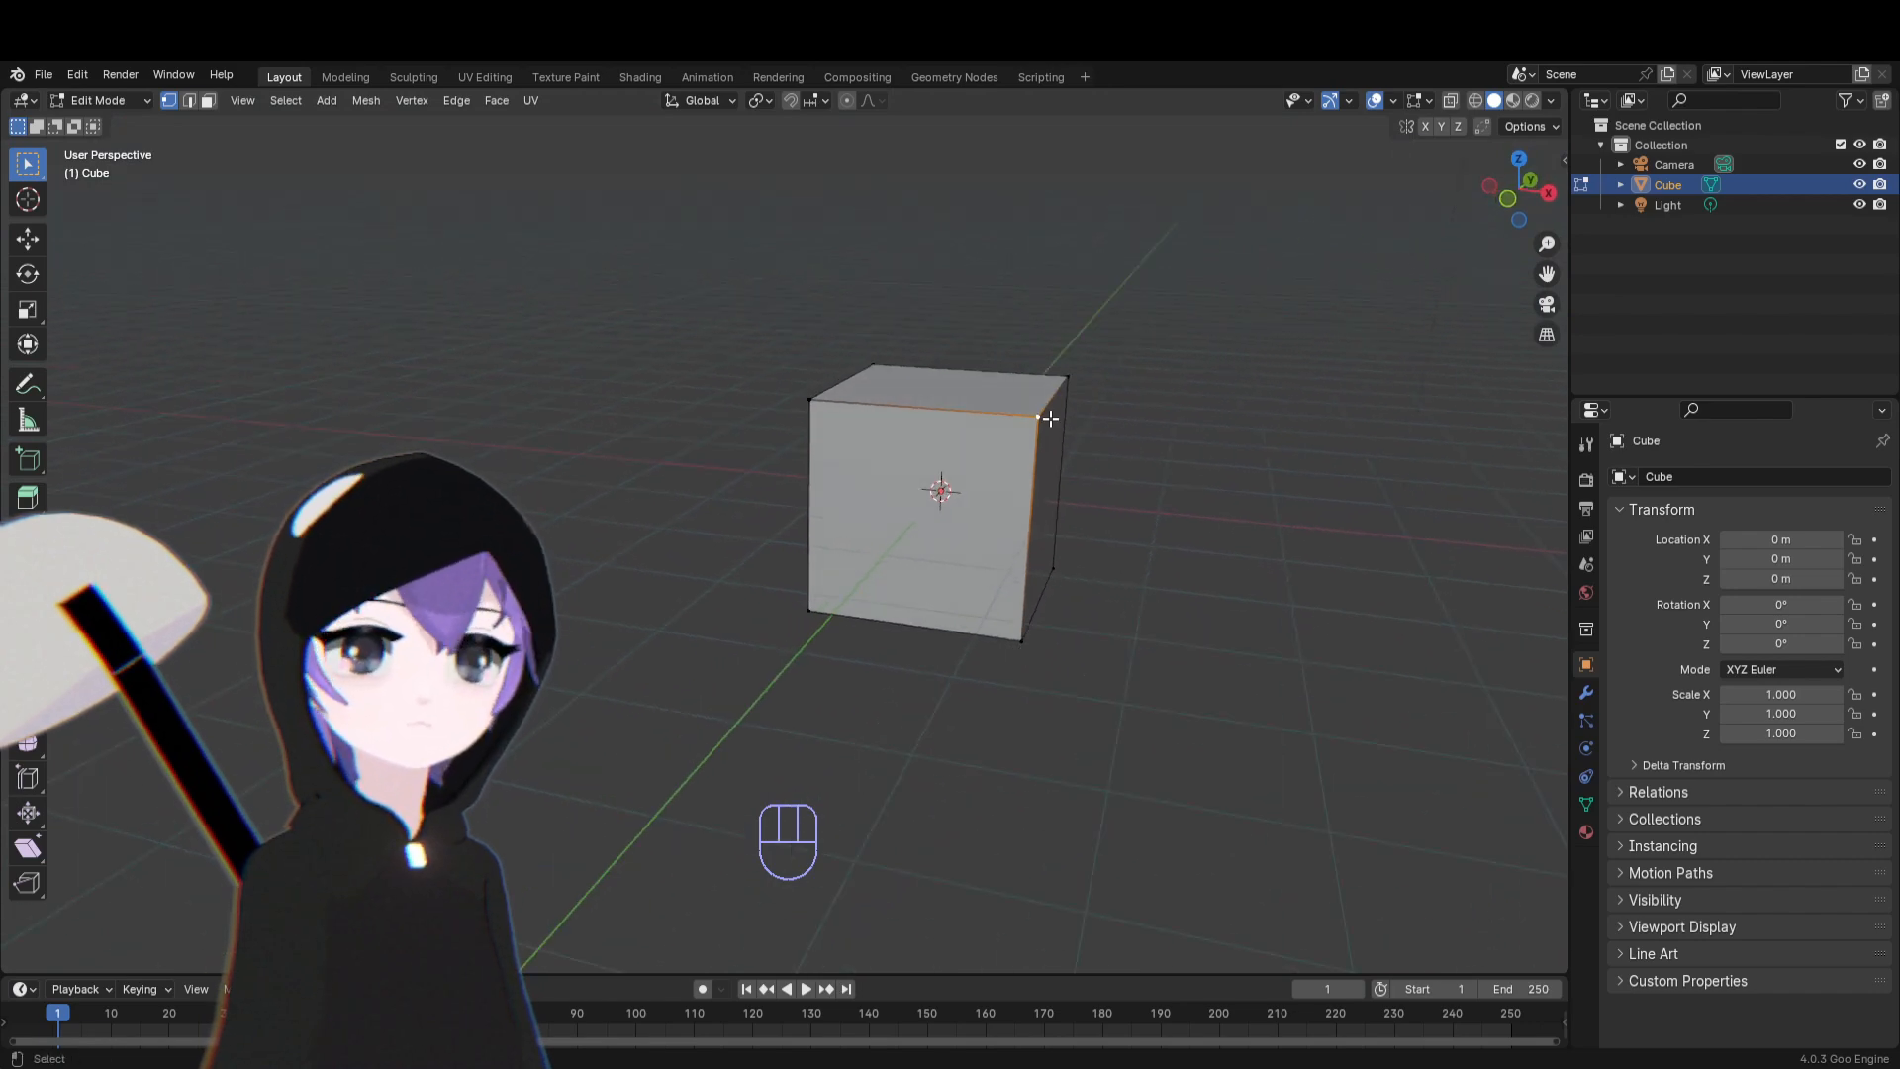
Add one centred vertical loop cut across the cube's front and top faces, and deselect everything
key("ctrl+r")
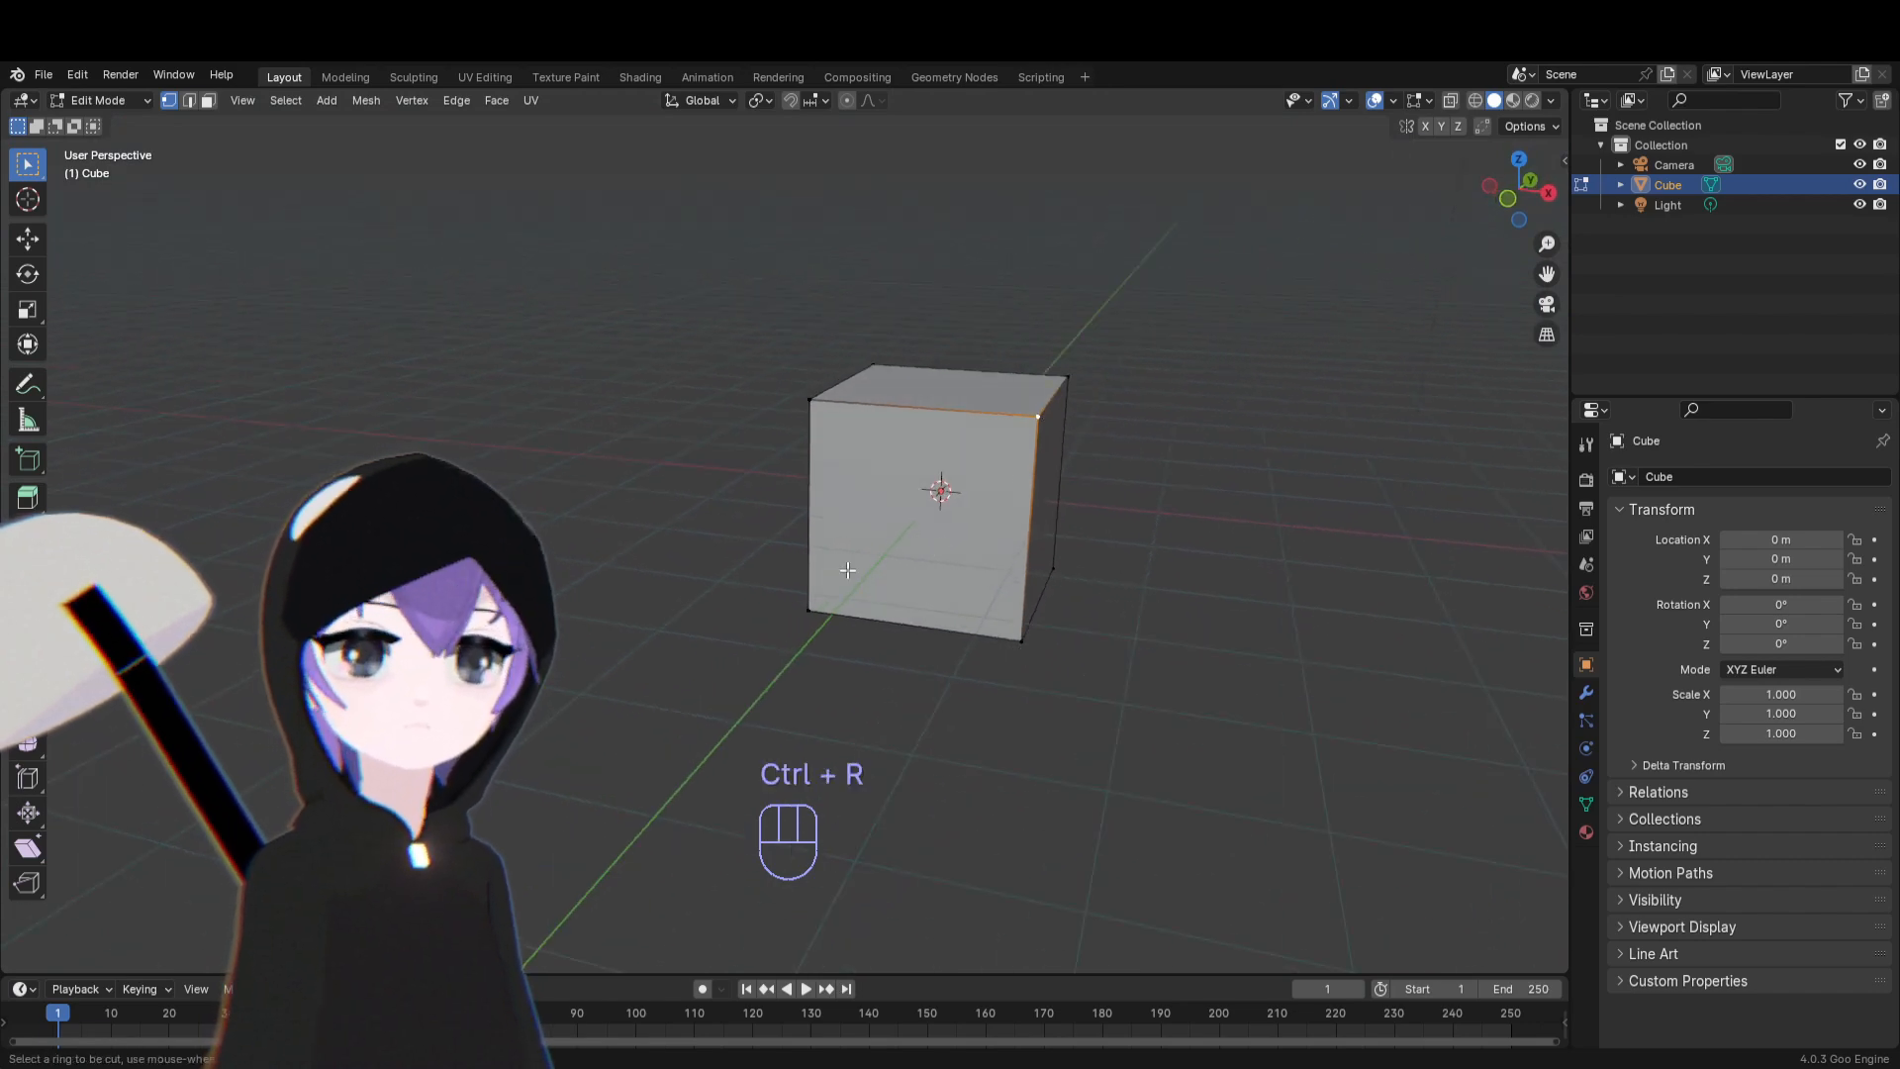
right_click(918, 380)
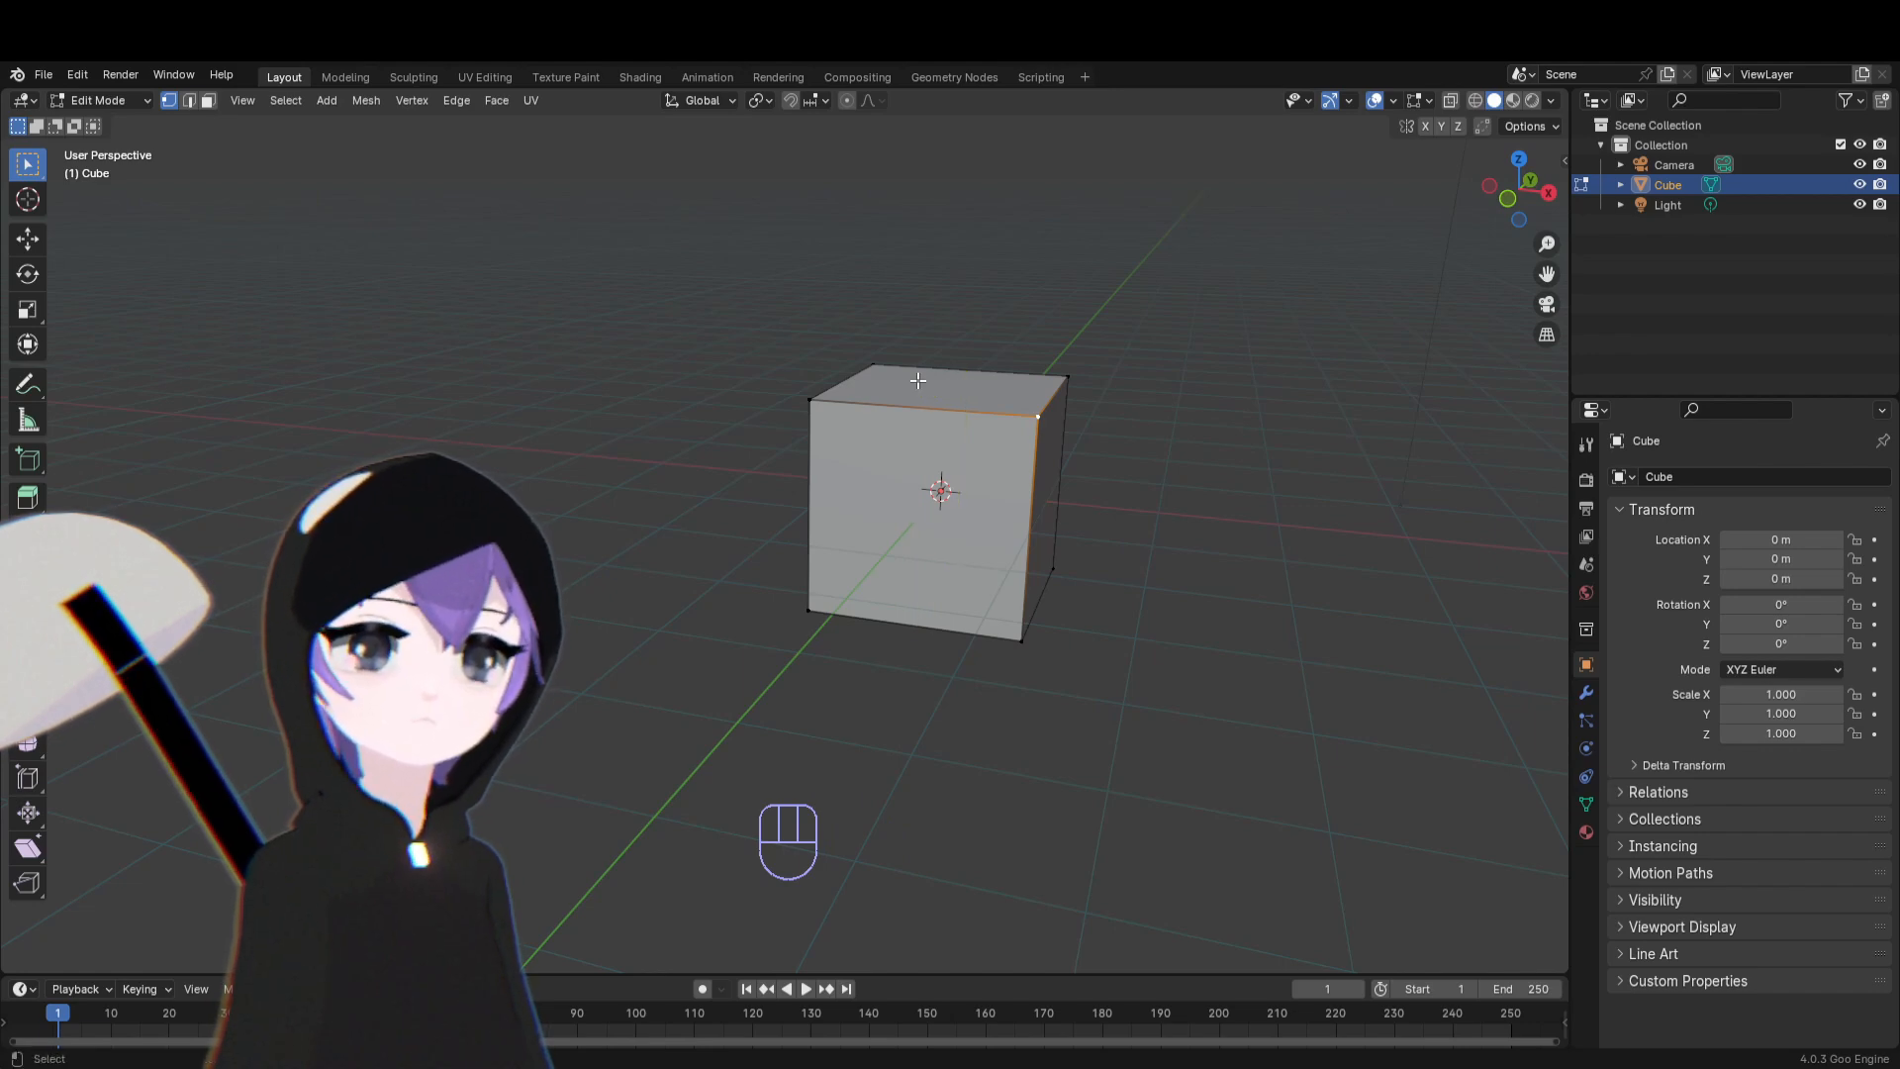
key("ctrl+r")
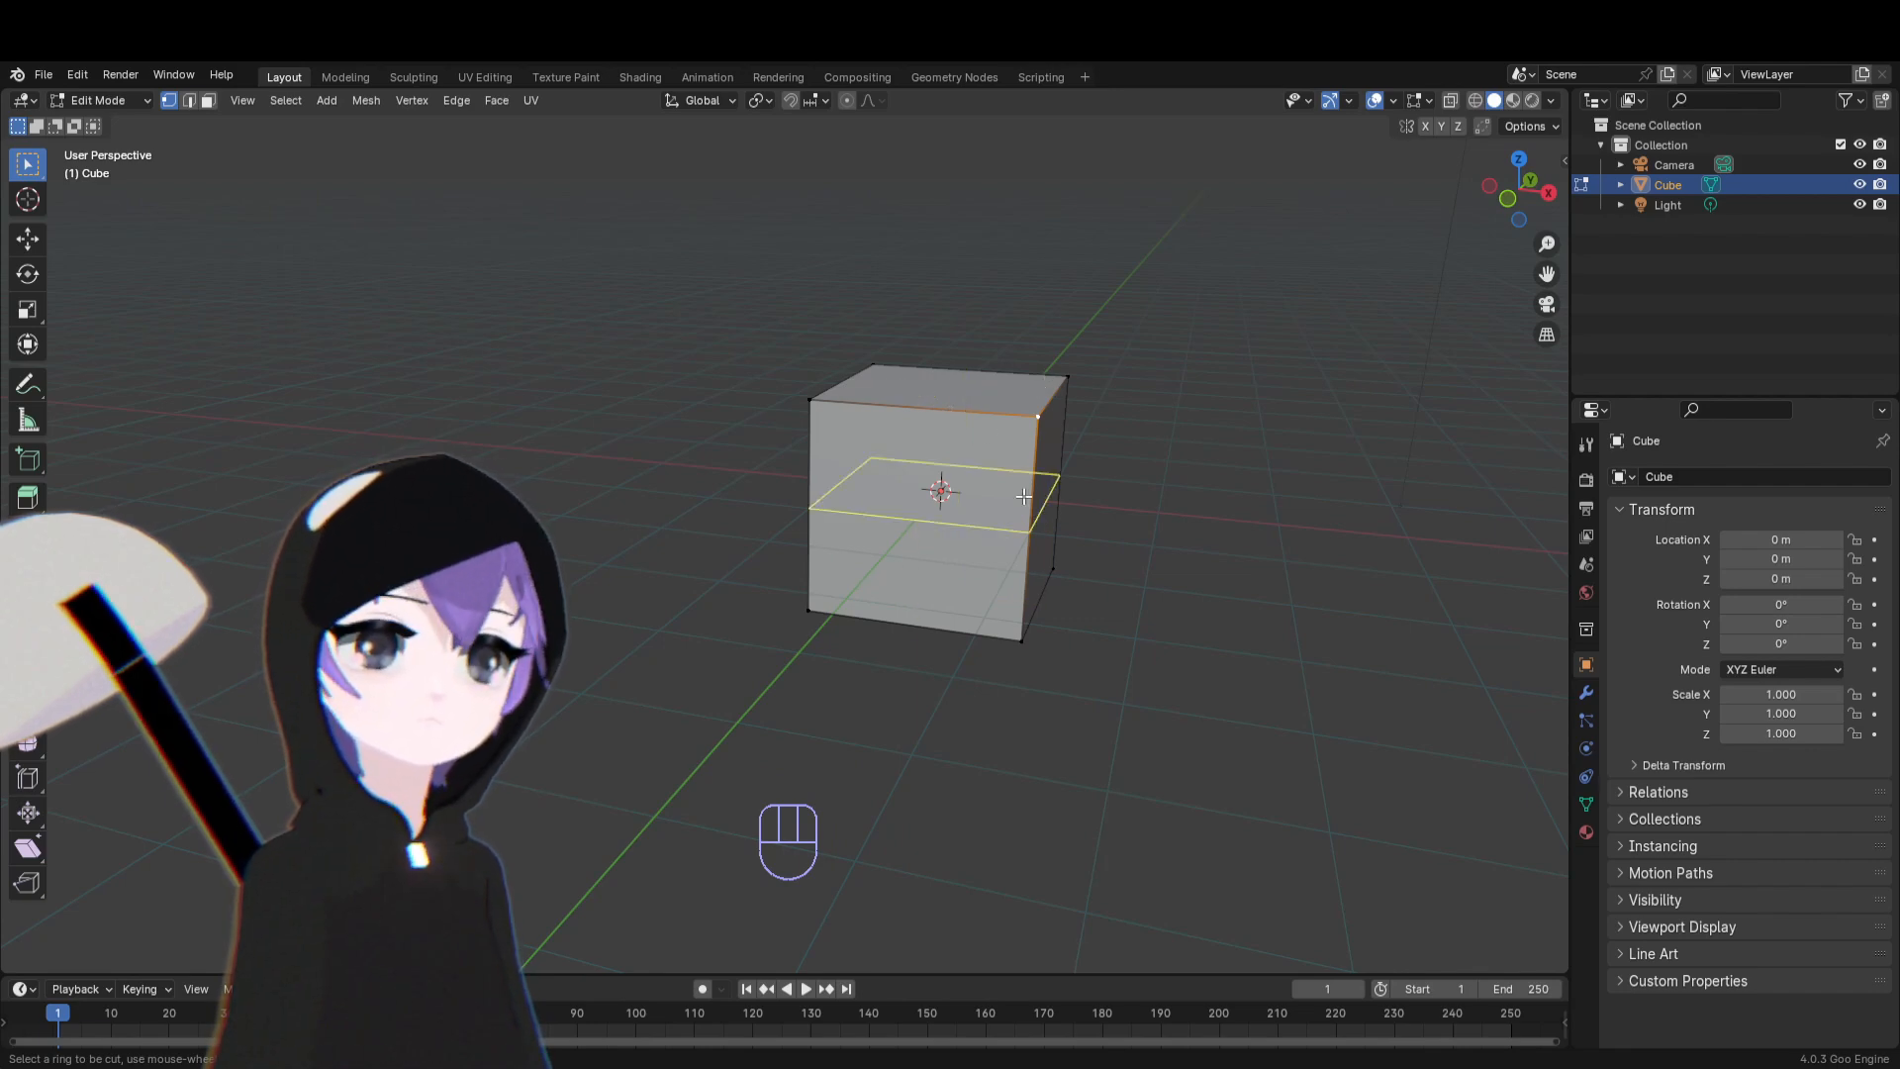
left_click(945, 400)
right_click(963, 447)
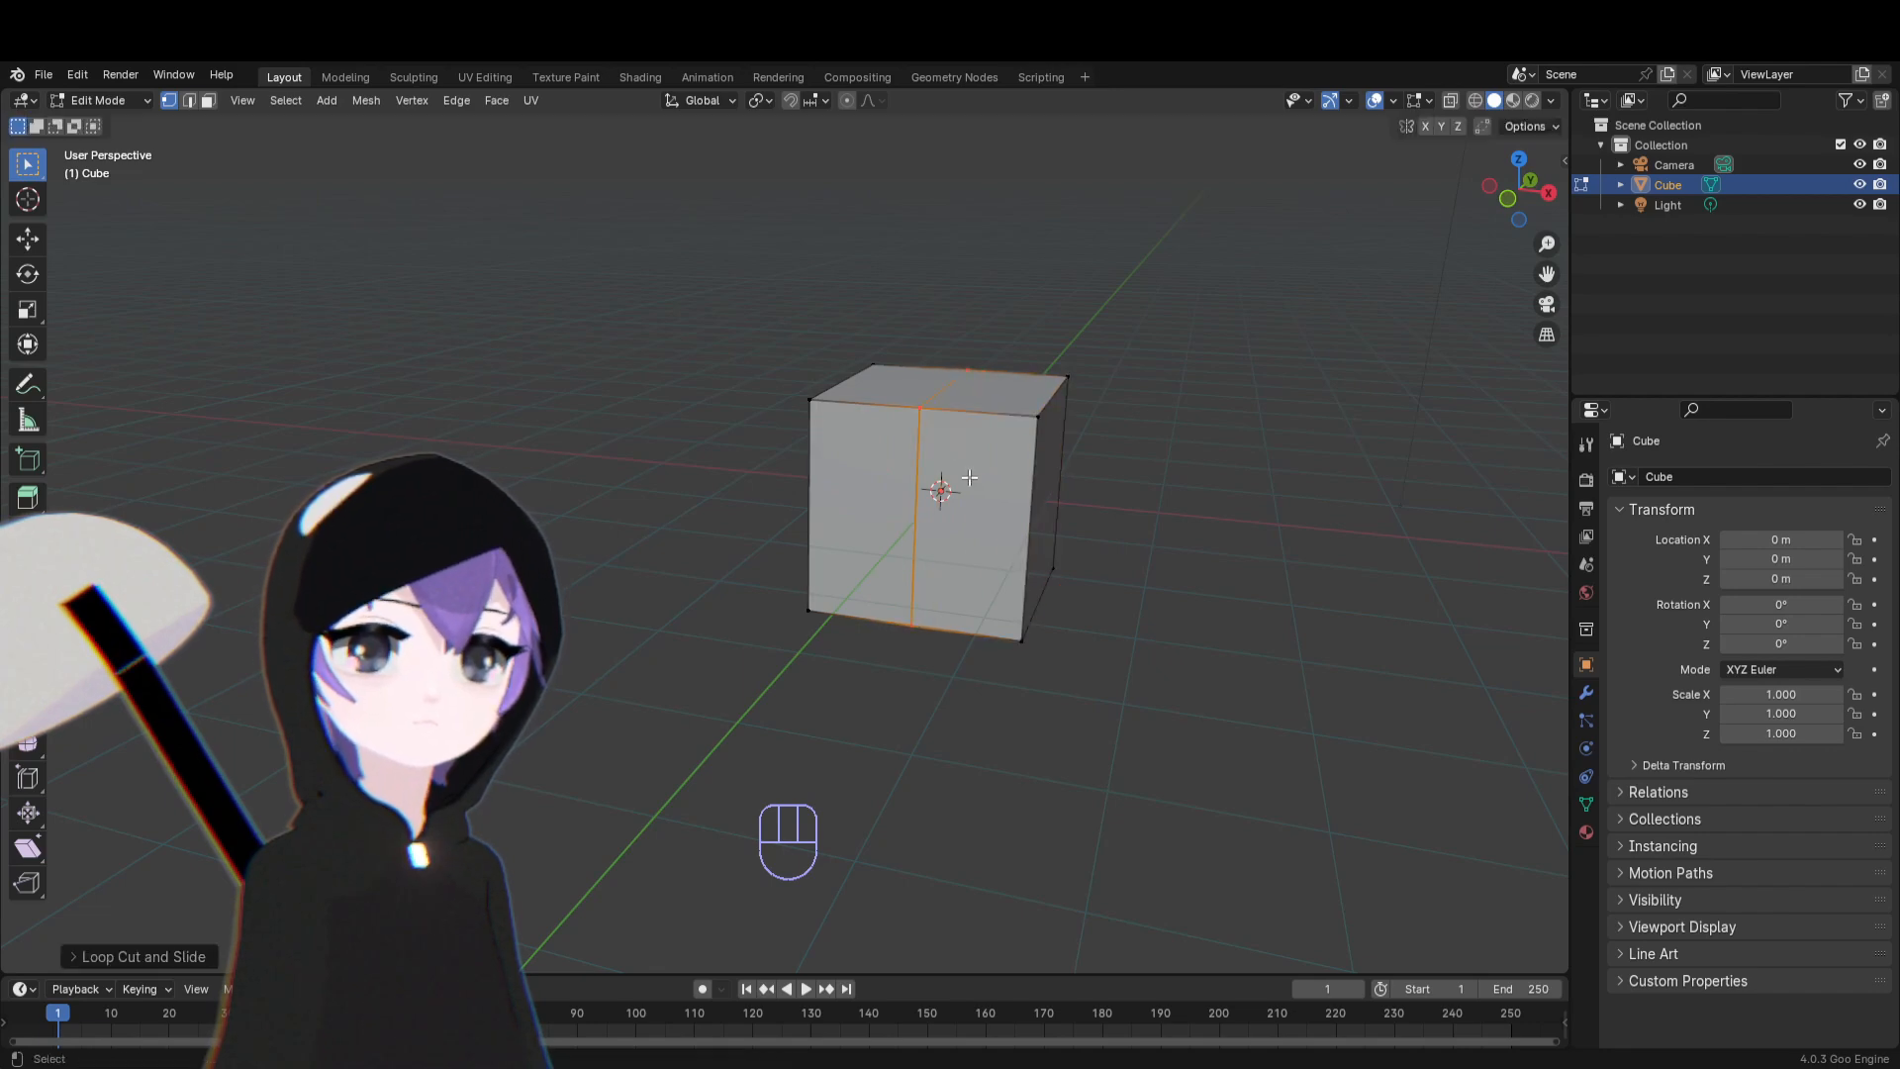
left_click(1120, 548)
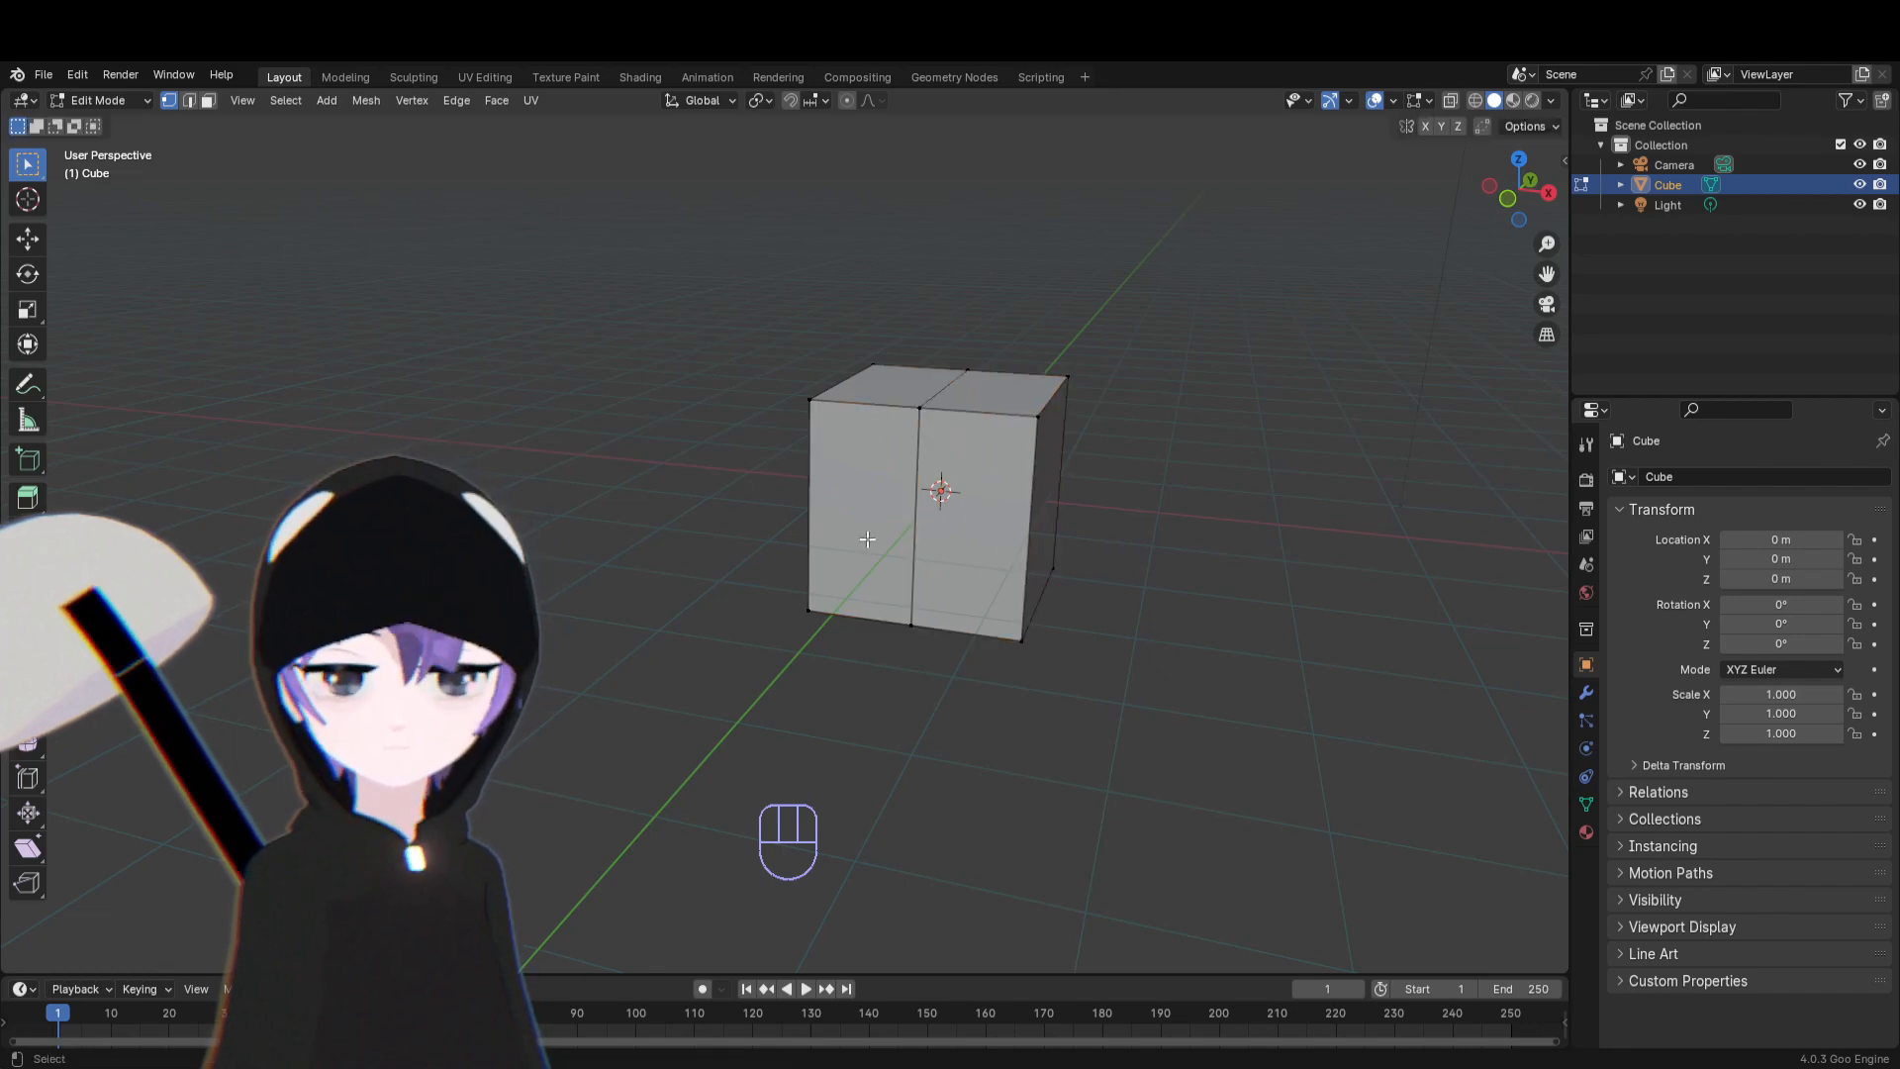
key("ctrl+r")
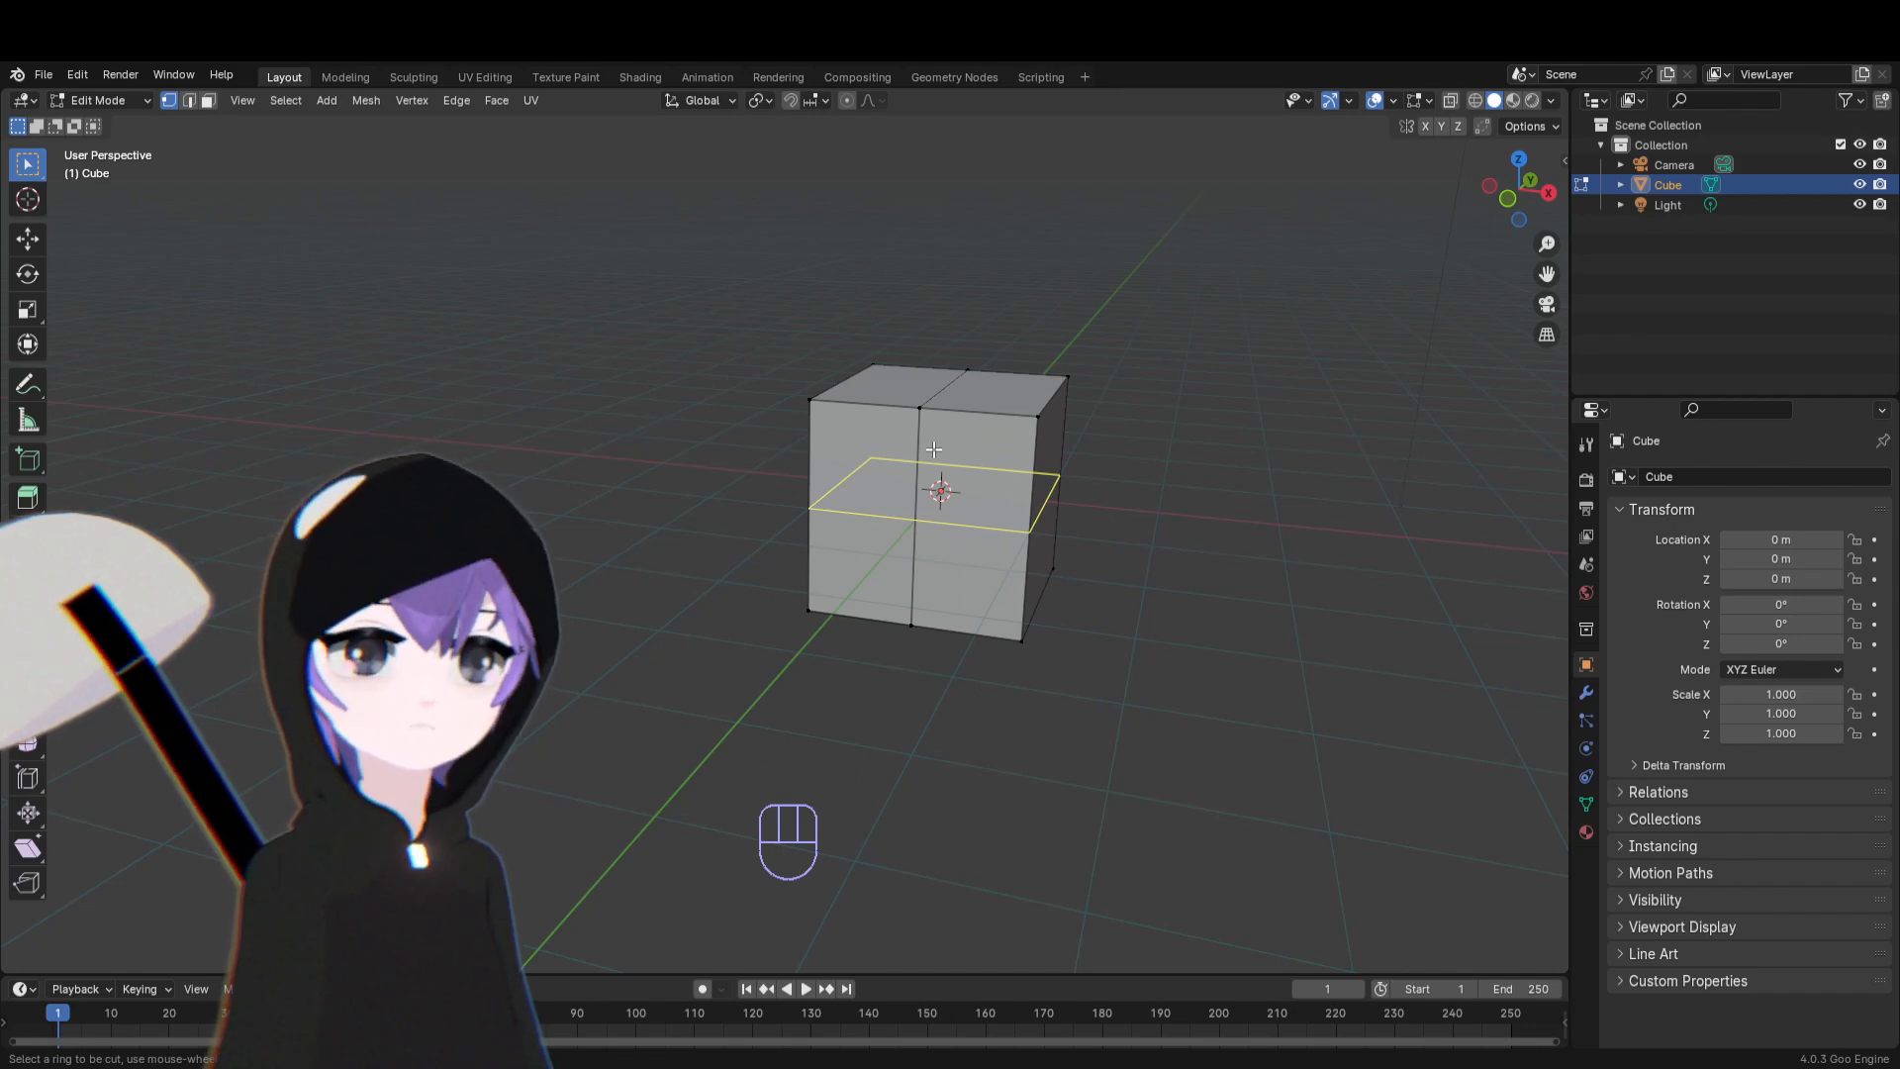
scroll(941, 465, "up", 1)
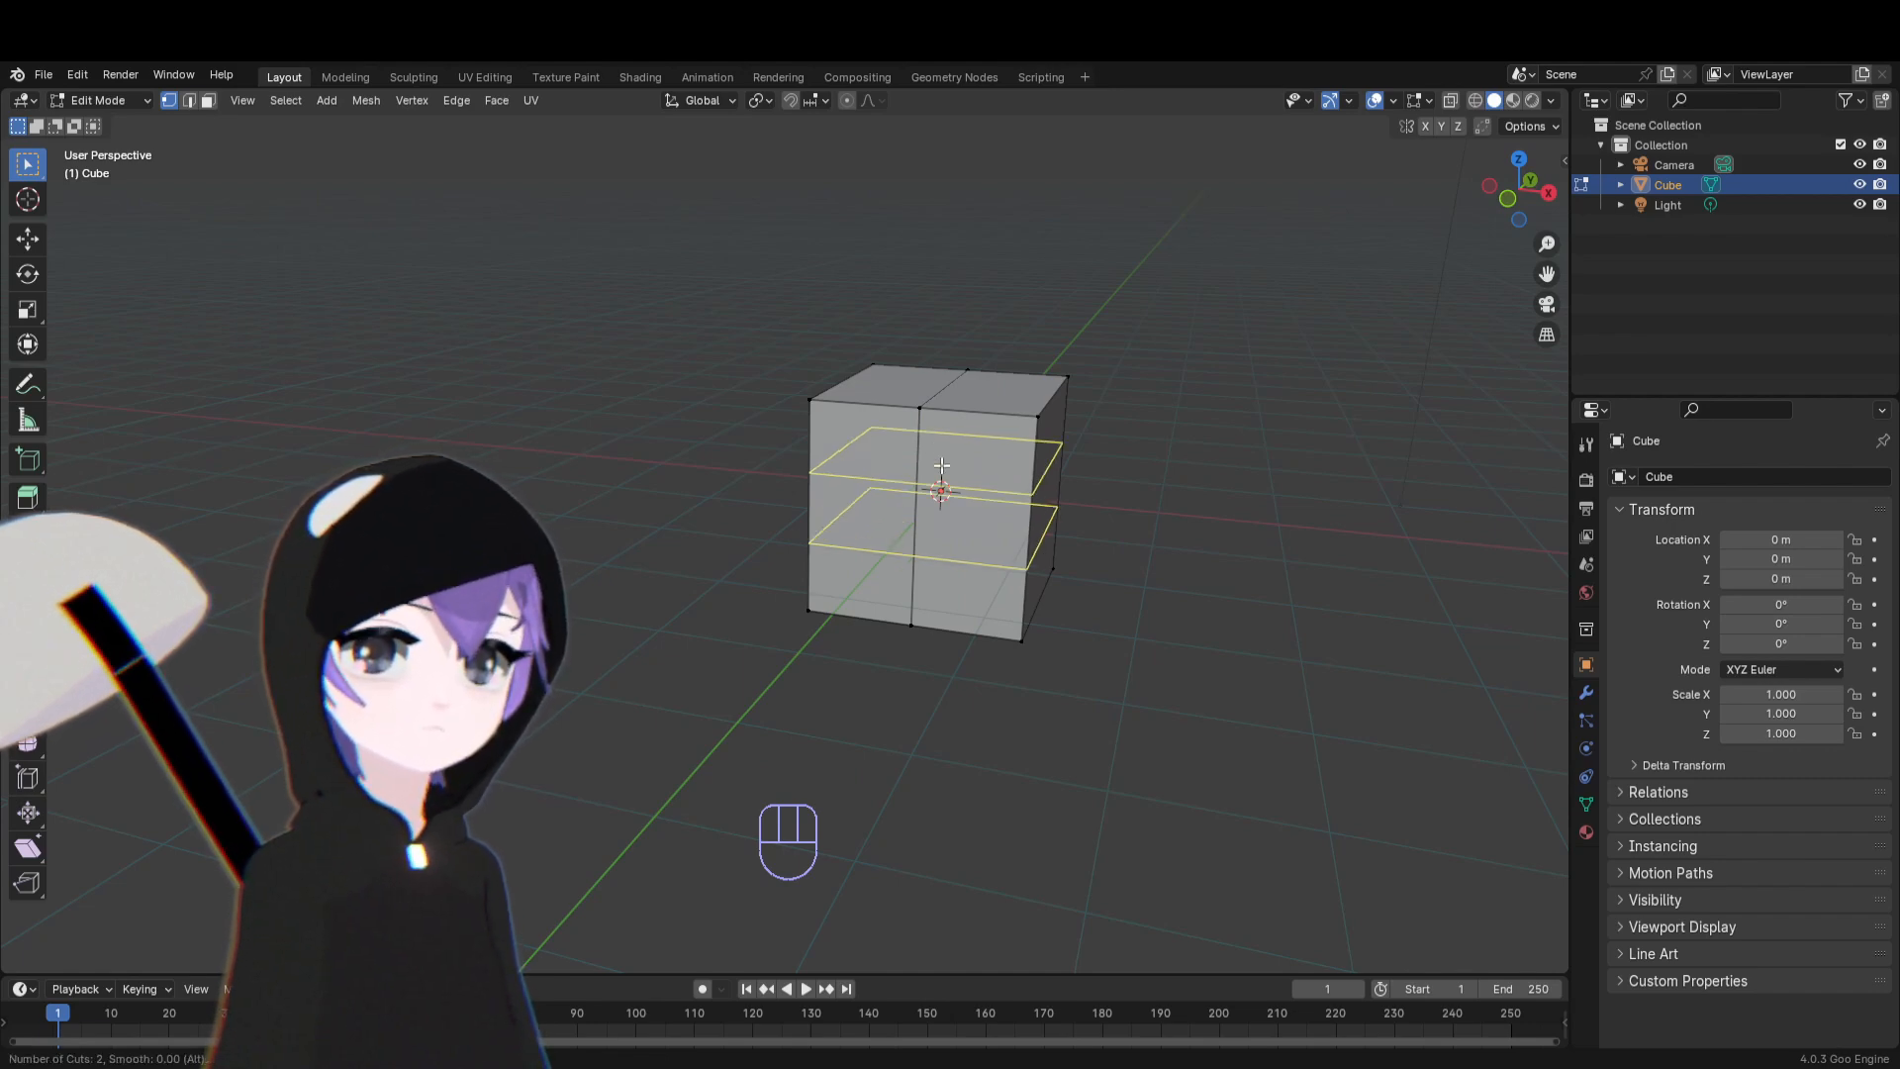
scroll(941, 465, "up", 2)
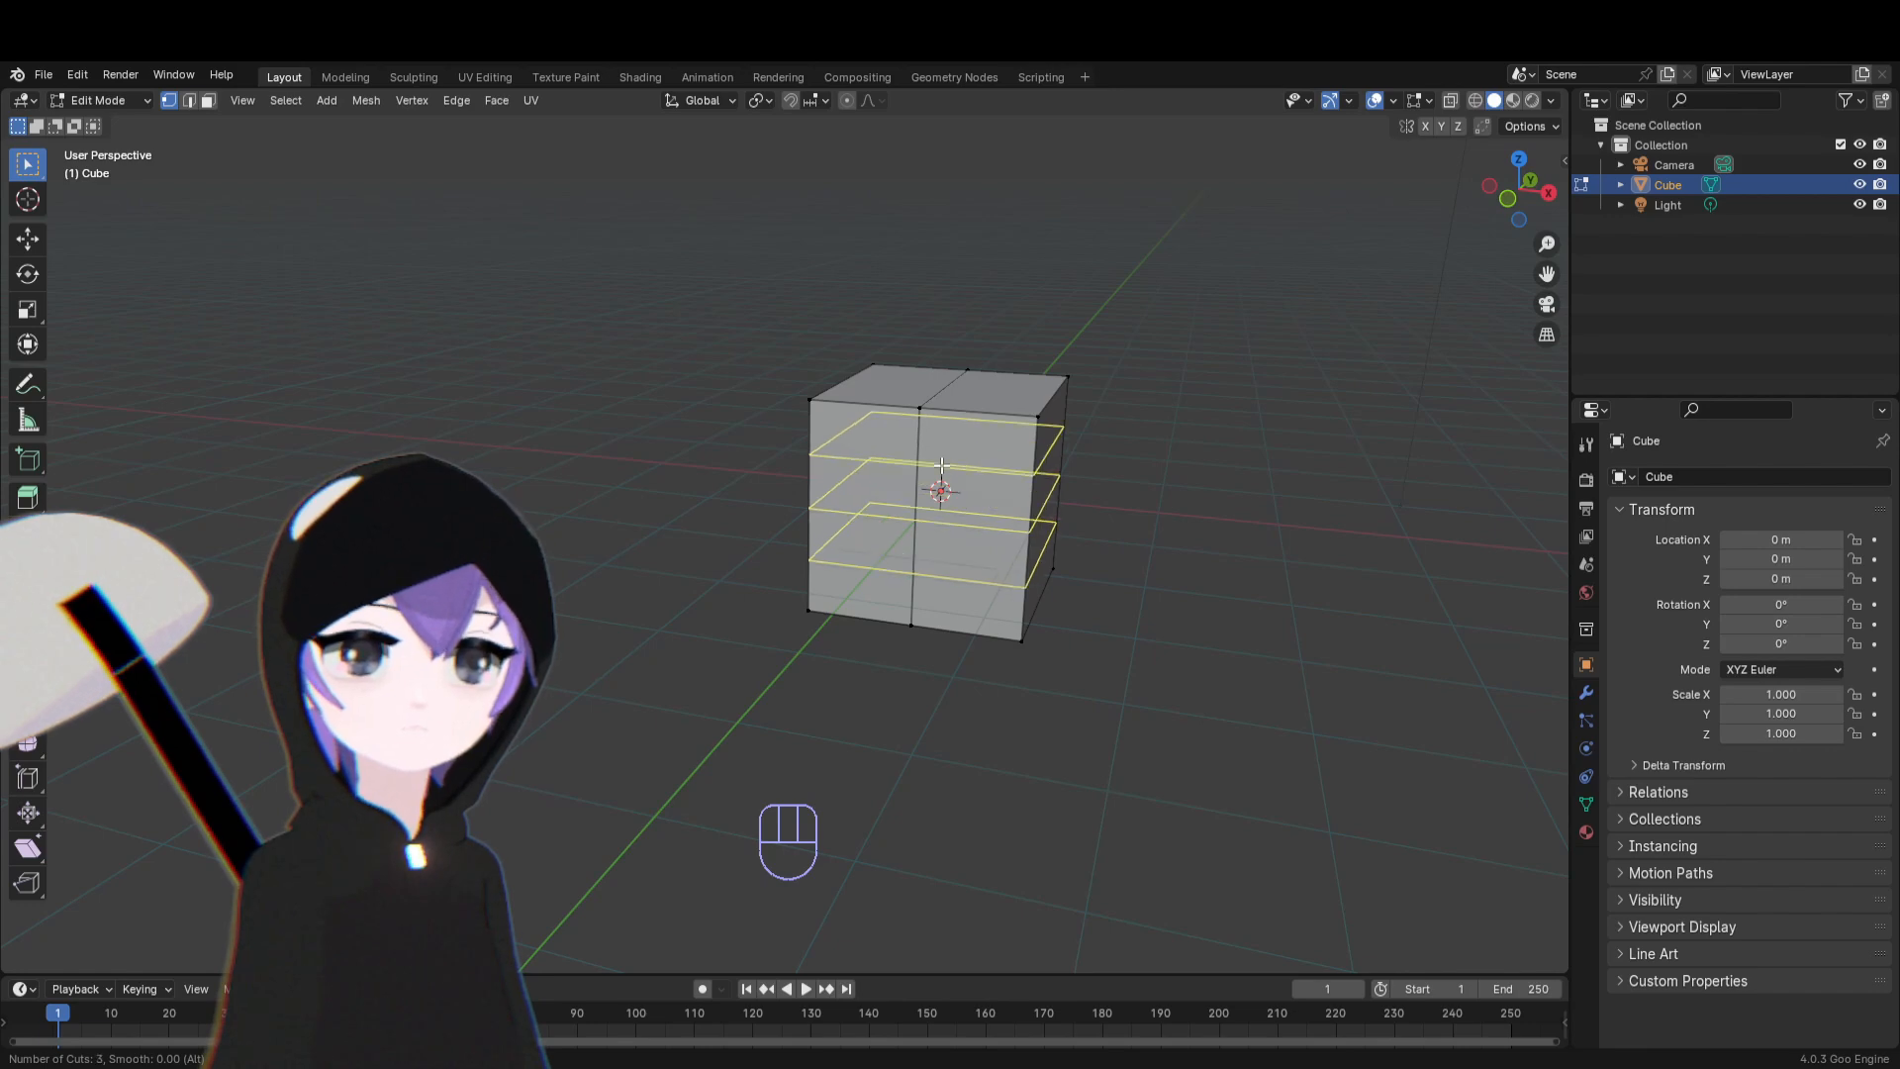
scroll(941, 488, "up", 20)
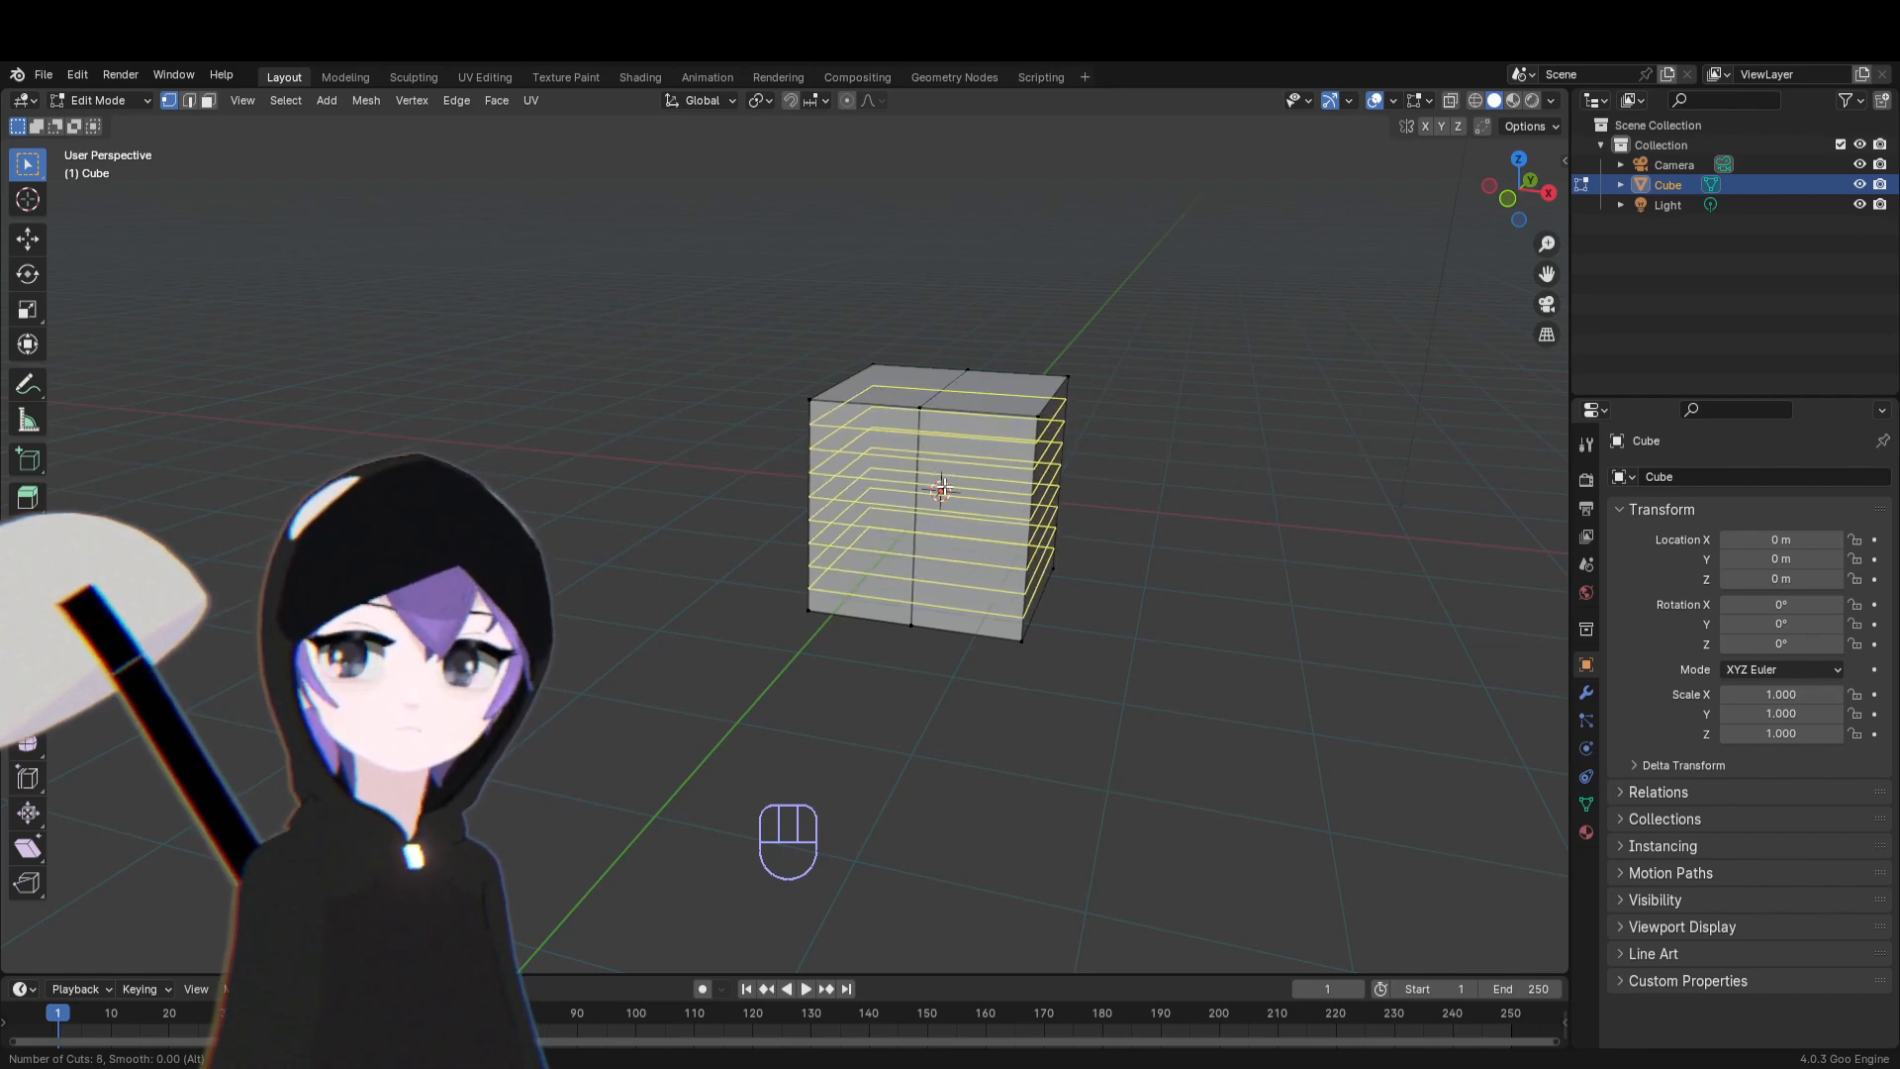
scroll(941, 488, "down", 20)
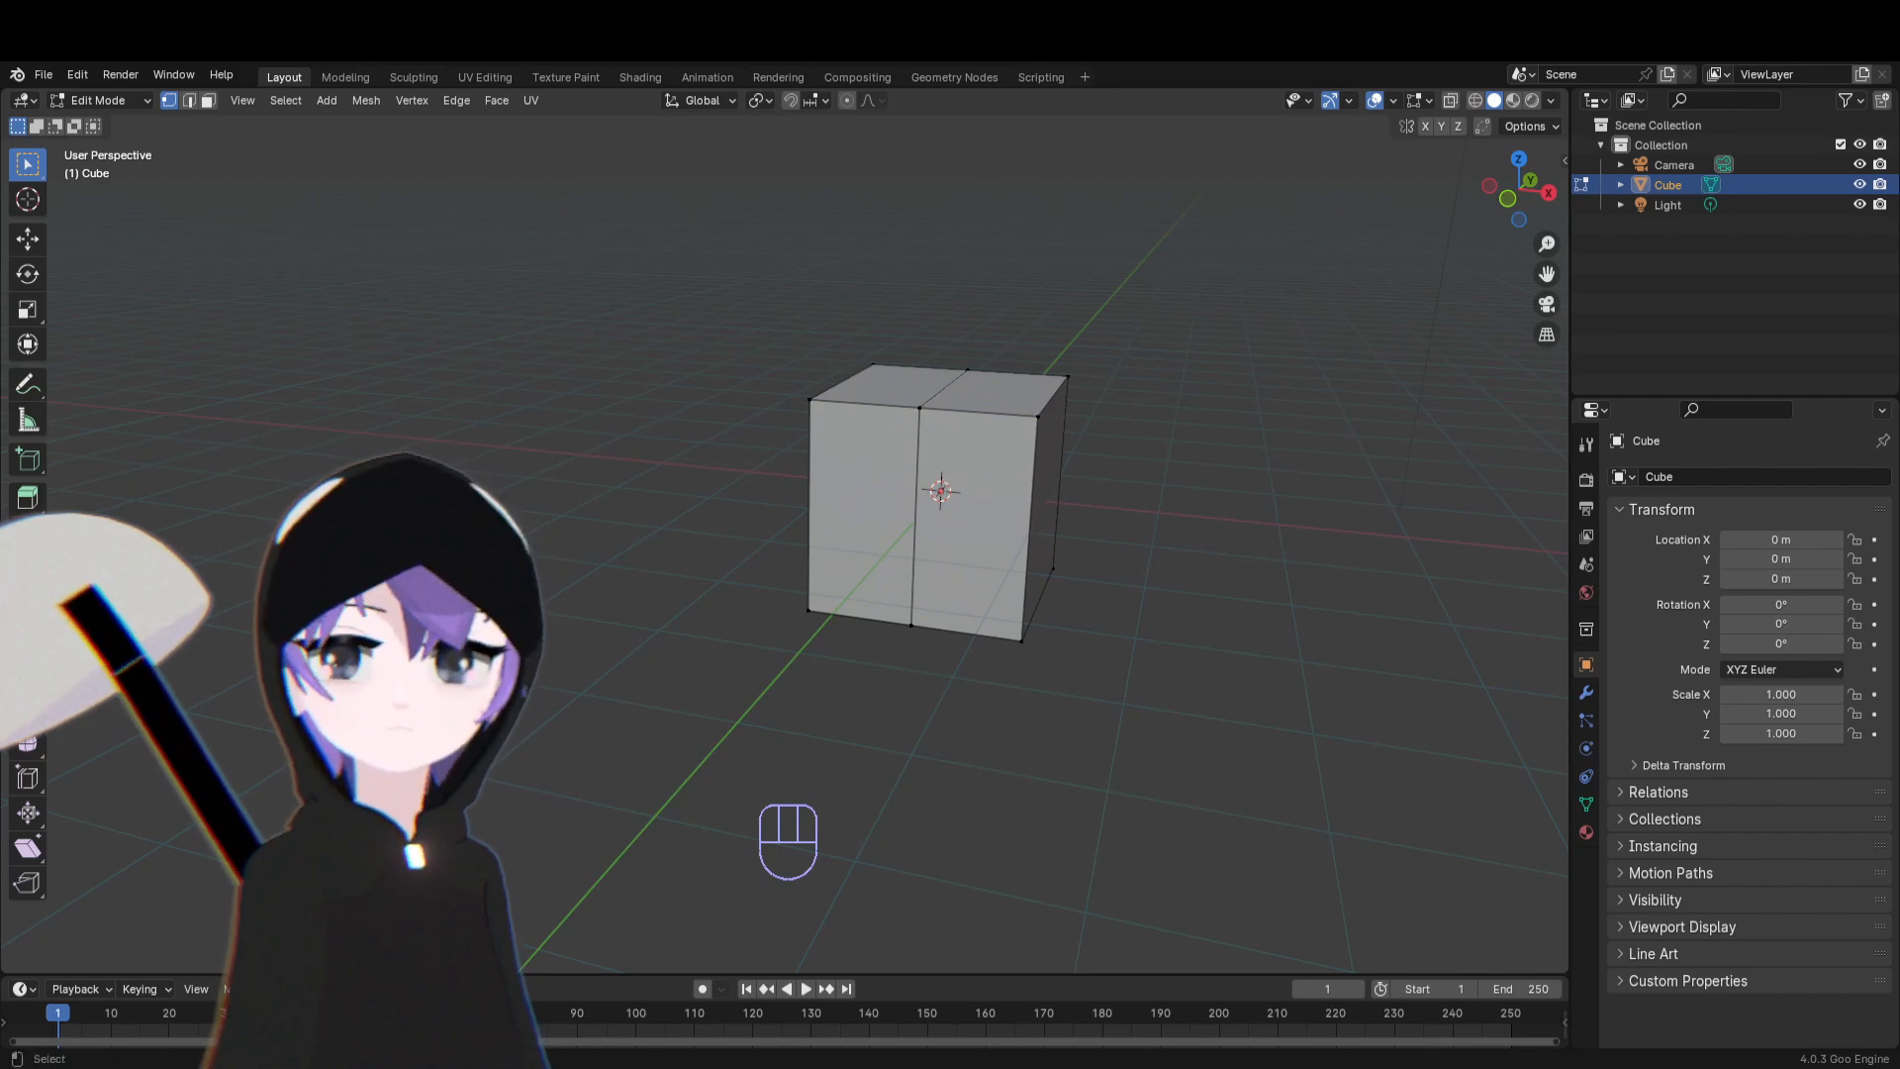
Add one centred horizontal loop cut around the cube's four side faces
middle_click_drag(481, 831, 587, 832, "shift")
key("ctrl+r")
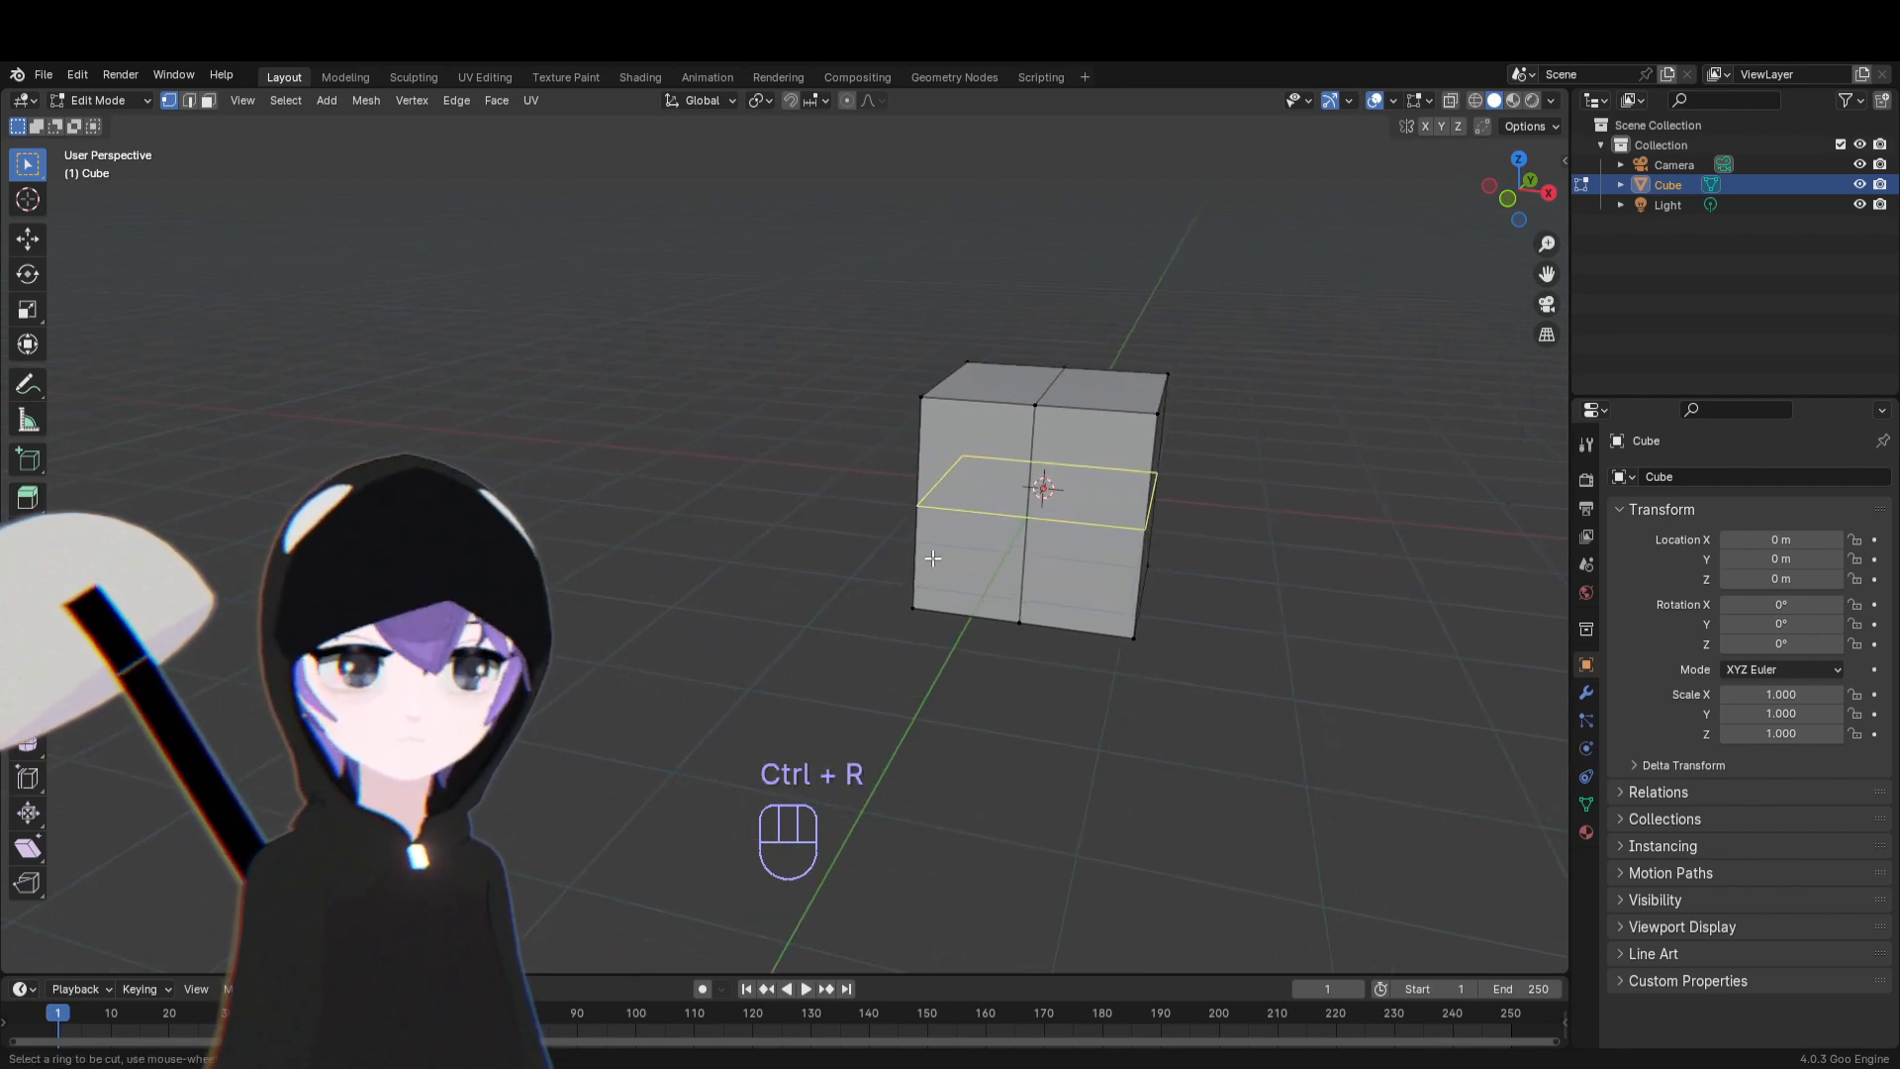
left_click(943, 554)
right_click(1303, 653)
middle_click_drag(1302, 653, 1148, 691)
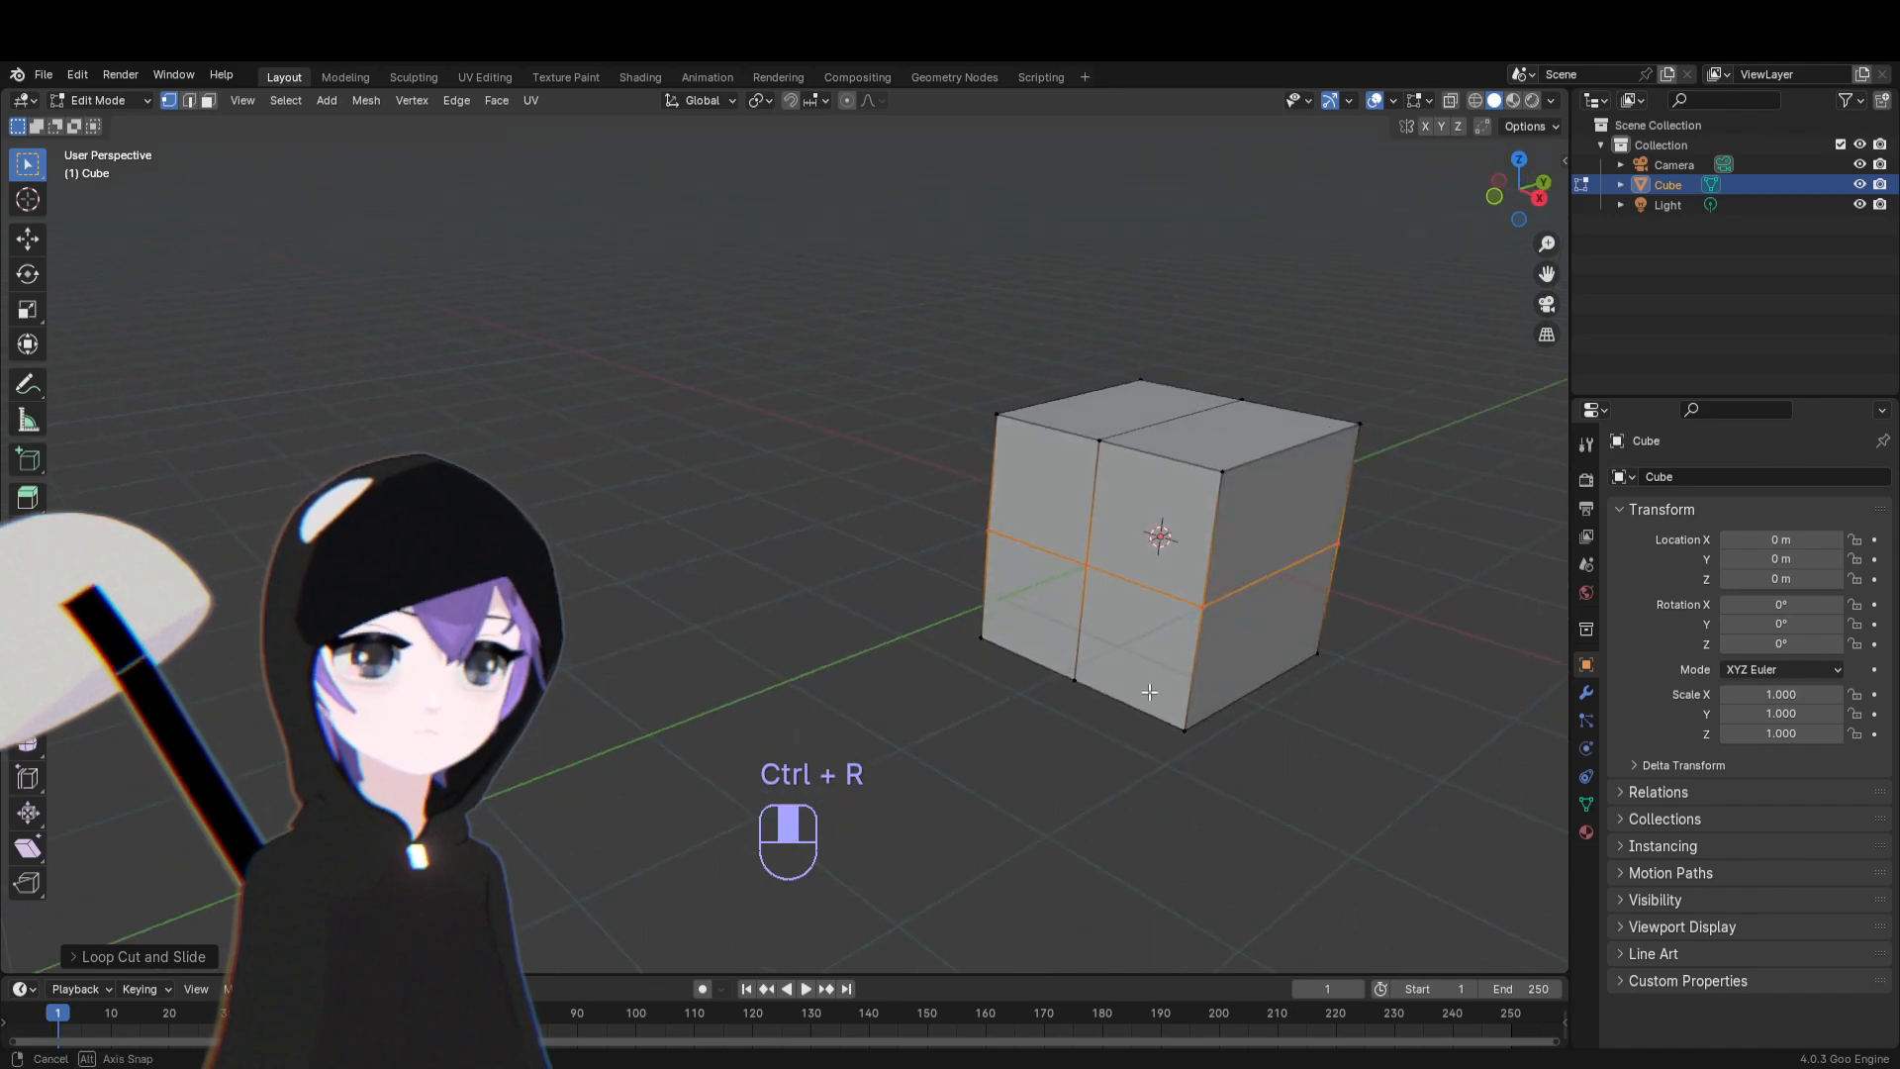
middle_click_drag(857, 755, 802, 558, "shift")
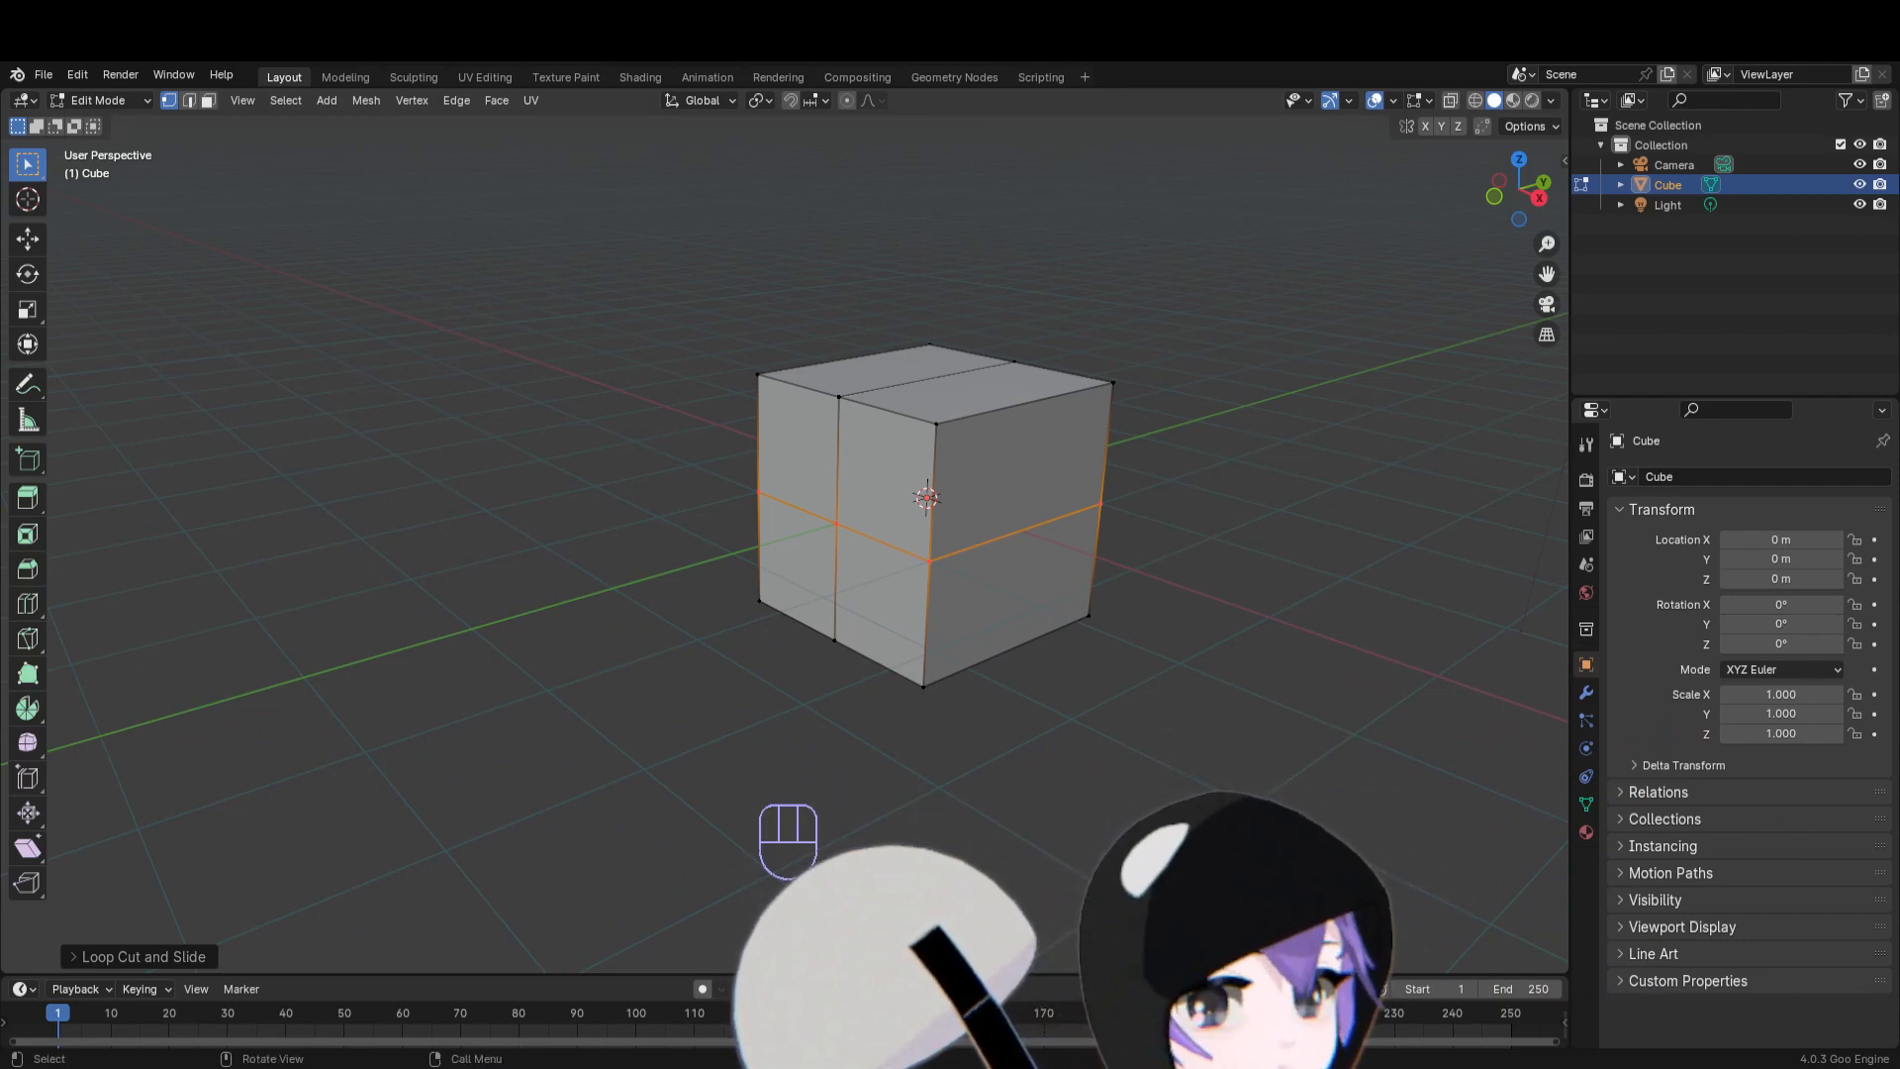
Set the horizontal loop cut's number of cuts to 4 and enable Mirror Editing, keeping the slide factor at 0.000
left_click(74, 958)
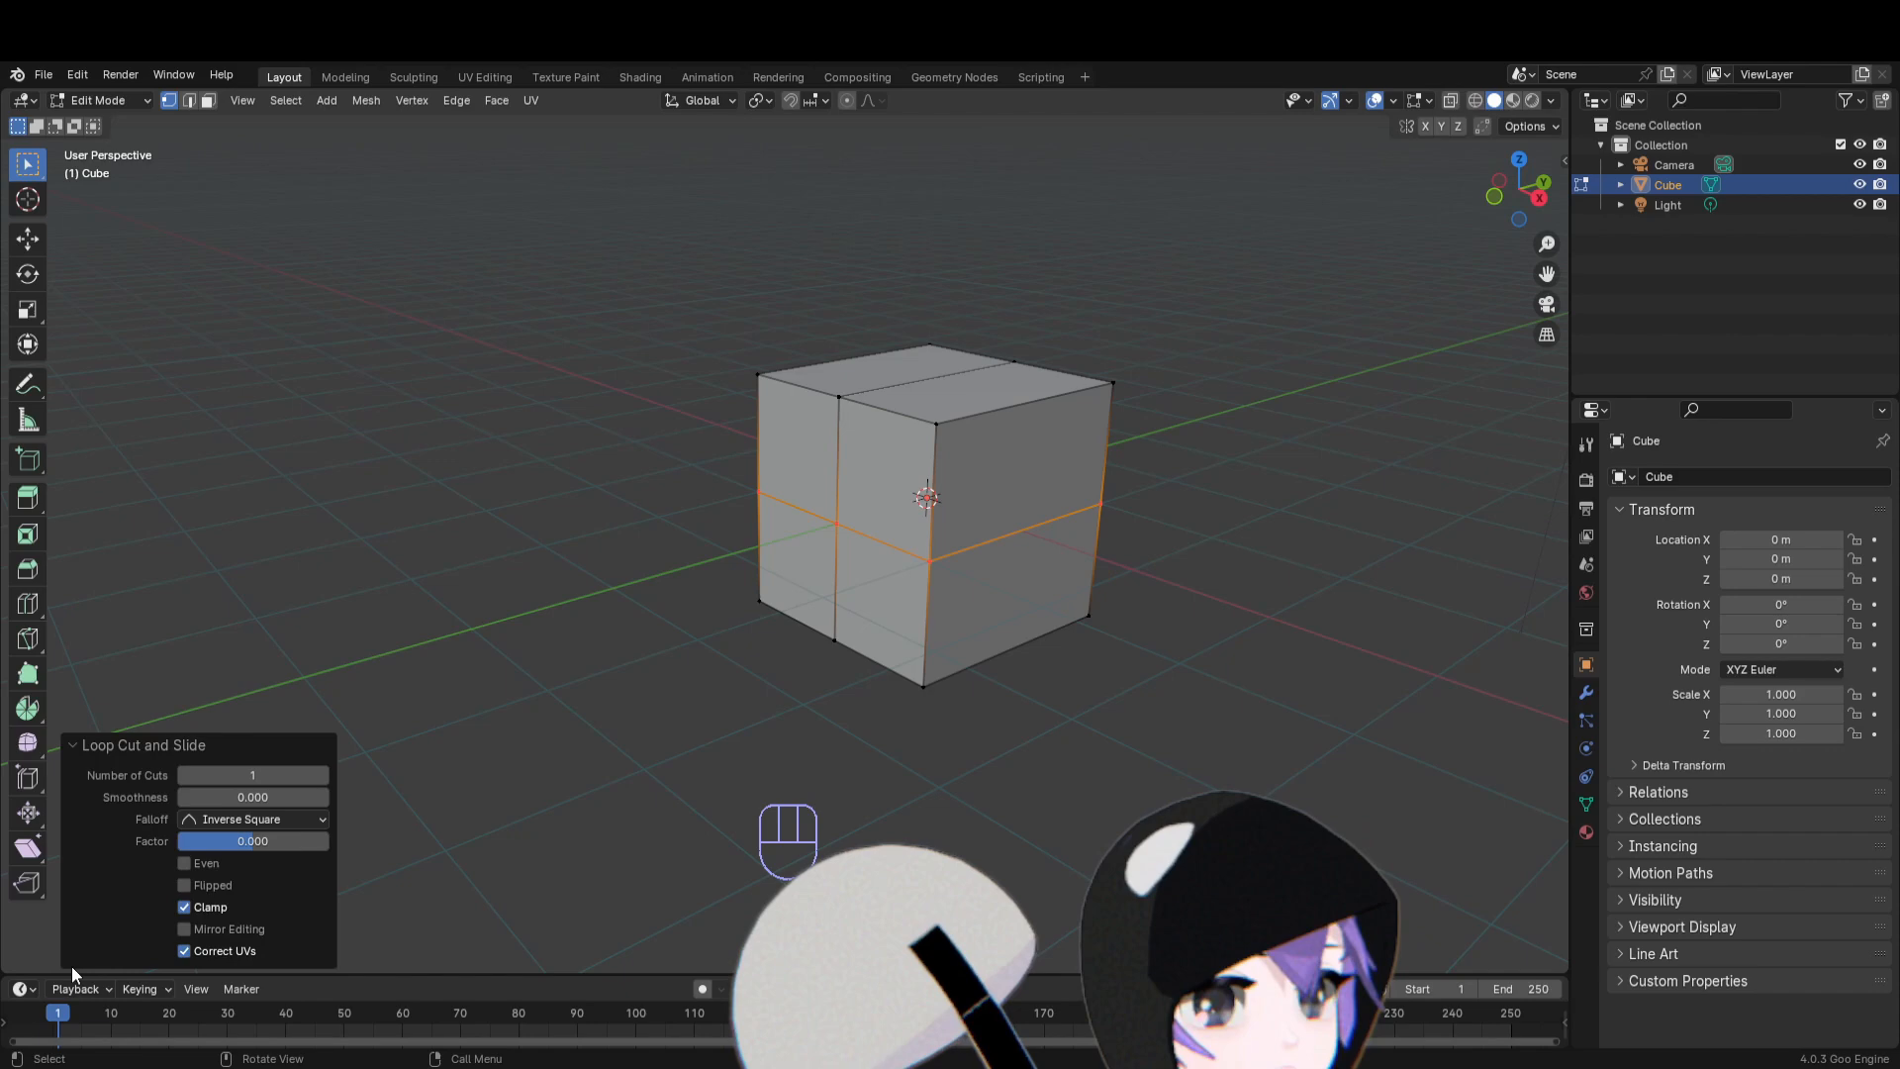
left_click(322, 775)
left_click(323, 776)
left_click(323, 776)
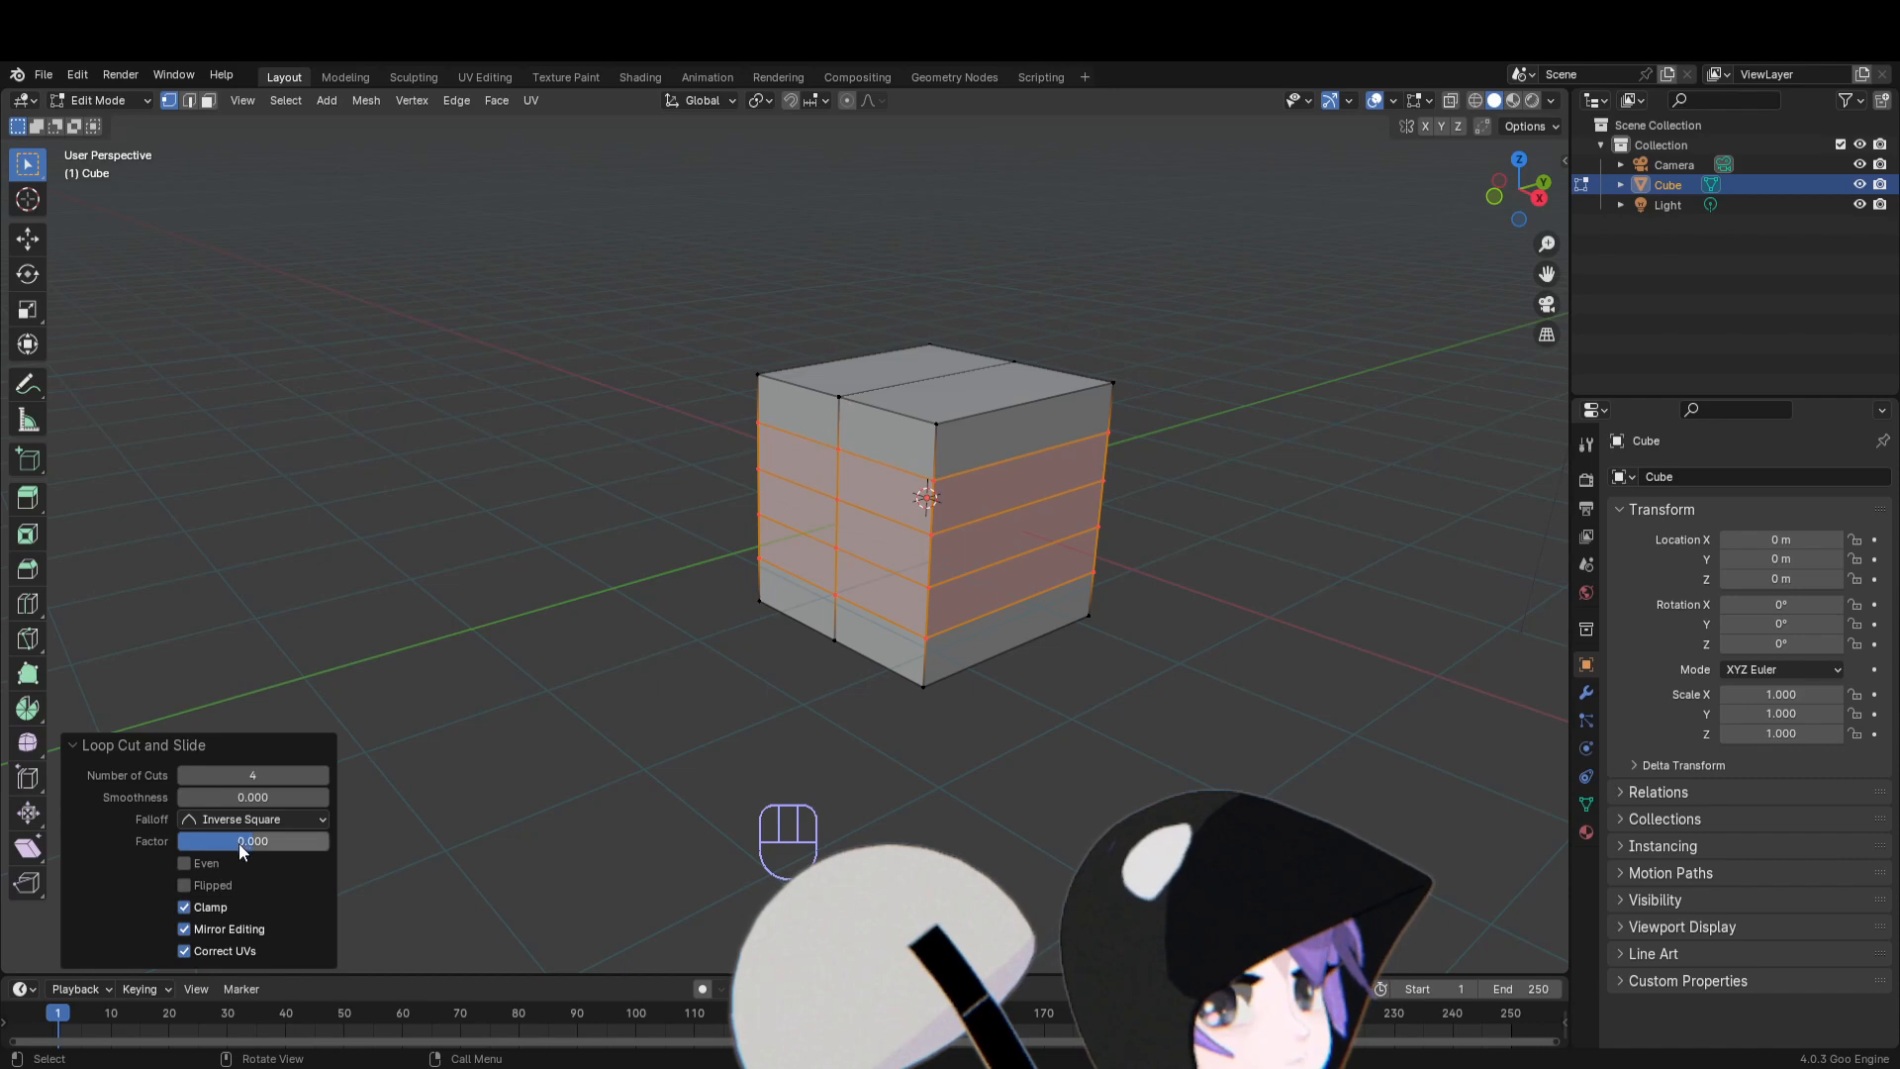
mouse_move(240, 843)
left_mouse_down()
mouse_move(297, 843)
mouse_move(243, 845)
left_mouse_up()
key("Escape")
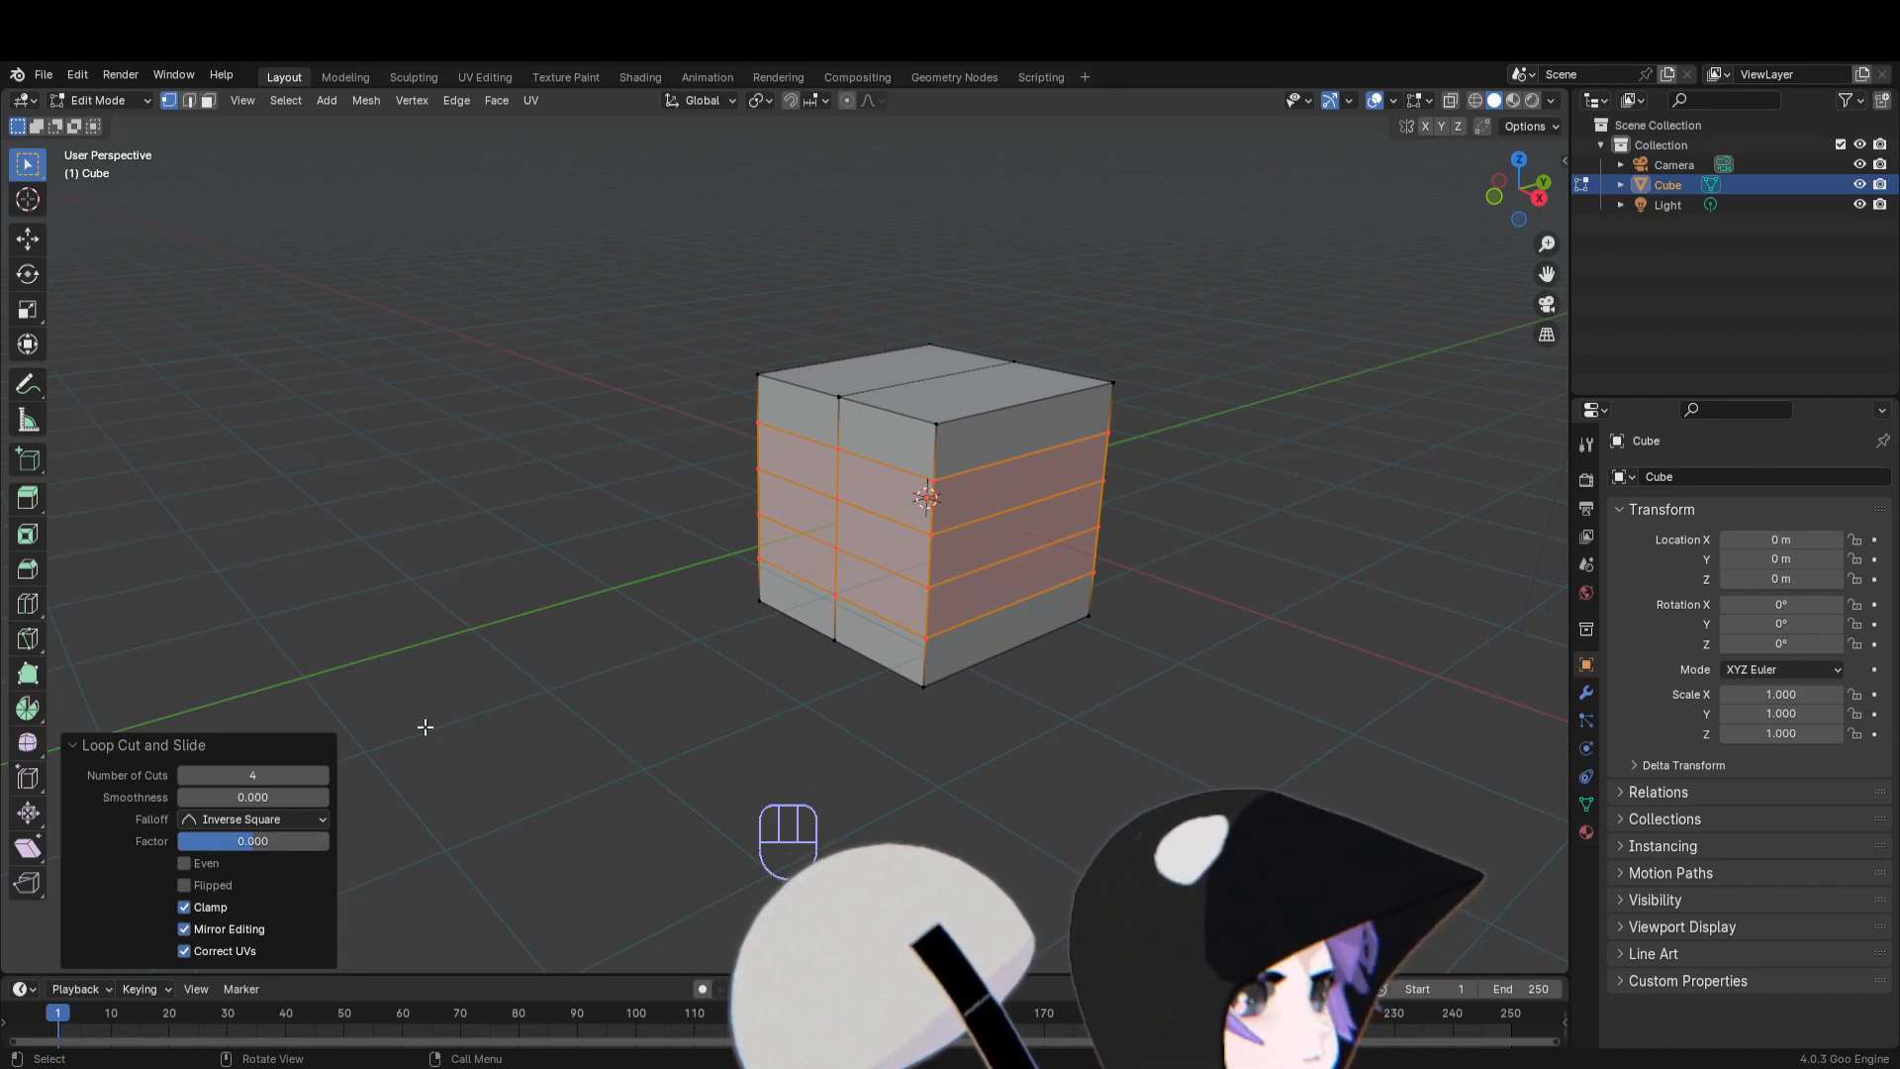
middle_click_drag(793, 661, 984, 739)
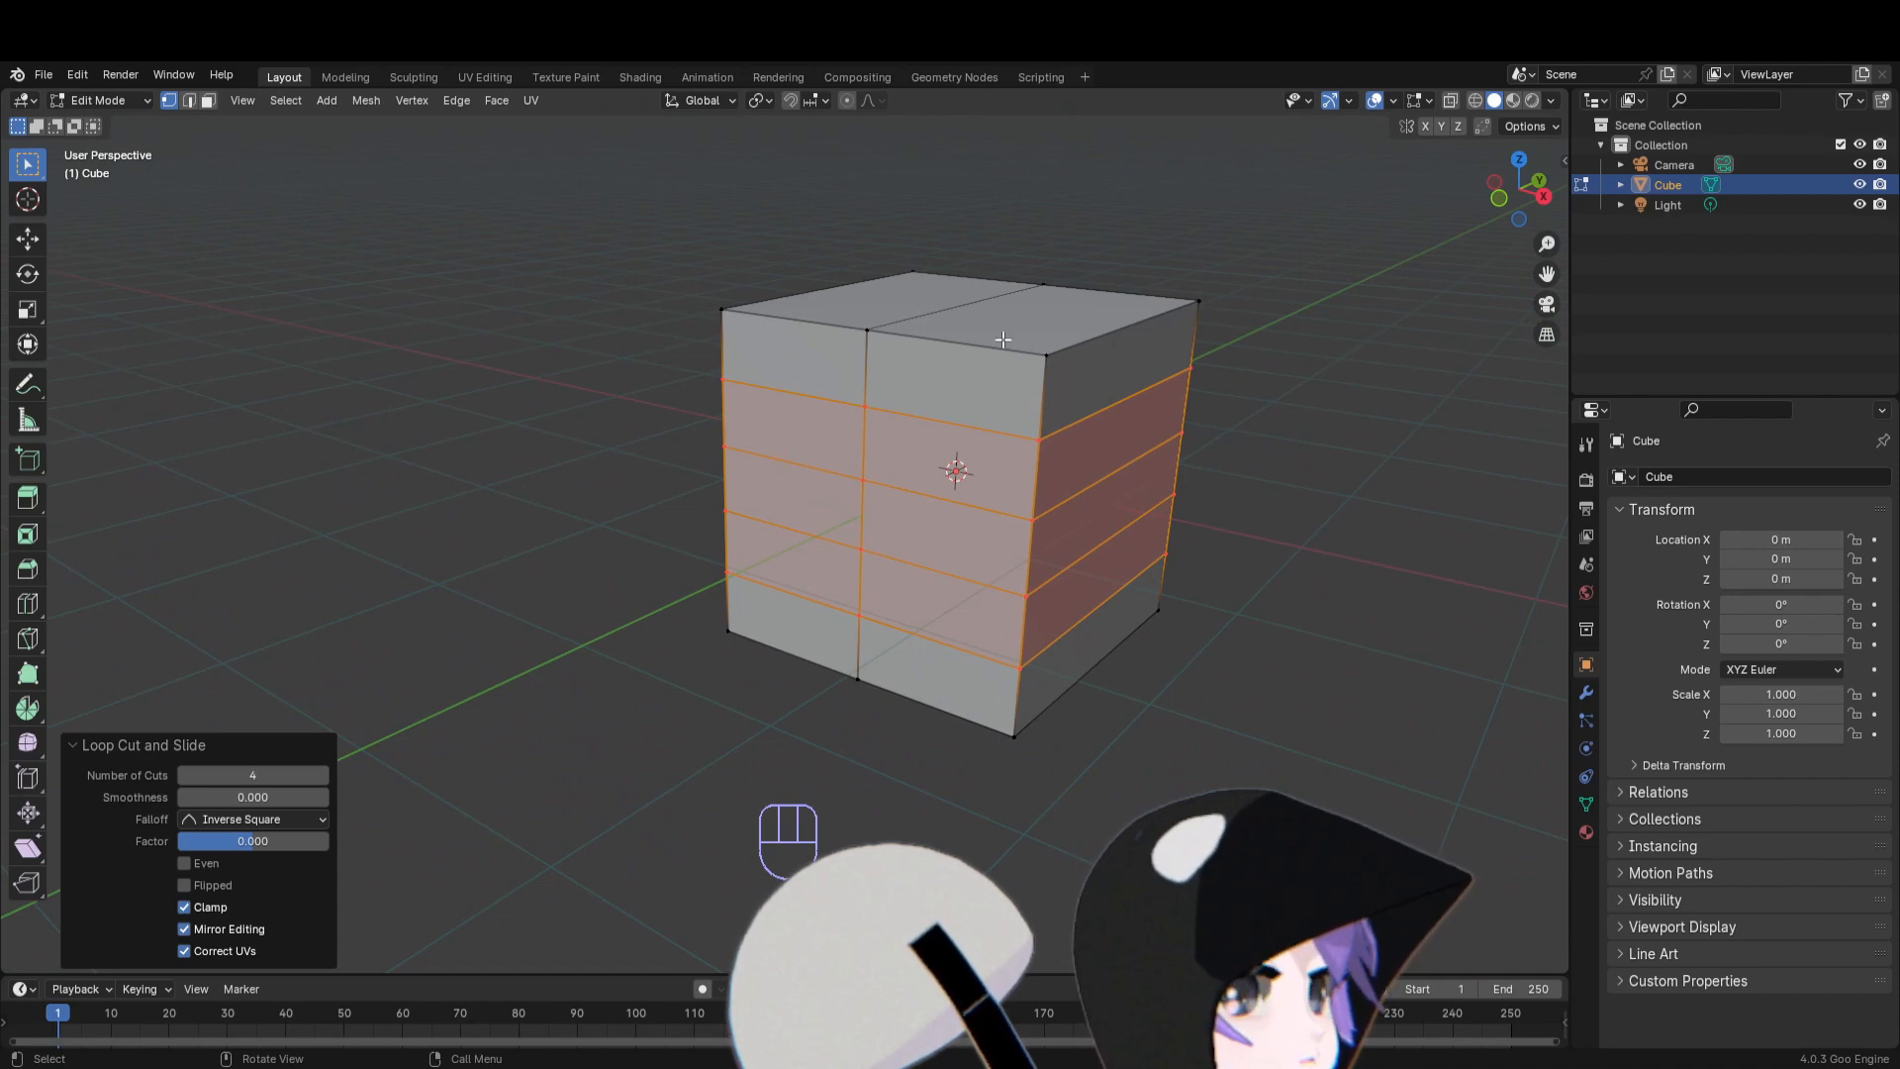
middle_click_drag(1020, 397, 1015, 484)
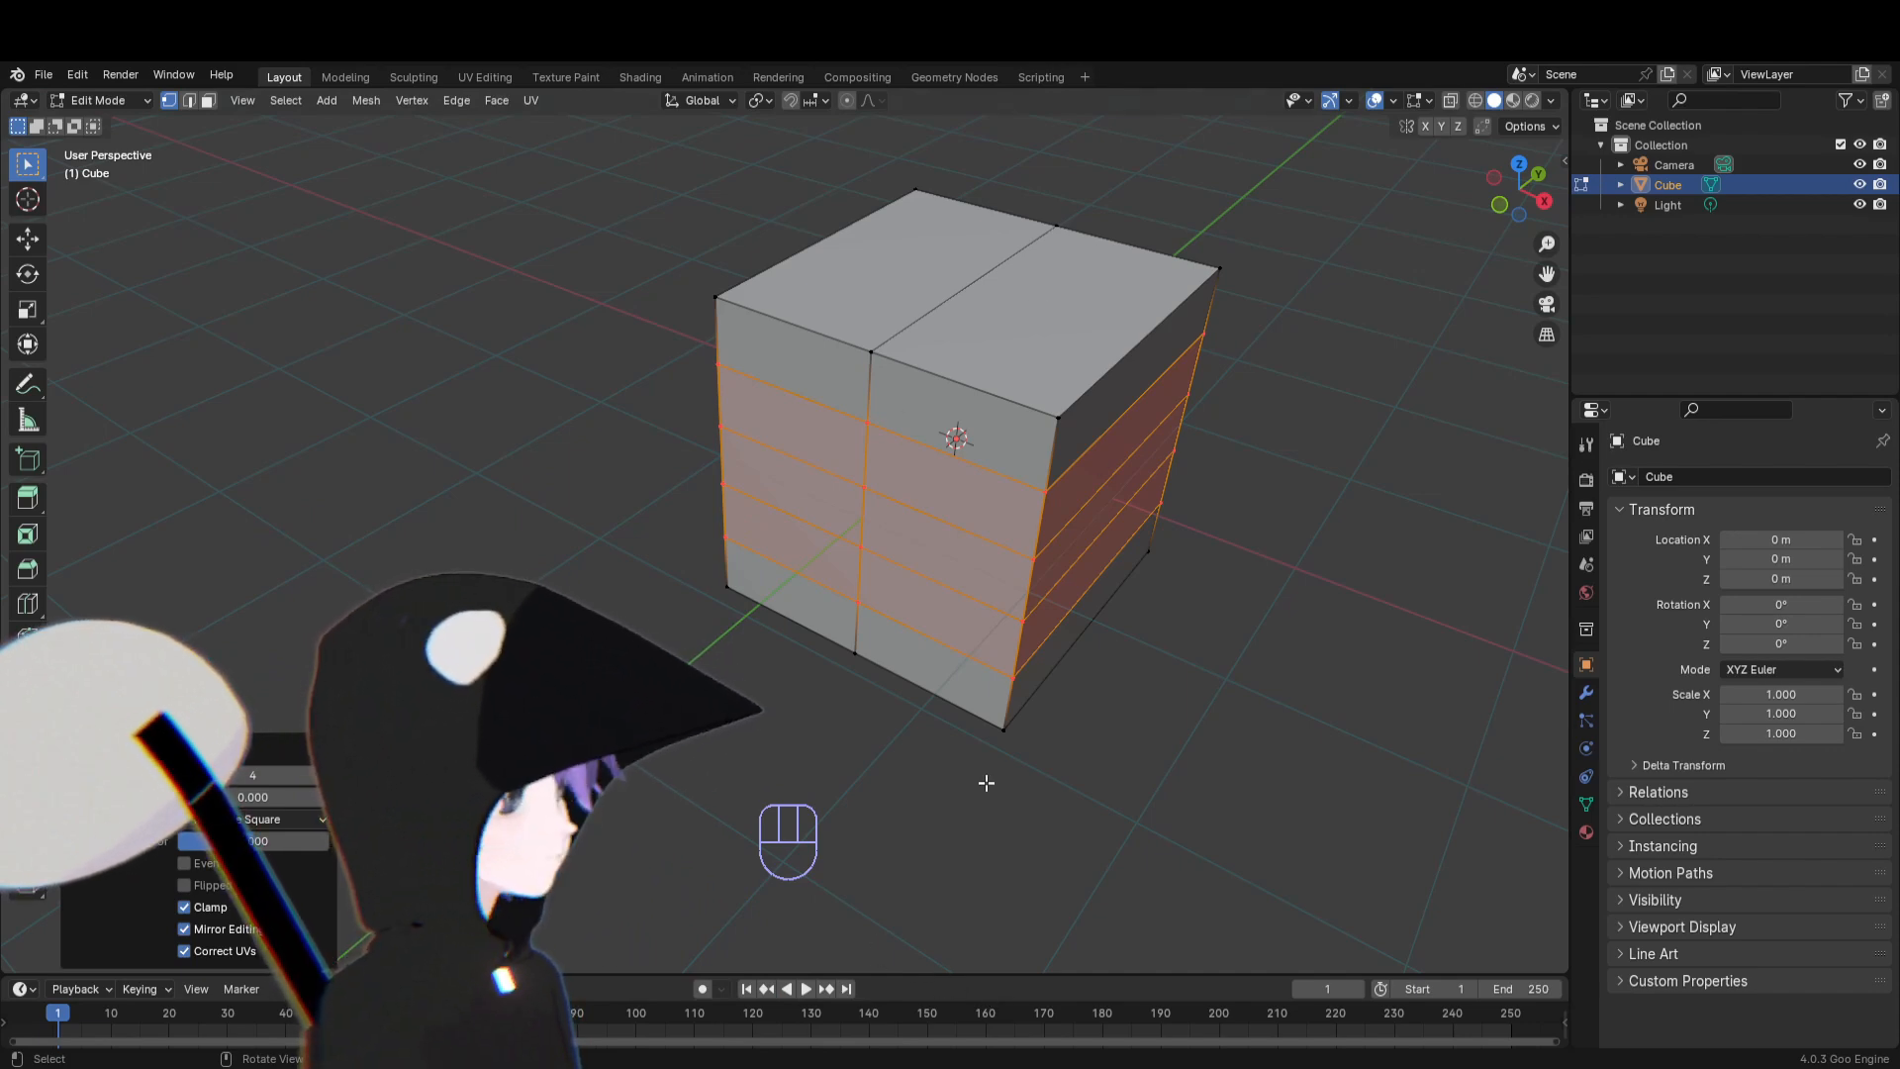
middle_click_drag(870, 776, 904, 703)
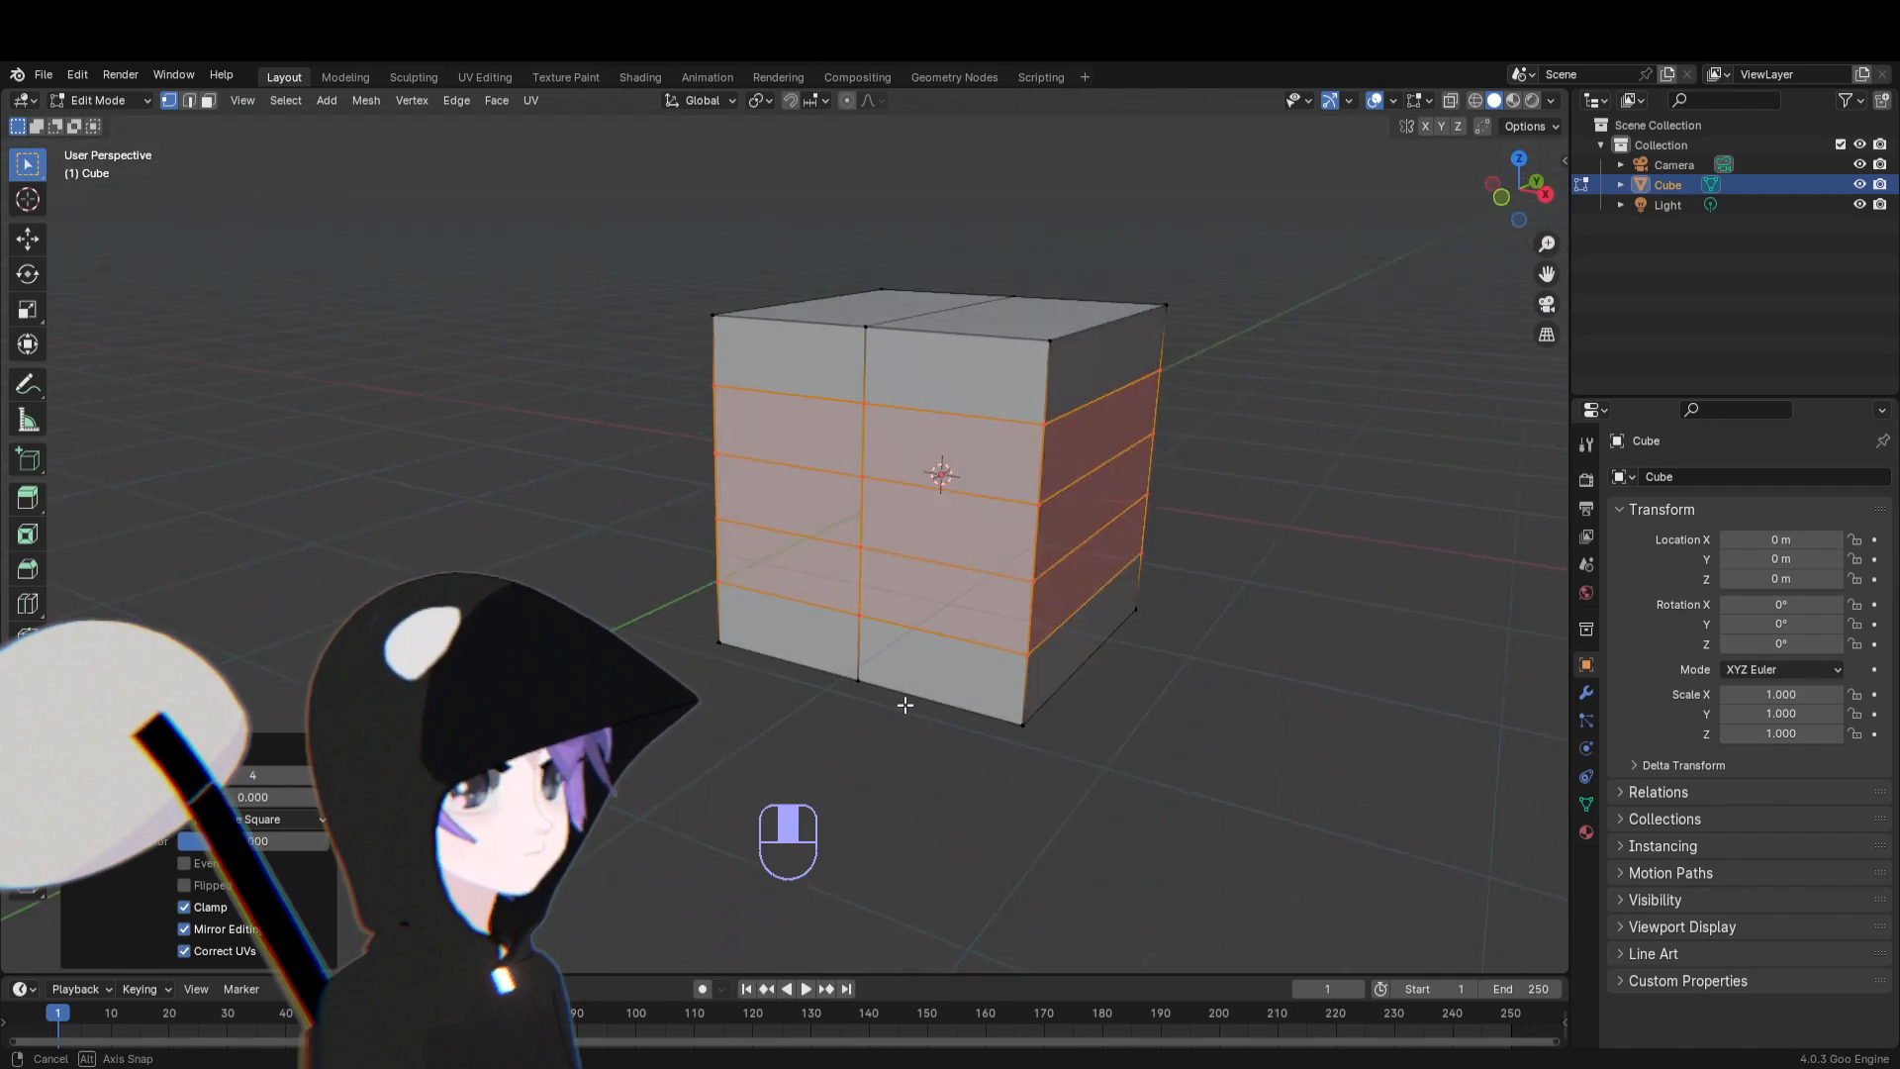
key("KP_1")
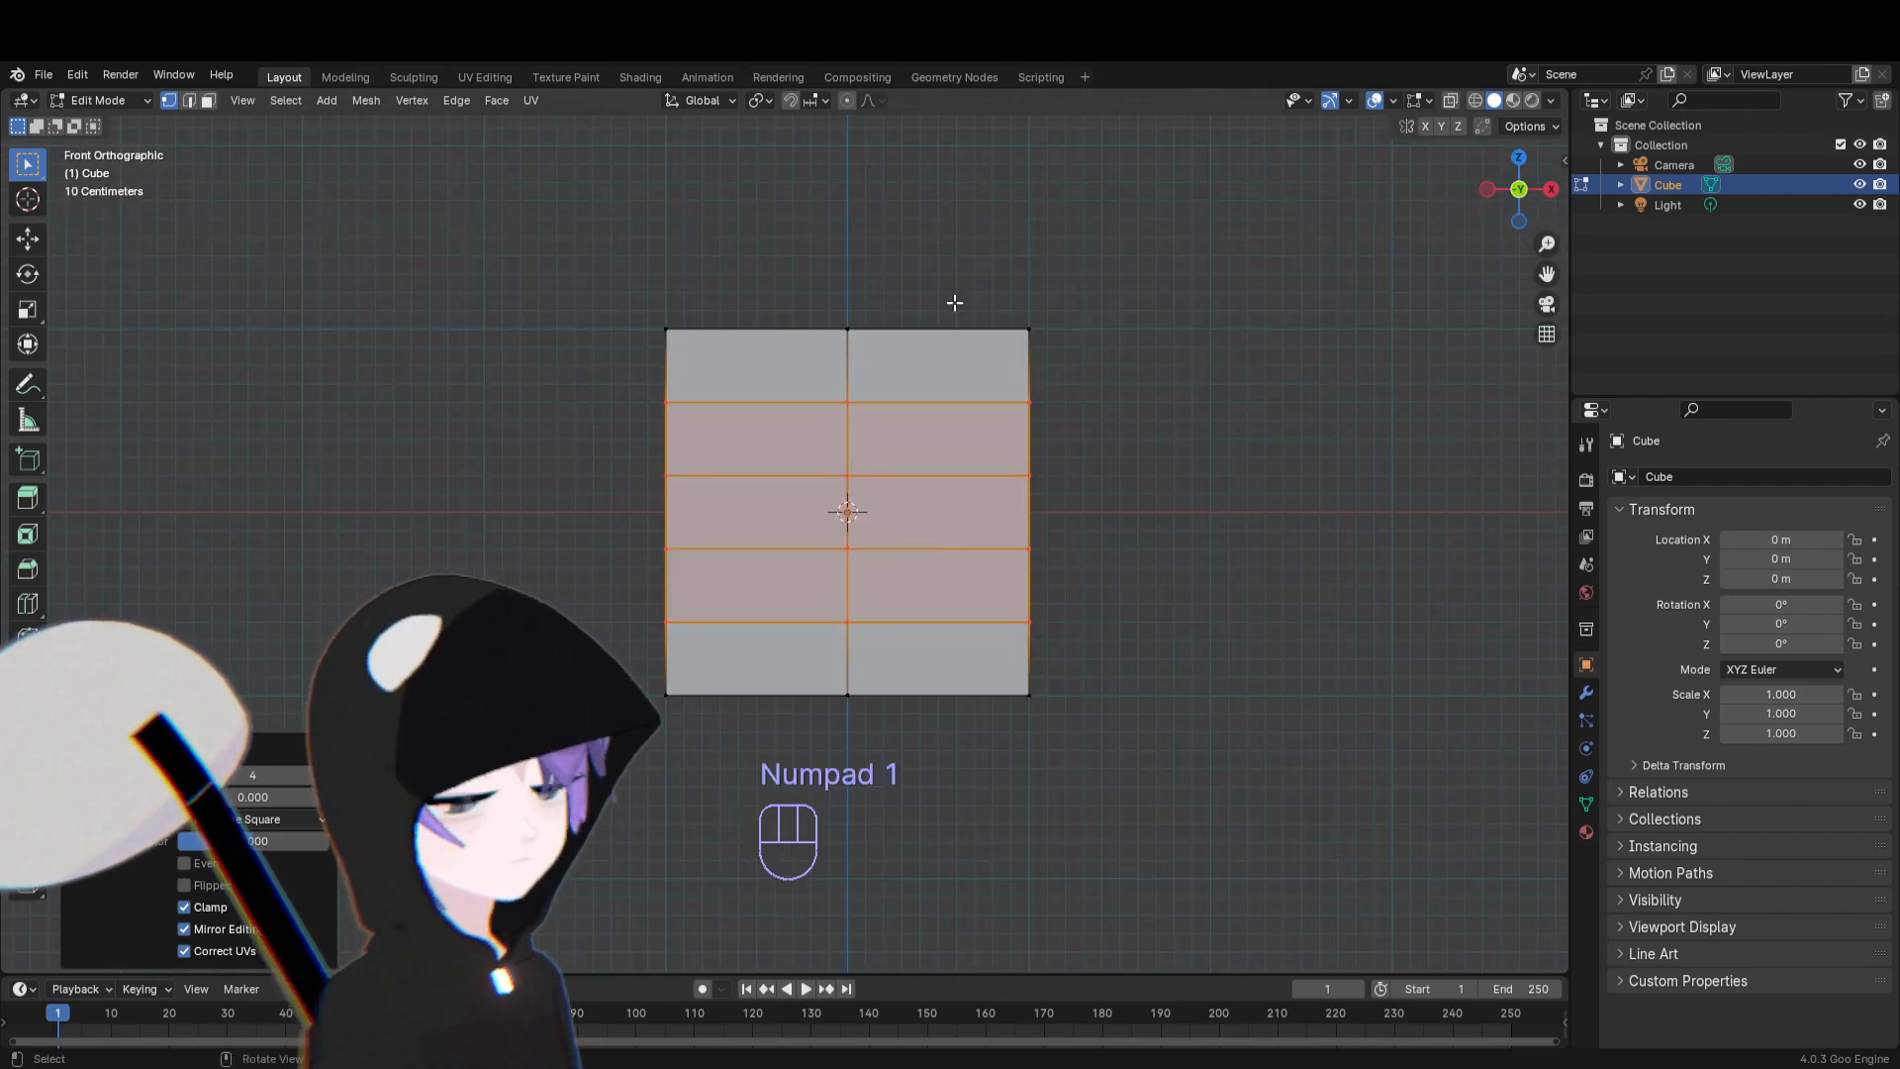
middle_click_drag(954, 300, 1022, 368)
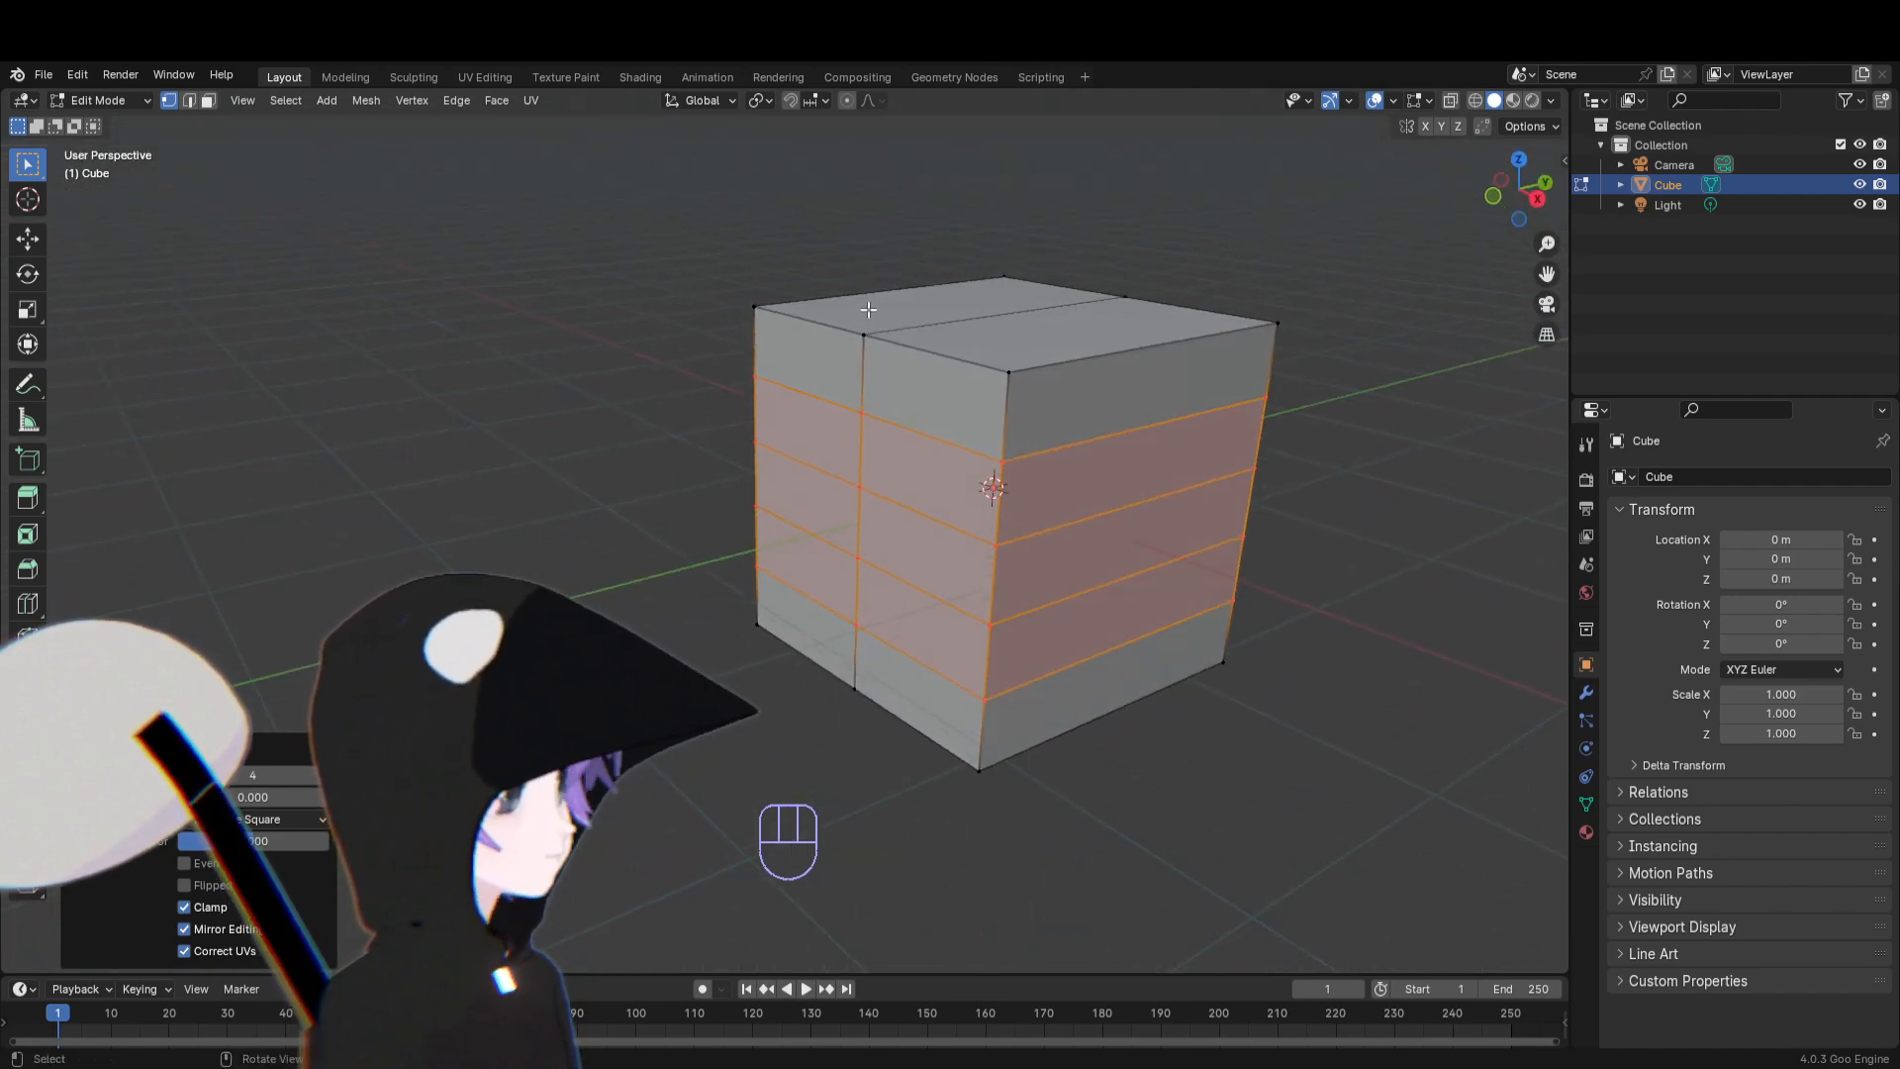